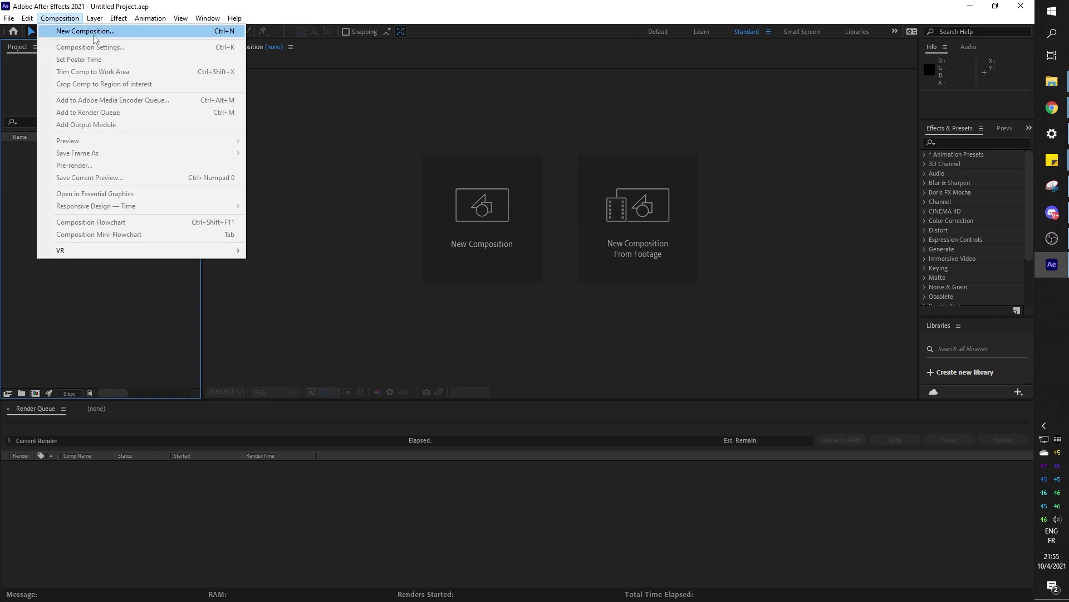
Step: Create a new composition named Base at 1920 x 1080 and 60 frames per second
{"action": "left_click", "coordinate": [92, 32]}
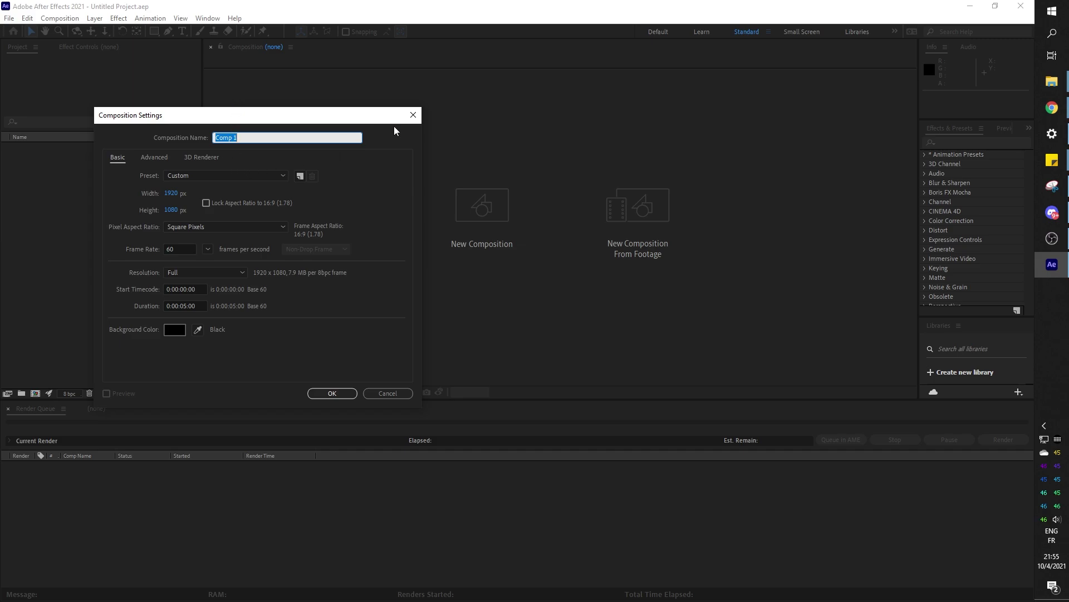
{"action": "type", "text": "BAse"}
{"action": "key", "text": "BackSpace"}
{"action": "key", "text": "BackSpace"}
{"action": "key", "text": "BackSpace"}
{"action": "type", "text": "ase"}
{"action": "left_click", "coordinate": [332, 393]}
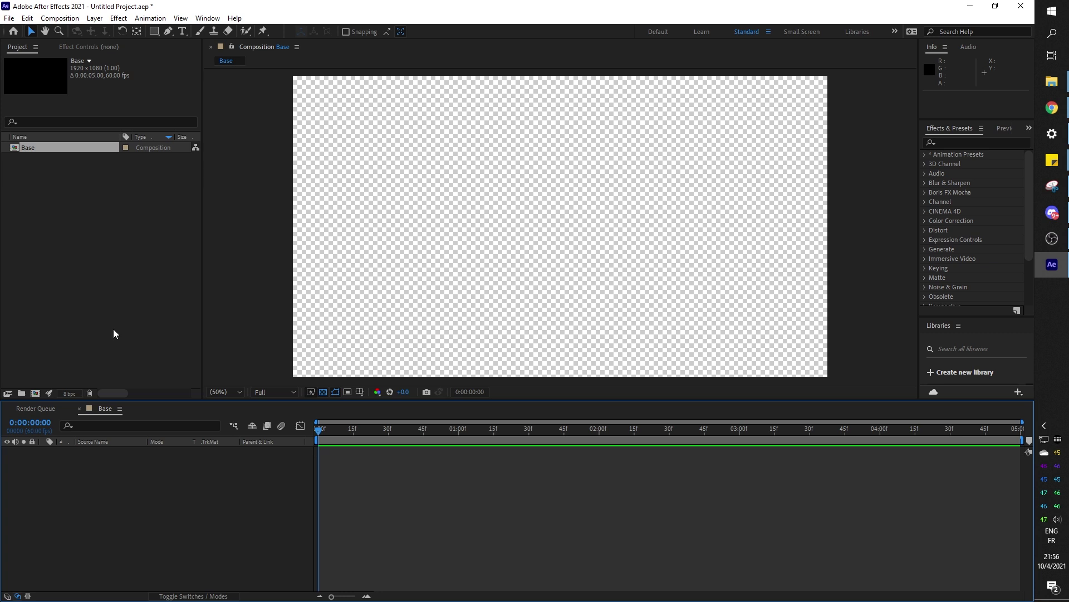
Step: Add a rectangle shape layer that fills the entire composition frame
{"action": "scroll", "coordinate": [268, 207], "scroll_direction": "down", "scroll_amount": 1}
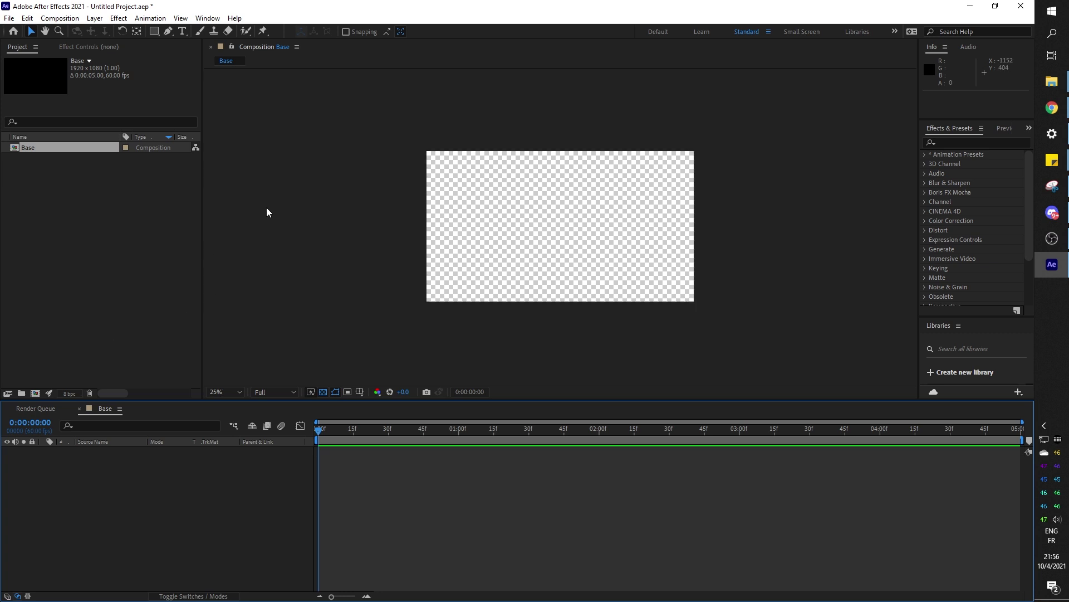
{"action": "scroll", "coordinate": [267, 207], "scroll_direction": "up", "scroll_amount": 1}
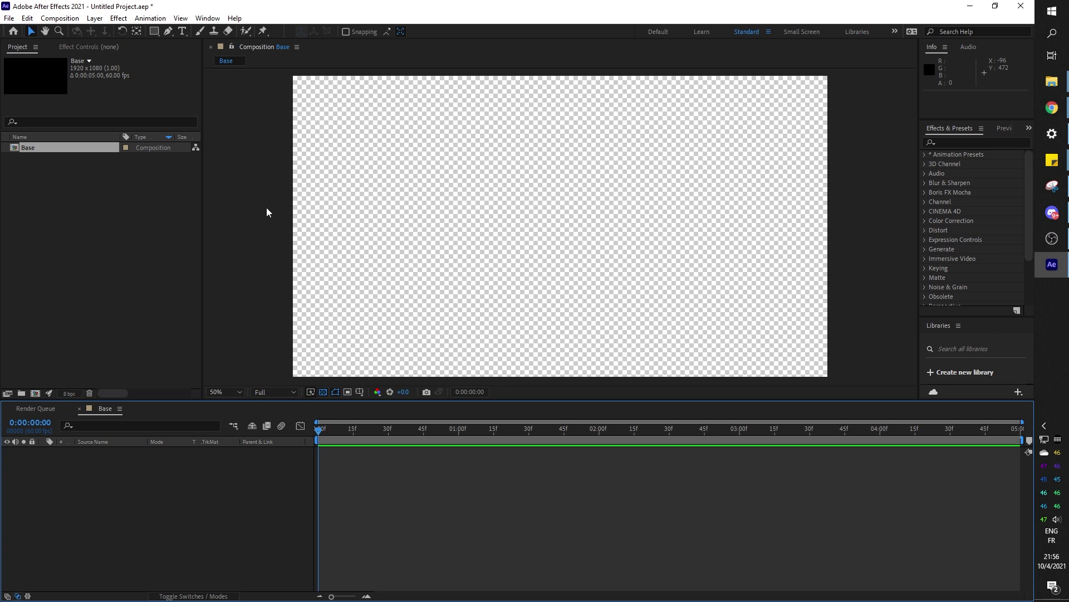
{"action": "left_click", "coordinate": [155, 32]}
{"action": "double_click", "coordinate": [154, 32]}
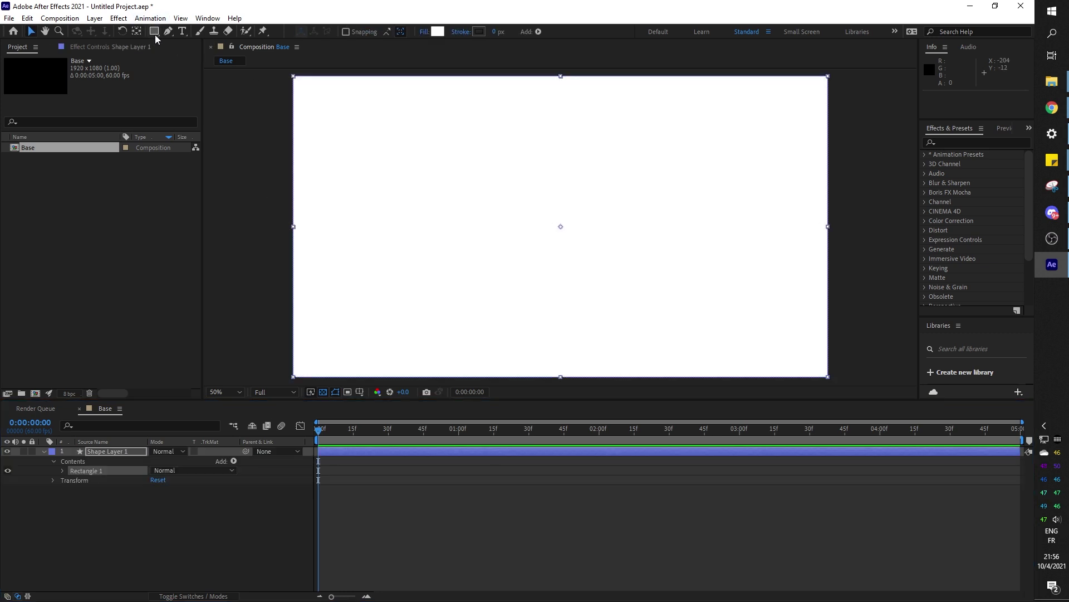
Step: Change the rectangle's fill to a near-black grey, about RGB 15, 15, 15
{"action": "left_click", "coordinate": [438, 32]}
{"action": "left_click", "coordinate": [709, 289]}
{"action": "left_click_drag", "start_coordinate": [710, 289], "coordinate": [698, 287]}
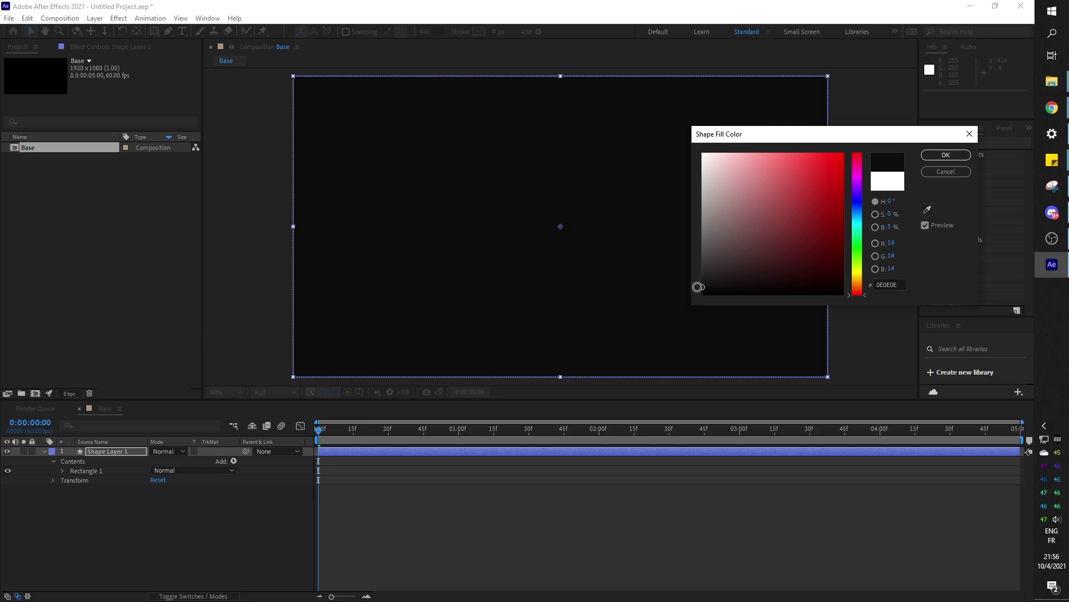
{"action": "left_click", "coordinate": [941, 157]}
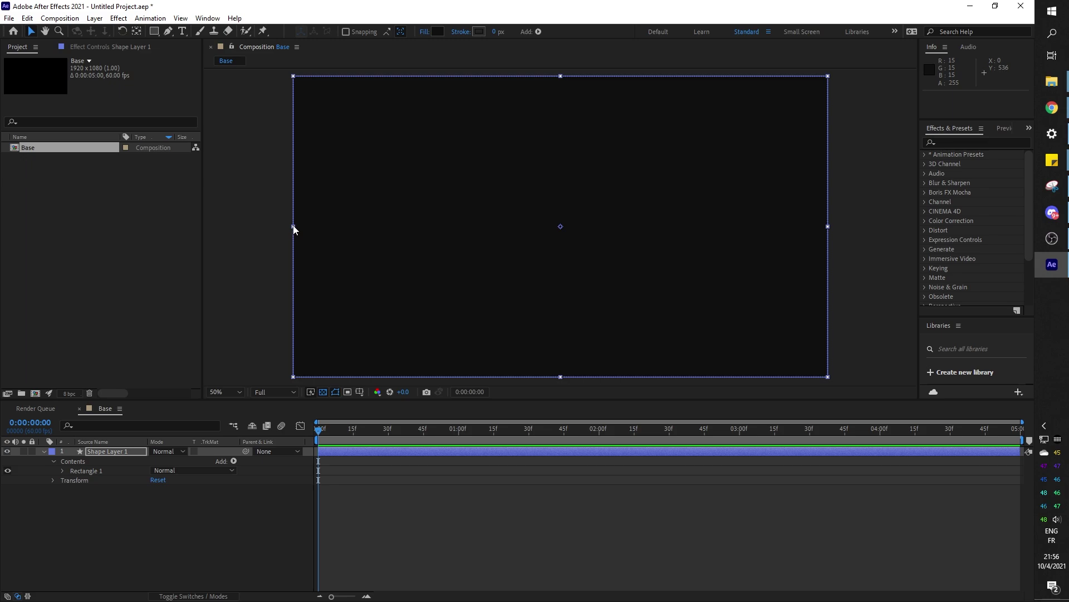
Step: Widen the rectangle symmetrically about its centre so it extends well beyond both sides of the frame, keeping its height and position
{"action": "left_click_drag", "start_coordinate": [294, 229], "coordinate": [264, 228]}
{"action": "key", "text": "comma"}
{"action": "key", "text": "comma"}
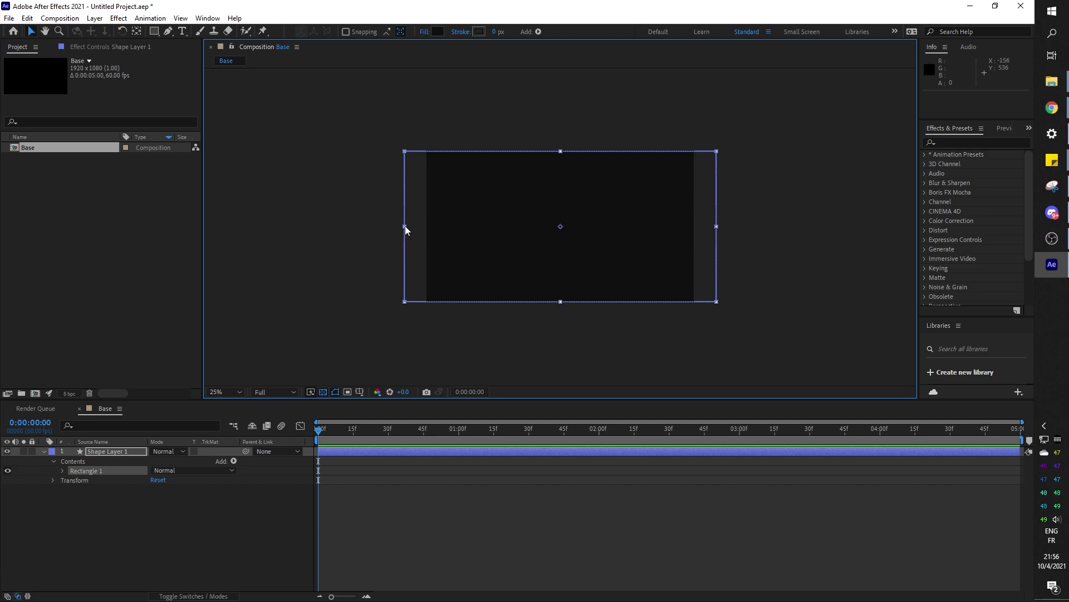
{"action": "left_click_drag", "start_coordinate": [405, 227], "coordinate": [355, 228]}
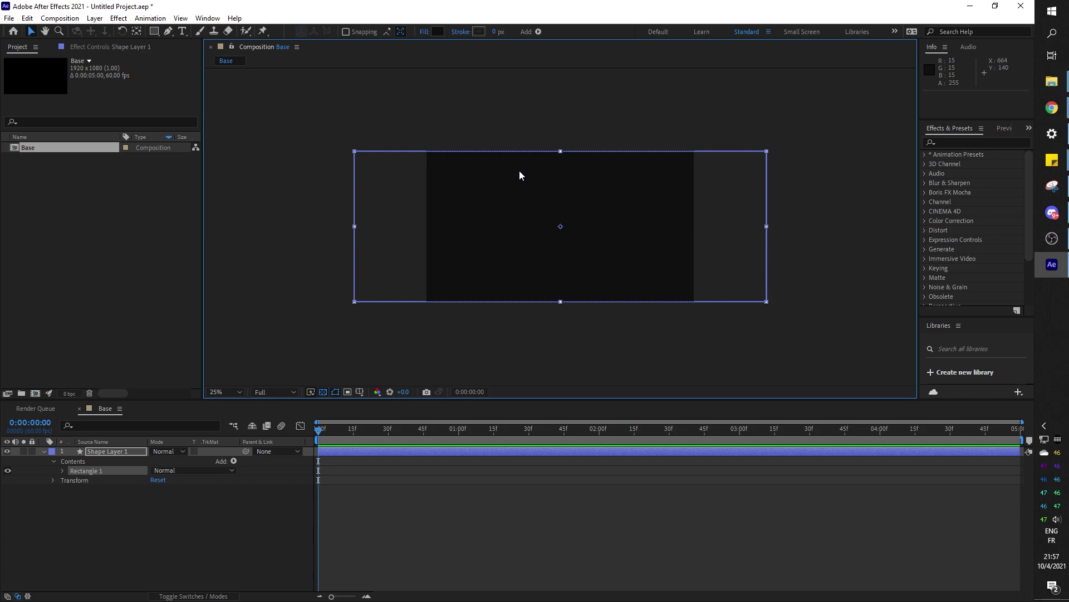
{"action": "mouse_move", "coordinate": [520, 172]}
{"action": "left_mouse_down"}
{"action": "mouse_move", "coordinate": [535, 329]}
{"action": "mouse_move", "coordinate": [527, 175]}
{"action": "left_mouse_up"}
Step: Shorten the Base composition's duration to 3 seconds
{"action": "left_click", "coordinate": [61, 18]}
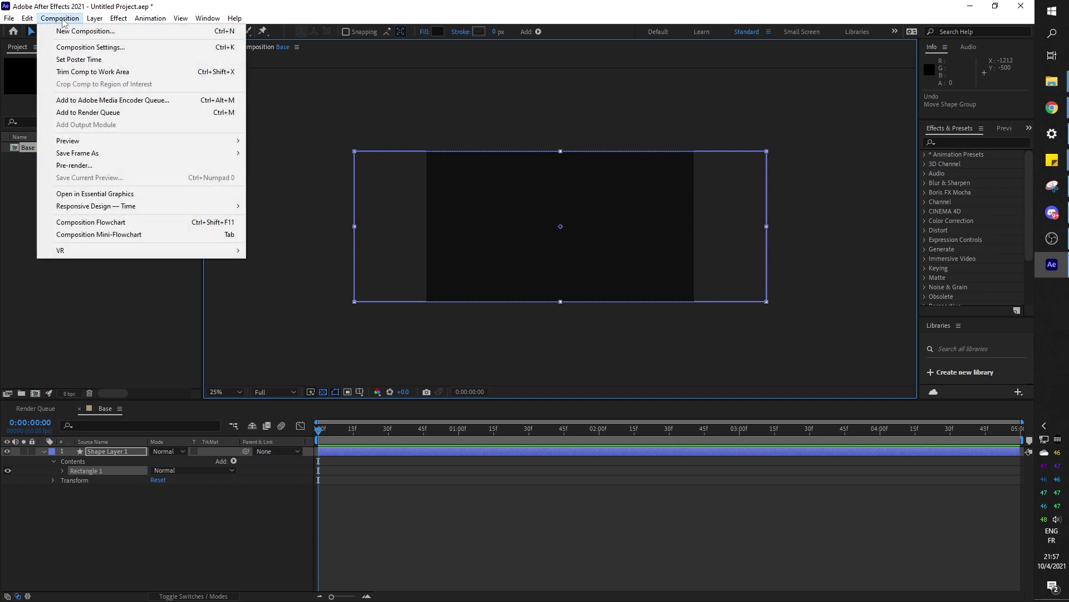
{"action": "left_click", "coordinate": [72, 49]}
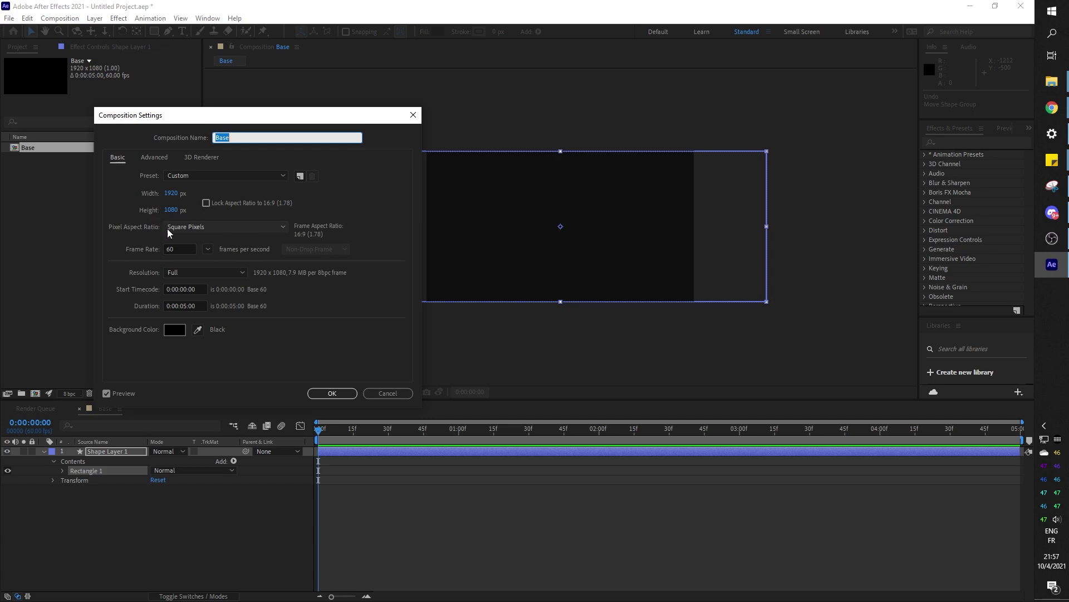
{"action": "left_click", "coordinate": [184, 306]}
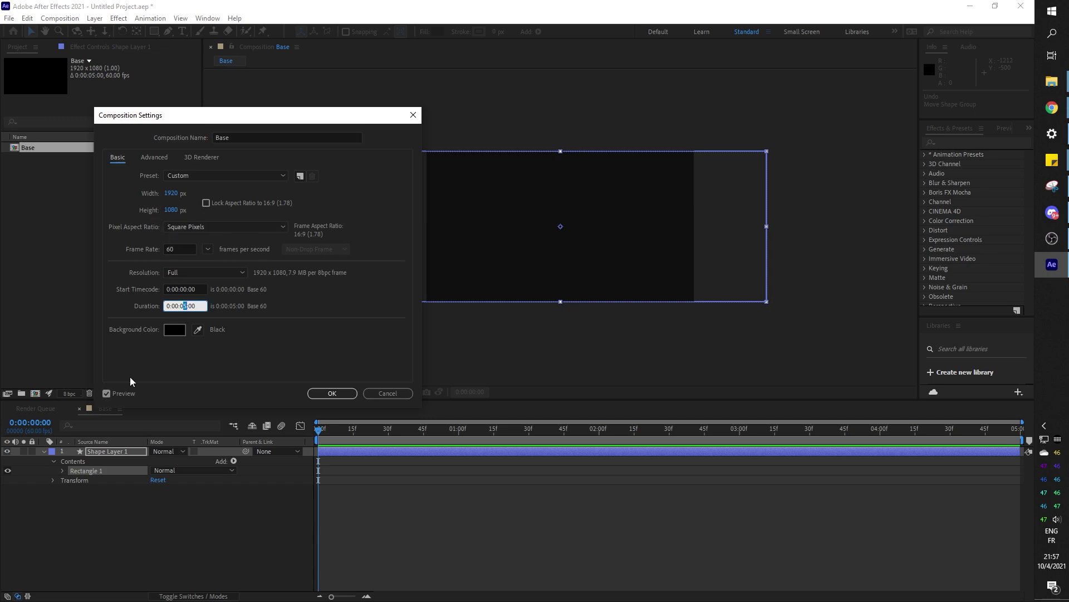
{"action": "type", "text": "3"}
{"action": "key", "text": "Return"}
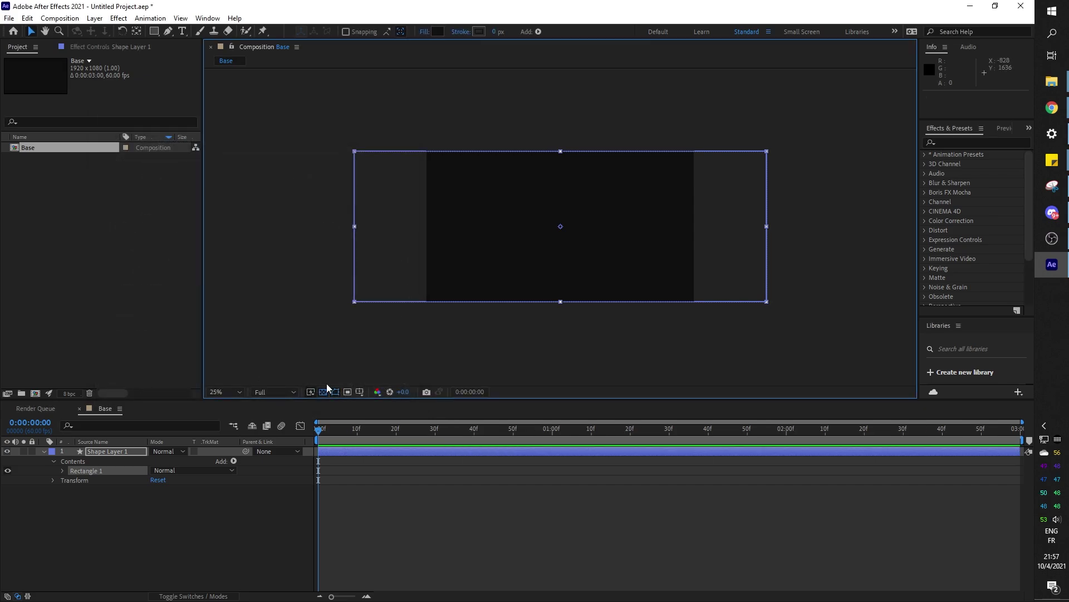
Step: Add a position keyframe to Shape Layer 1 at the 1-second mark, with the rectangle centred at 960, 540
{"action": "left_click_drag", "start_coordinate": [344, 436], "coordinate": [552, 432]}
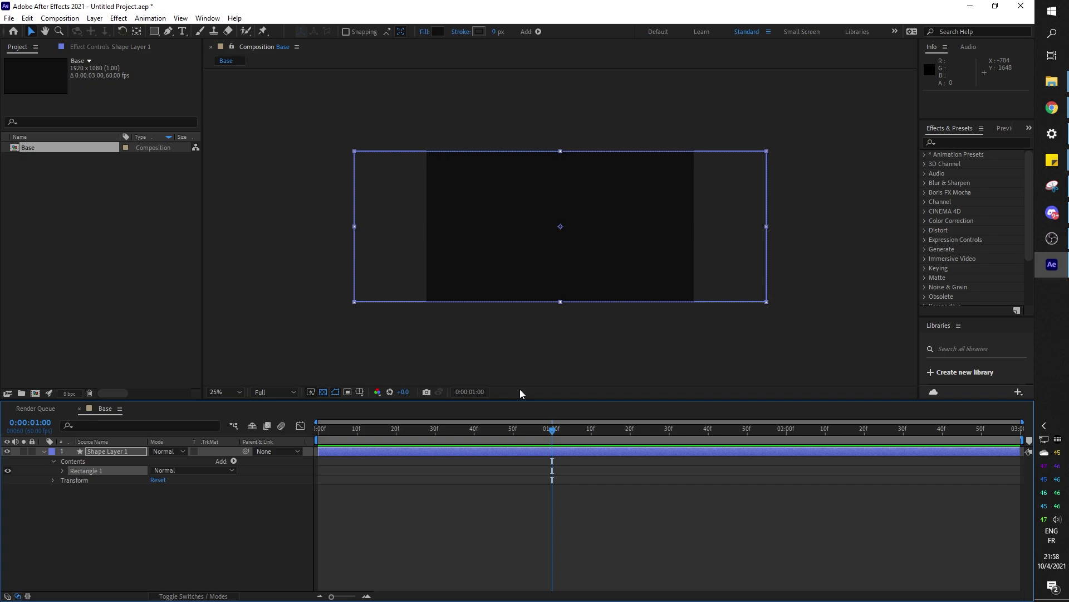
{"action": "left_click", "coordinate": [120, 451]}
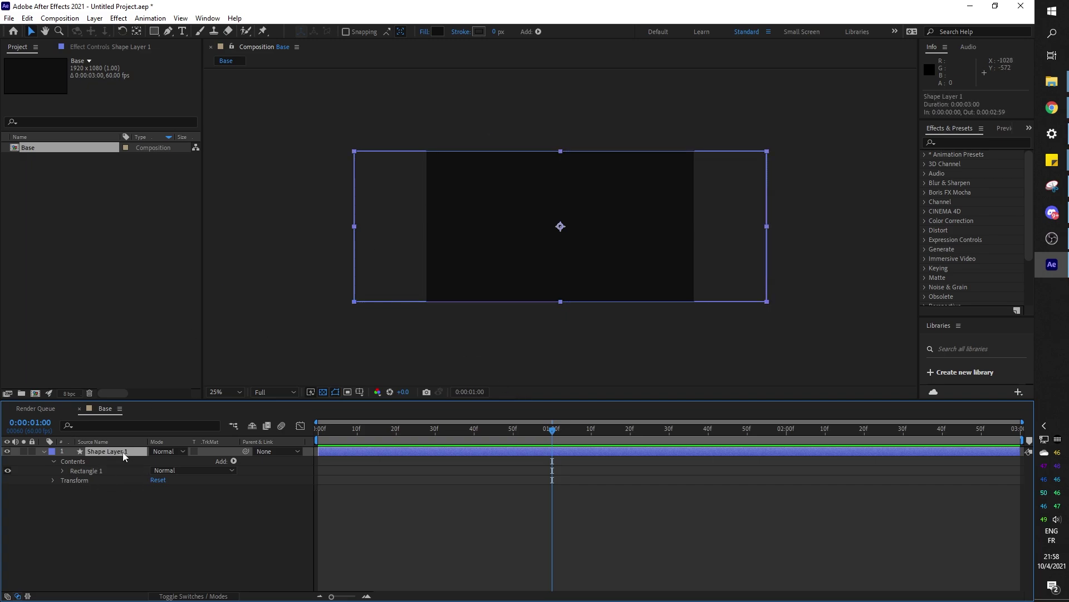
{"action": "key", "text": "p"}
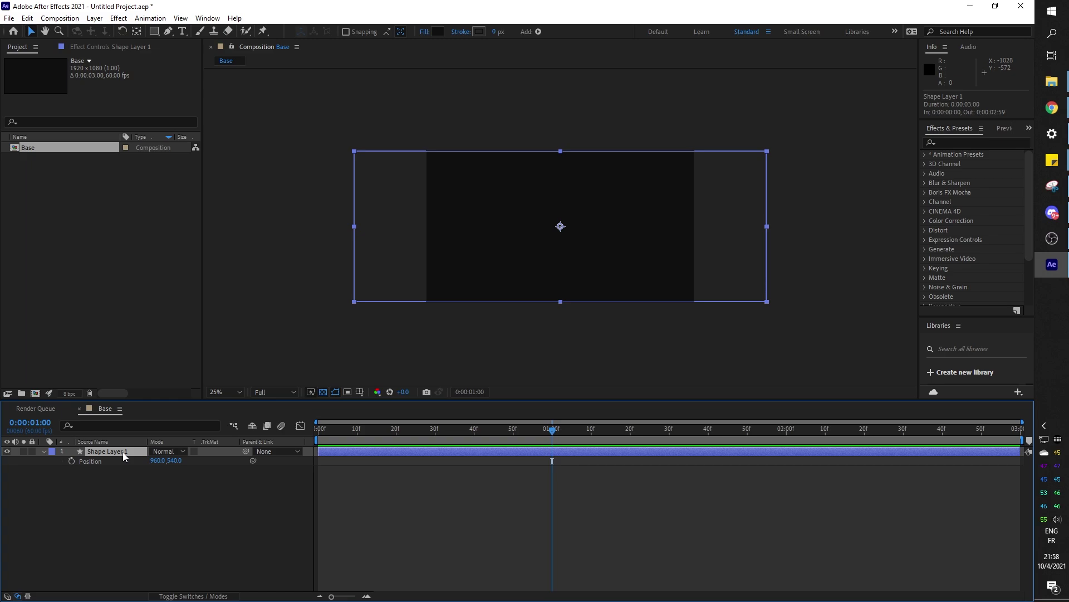
{"action": "left_click", "coordinate": [69, 461]}
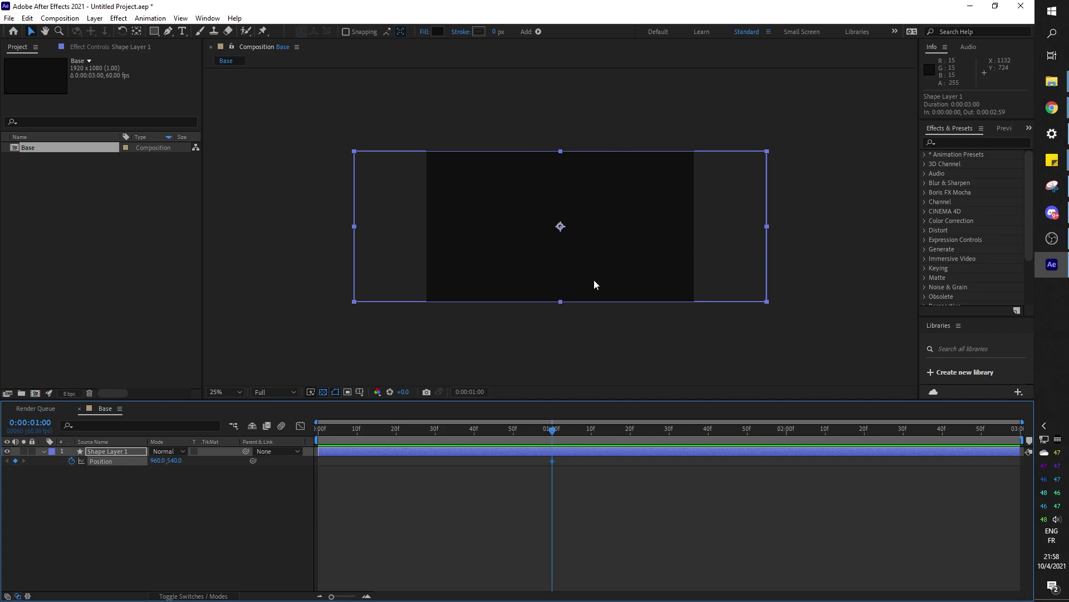
Step: Keyframe Shape Layer 1's position at 960, 1622 at time zero, below the frame, and play back the slide-up motion
{"action": "left_click_drag", "start_coordinate": [552, 429], "coordinate": [315, 431]}
{"action": "left_click_drag", "start_coordinate": [175, 467], "coordinate": [753, 487]}
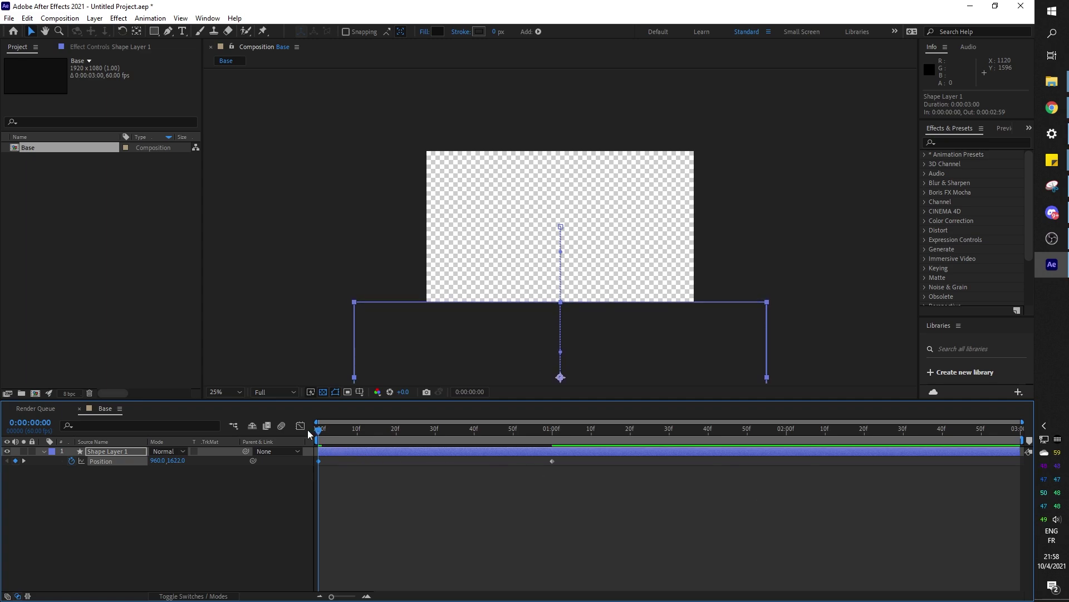
{"action": "key", "text": "space"}
{"action": "key", "text": "space"}
{"action": "key", "text": "space"}
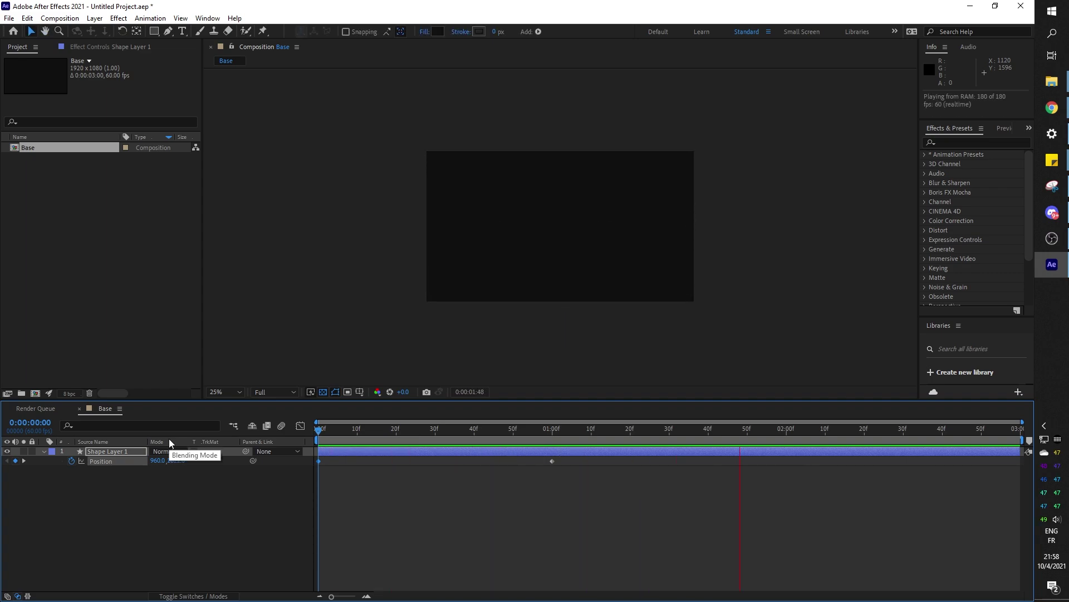
{"action": "key", "text": "space"}
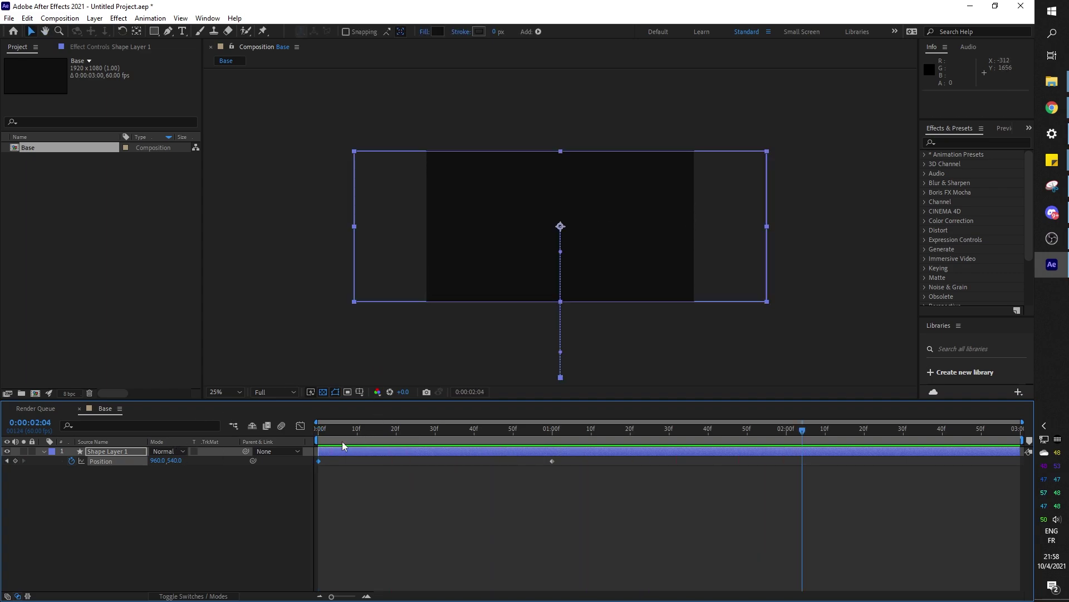
Step: Apply Easy Ease In to the position keyframe at 1 second and Easy Ease Out to the one at time zero
{"action": "left_click_drag", "start_coordinate": [332, 426], "coordinate": [553, 439]}
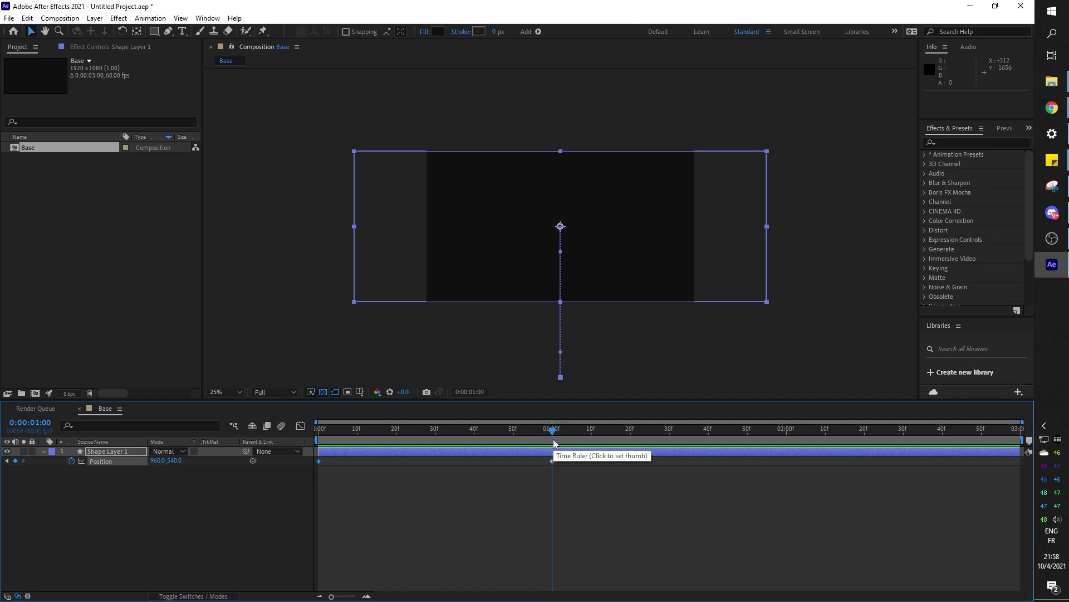
{"action": "right_click", "coordinate": [553, 461]}
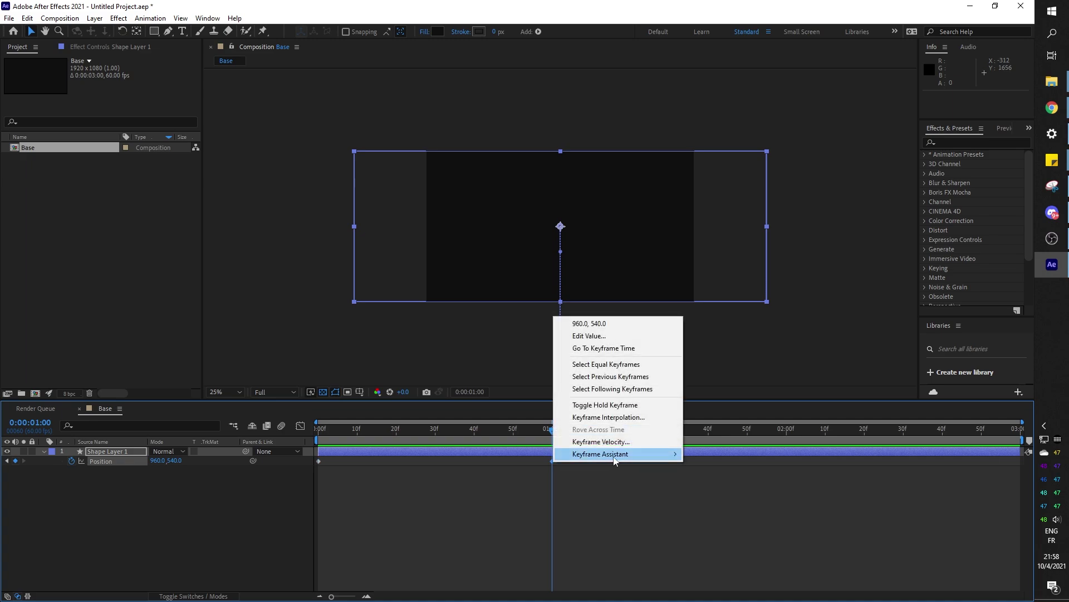
{"action": "mouse_move", "coordinate": [614, 460]}
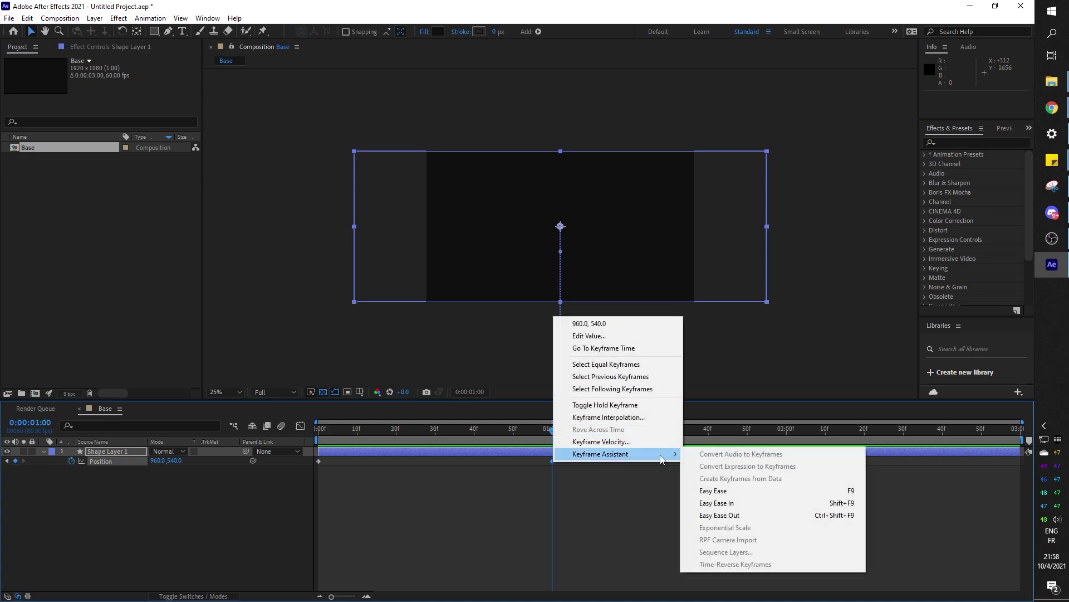
{"action": "left_click", "coordinate": [730, 504]}
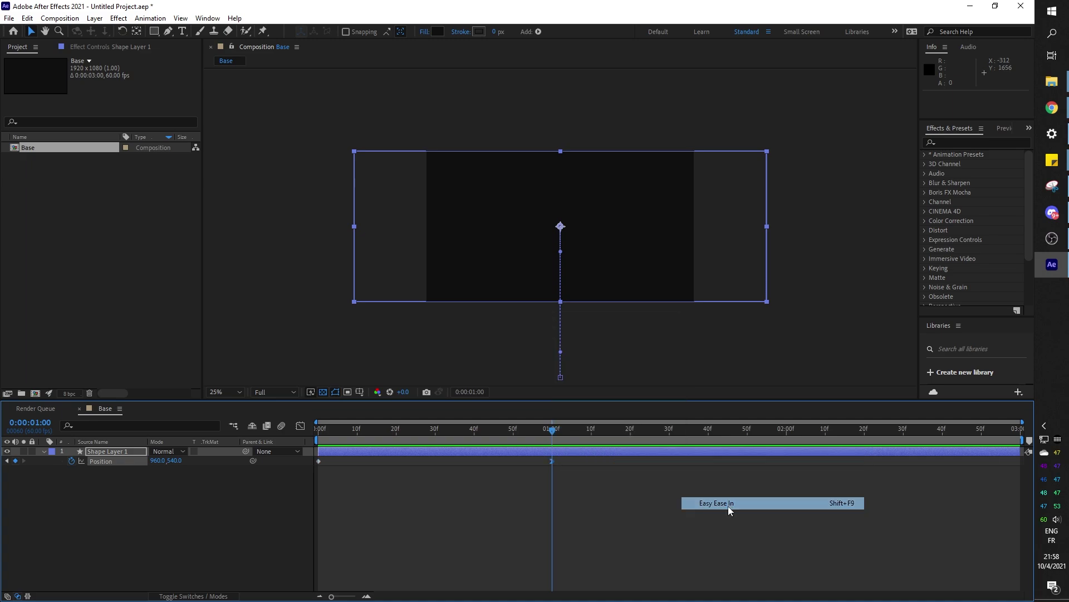
{"action": "right_click", "coordinate": [320, 463]}
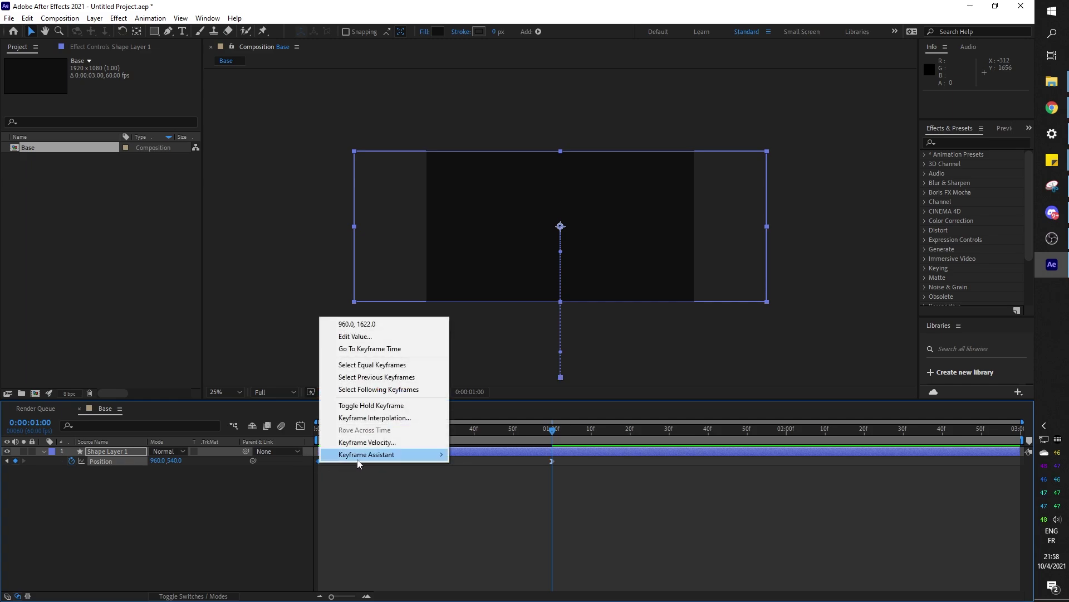
{"action": "mouse_move", "coordinate": [359, 454]}
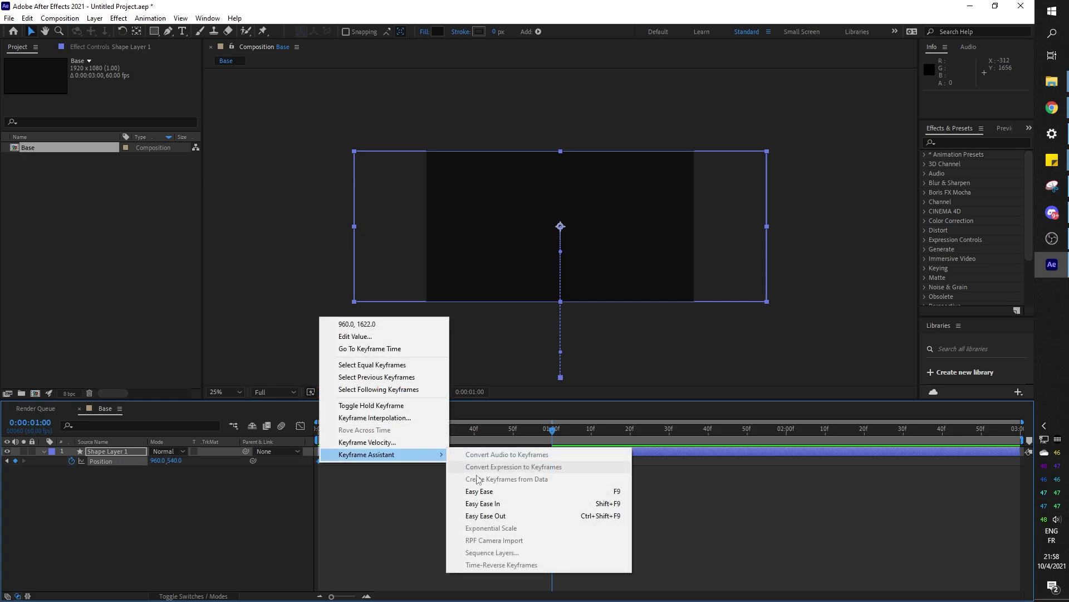
{"action": "left_click", "coordinate": [486, 515]}
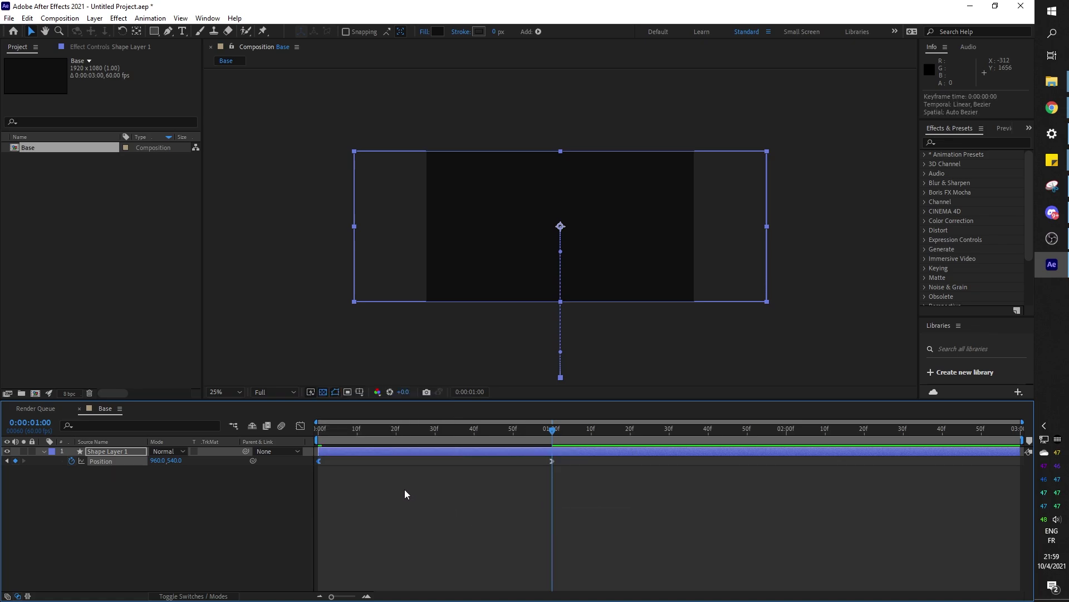
Step: Play back the eased slide-up animation from the start of the composition
{"action": "left_click", "coordinate": [319, 429]}
{"action": "key", "text": "space"}
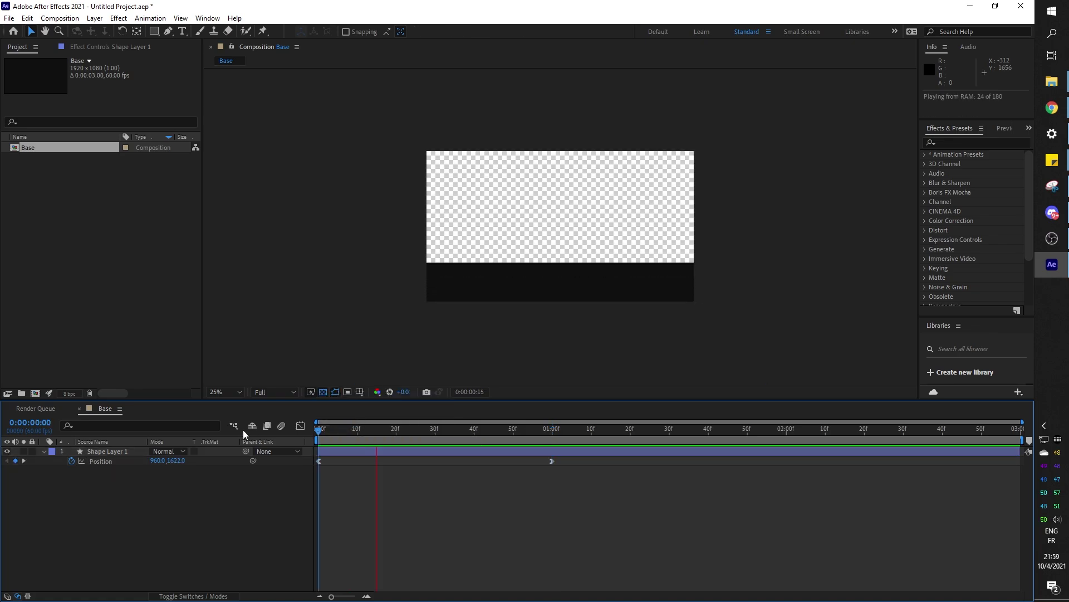
{"action": "key", "text": "space"}
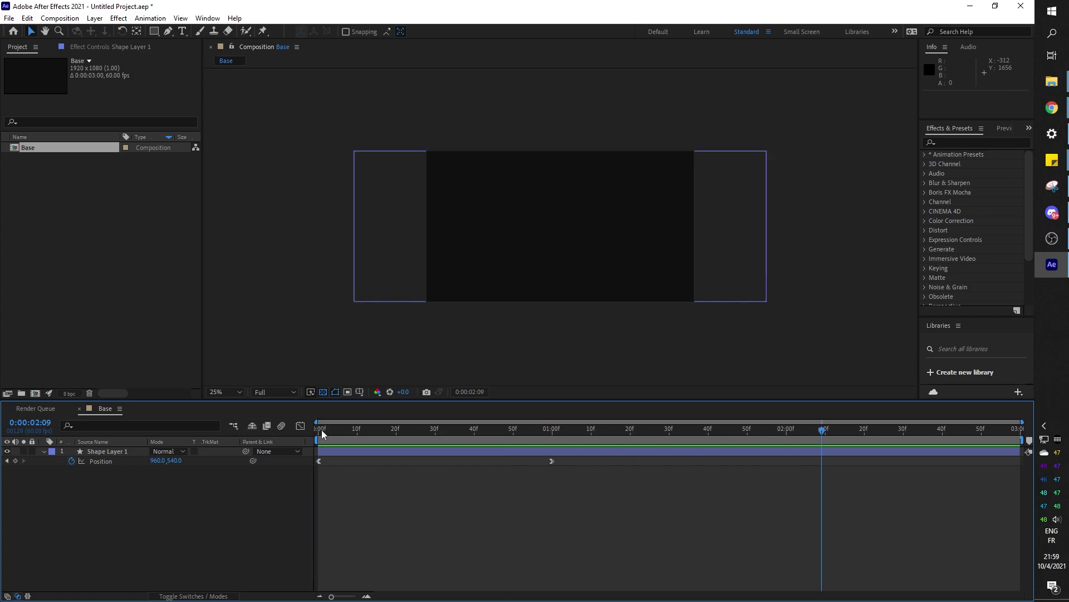
{"action": "key", "text": "space"}
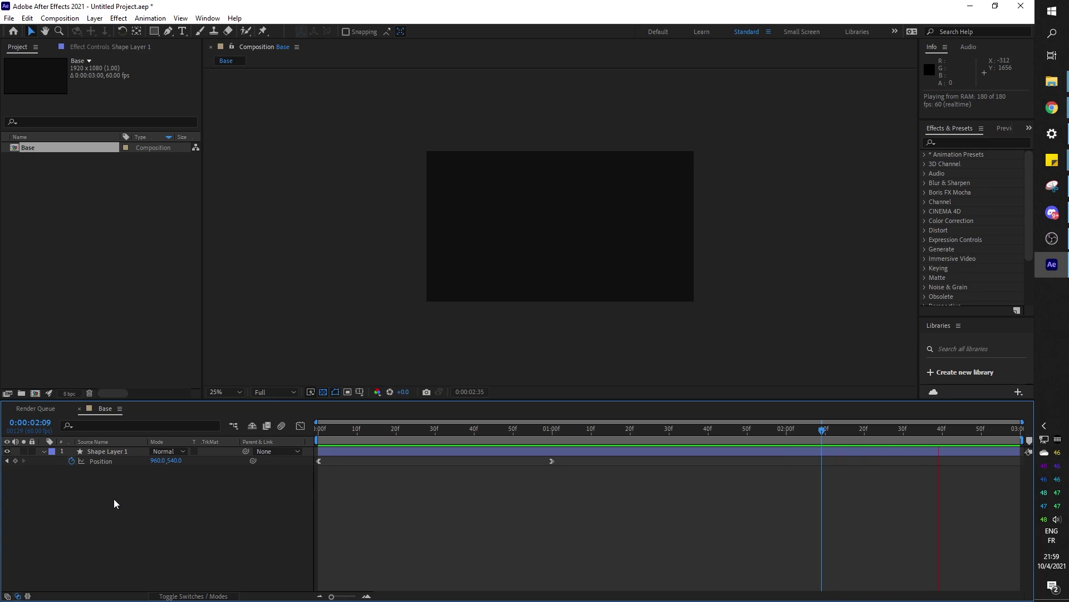
{"action": "key", "text": "space"}
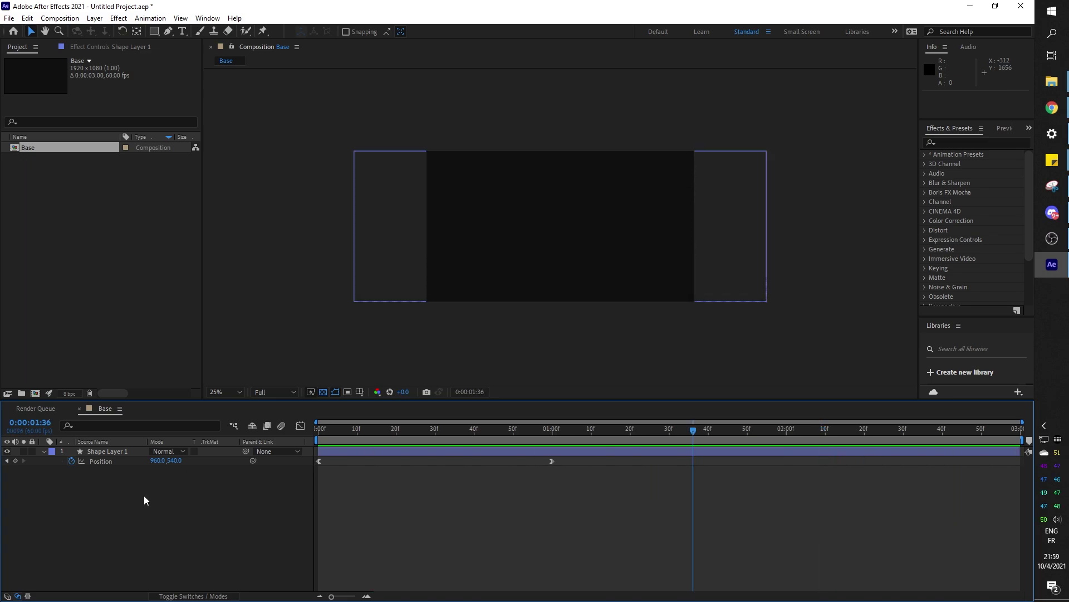
Step: Show both position keyframes in the Graph Editor and extend the 1-second keyframe's incoming speed handle back to about frame 31
{"action": "left_click_drag", "start_coordinate": [600, 485], "coordinate": [292, 460]}
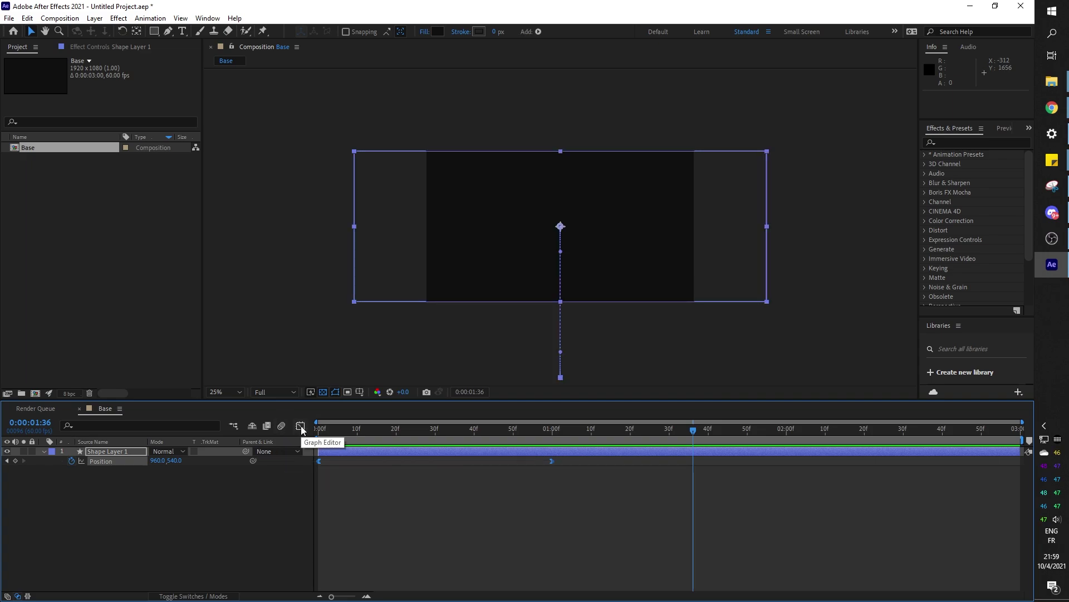
{"action": "left_click", "coordinate": [301, 426]}
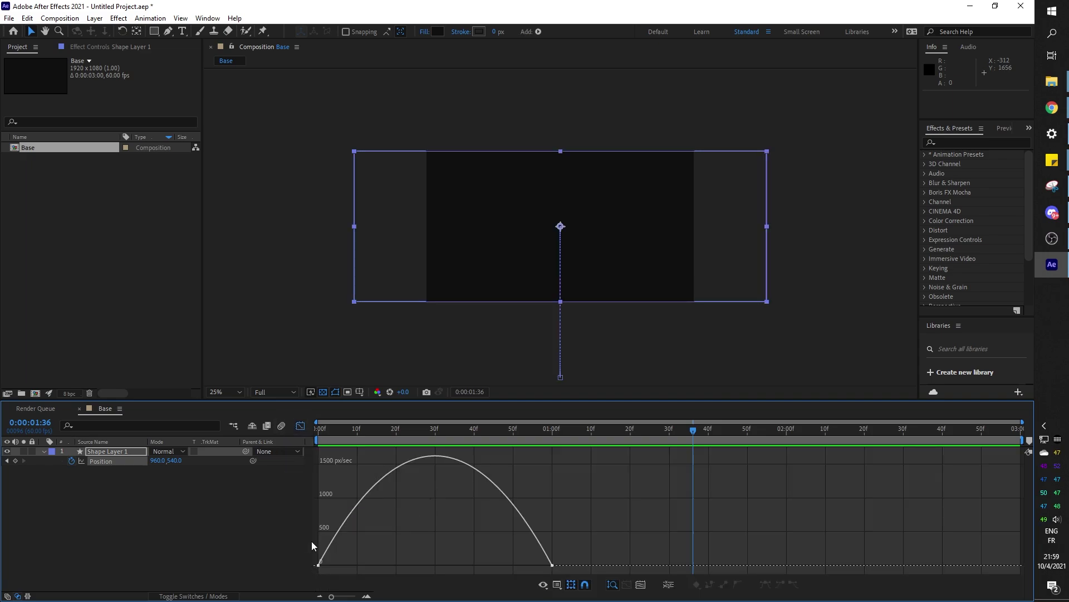
{"action": "mouse_move", "coordinate": [358, 508]}
{"action": "left_click", "coordinate": [552, 564]}
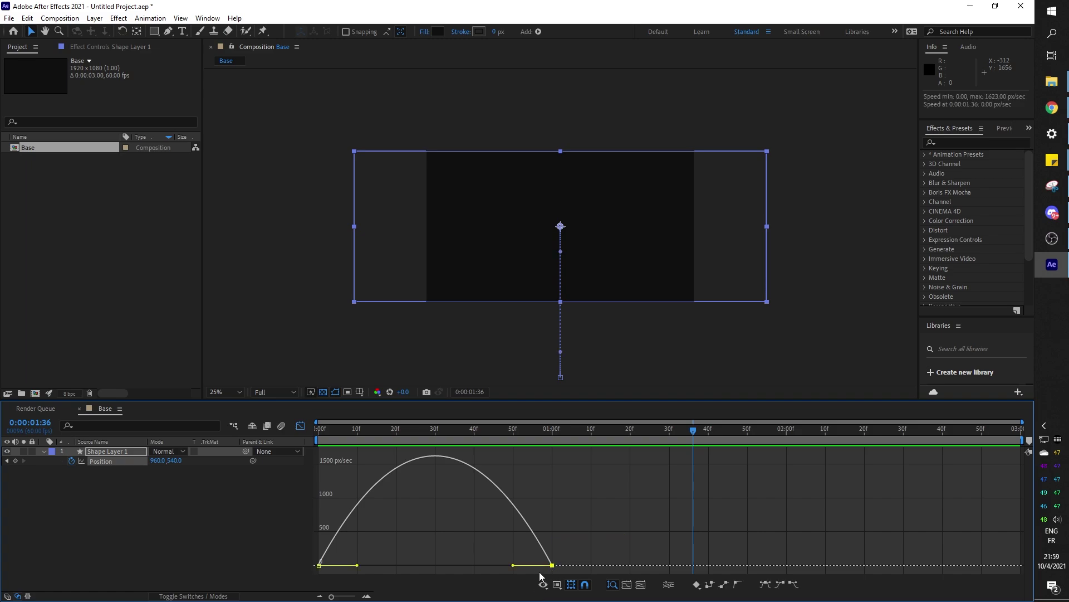
{"action": "left_click_drag", "start_coordinate": [512, 566], "coordinate": [438, 565]}
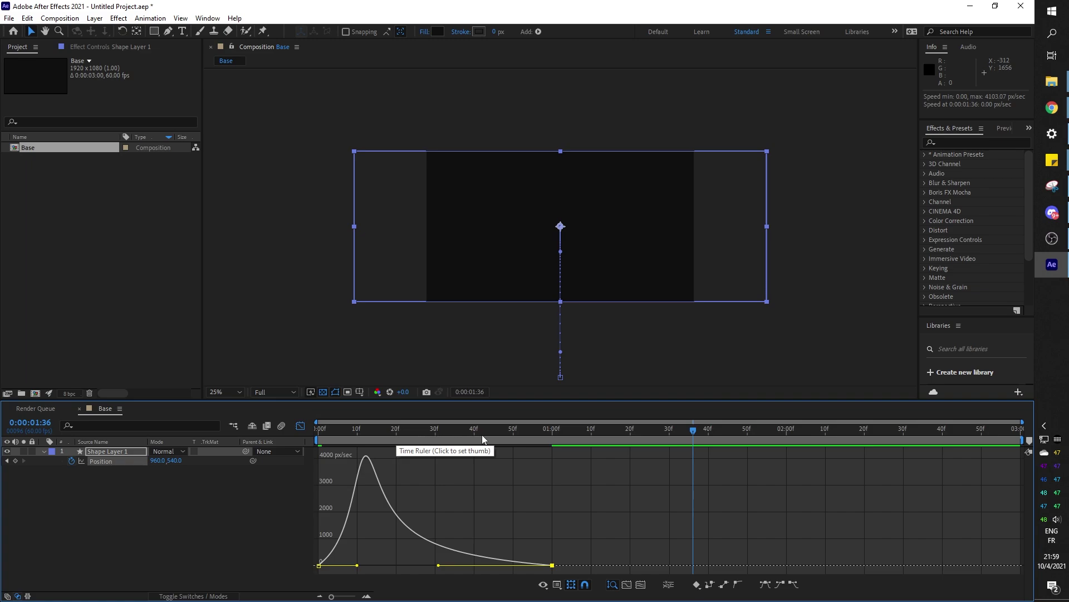
Step: Play back the slide-up animation from time zero to review the adjusted speed curve
{"action": "left_click_drag", "start_coordinate": [438, 432], "coordinate": [275, 432]}
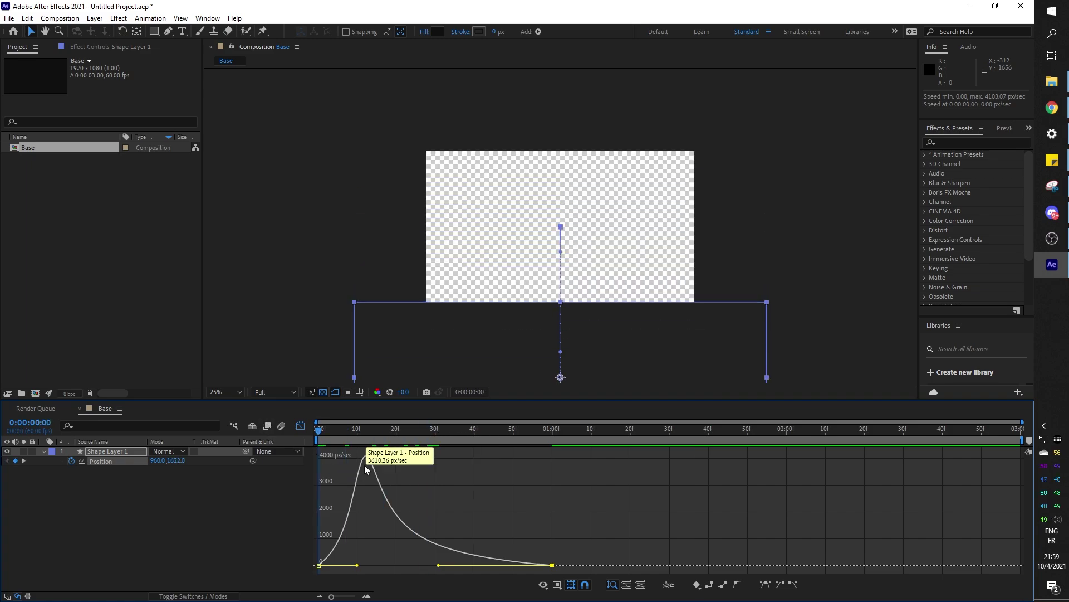
{"action": "key", "text": "space"}
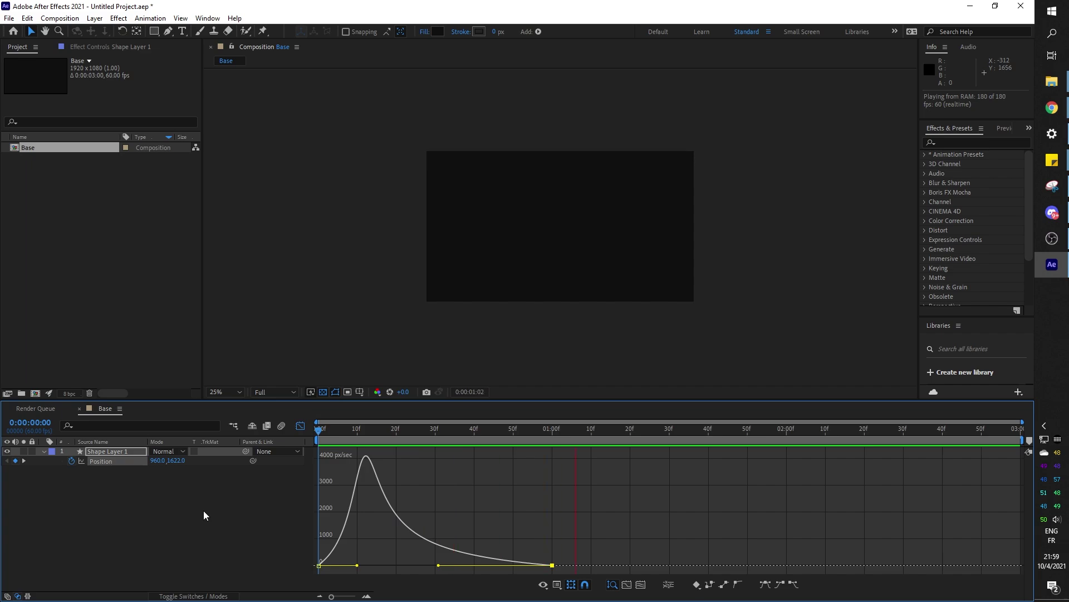
{"action": "key", "text": "space"}
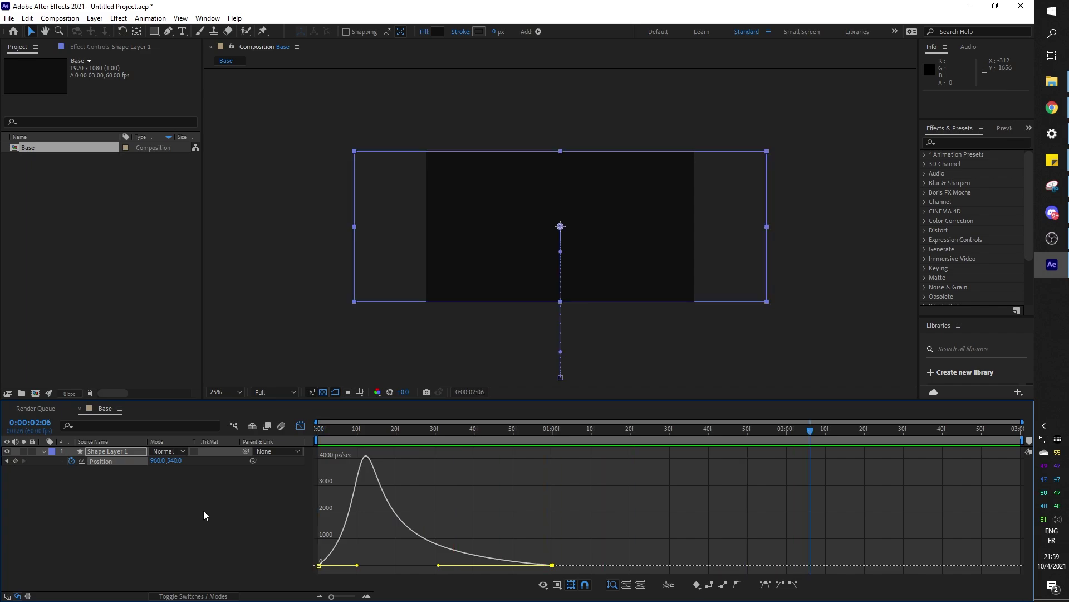
Step: Move Shape Layer 1's ending position keyframe to 0:00:01:10 in the speed graph and play back the slower slide from time zero
{"action": "mouse_move", "coordinate": [553, 565]}
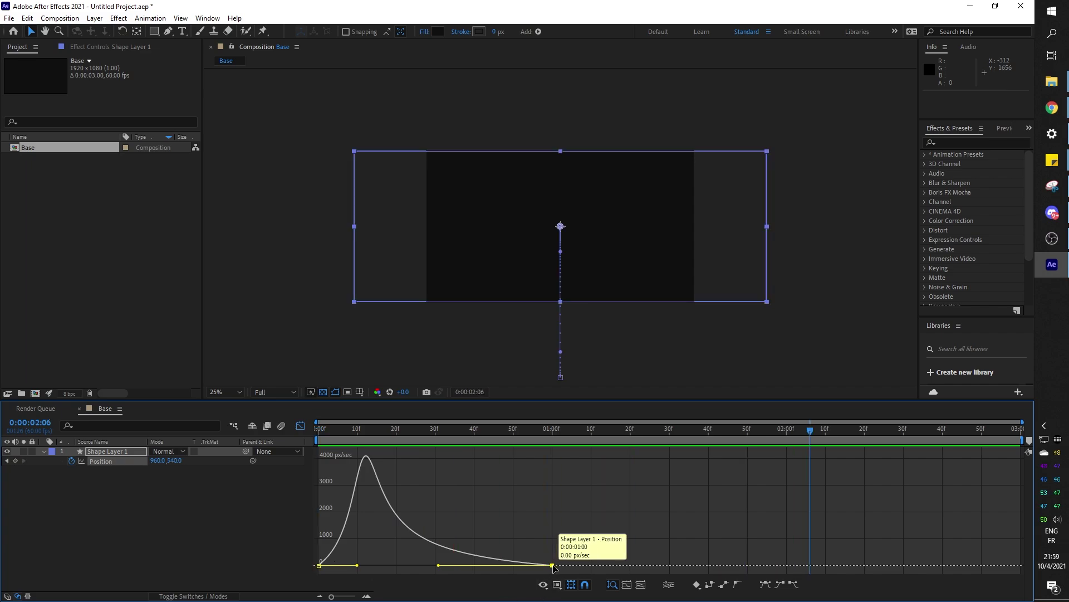
{"action": "left_click_drag", "start_coordinate": [552, 566], "coordinate": [592, 568]}
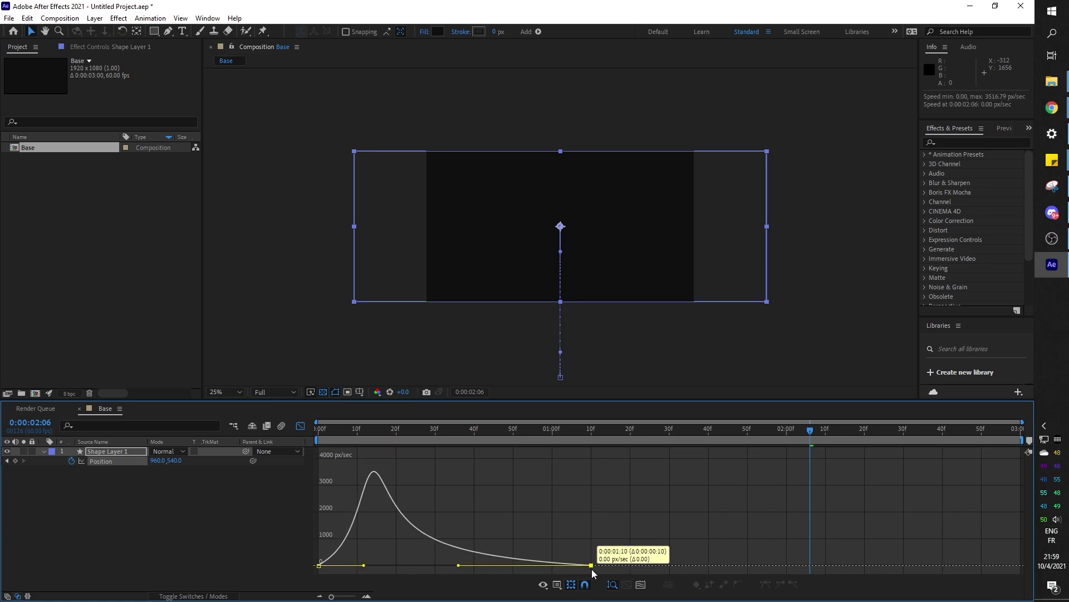
{"action": "key", "text": "Home"}
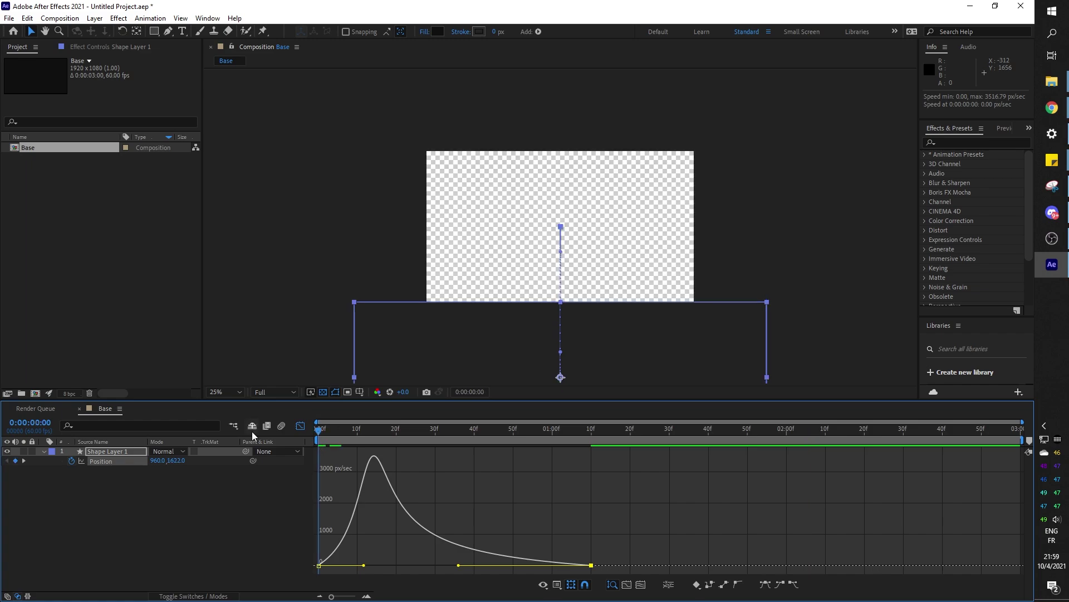
{"action": "key", "text": "space"}
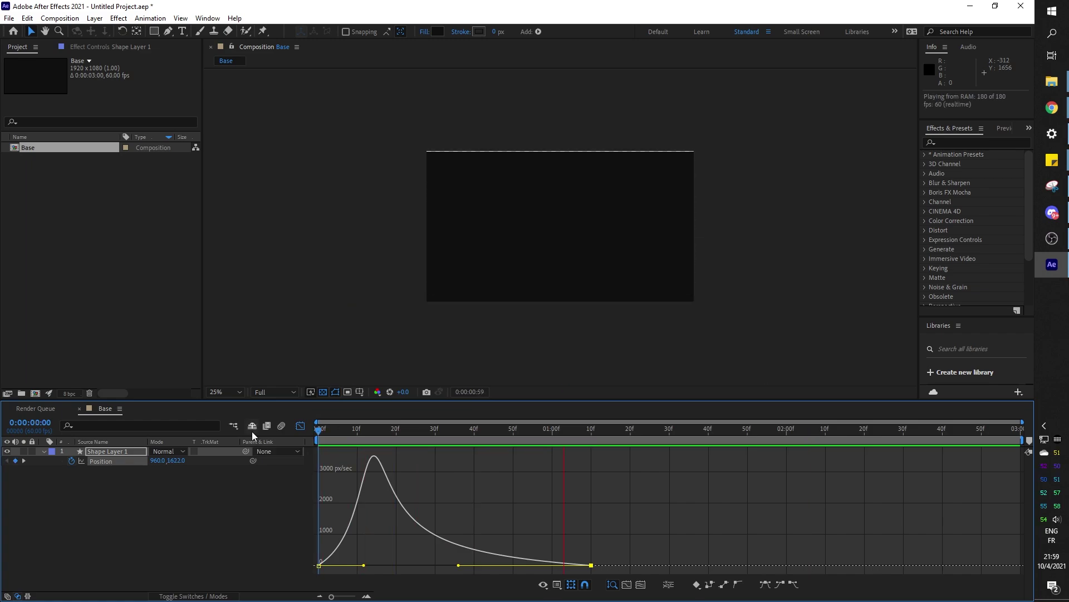
{"action": "key", "text": "space"}
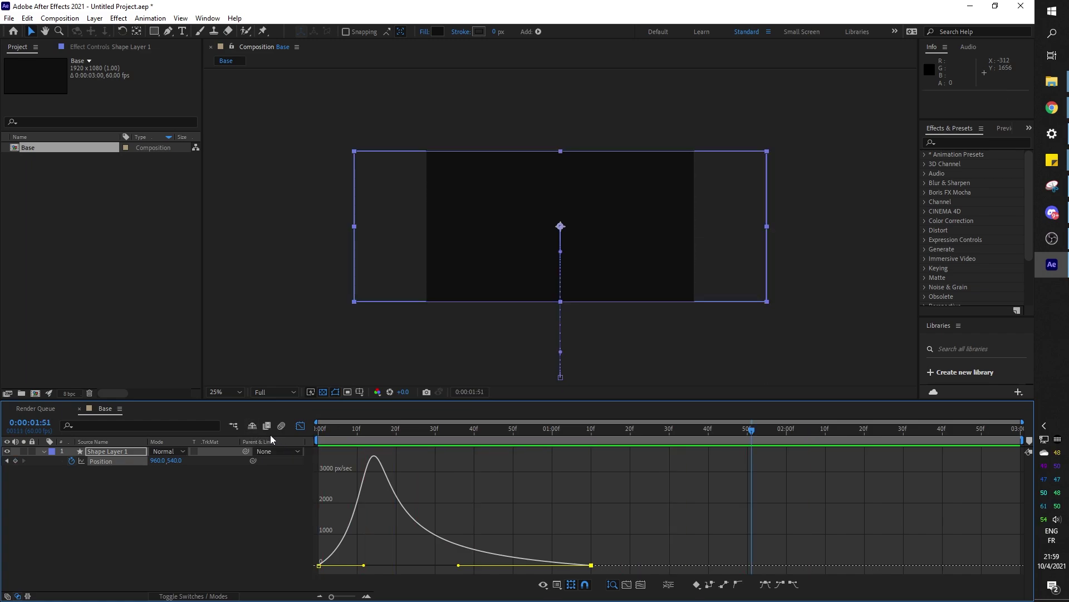
Step: Close the Graph Editor, collapse Shape Layer 1's properties and duplicate the layer
{"action": "left_click", "coordinate": [301, 426]}
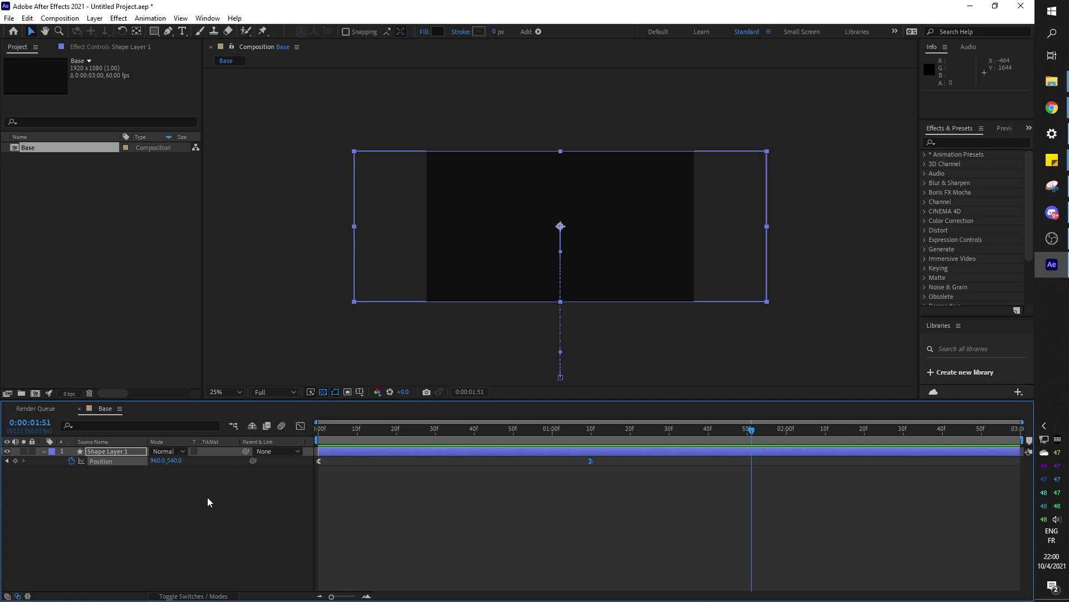
{"action": "left_click", "coordinate": [159, 503]}
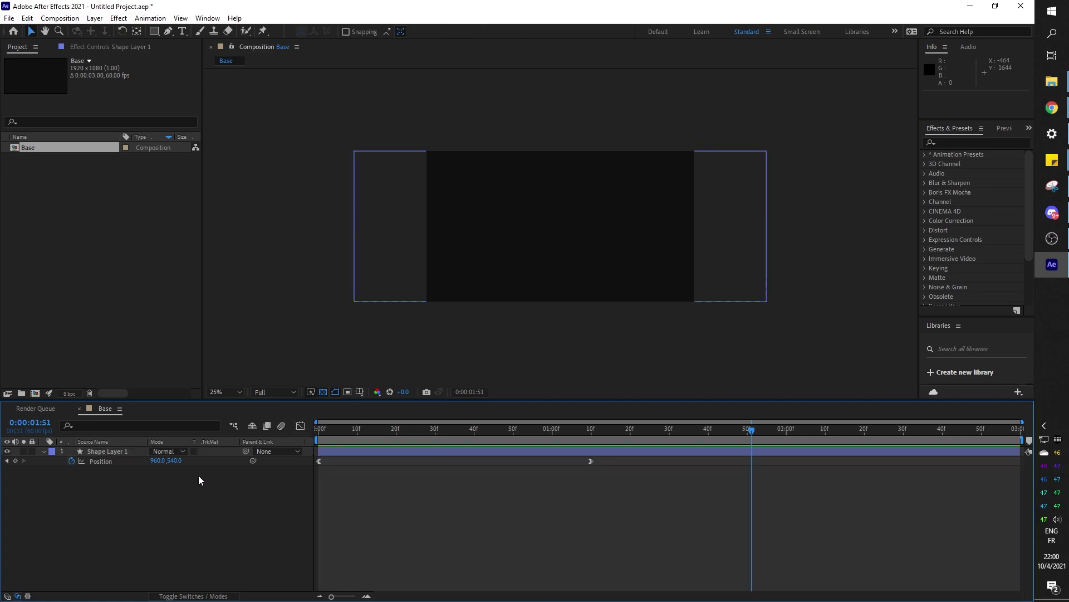
{"action": "left_click", "coordinate": [91, 458]}
{"action": "left_click", "coordinate": [43, 452]}
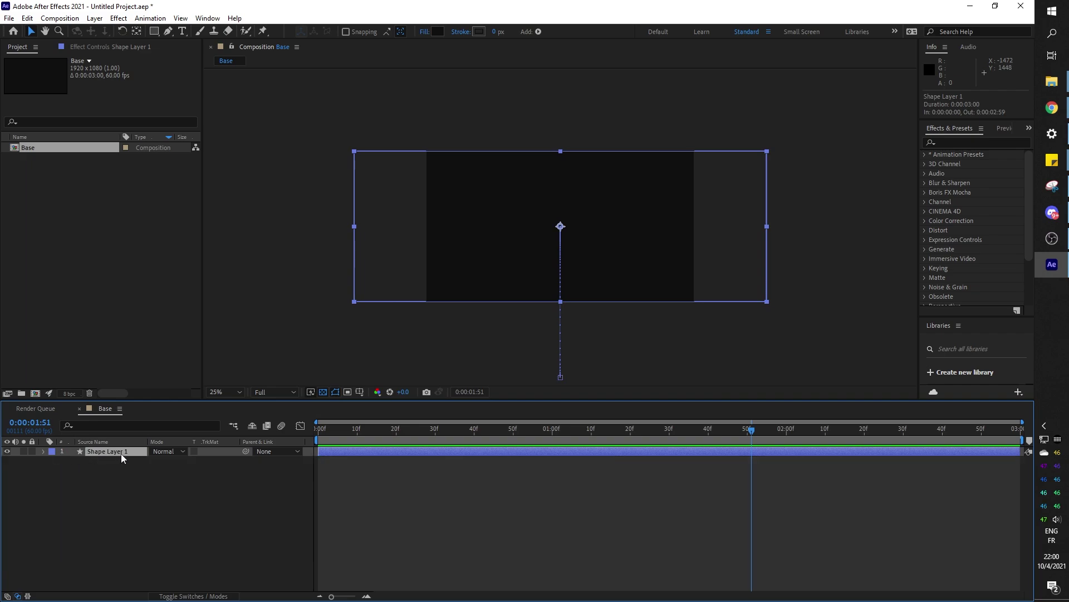
{"action": "key", "text": "ctrl+d"}
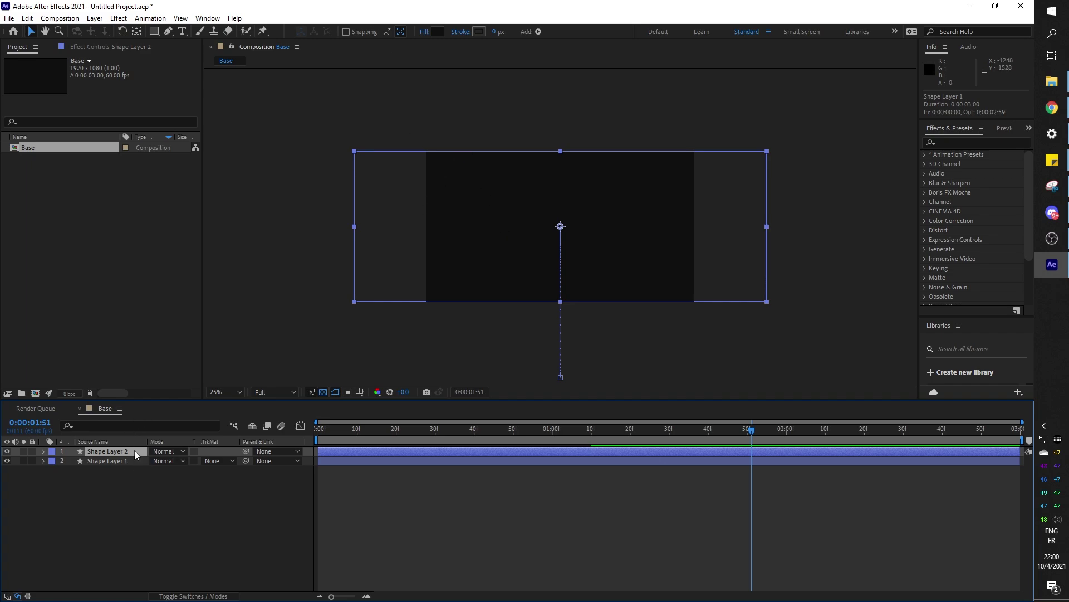
Step: Change the duplicated rectangle's fill from solid colour to a linear gradient
{"action": "left_click", "coordinate": [423, 32]}
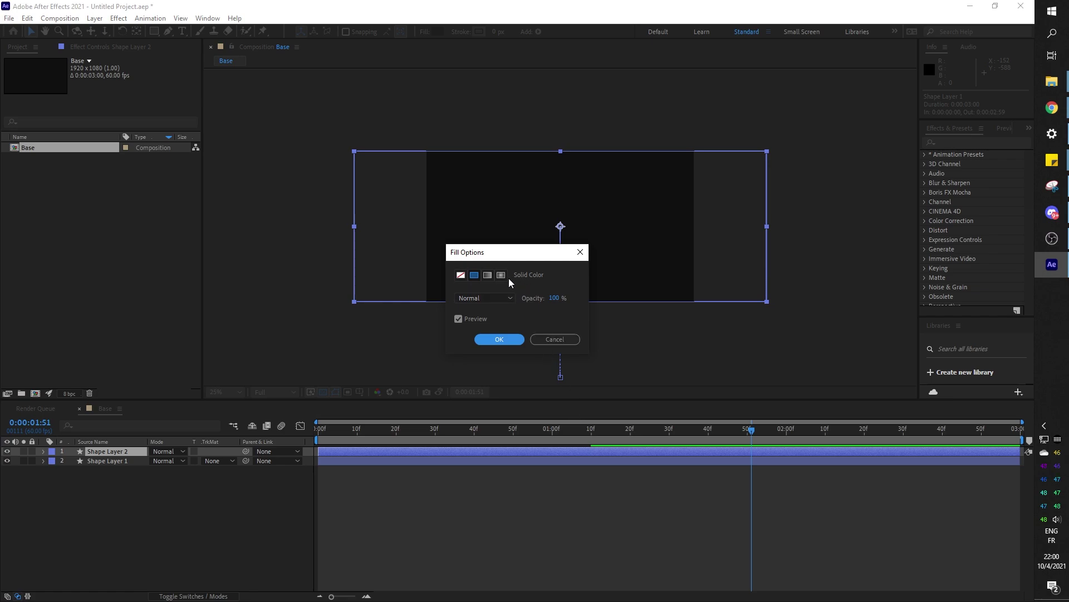
{"action": "left_click", "coordinate": [488, 275]}
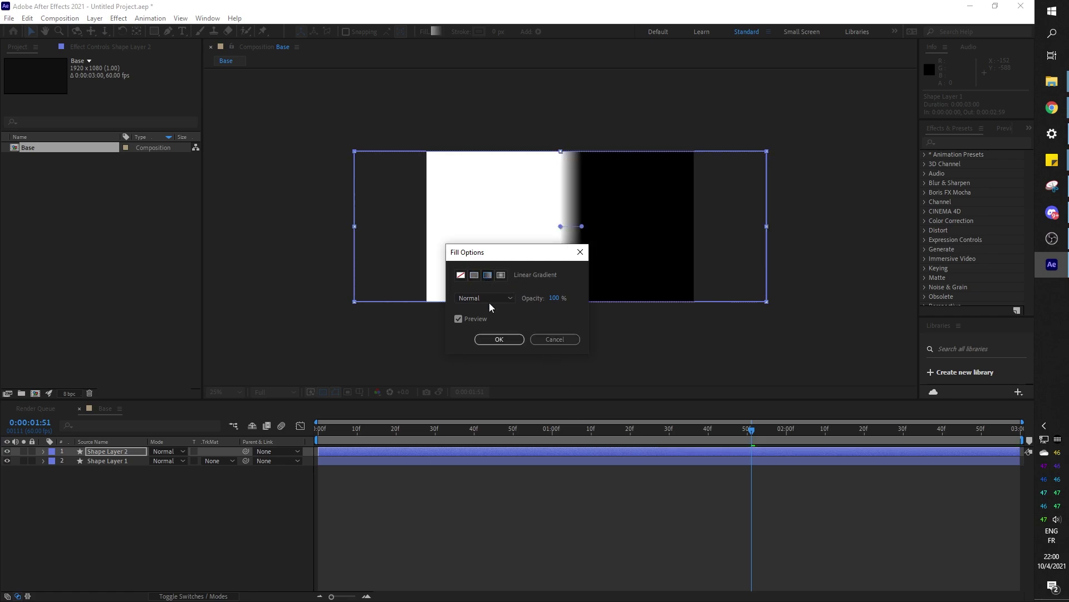
{"action": "left_click", "coordinate": [498, 341]}
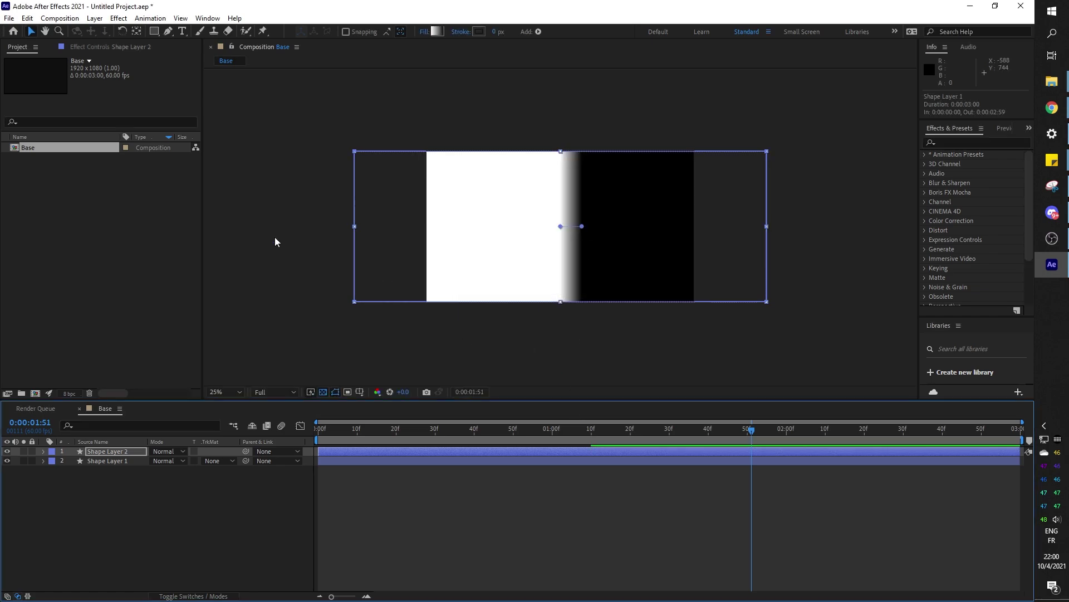
Step: Open the colours of Shape Layer 2's gradient fill for editing and set the starting stop to purple 8400FF
{"action": "left_click", "coordinate": [43, 452]}
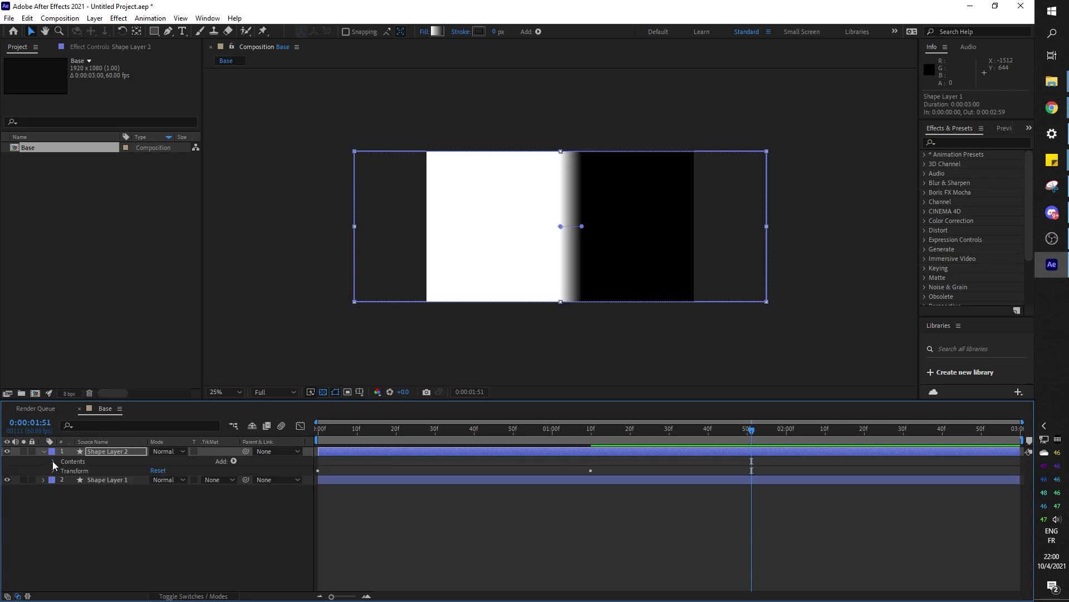
{"action": "left_click", "coordinate": [52, 461]}
{"action": "left_click", "coordinate": [62, 470]}
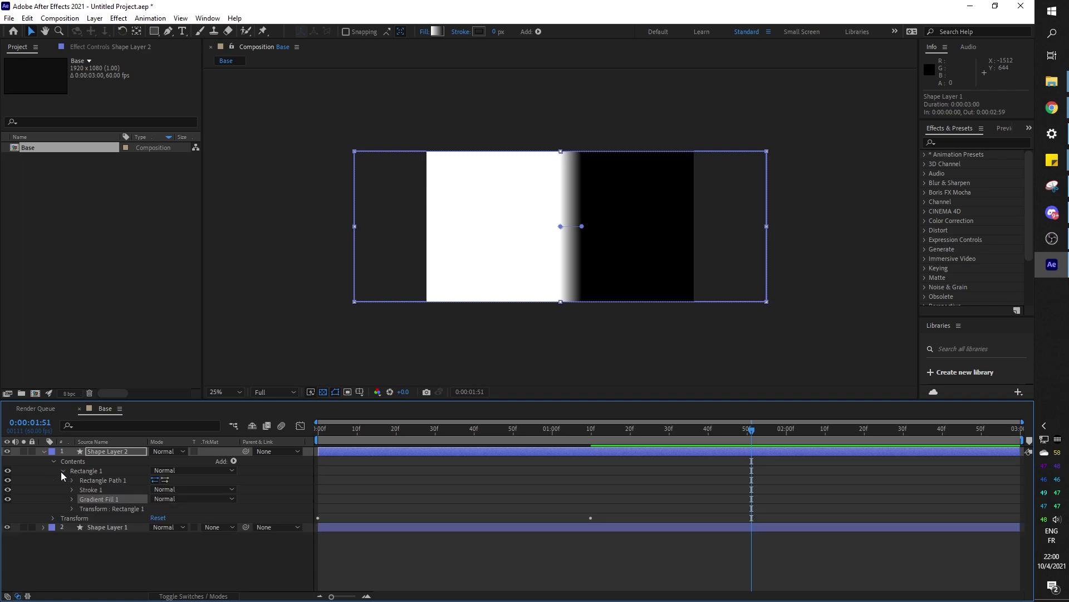
{"action": "left_click", "coordinate": [72, 499]}
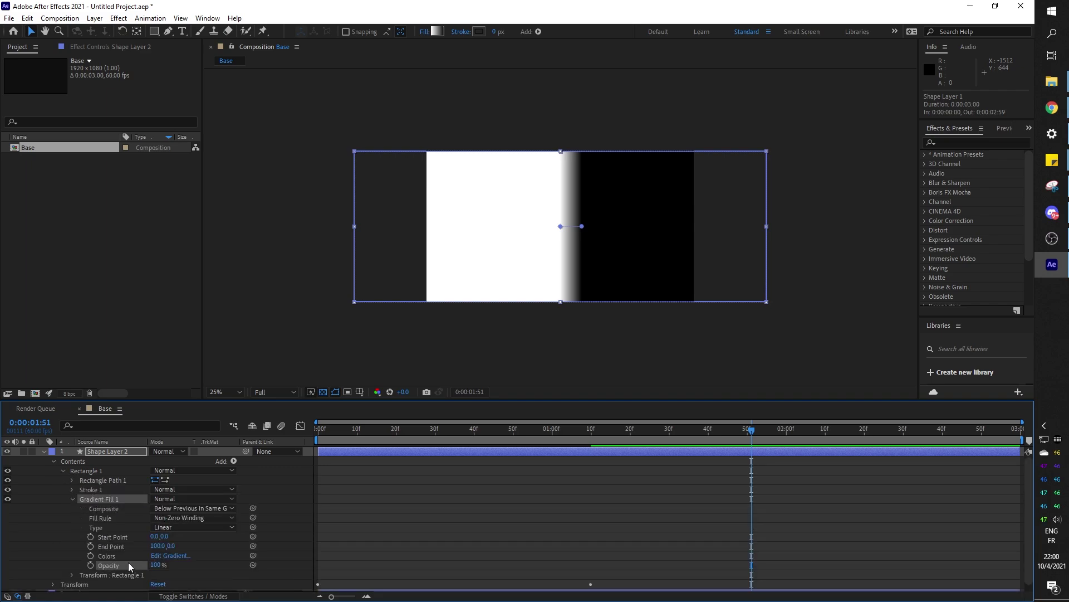
{"action": "left_click", "coordinate": [172, 556]}
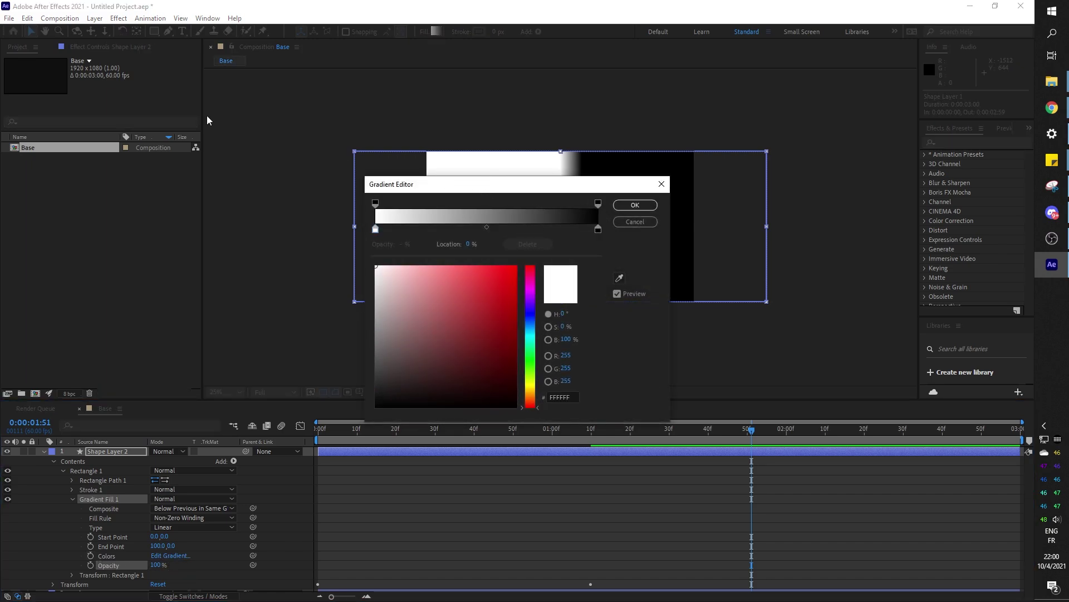
{"action": "left_click_drag", "start_coordinate": [422, 185], "coordinate": [67, 87]}
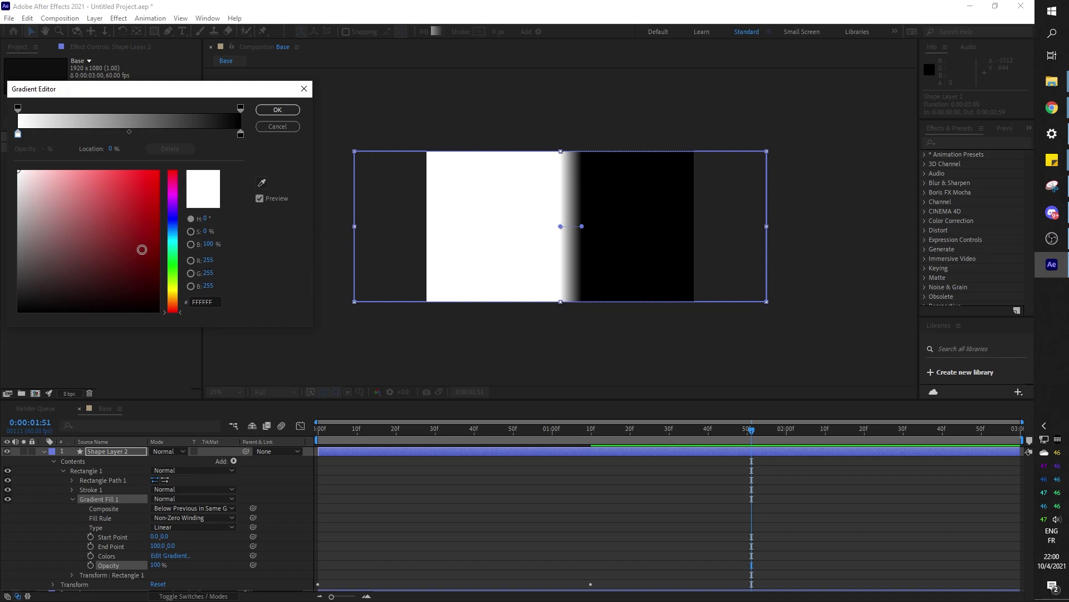
{"action": "left_click_drag", "start_coordinate": [174, 240], "coordinate": [170, 205]}
{"action": "left_click", "coordinate": [159, 171]}
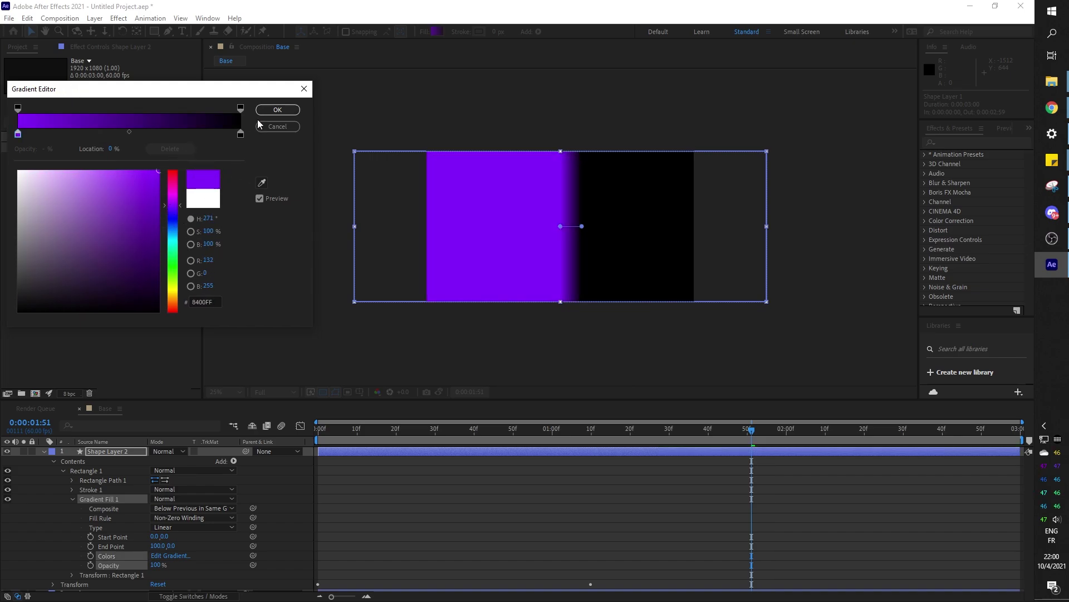
Step: Set the gradient's ending stop to cyan 00E4FF and apply the new gradient colours
{"action": "left_click", "coordinate": [242, 135]}
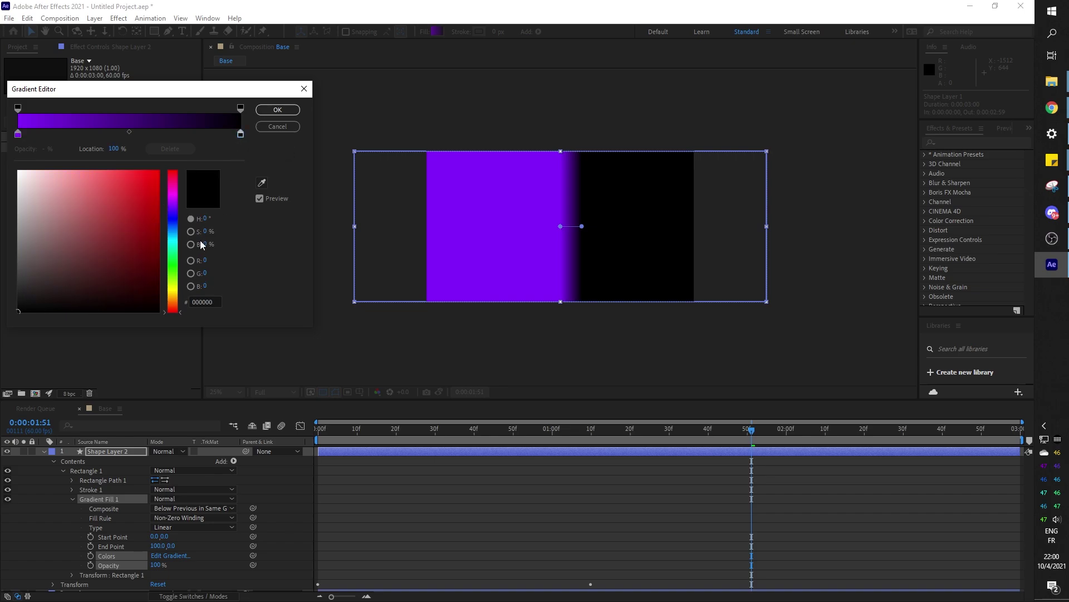
{"action": "left_click_drag", "start_coordinate": [169, 240], "coordinate": [166, 166]}
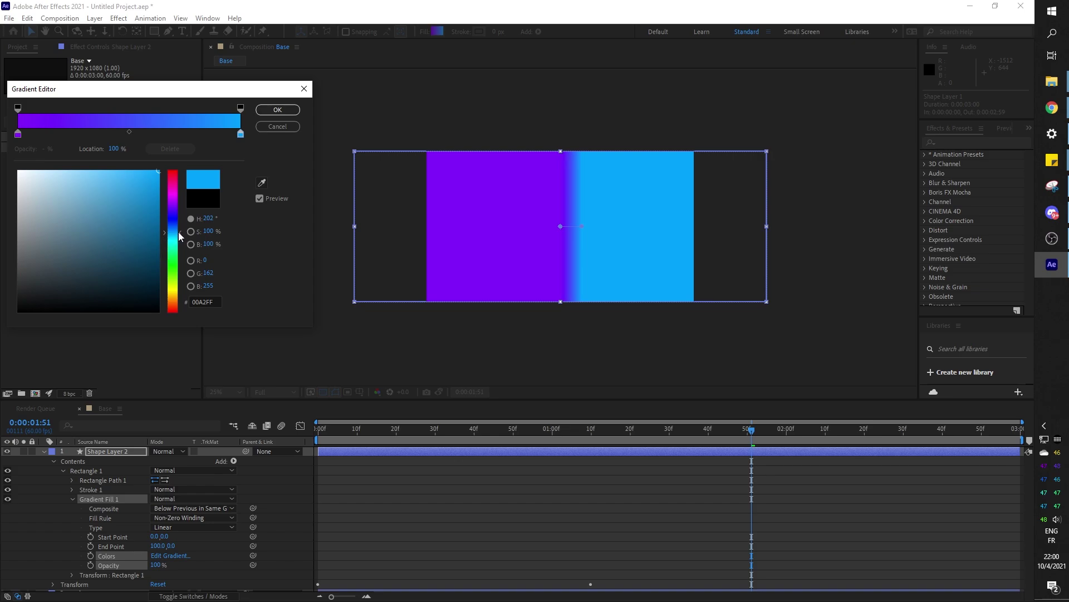
{"action": "left_click_drag", "start_coordinate": [178, 231], "coordinate": [178, 240]}
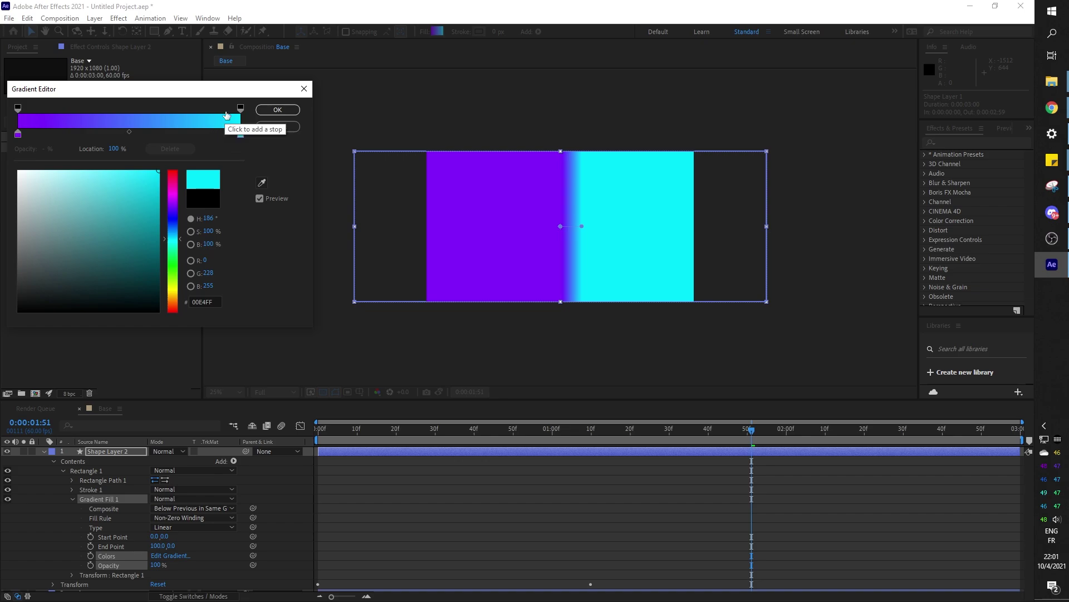
{"action": "left_click", "coordinate": [278, 110]}
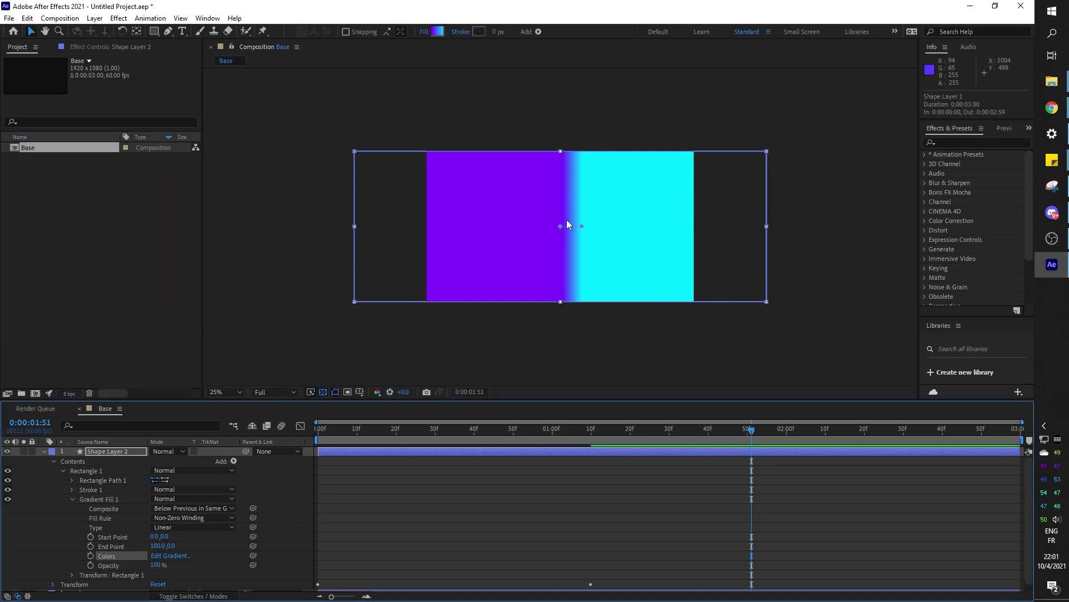
Step: Stretch the gradient diagonally across the rectangle, with its end point at about 813, -332 and its start point at about -982, 492
{"action": "key", "text": "slash"}
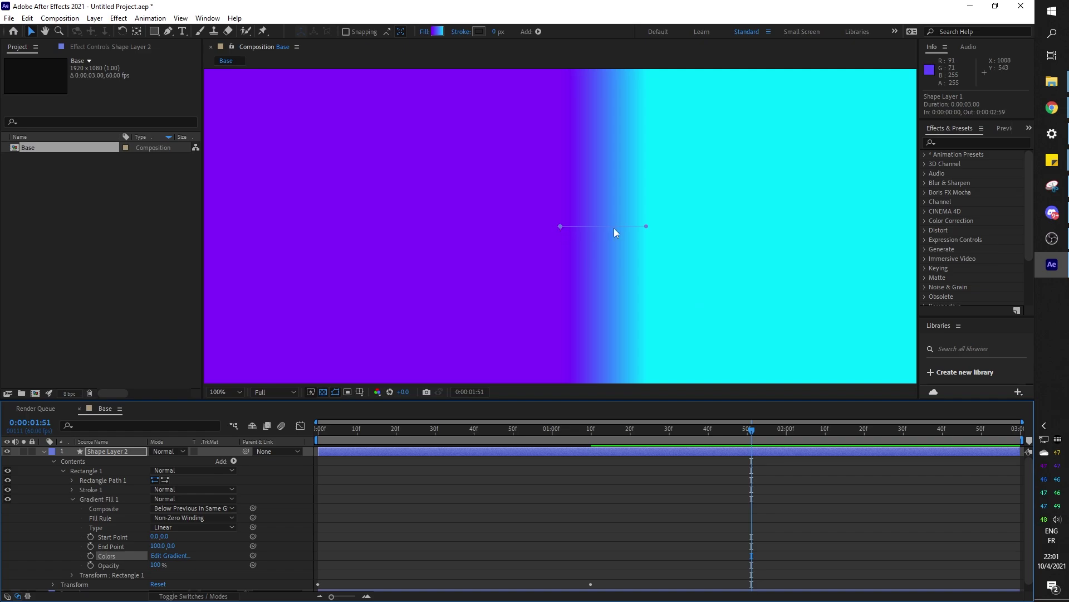
{"action": "scroll", "coordinate": [647, 227], "scroll_direction": "down", "scroll_amount": 5}
{"action": "scroll", "coordinate": [644, 230], "scroll_direction": "up", "scroll_amount": 2}
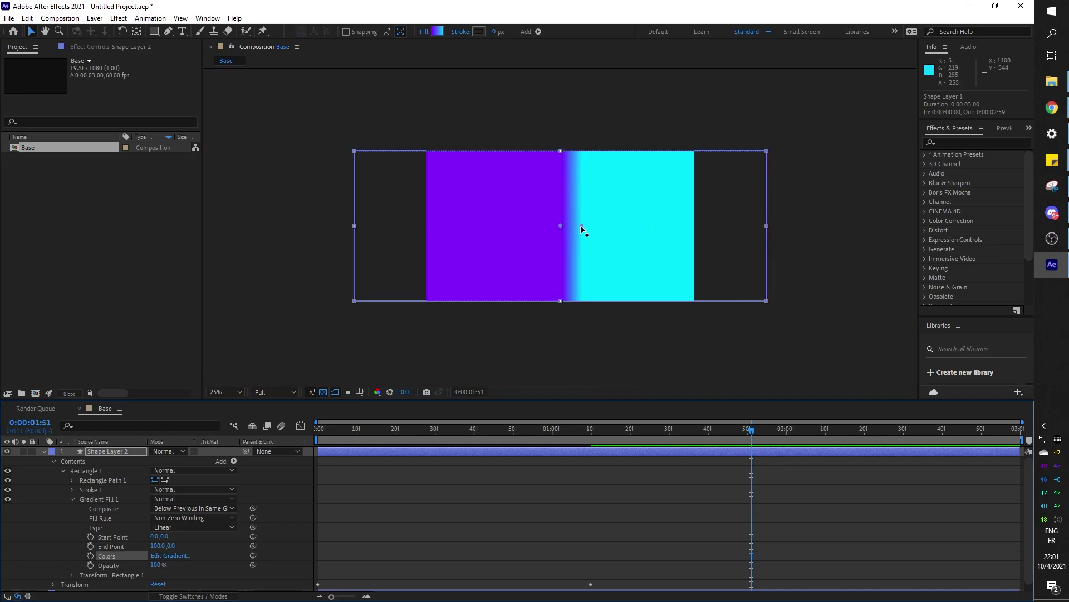
{"action": "left_click_drag", "start_coordinate": [581, 226], "coordinate": [735, 179]}
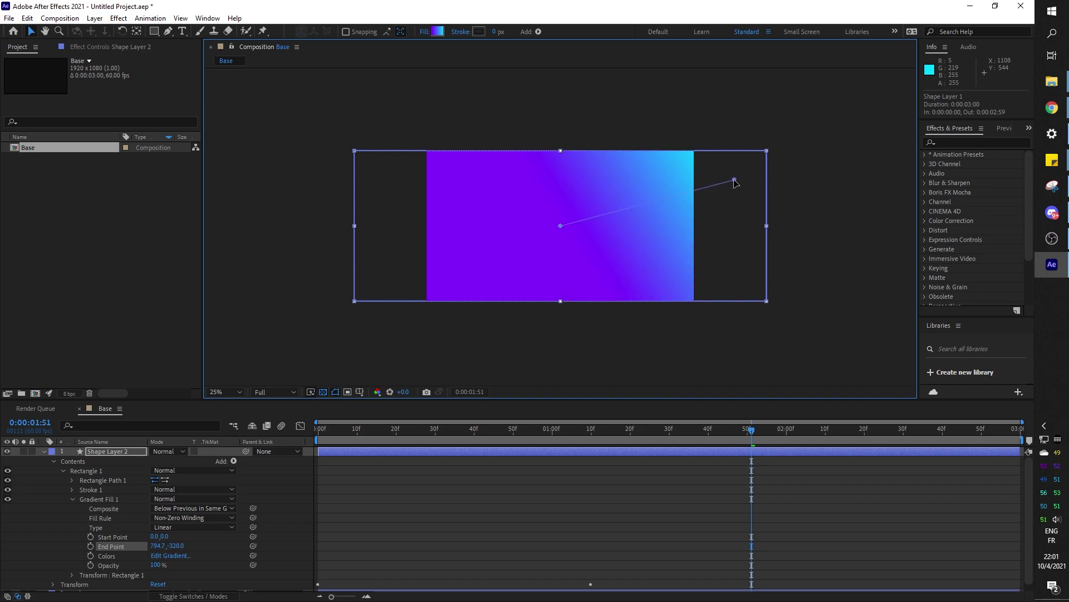
{"action": "left_click_drag", "start_coordinate": [559, 226], "coordinate": [343, 295]}
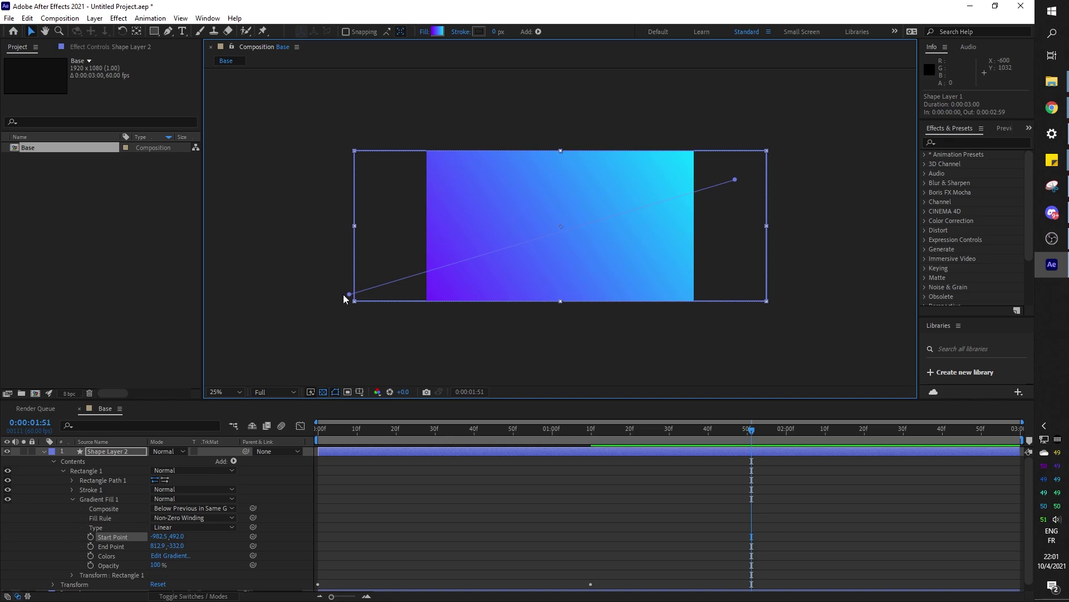
{"action": "left_click", "coordinate": [43, 451]}
Step: Place Shape Layer 2 below Shape Layer 1 in the layer stack and rename it "gradient"
{"action": "left_click_drag", "start_coordinate": [390, 429], "coordinate": [357, 435]}
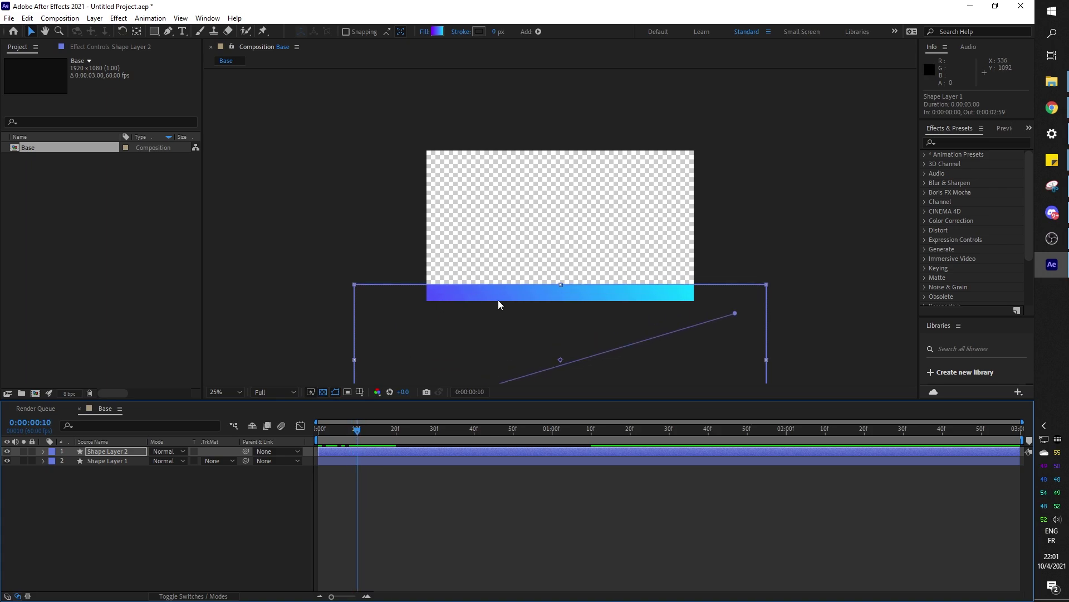
{"action": "left_click_drag", "start_coordinate": [106, 450], "coordinate": [105, 470]}
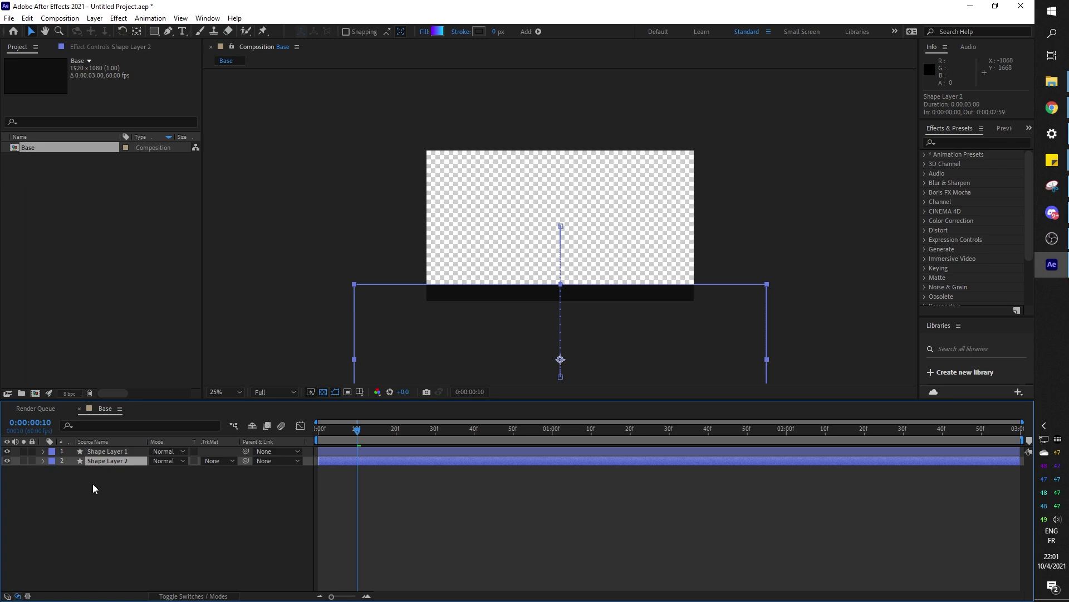
{"action": "key", "text": "Return"}
{"action": "type", "text": "gra"}
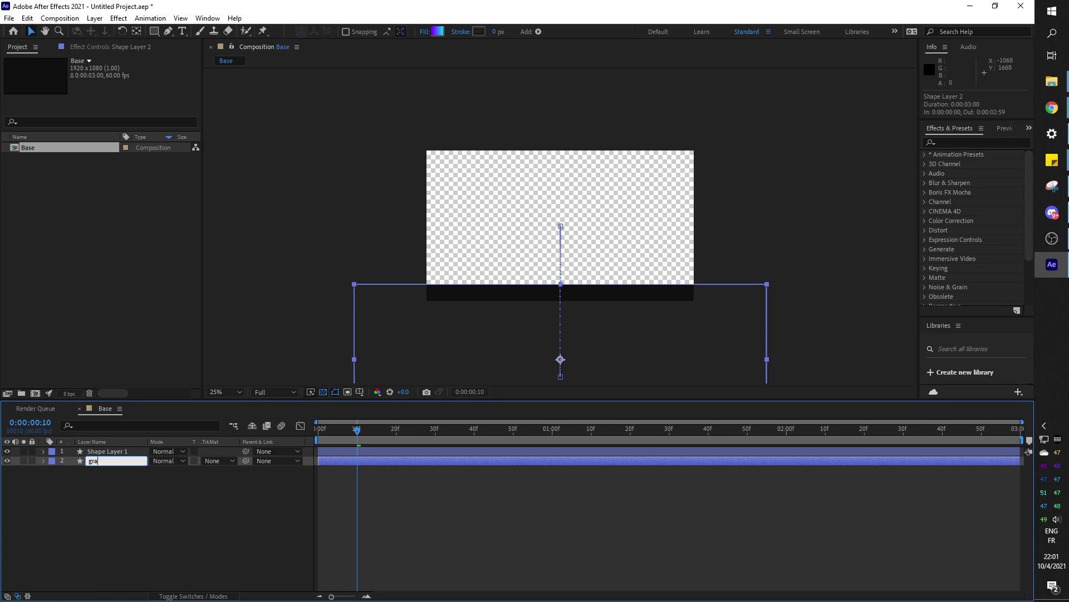
{"action": "type", "text": "dient"}
{"action": "key", "text": "Return"}
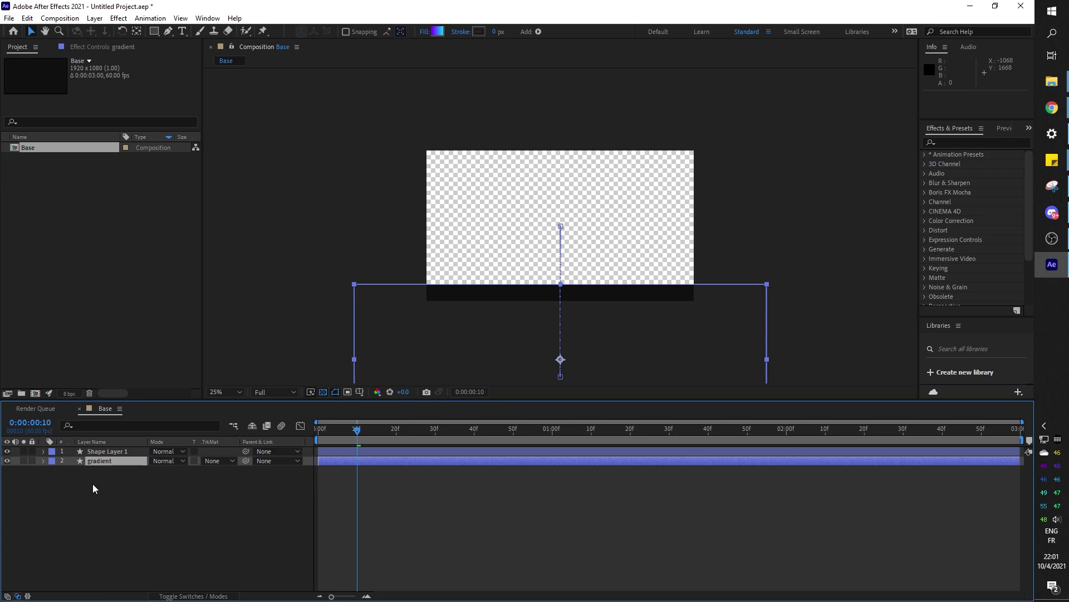
Step: Show the Position keyframes of Shape Layer 1 and gradient, then open gradient's last keyframe in the speed graph
{"action": "left_click_drag", "start_coordinate": [334, 428], "coordinate": [369, 446]}
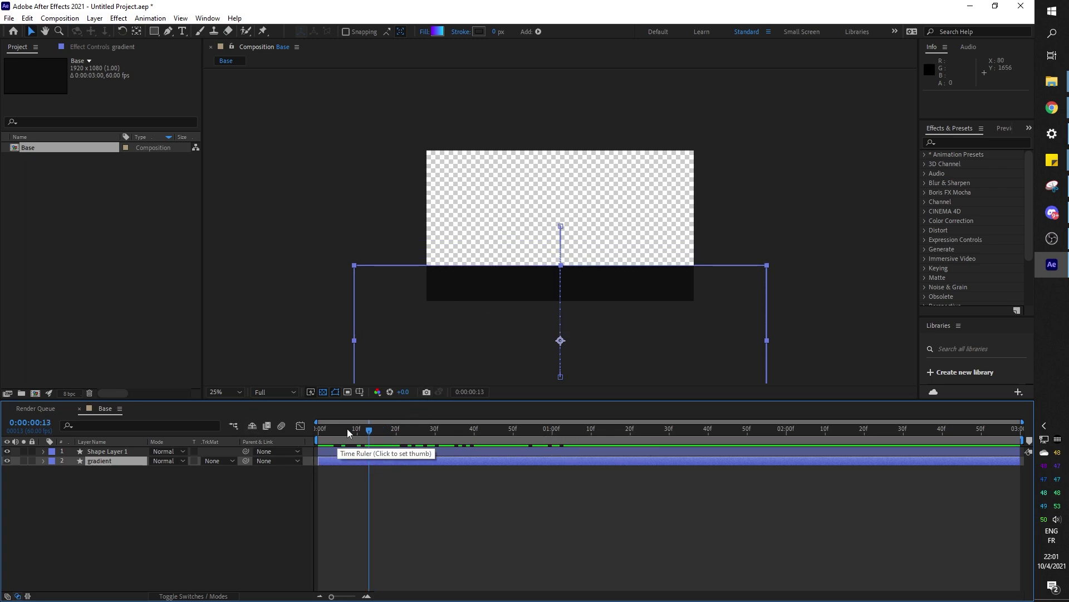
{"action": "left_click", "coordinate": [115, 451], "text": "ctrl"}
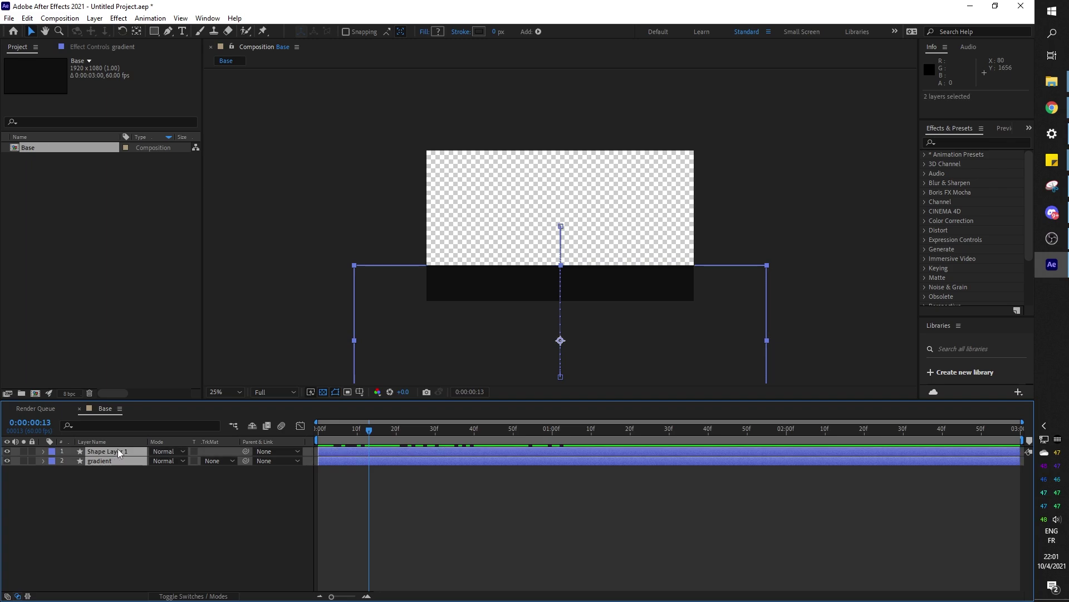
{"action": "key", "text": "p"}
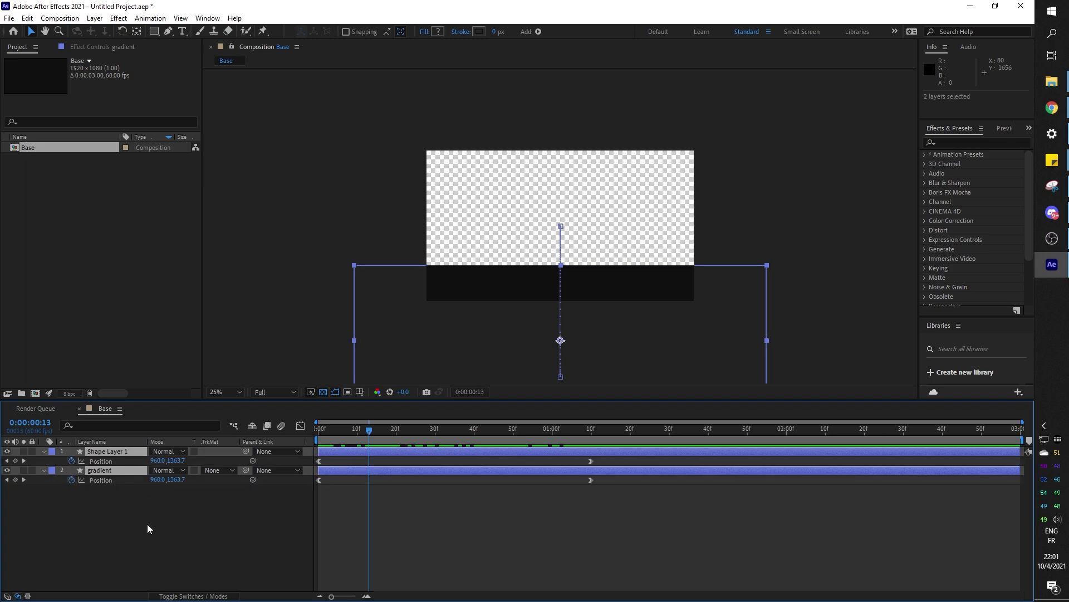
{"action": "left_click", "coordinate": [164, 523]}
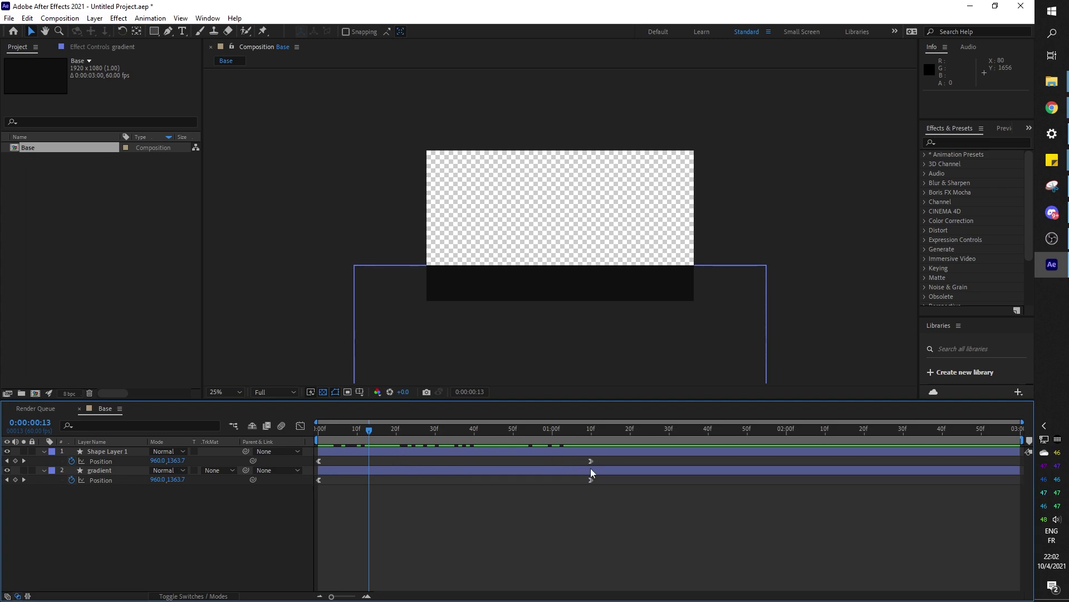
{"action": "left_click", "coordinate": [573, 469]}
{"action": "left_click_drag", "start_coordinate": [616, 492], "coordinate": [574, 482]}
{"action": "left_click", "coordinate": [301, 425]}
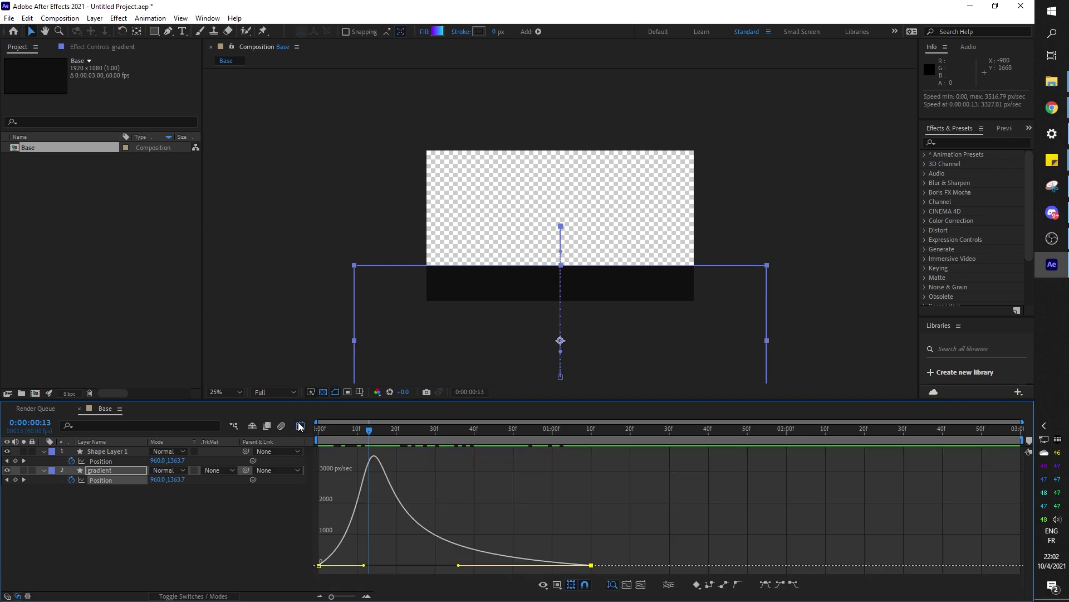
Step: Try a shorter ease into gradient's last Position keyframe and scrub through the motion
{"action": "mouse_move", "coordinate": [458, 565]}
{"action": "left_mouse_down"}
{"action": "mouse_move", "coordinate": [504, 571]}
{"action": "mouse_move", "coordinate": [478, 566]}
{"action": "left_mouse_up"}
{"action": "left_click", "coordinate": [401, 432]}
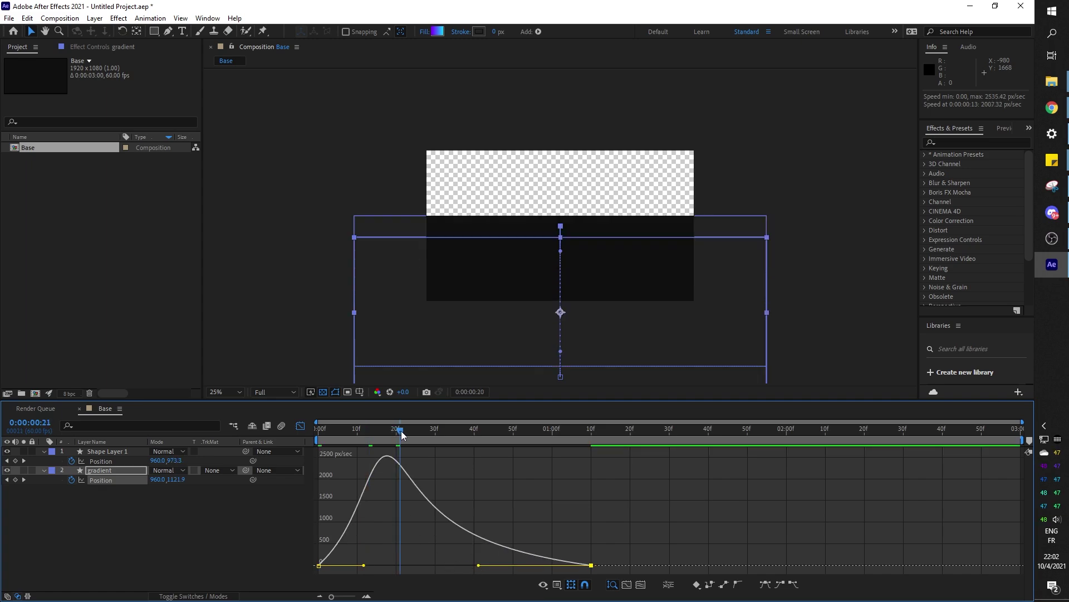
{"action": "left_click_drag", "start_coordinate": [402, 435], "coordinate": [427, 438]}
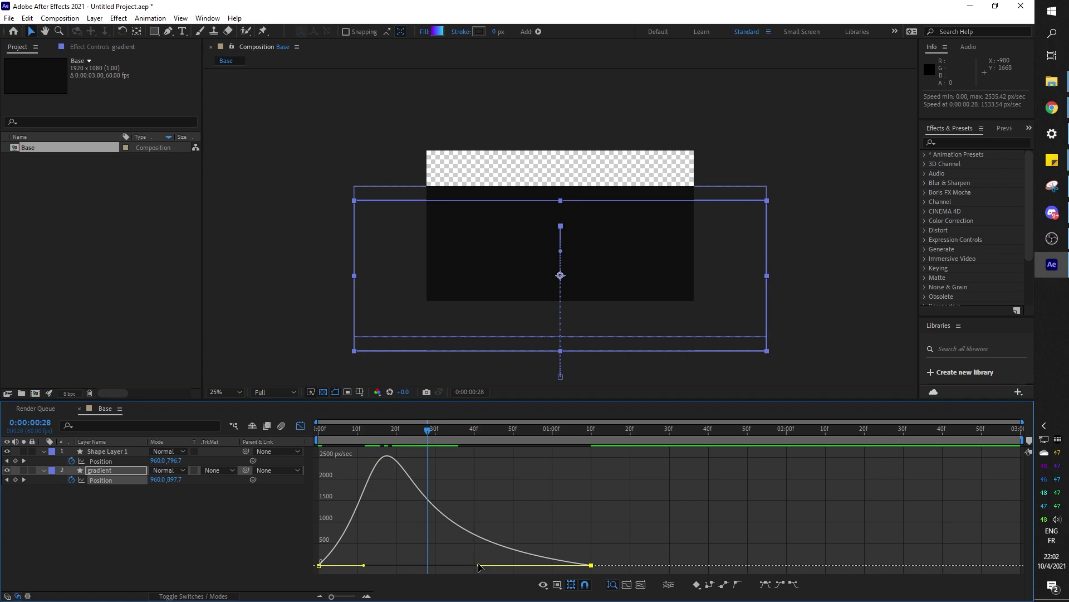
Step: Lengthen the ease into gradient's last Position keyframe, move that keyframe earlier to about 0:00:01:01 and preview the animation
{"action": "left_click_drag", "start_coordinate": [478, 565], "coordinate": [430, 563]}
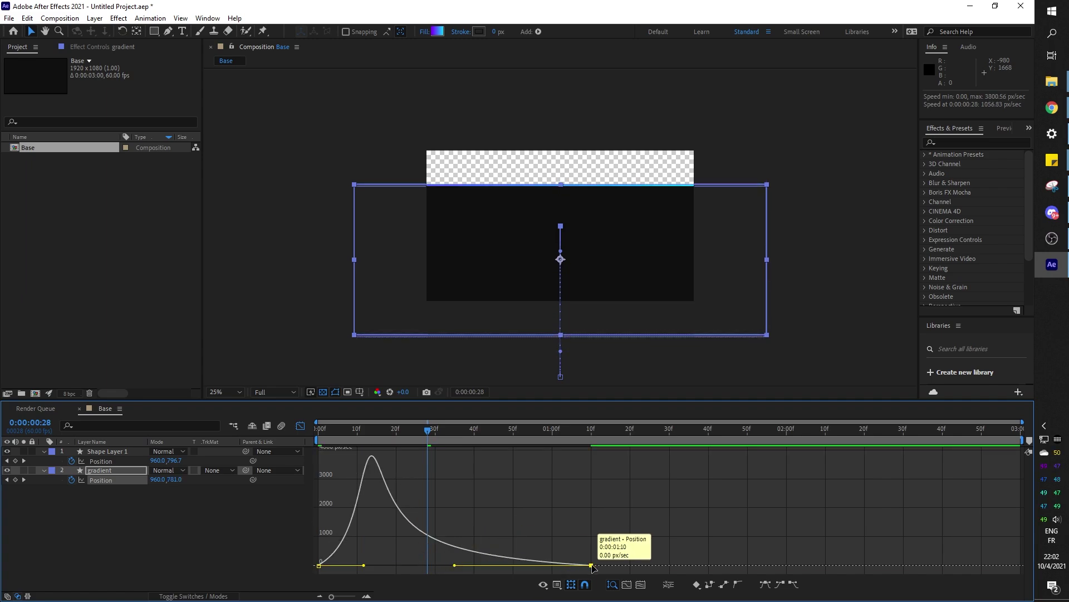
{"action": "left_click_drag", "start_coordinate": [595, 567], "coordinate": [556, 568]}
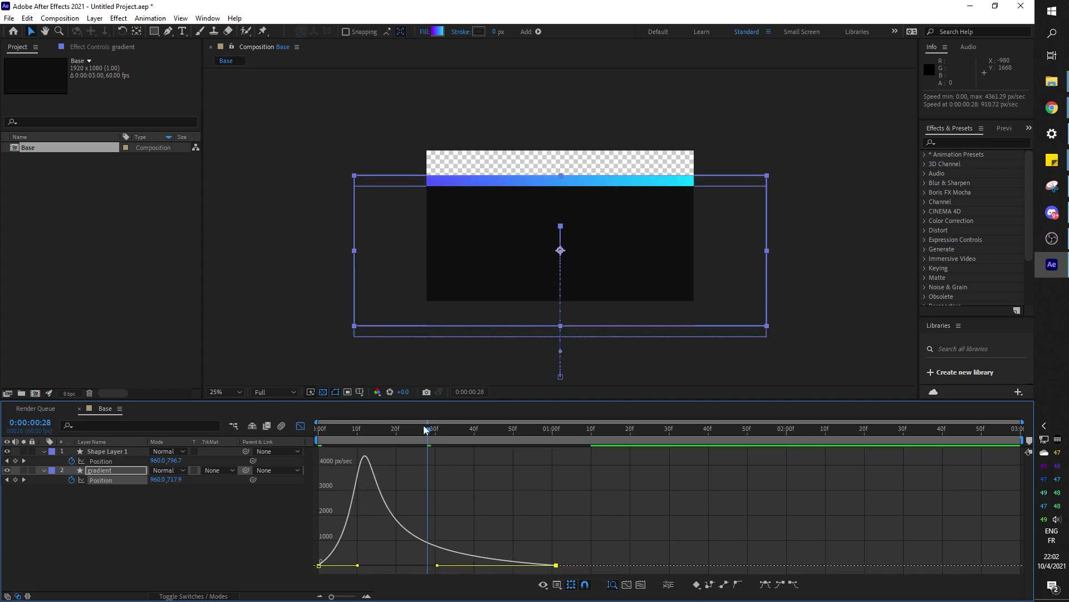
{"action": "left_click_drag", "start_coordinate": [428, 430], "coordinate": [587, 430]}
{"action": "key", "text": "Home"}
{"action": "key", "text": "space"}
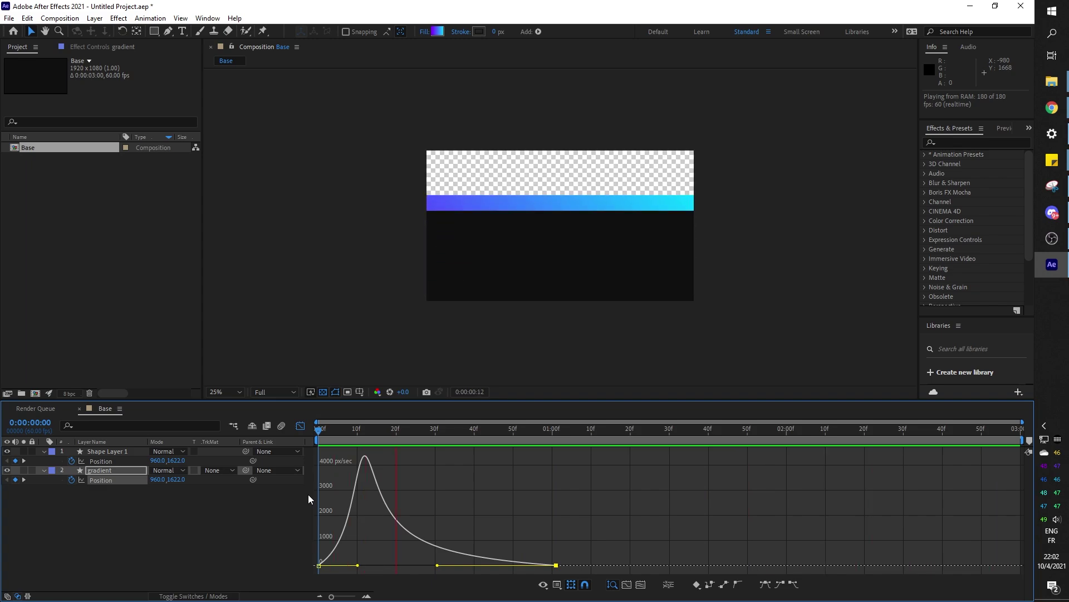
{"action": "key", "text": "space"}
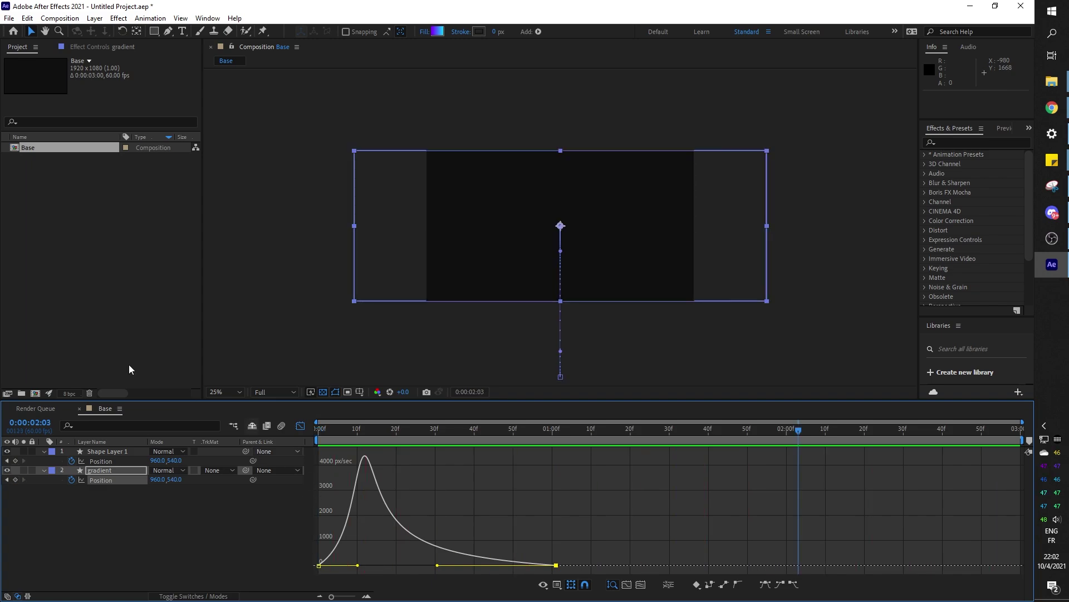
Step: Duplicate the gradient layer and select the duplicate, gradient 2
{"action": "left_click", "coordinate": [212, 521]}
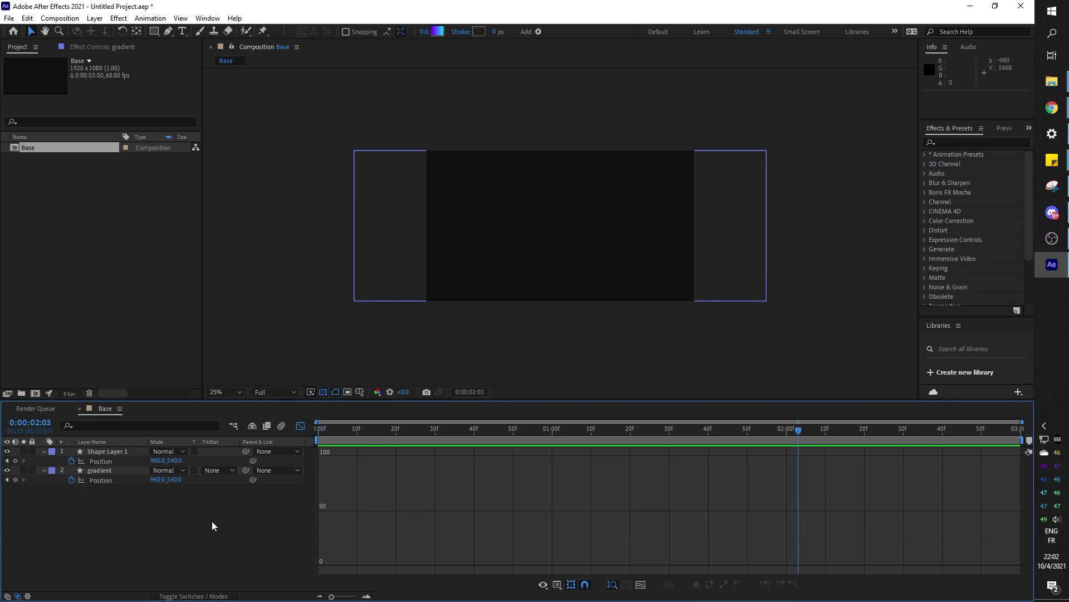
{"action": "left_click", "coordinate": [110, 471]}
{"action": "key", "text": "ctrl+d"}
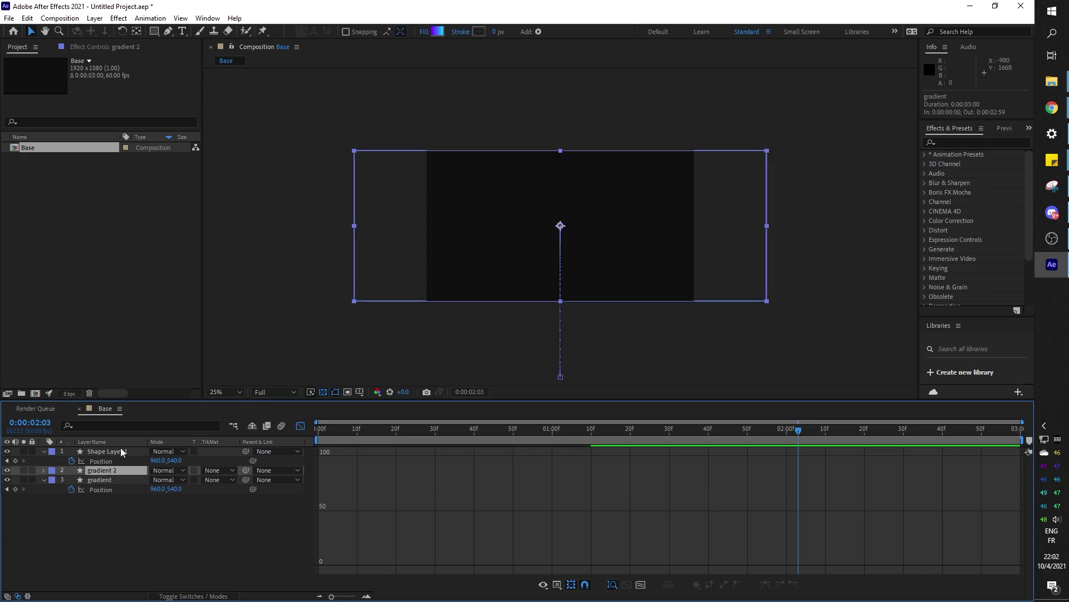
{"action": "left_click", "coordinate": [102, 480]}
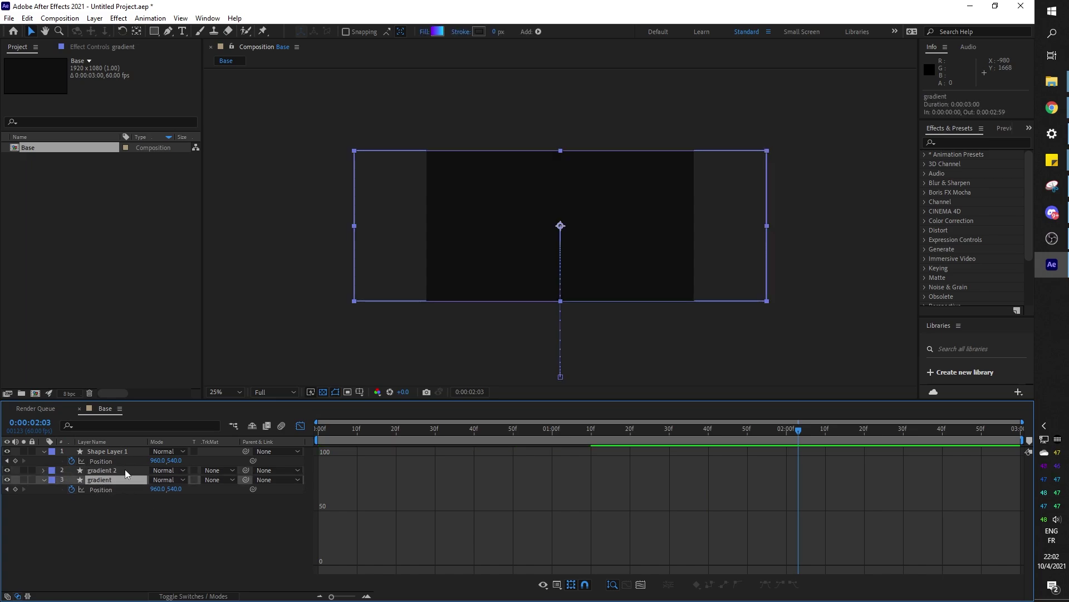
{"action": "left_click", "coordinate": [108, 470]}
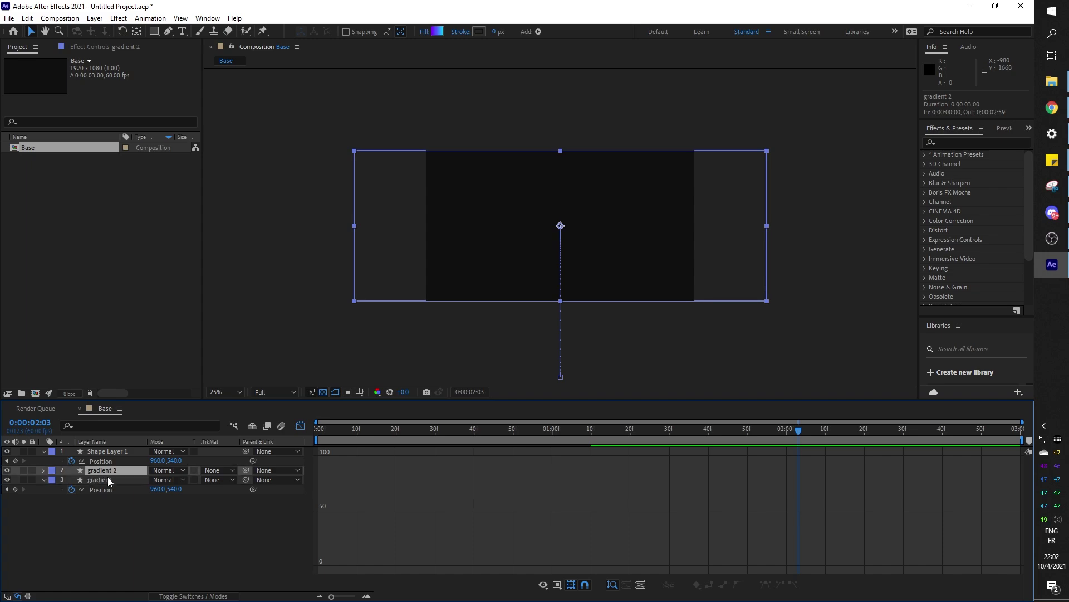
Step: Hide Shape Layer 1 and recolour gradient 2's fill from white FFFFFF at the start to light cyan 82F2FF at the end
{"action": "left_click", "coordinate": [7, 451]}
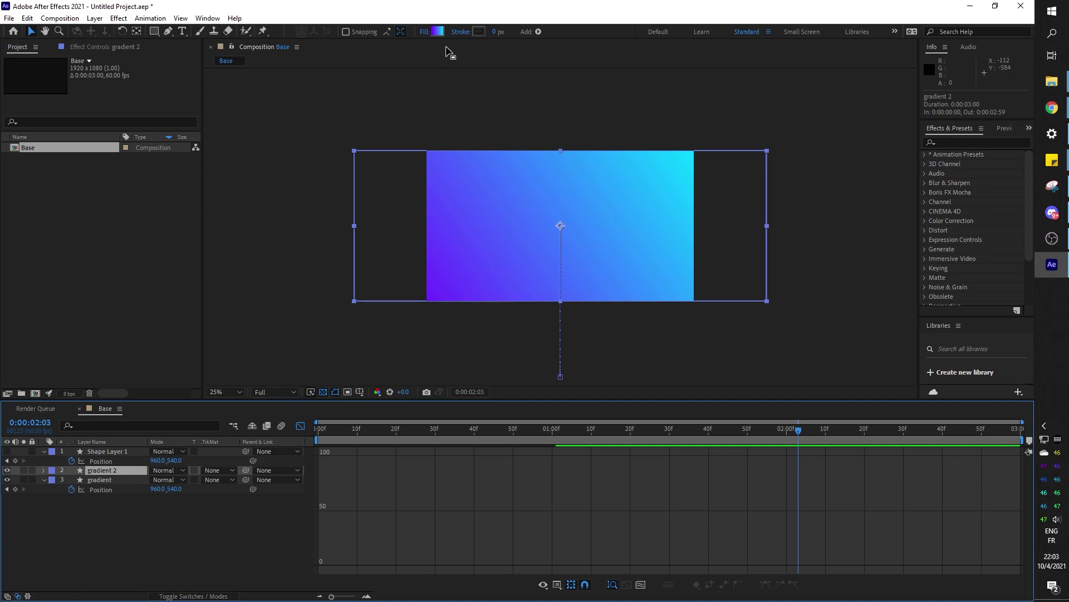
{"action": "left_click", "coordinate": [438, 33]}
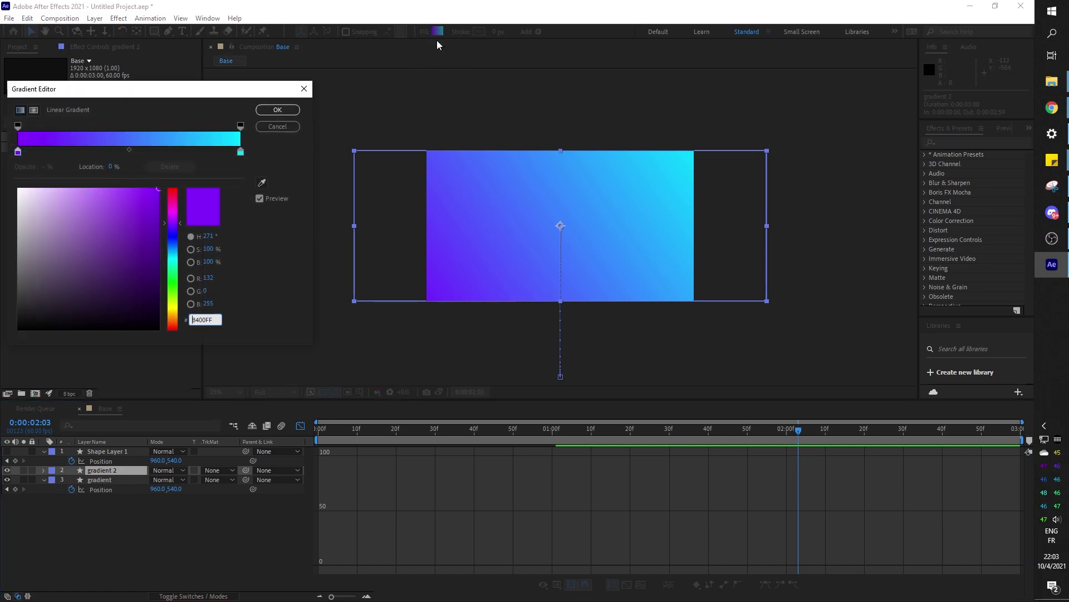
{"action": "left_click_drag", "start_coordinate": [67, 212], "coordinate": [13, 139]}
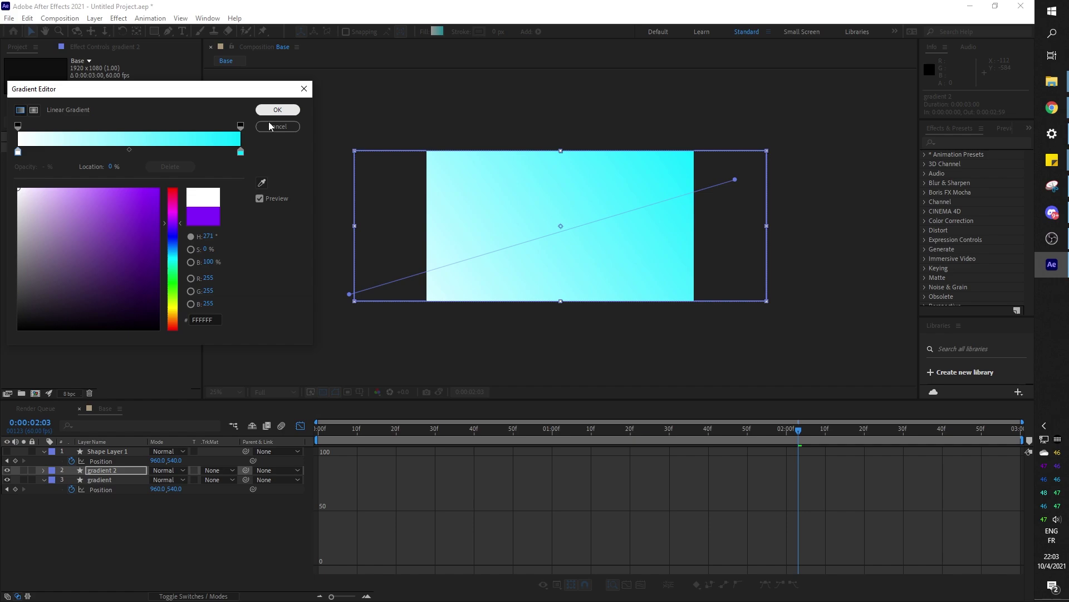
{"action": "left_click", "coordinate": [242, 152]}
{"action": "left_click_drag", "start_coordinate": [112, 210], "coordinate": [87, 188]}
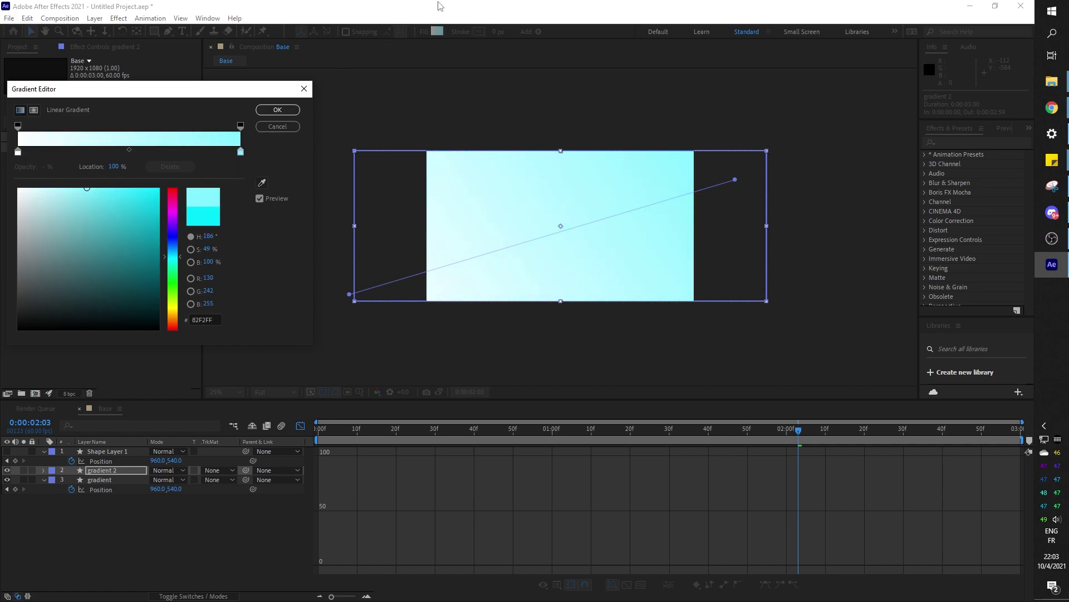
{"action": "left_click", "coordinate": [277, 109]}
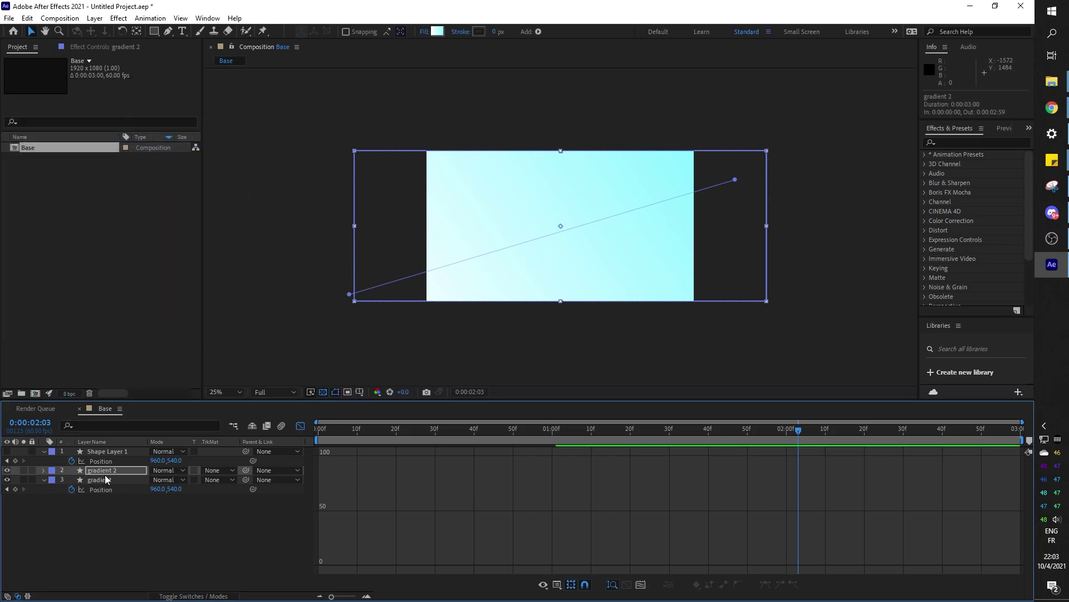
Step: Show gradient 2's Position keyframes in the layer-bar view and place the layer below gradient in the stack
{"action": "key", "text": "p"}
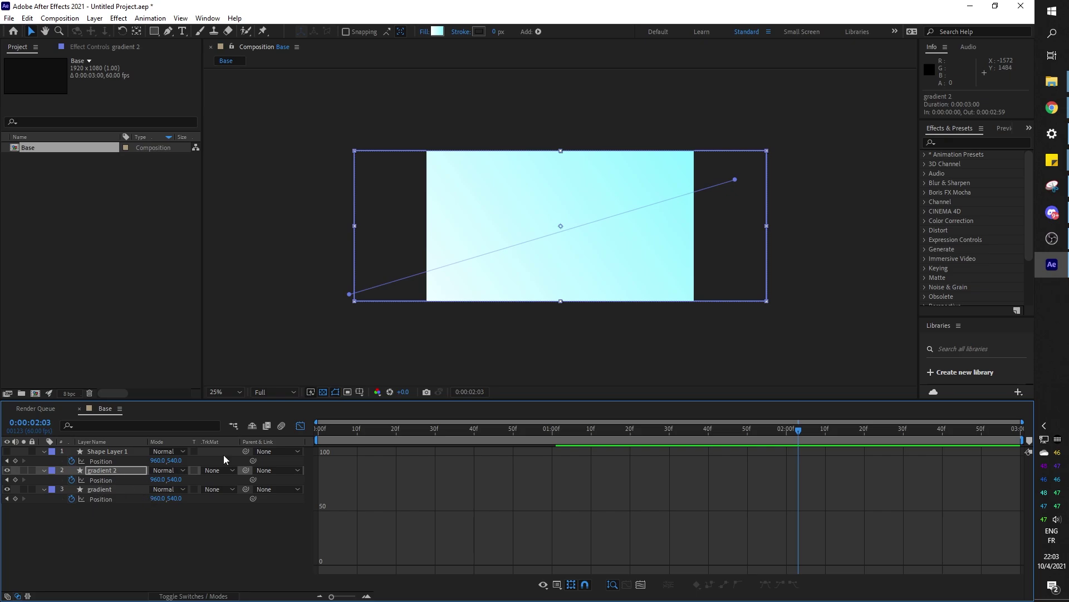
{"action": "left_click", "coordinate": [300, 427]}
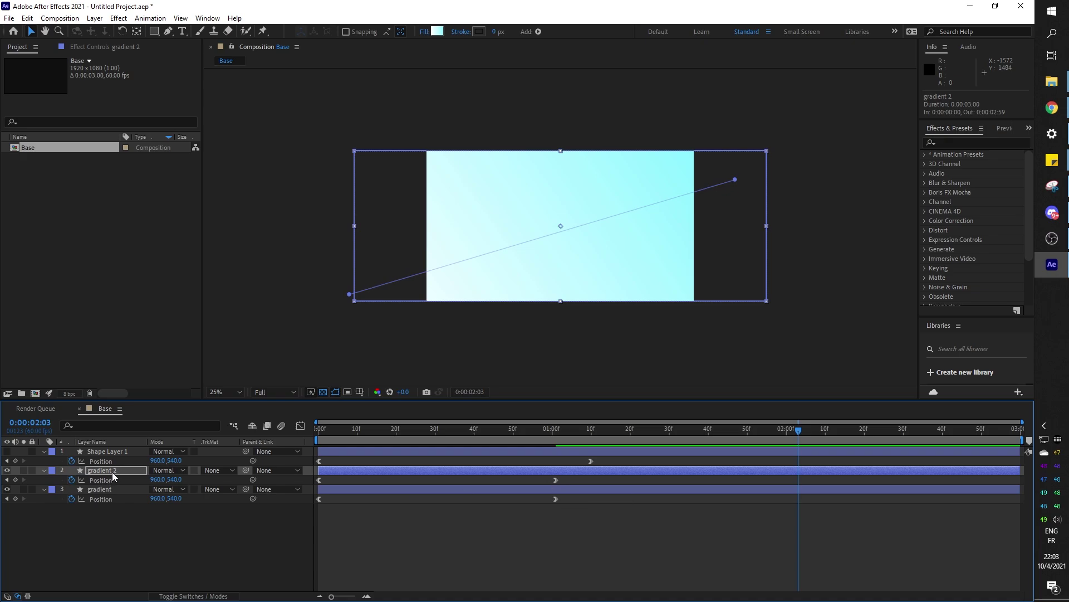
{"action": "left_click_drag", "start_coordinate": [112, 470], "coordinate": [118, 505]}
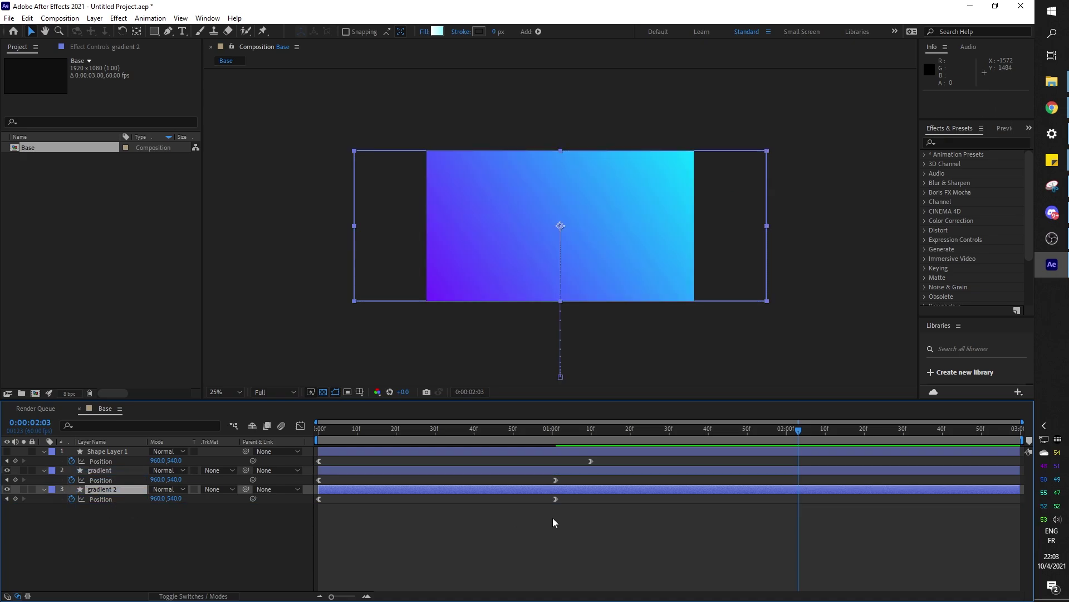
Step: Move gradient 2's last Position keyframe earlier to 0:00:00:51 and make Shape Layer 1 visible, checking the staggered motion
{"action": "left_click_drag", "start_coordinate": [556, 500], "coordinate": [514, 501]}
{"action": "left_click_drag", "start_coordinate": [459, 429], "coordinate": [381, 468]}
{"action": "left_click", "coordinate": [8, 452]}
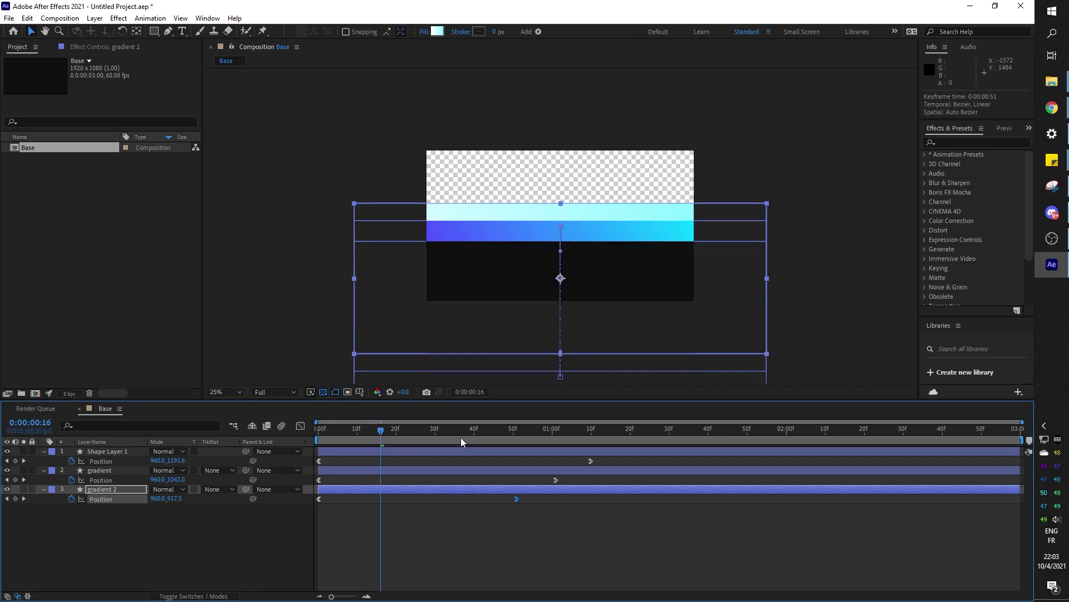
{"action": "left_click_drag", "start_coordinate": [379, 431], "coordinate": [406, 460]}
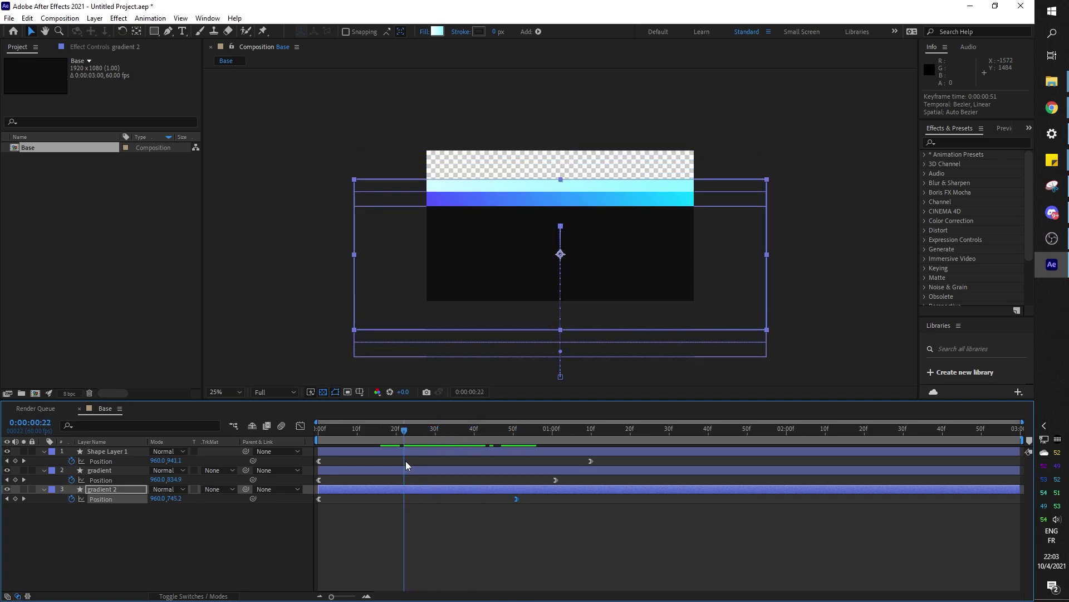
Step: Open gradient 2's fill colours for editing and set the ending stop to lavender BCAFFF
{"action": "left_click", "coordinate": [438, 32]}
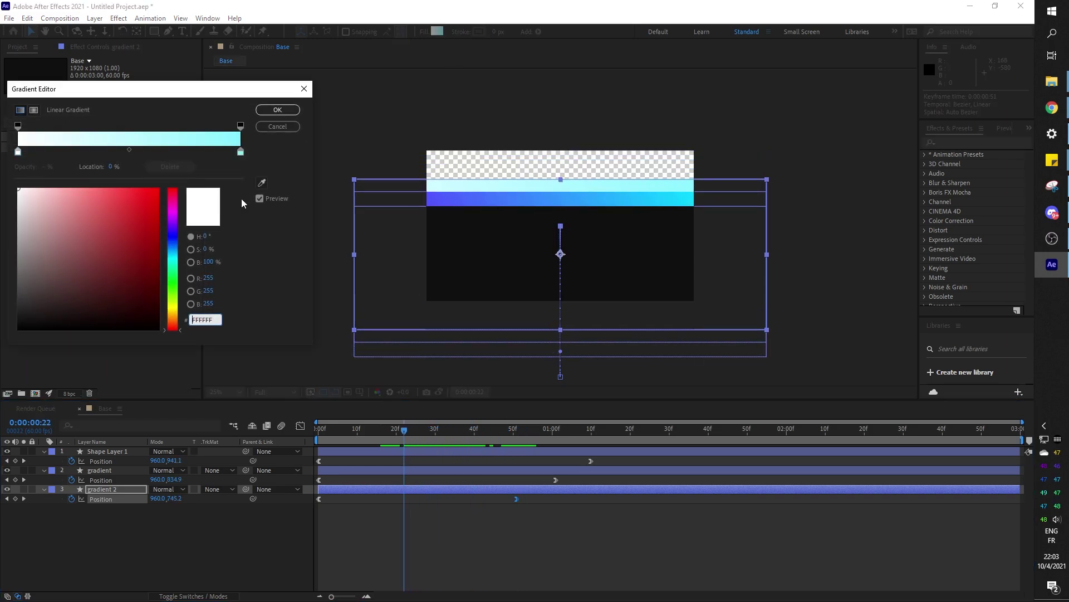
{"action": "left_click", "coordinate": [241, 152]}
{"action": "mouse_move", "coordinate": [76, 209]}
{"action": "left_mouse_down"}
{"action": "mouse_move", "coordinate": [44, 206]}
{"action": "mouse_move", "coordinate": [40, 186]}
{"action": "mouse_move", "coordinate": [60, 185]}
{"action": "left_mouse_up"}
{"action": "left_click", "coordinate": [175, 221]}
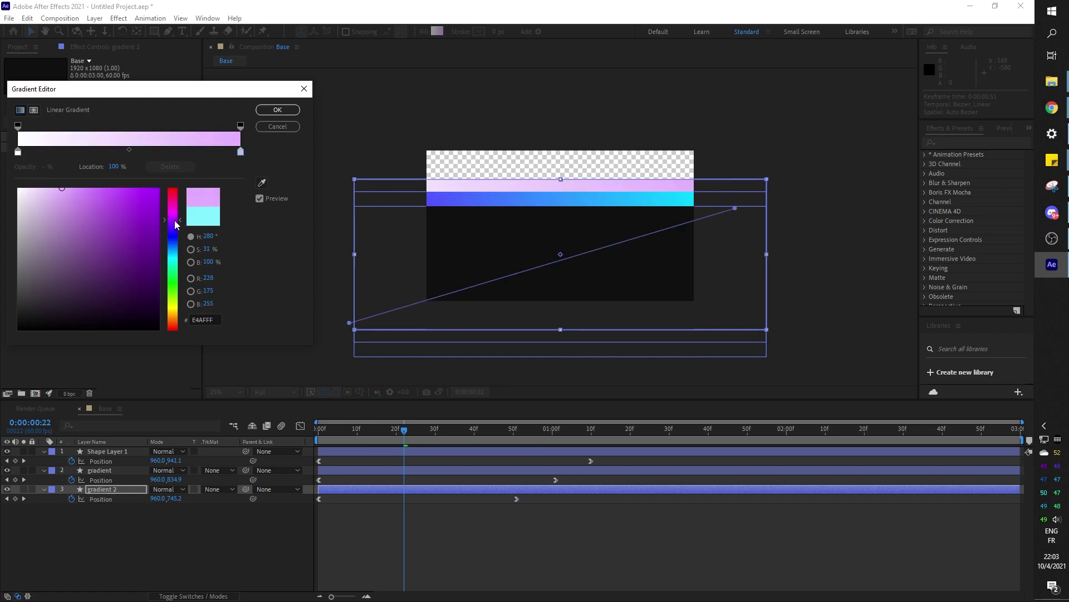
{"action": "left_click_drag", "start_coordinate": [175, 221], "coordinate": [181, 236]}
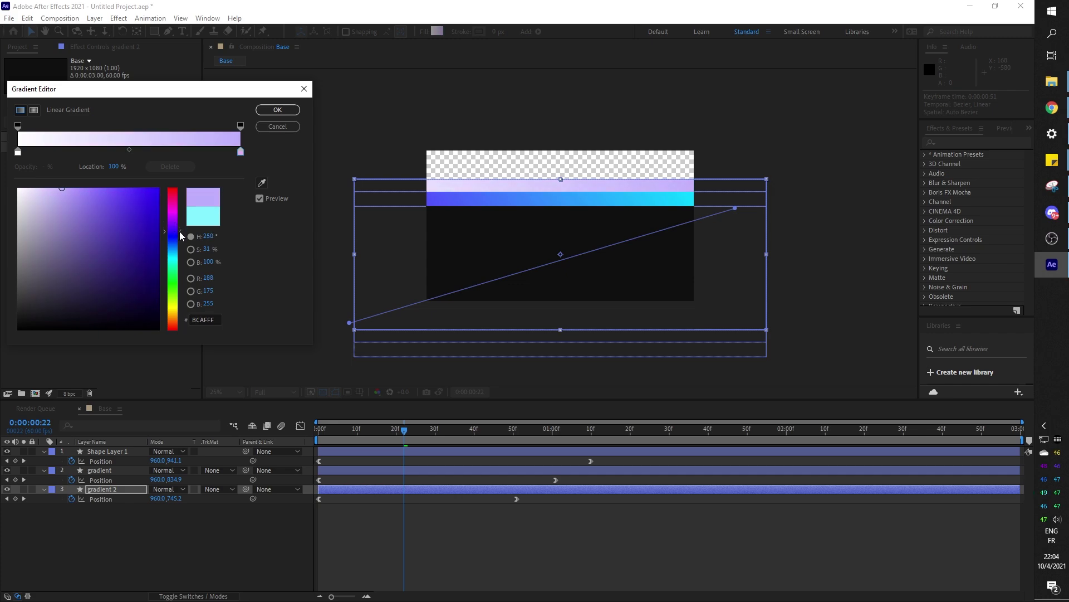
Step: Set the starting stop of gradient 2's fill to a bright purple and apply the new colours
{"action": "left_click", "coordinate": [18, 152]}
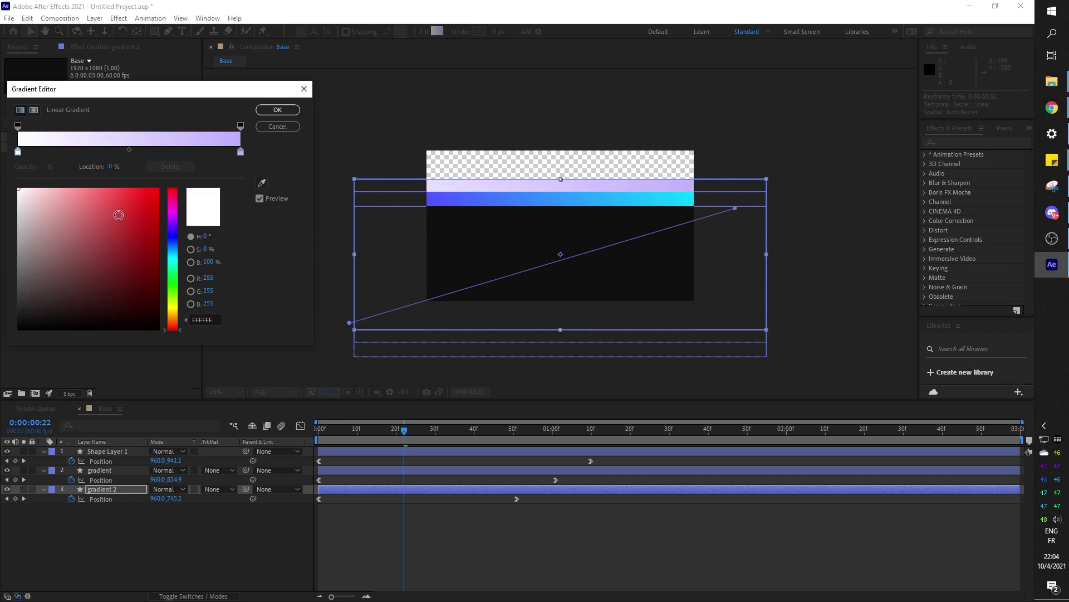
{"action": "left_click_drag", "start_coordinate": [177, 241], "coordinate": [176, 223]}
{"action": "left_click_drag", "start_coordinate": [151, 186], "coordinate": [130, 189]}
{"action": "left_click", "coordinate": [277, 110]}
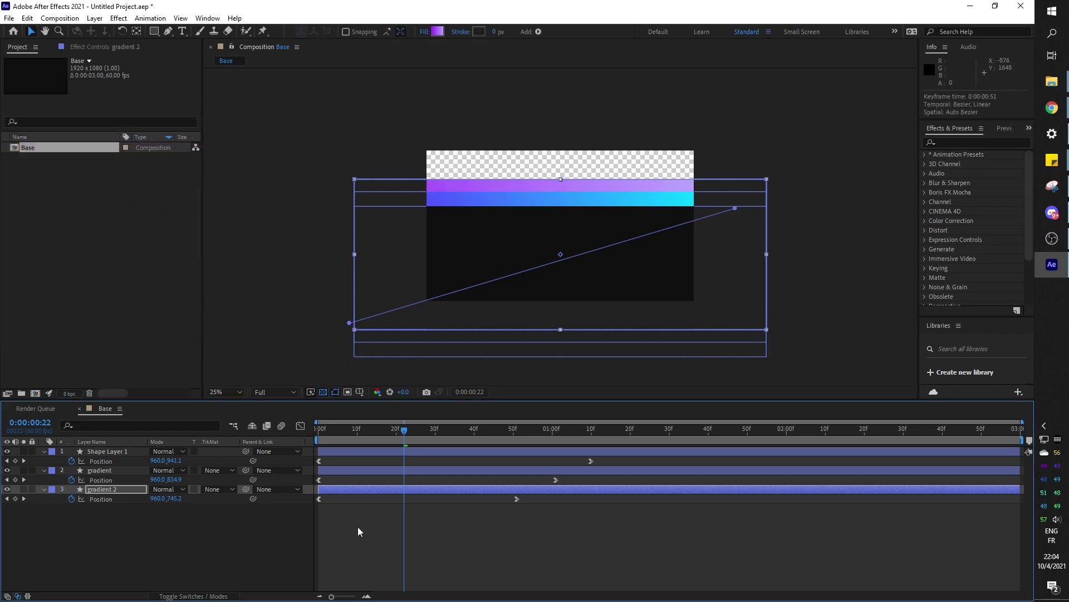
{"action": "left_click_drag", "start_coordinate": [406, 432], "coordinate": [384, 430]}
Step: Change Shape Layer 1's fill to a slightly lighter near-black grey
{"action": "left_click", "coordinate": [98, 452]}
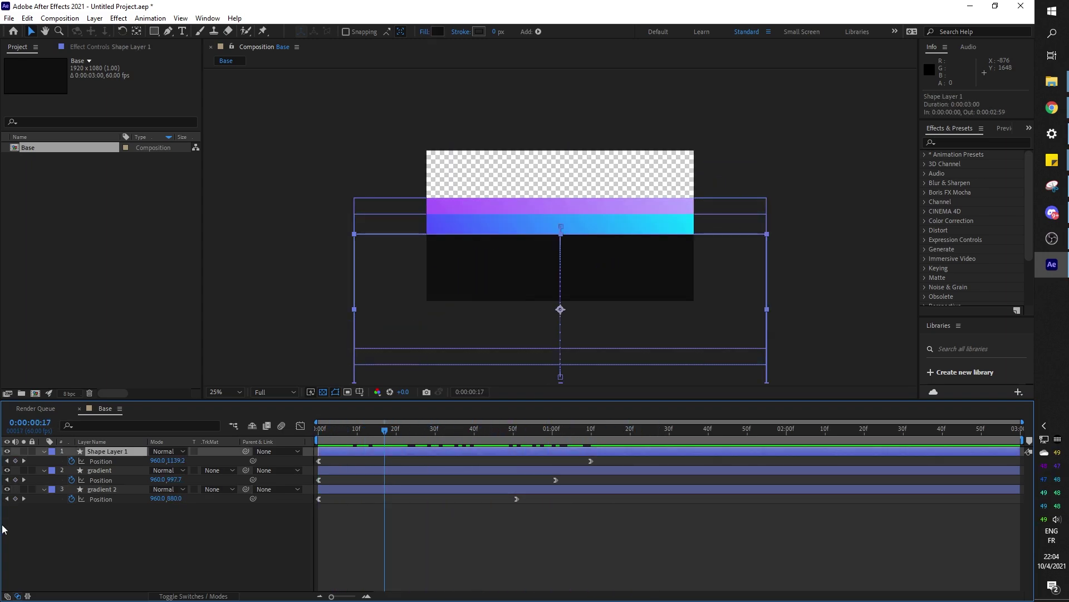
{"action": "left_click", "coordinate": [439, 32]}
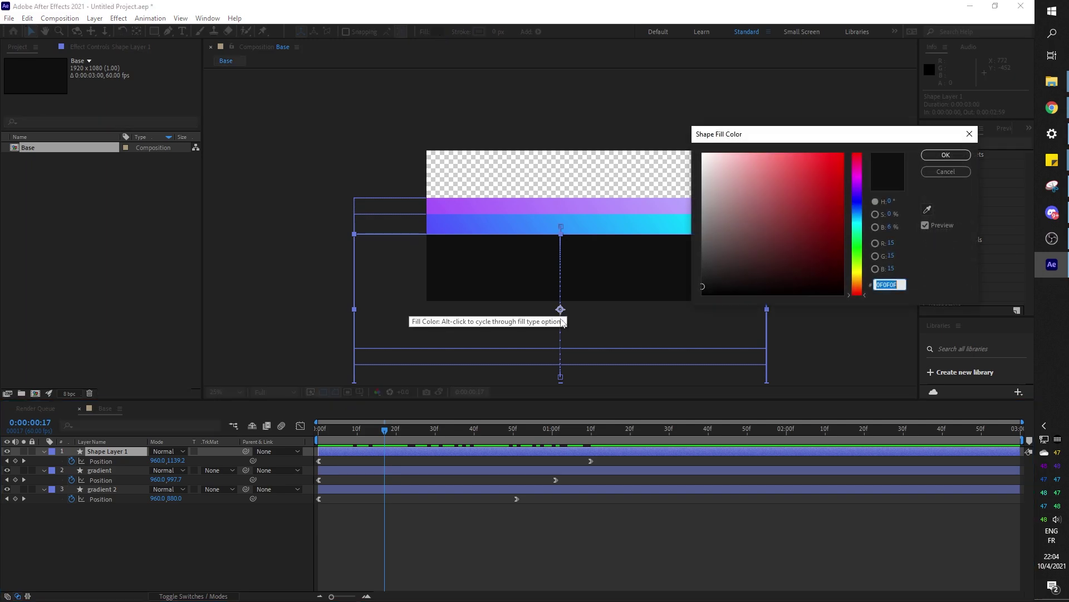
{"action": "left_click", "coordinate": [942, 156]}
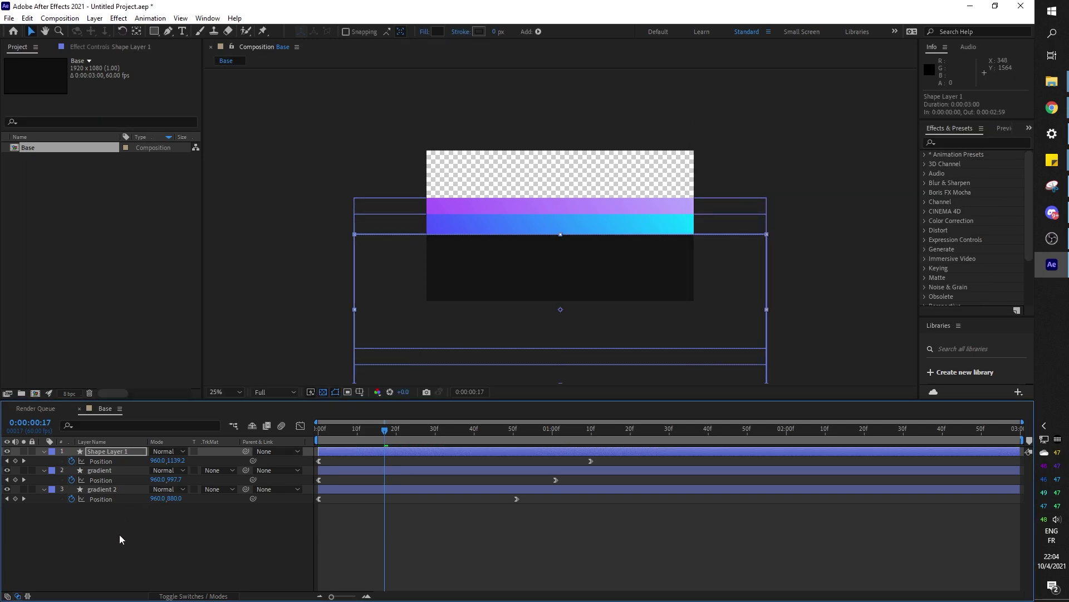
Step: Play the three-layer slide-up animation from the start to review its timing
{"action": "left_click", "coordinate": [202, 533]}
{"action": "left_click_drag", "start_coordinate": [319, 430], "coordinate": [289, 439]}
{"action": "key", "text": "space"}
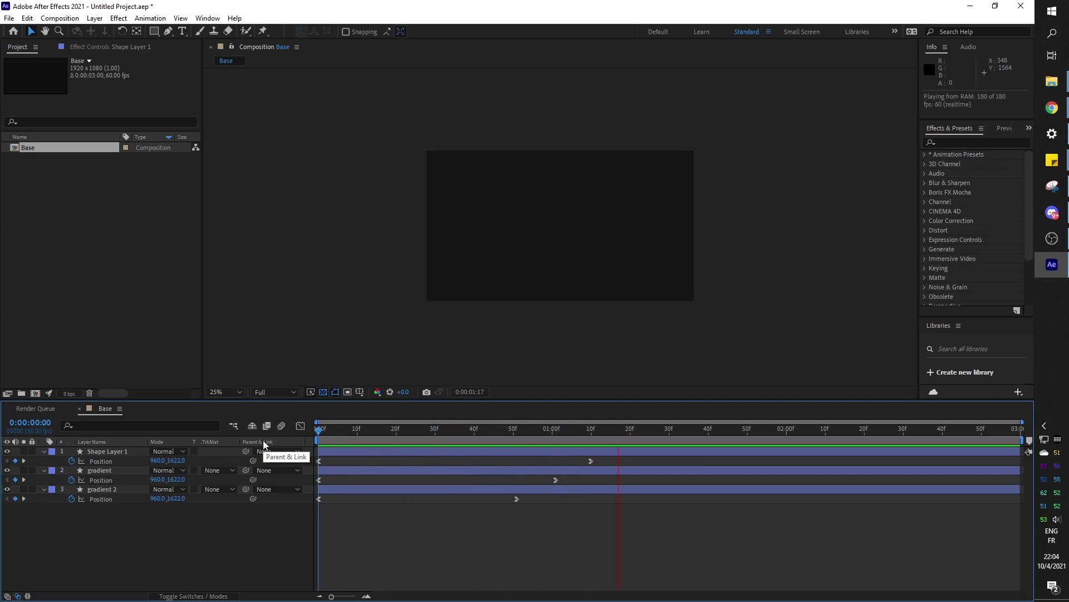
{"action": "left_click_drag", "start_coordinate": [382, 427], "coordinate": [275, 434]}
{"action": "key", "text": "space"}
Step: Ease the starting Position keyframes of all three layers more strongly, shifting their speed peaks to about 15 to 20 frames
{"action": "left_click_drag", "start_coordinate": [344, 530], "coordinate": [295, 459]}
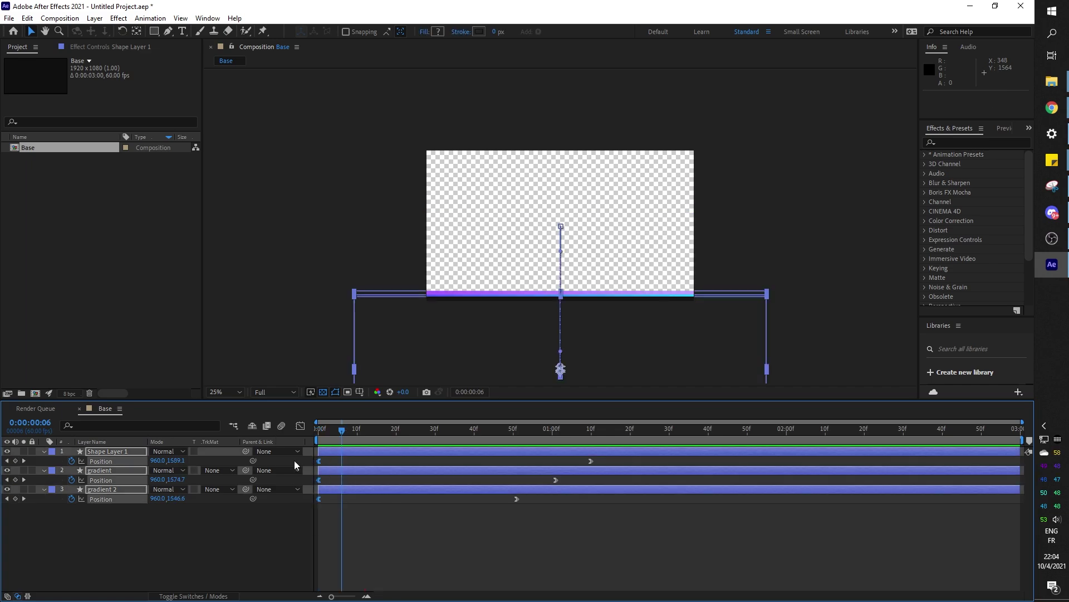
{"action": "left_click", "coordinate": [305, 425]}
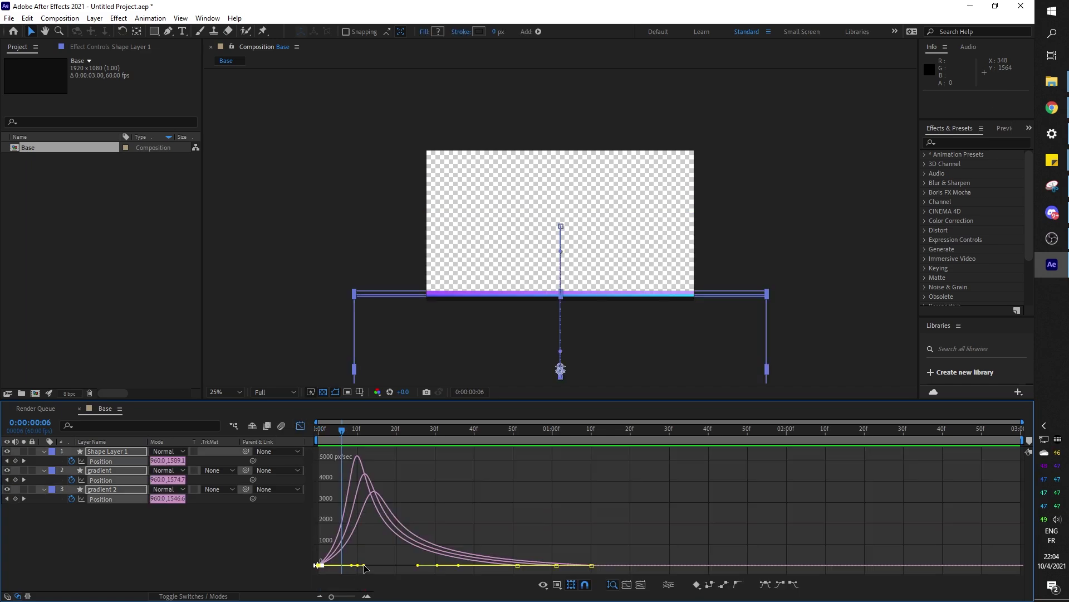
{"action": "left_click_drag", "start_coordinate": [364, 566], "coordinate": [379, 566]}
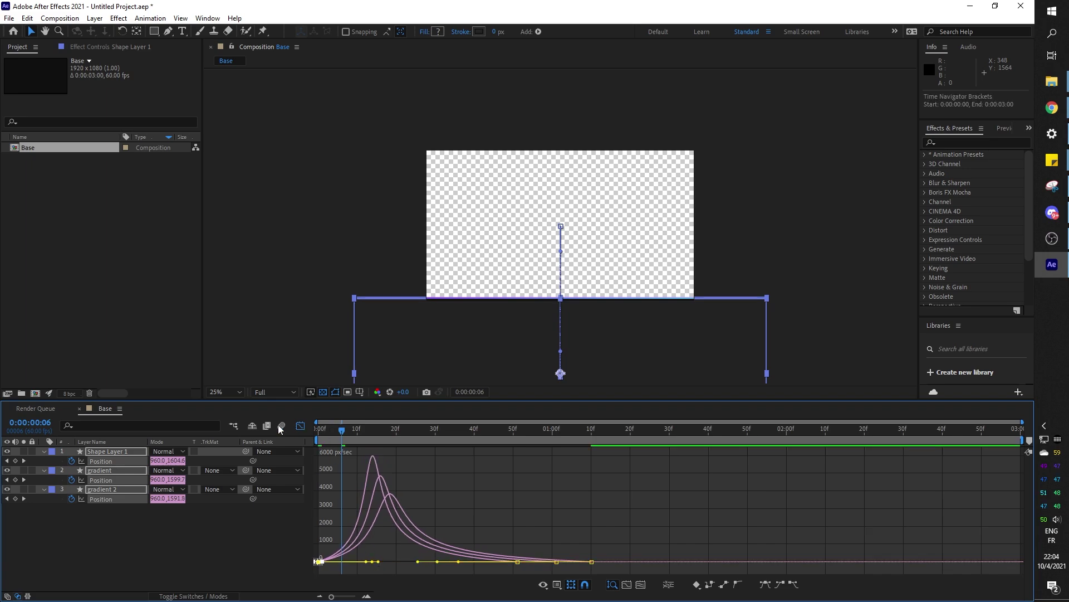
Step: Play the re-eased slide-up from the start to check its timing, then return from the speed graph to the layer bars
{"action": "key", "text": "Home"}
{"action": "key", "text": "space"}
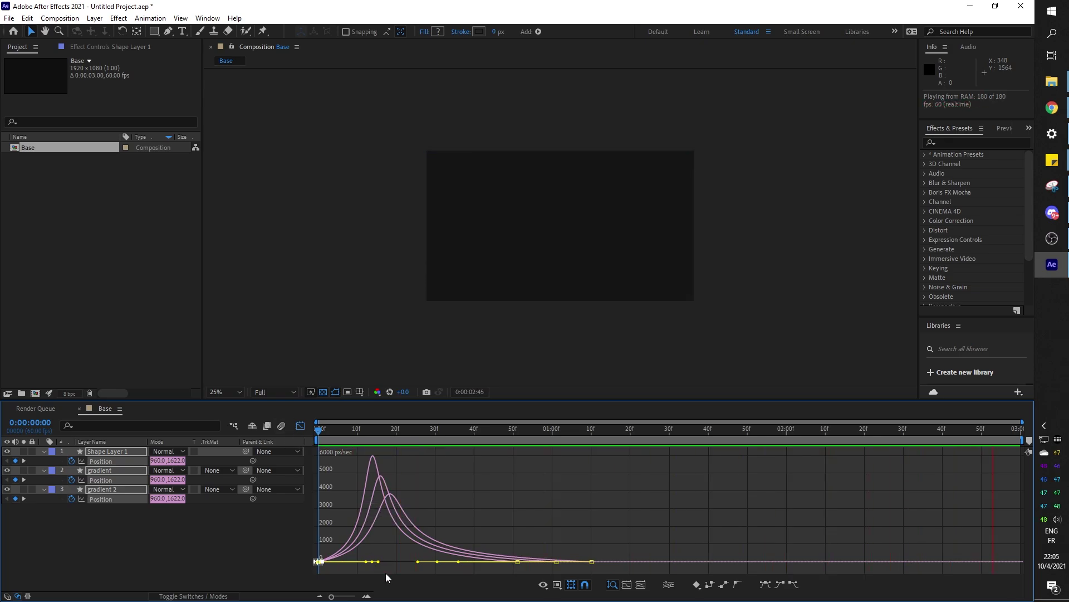
{"action": "key", "text": "space"}
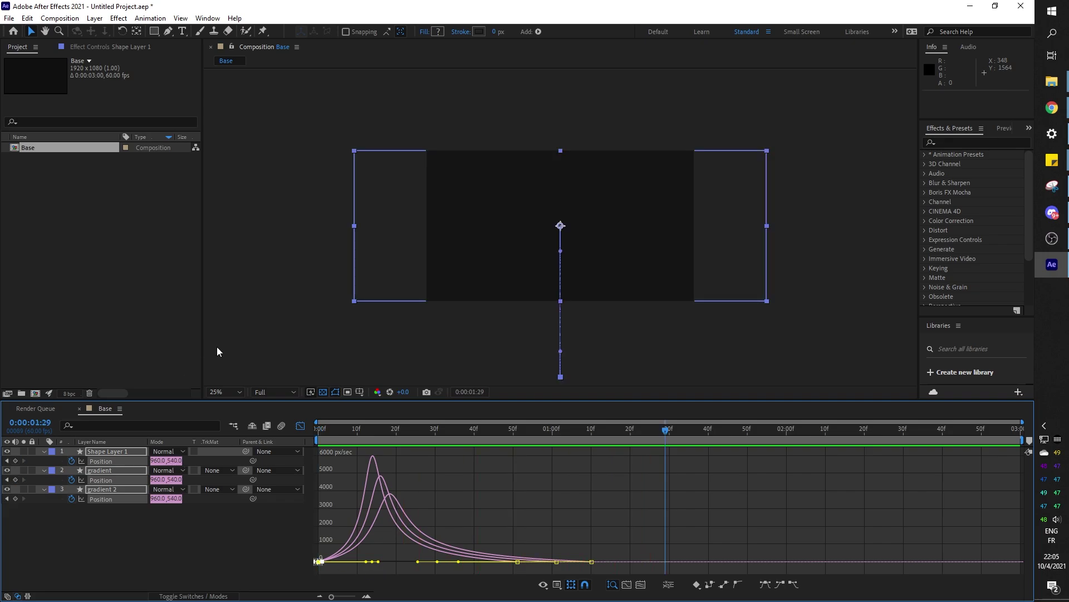
{"action": "left_click", "coordinate": [300, 426]}
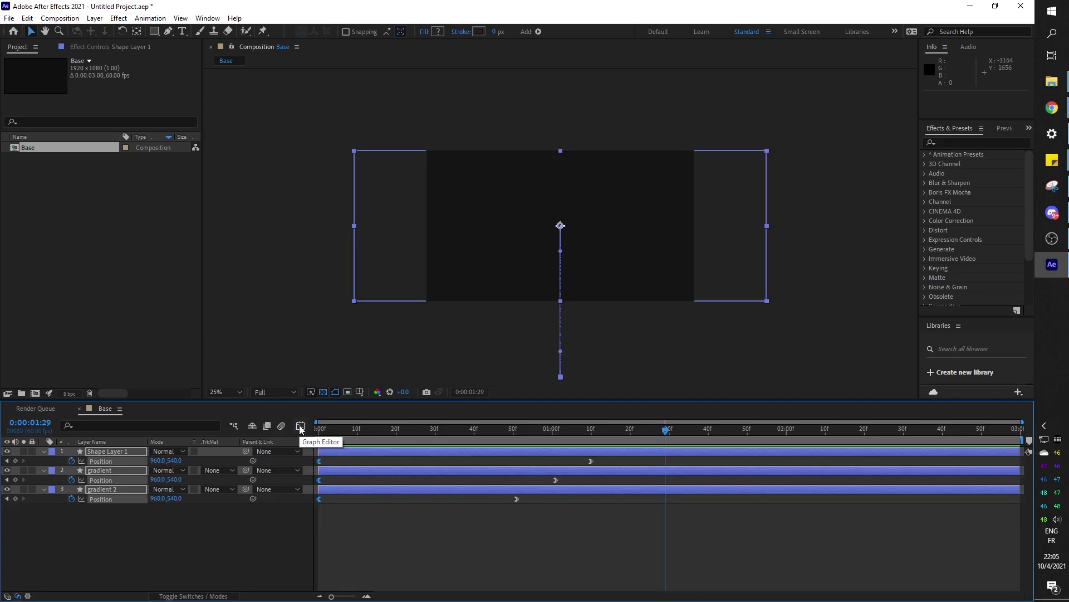
Step: Pre-compose Shape Layer 1, gradient and gradient 2 together into Pre-comp 1, moving all attributes into the new composition
{"action": "left_click", "coordinate": [112, 490]}
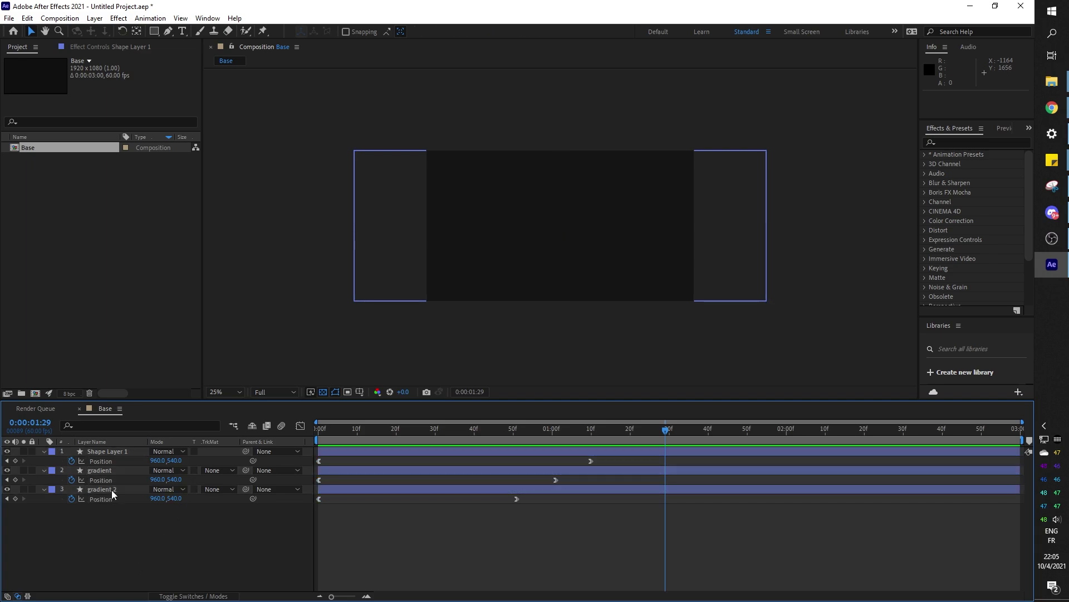
{"action": "left_click", "coordinate": [108, 453], "text": "shift"}
{"action": "right_click", "coordinate": [109, 453]}
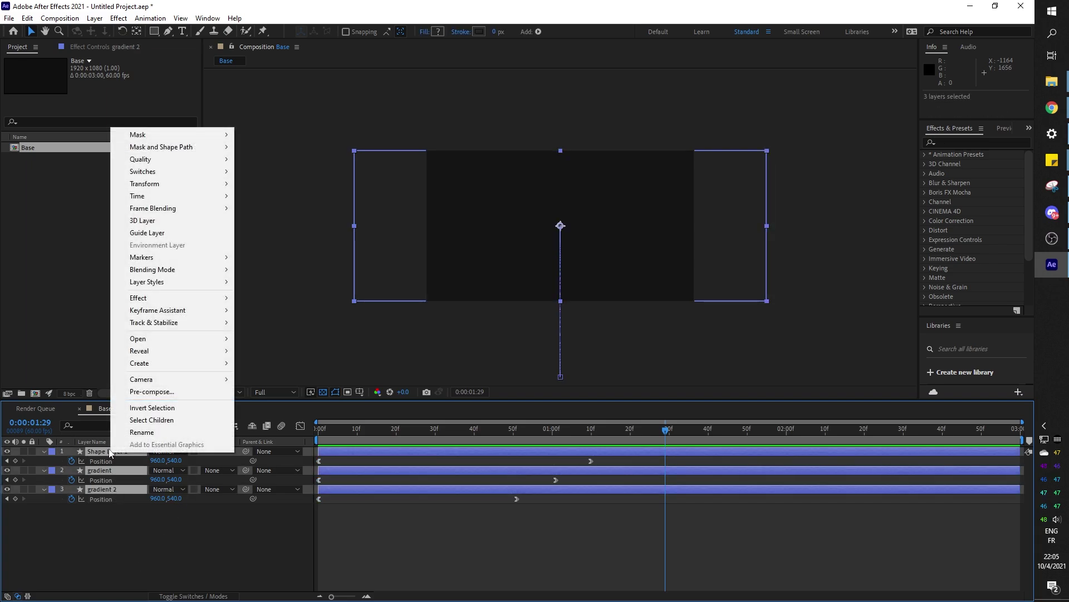
{"action": "left_click", "coordinate": [152, 391]}
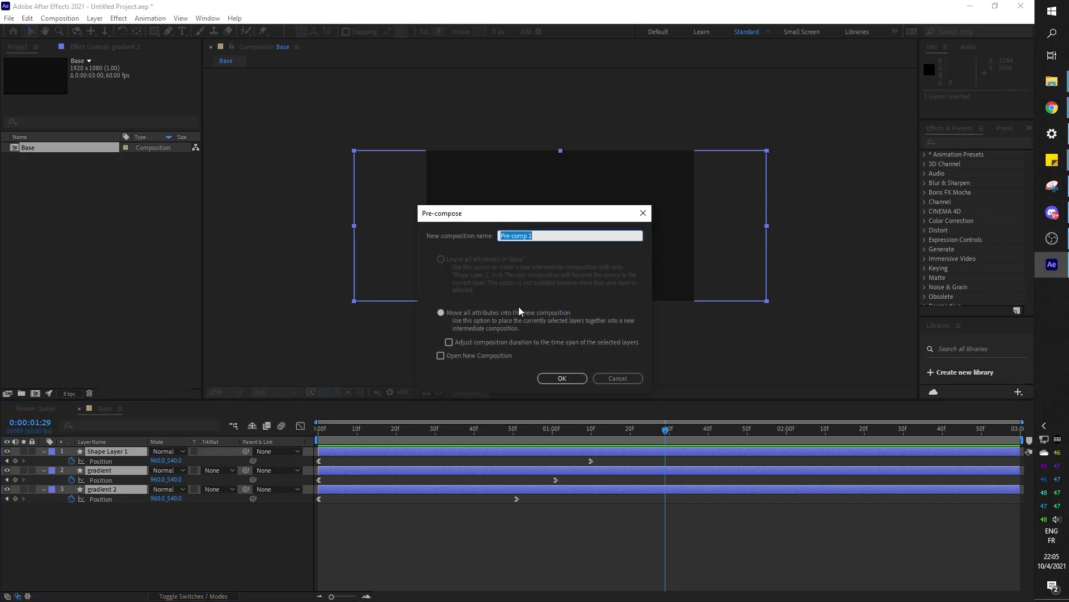
{"action": "left_click", "coordinate": [556, 380]}
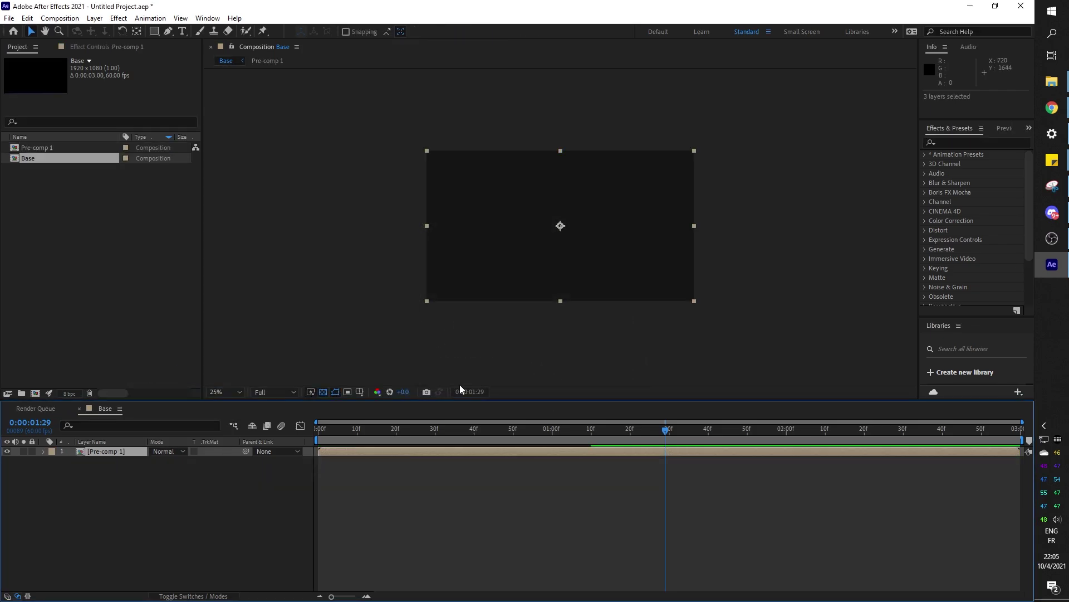
{"action": "left_click", "coordinate": [115, 473]}
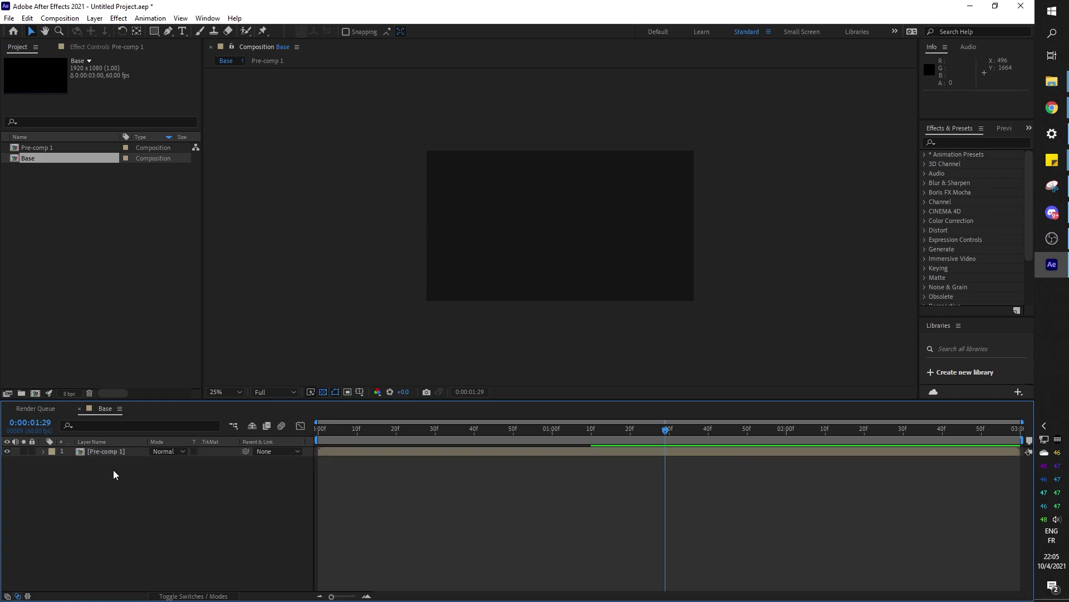
Step: Go to frame 11 and rotate the Pre-comp 1 layer to about -27°
{"action": "left_click", "coordinate": [112, 452]}
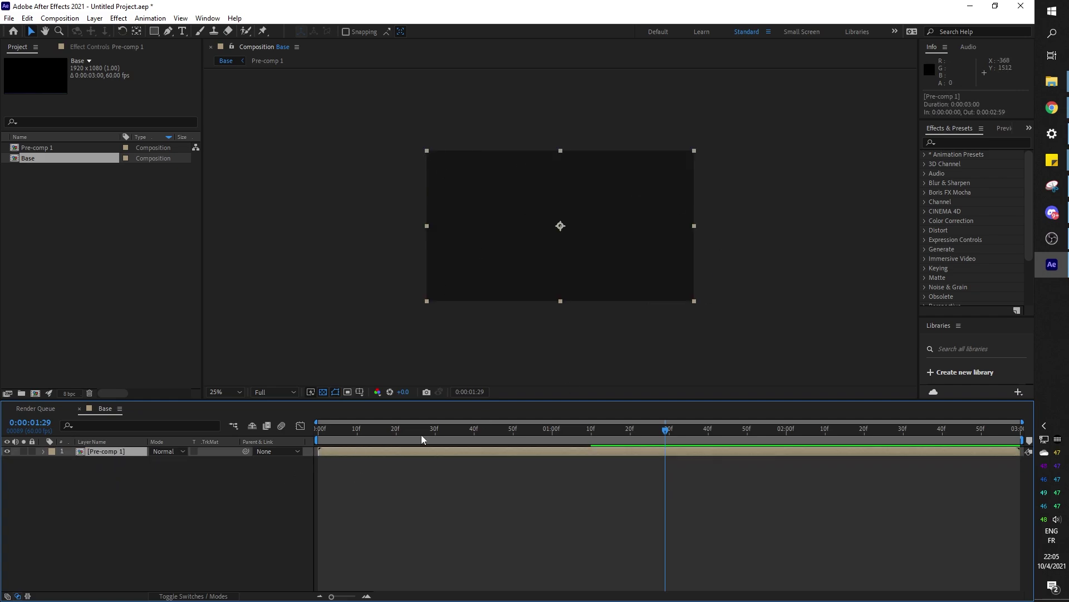
{"action": "left_click_drag", "start_coordinate": [462, 426], "coordinate": [359, 443]}
{"action": "key", "text": "r"}
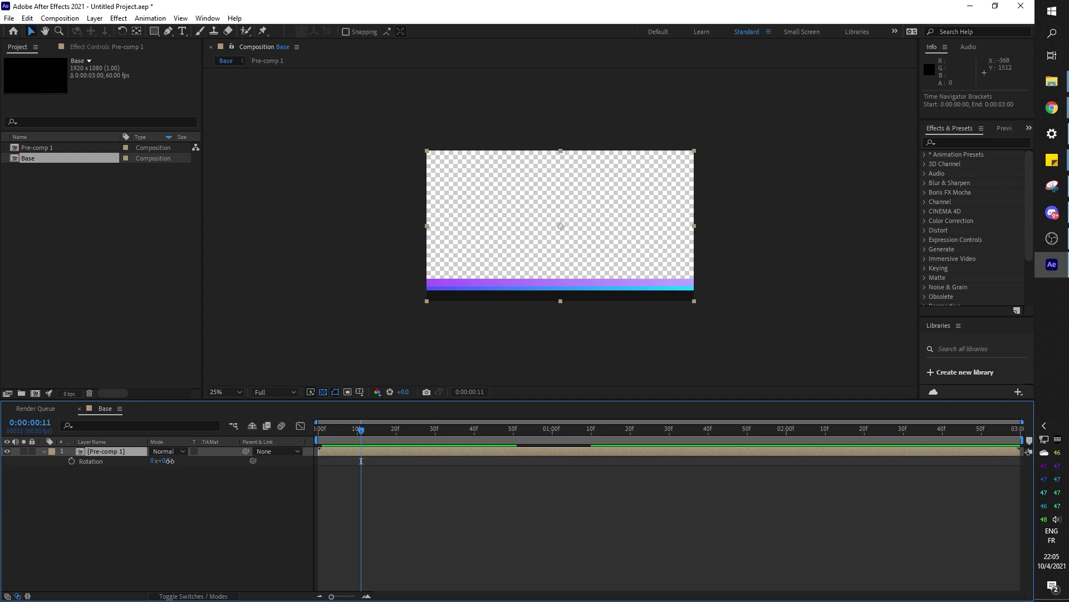
{"action": "left_click_drag", "start_coordinate": [170, 461], "coordinate": [158, 465]}
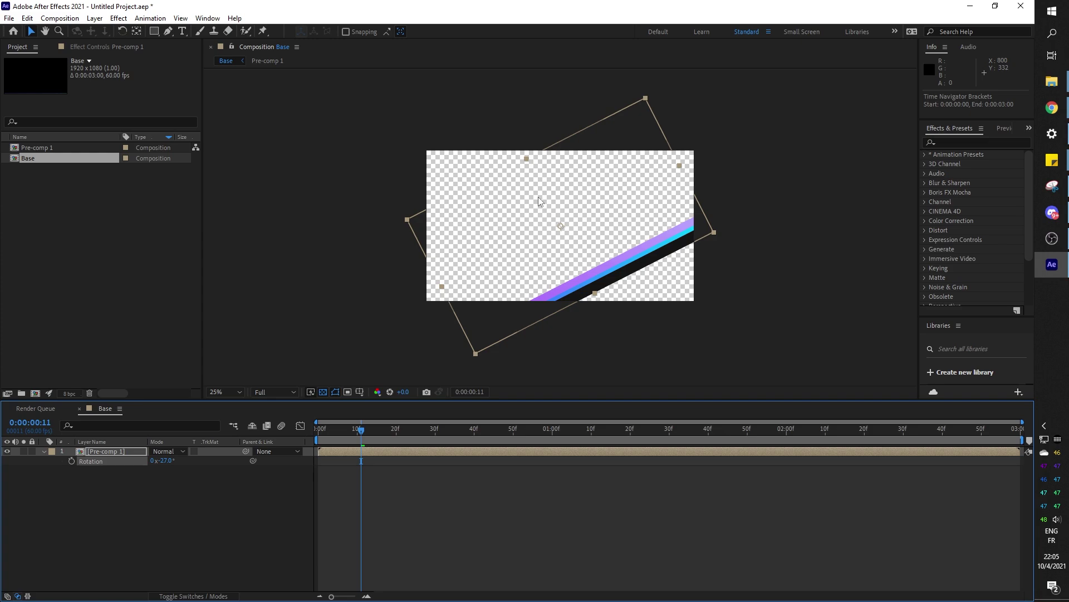
Step: Scale Pre-comp 1 up slightly and move it down to about position 1120, 824
{"action": "key", "text": "s"}
{"action": "left_click_drag", "start_coordinate": [181, 462], "coordinate": [188, 462]}
{"action": "left_click_drag", "start_coordinate": [612, 243], "coordinate": [635, 283]}
Step: Set Pre-comp 1's rotation to -35°
{"action": "key", "text": "r"}
{"action": "left_click", "coordinate": [167, 460]}
{"action": "type", "text": "-35"}
{"action": "key", "text": "Return"}
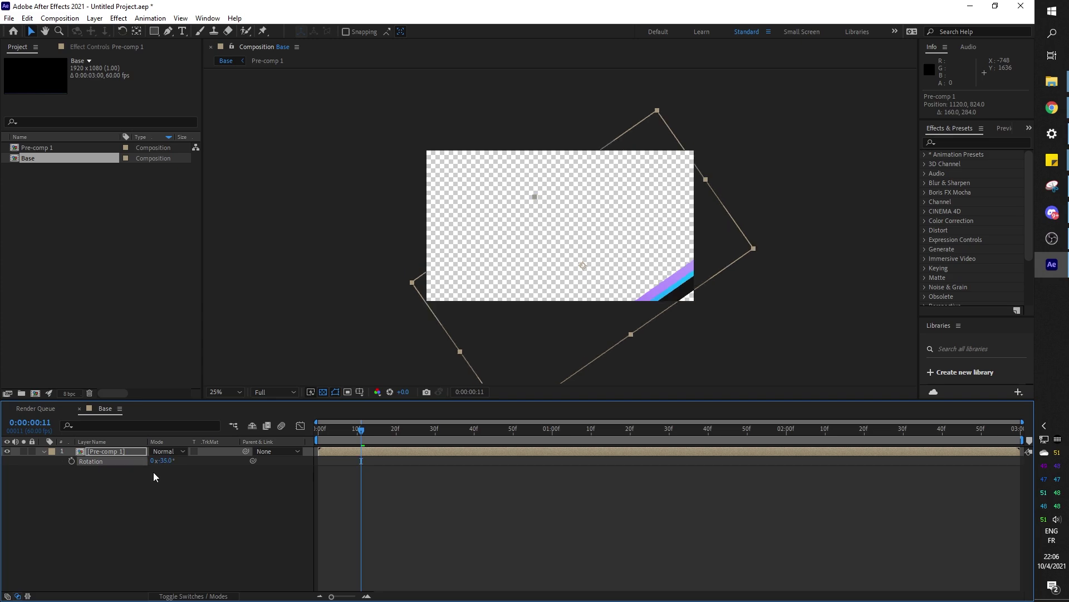
Step: Move Pre-comp 1 to about position 1180, 848 and set its scale to 115%
{"action": "left_click_drag", "start_coordinate": [500, 298], "coordinate": [518, 300]}
{"action": "key", "text": "s"}
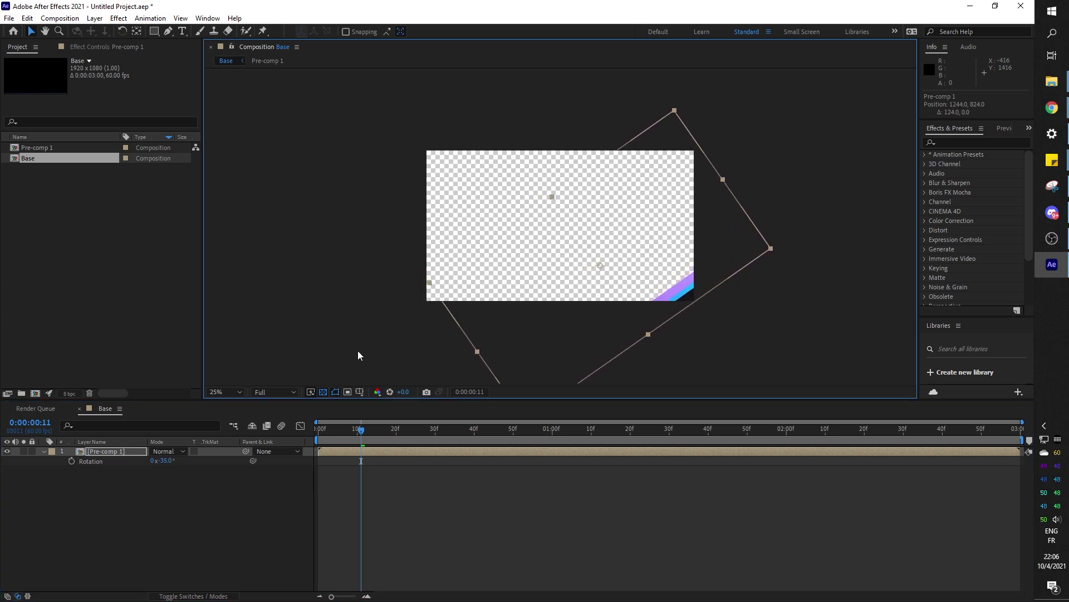
{"action": "left_click_drag", "start_coordinate": [165, 465], "coordinate": [170, 465]}
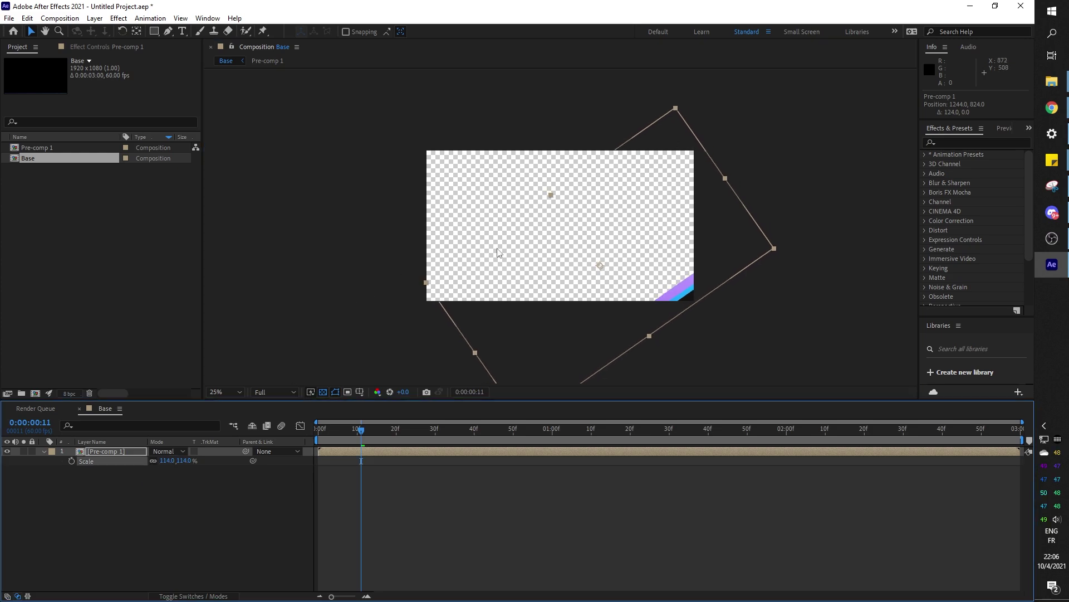
{"action": "left_click_drag", "start_coordinate": [608, 334], "coordinate": [595, 344]}
{"action": "left_click", "coordinate": [168, 461]}
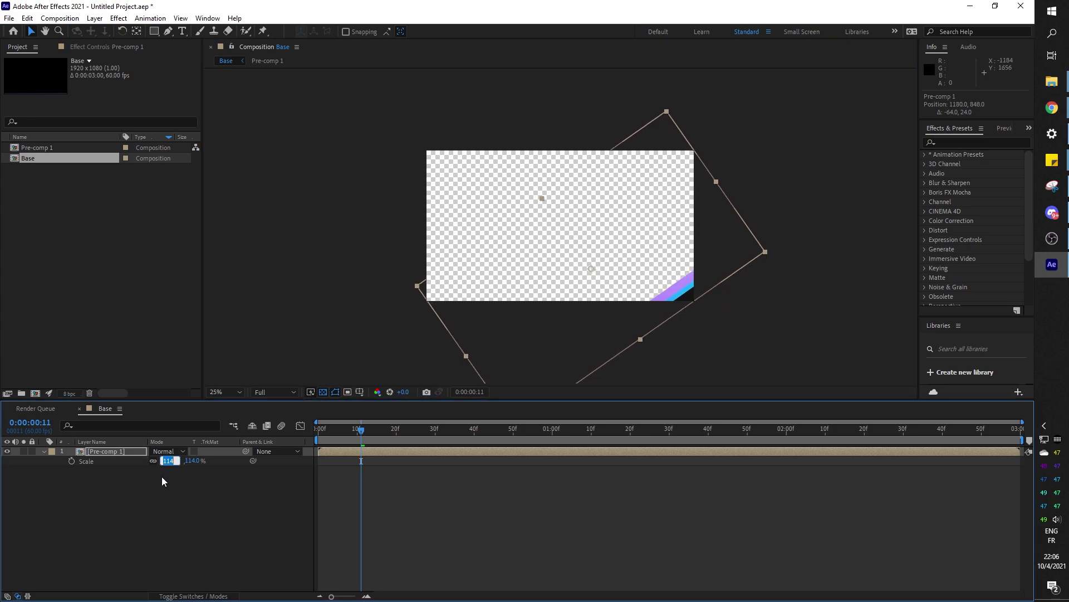
{"action": "type", "text": "115"}
{"action": "key", "text": "Return"}
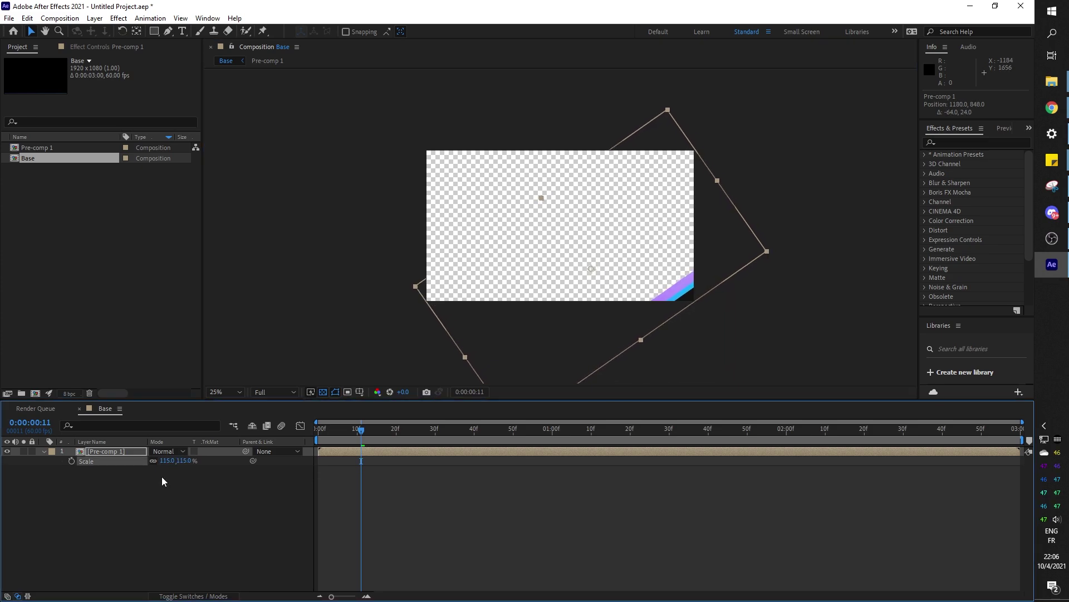
{"action": "left_click", "coordinate": [183, 506]}
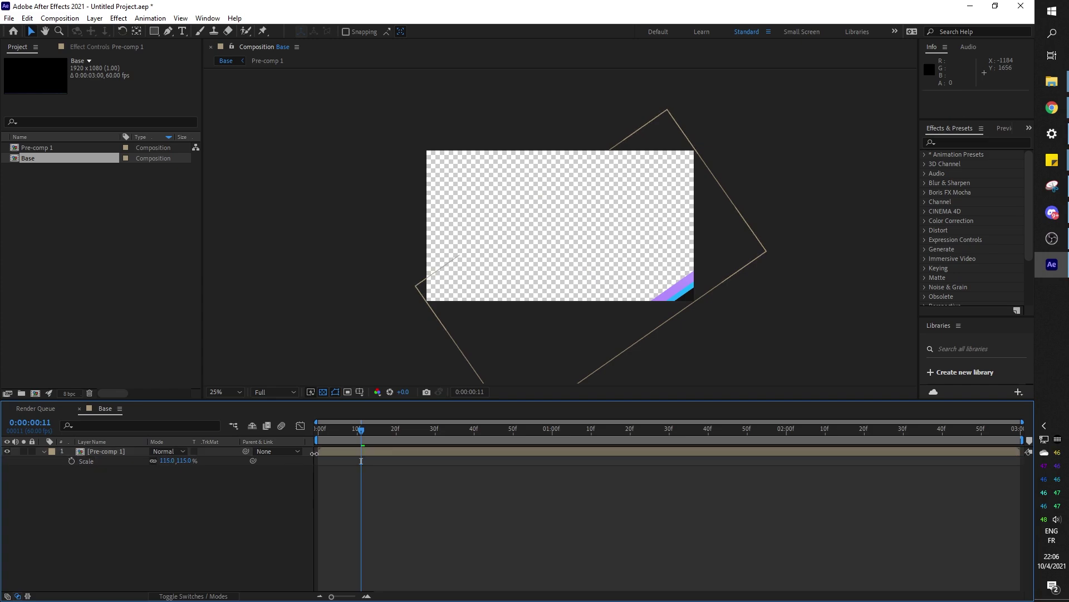
Step: Go to frame 8 and show the Title/Action Safe overlay in the composition view
{"action": "mouse_move", "coordinate": [362, 438]}
{"action": "left_mouse_down"}
{"action": "mouse_move", "coordinate": [534, 438]}
{"action": "mouse_move", "coordinate": [350, 439]}
{"action": "mouse_move", "coordinate": [560, 439]}
{"action": "mouse_move", "coordinate": [350, 440]}
{"action": "left_mouse_up"}
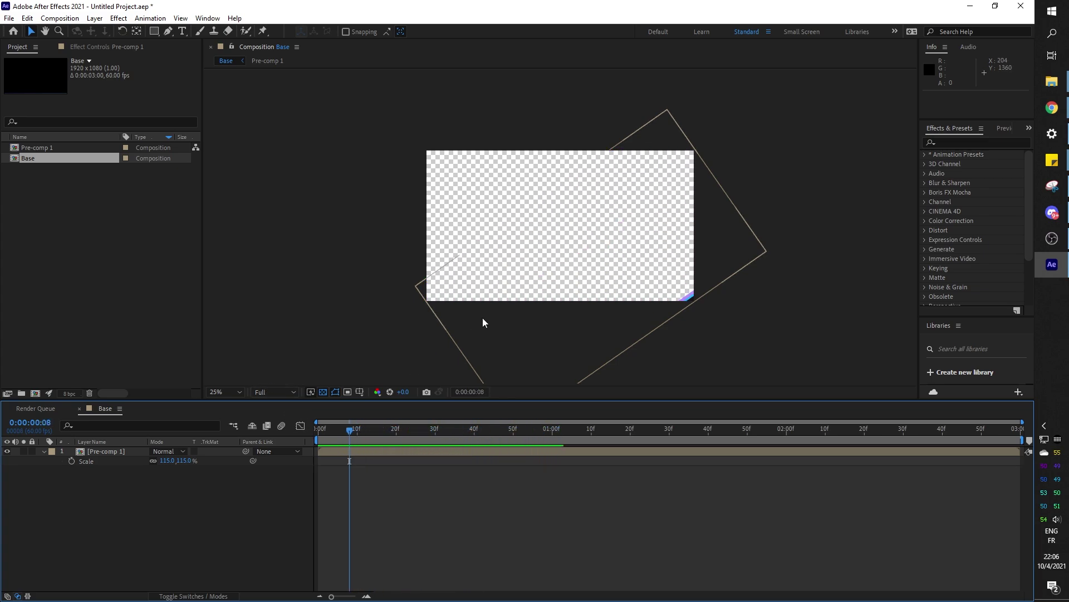
{"action": "left_click", "coordinate": [362, 393]}
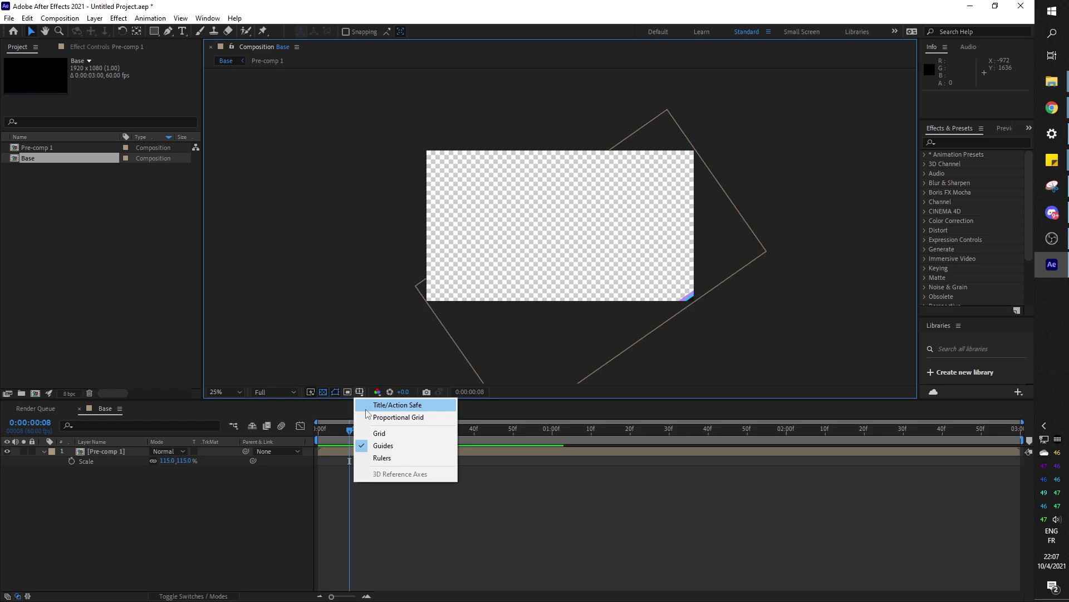
{"action": "left_click", "coordinate": [367, 407]}
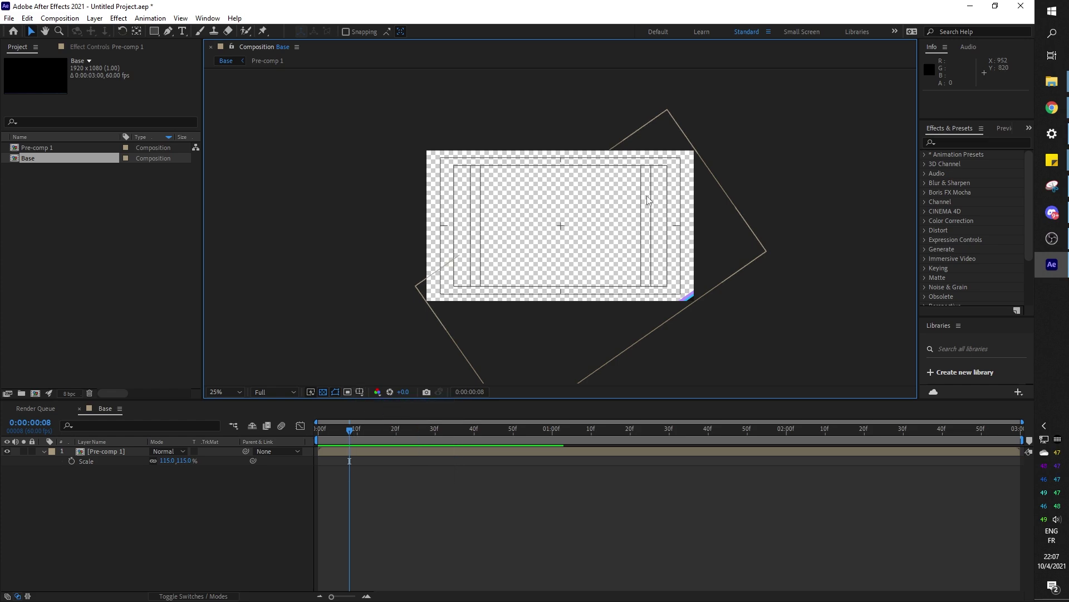
Step: Move Pre-comp 1 to about position 1317, 1048 so the midpoint of its upper edge meets the frame's centre mark
{"action": "left_click", "coordinate": [102, 452]}
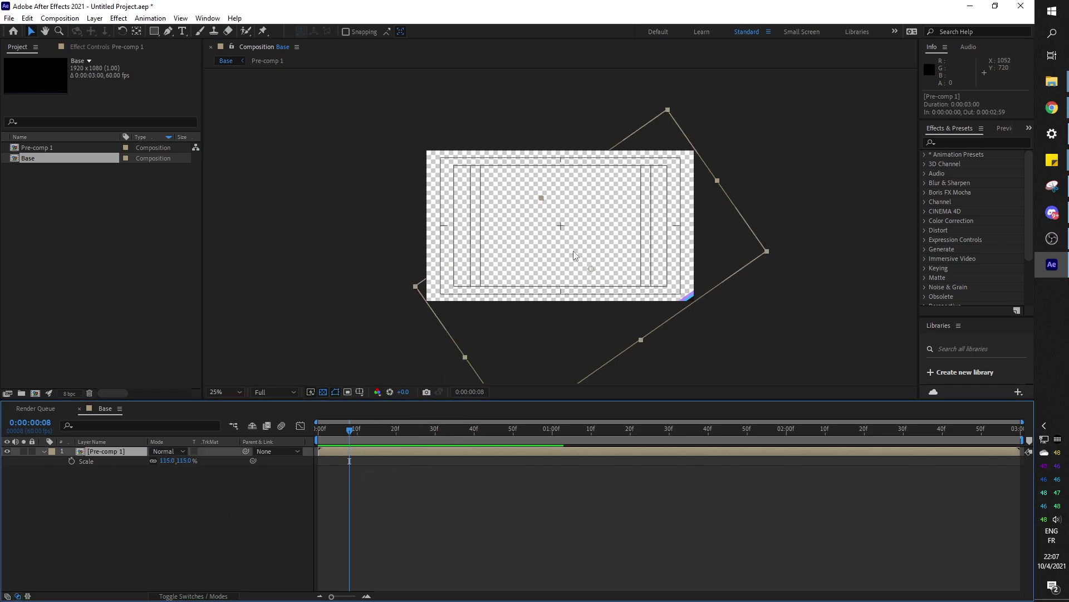
{"action": "left_click_drag", "start_coordinate": [568, 251], "coordinate": [584, 278]}
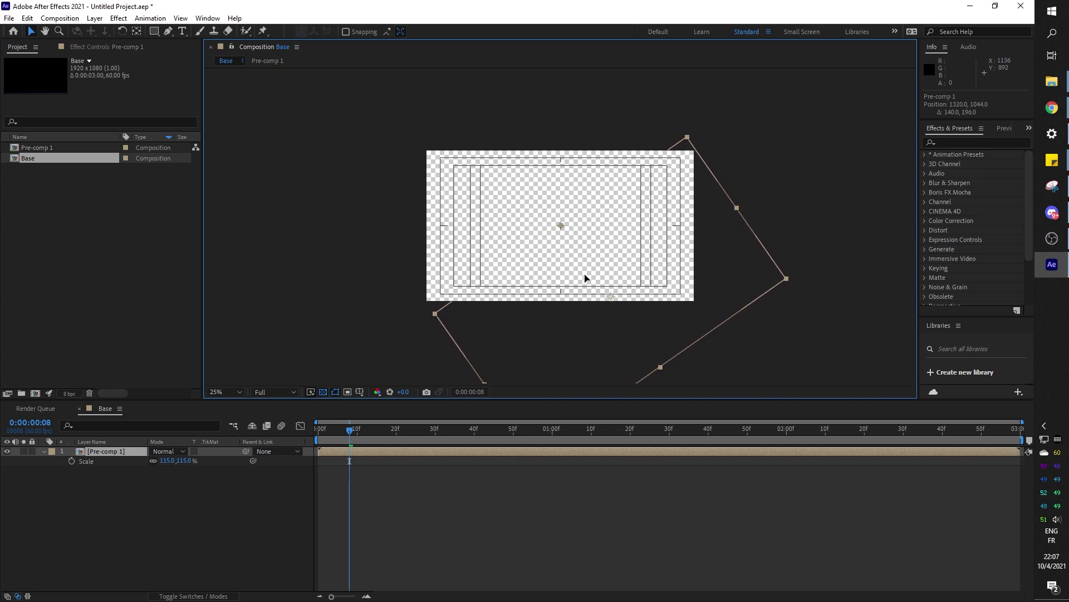
{"action": "scroll", "coordinate": [585, 275], "scroll_direction": "up", "scroll_amount": 4}
{"action": "scroll", "coordinate": [585, 262], "scroll_direction": "down", "scroll_amount": 10}
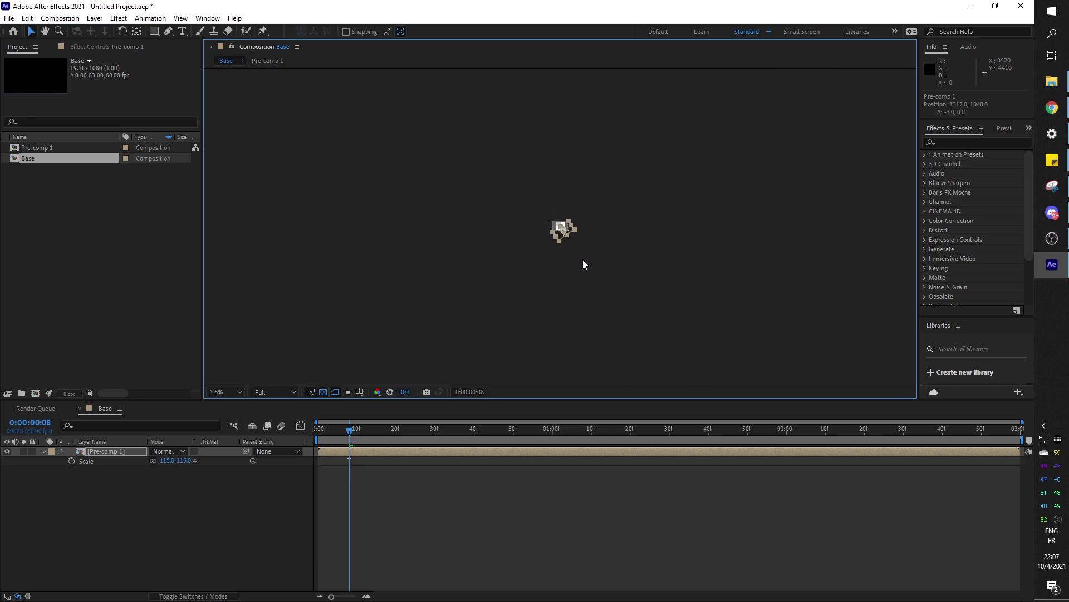
{"action": "scroll", "coordinate": [582, 259], "scroll_direction": "up", "scroll_amount": 6}
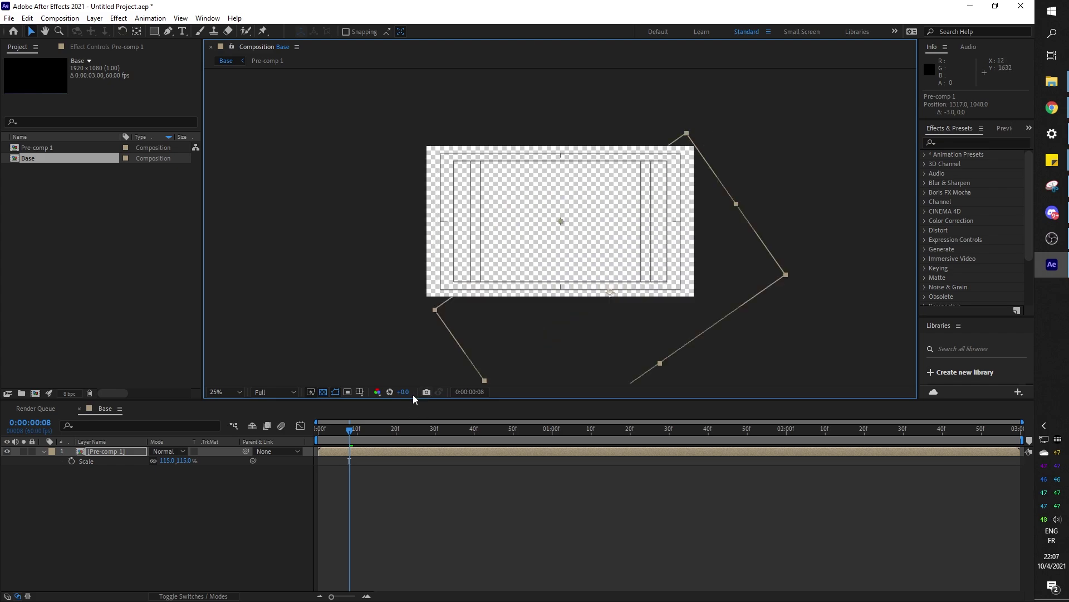
Step: At frame 51, nudge Pre-comp 1 to position 1316, 1047.5 so its diagonal edge aligns precisely with the centre mark
{"action": "left_click_drag", "start_coordinate": [352, 434], "coordinate": [519, 440]}
{"action": "scroll", "coordinate": [470, 304], "scroll_direction": "up", "scroll_amount": 8}
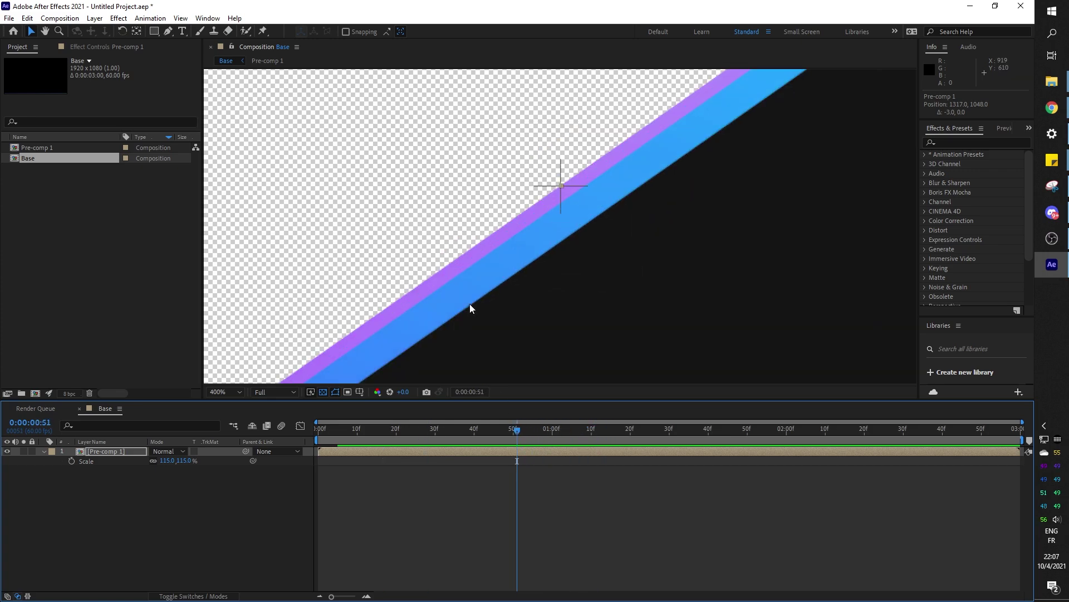
{"action": "key", "text": "Up"}
{"action": "key", "text": "Up"}
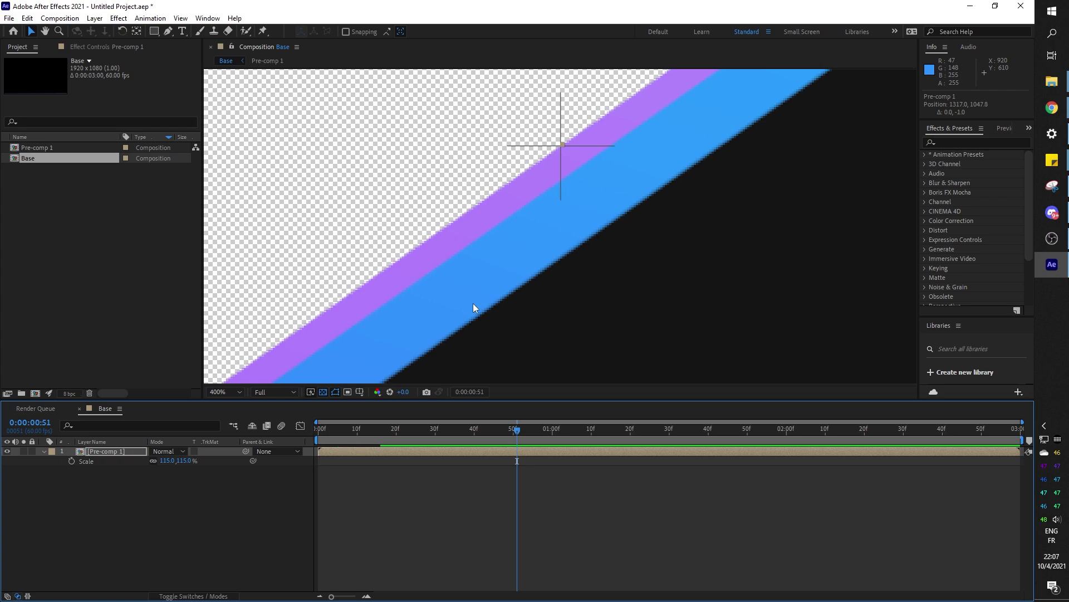
{"action": "key", "text": "Left"}
{"action": "key", "text": "Left"}
{"action": "key", "text": "Left"}
{"action": "key", "text": "Left"}
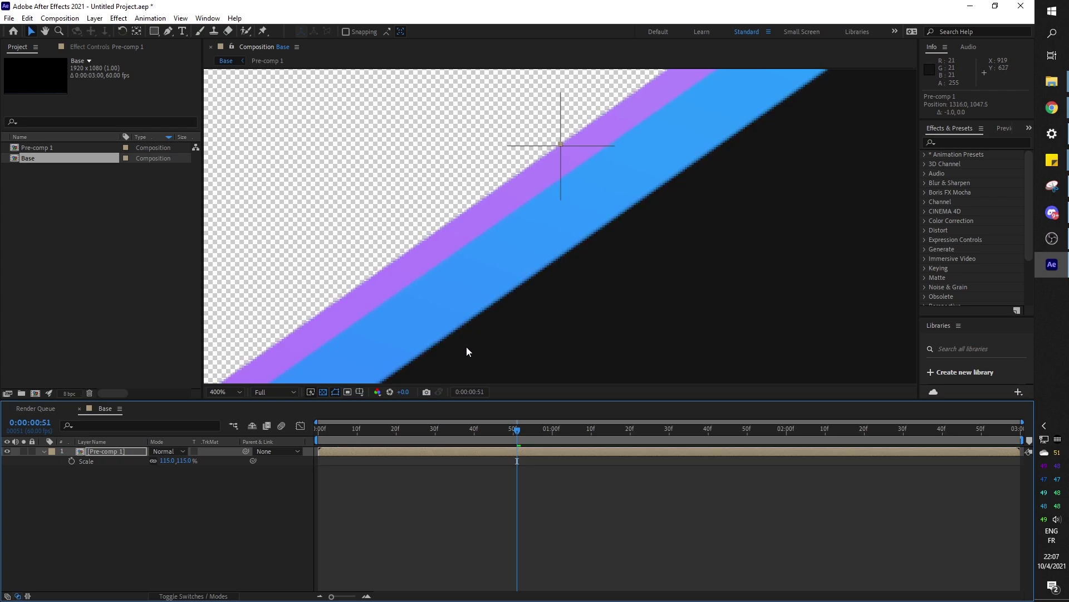
{"action": "scroll", "coordinate": [418, 381], "scroll_direction": "down", "scroll_amount": 5}
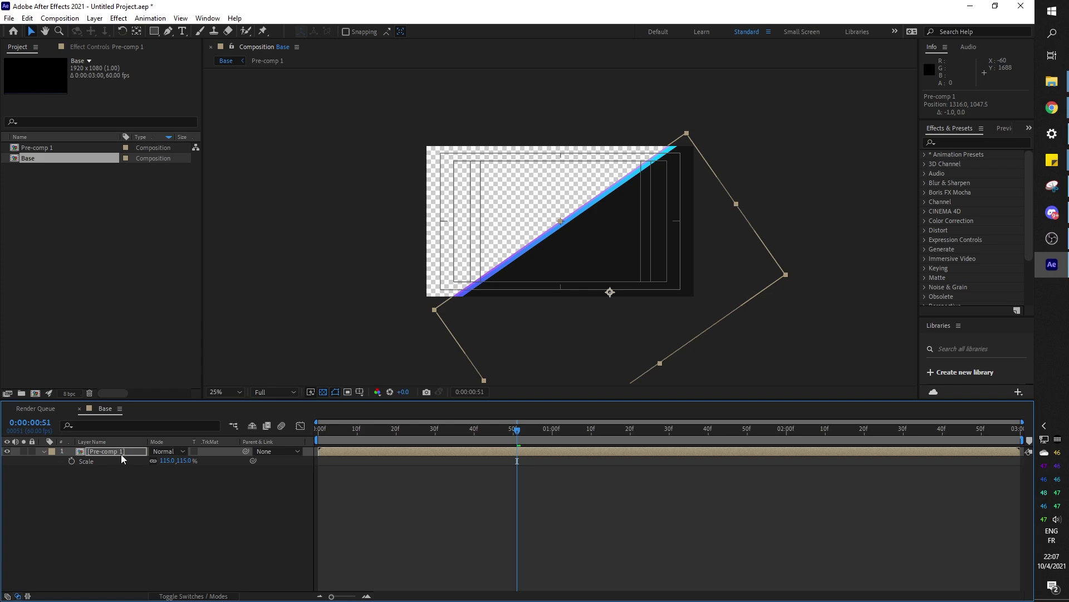
Step: Search the effects for "motion" and apply the Motion Tile effect to Pre-comp 1
{"action": "left_click", "coordinate": [970, 139]}
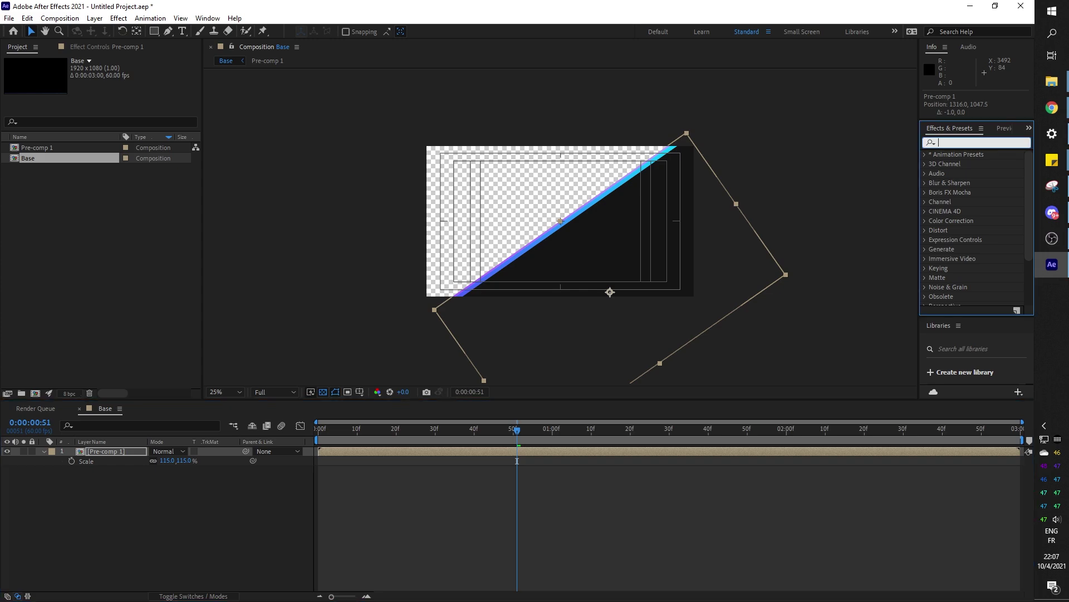
{"action": "type", "text": "mo"}
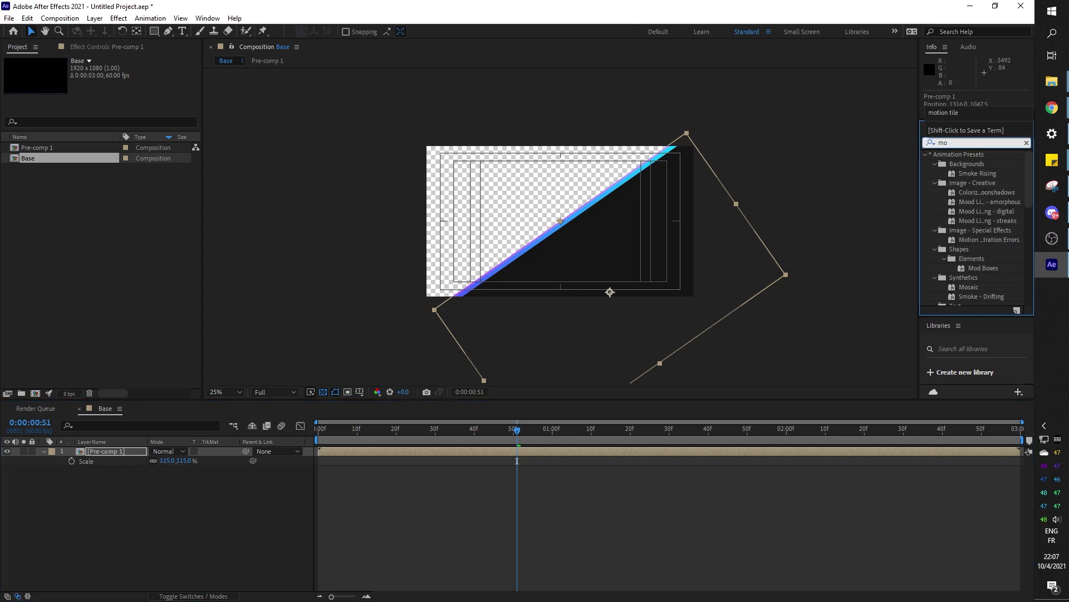
{"action": "type", "text": "tion"}
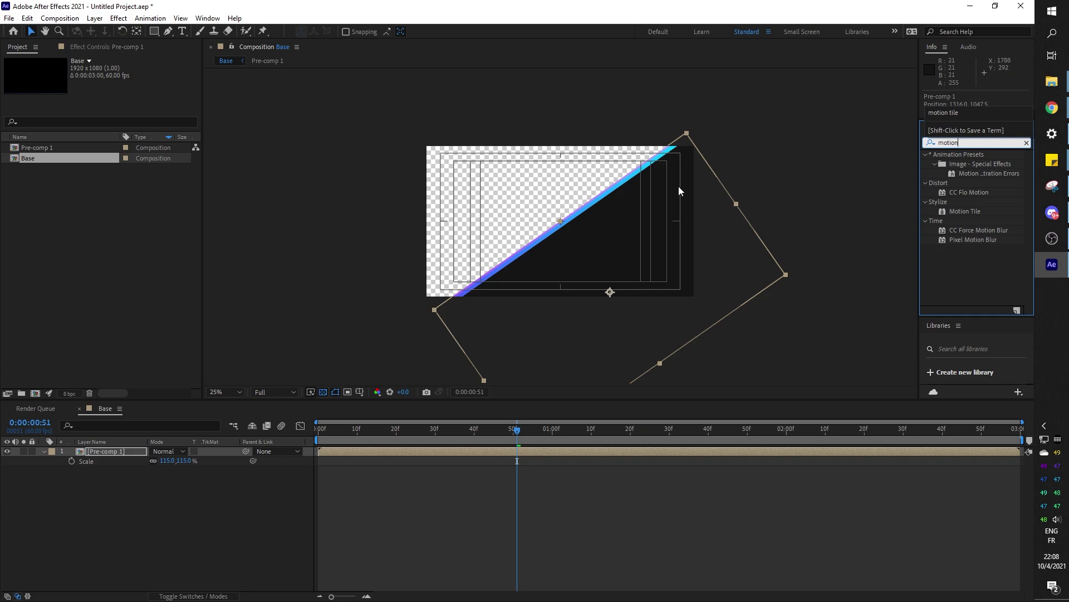
{"action": "left_click_drag", "start_coordinate": [964, 210], "coordinate": [610, 256]}
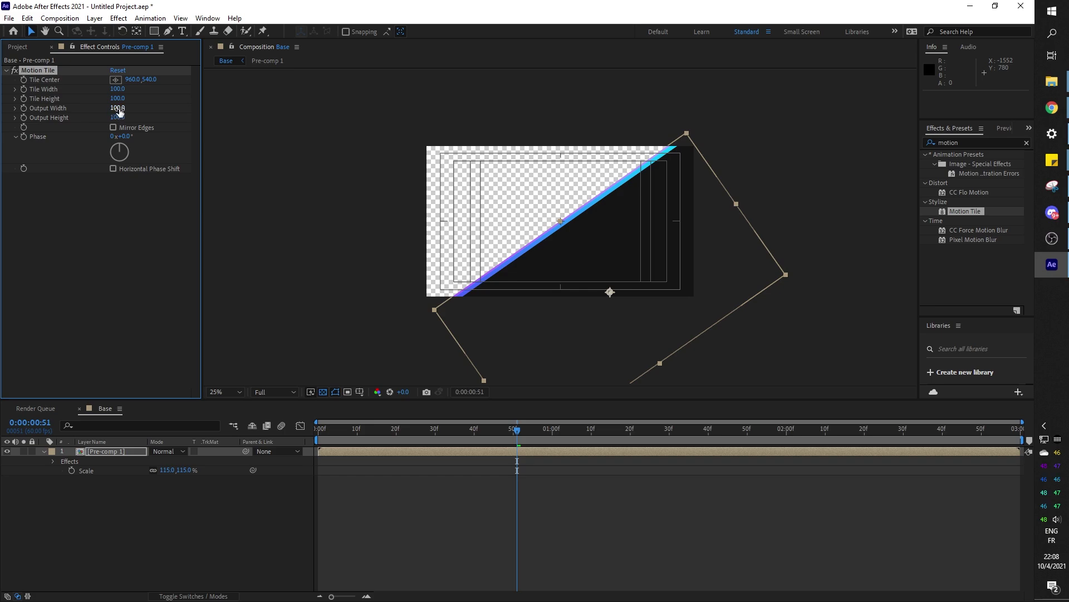
Step: Set the Motion Tile output height to 260 on Pre-comp 1 and enable Mirror Edges
{"action": "mouse_move", "coordinate": [118, 110]}
{"action": "left_mouse_down"}
{"action": "mouse_move", "coordinate": [134, 108]}
{"action": "mouse_move", "coordinate": [119, 118]}
{"action": "mouse_move", "coordinate": [129, 120]}
{"action": "left_mouse_up"}
{"action": "key", "text": "ctrl+z"}
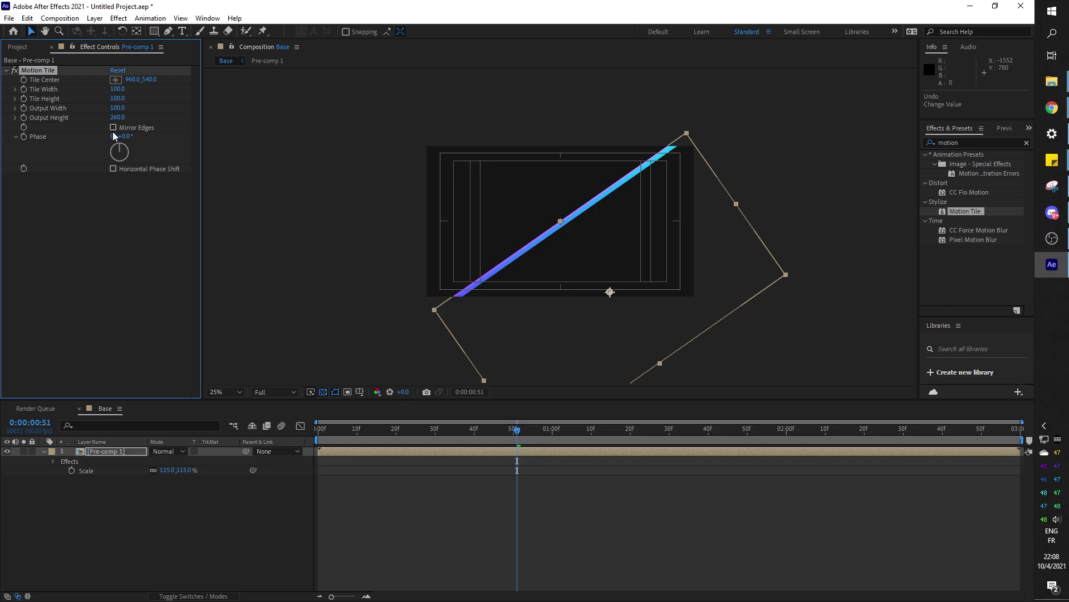
{"action": "left_click", "coordinate": [113, 127]}
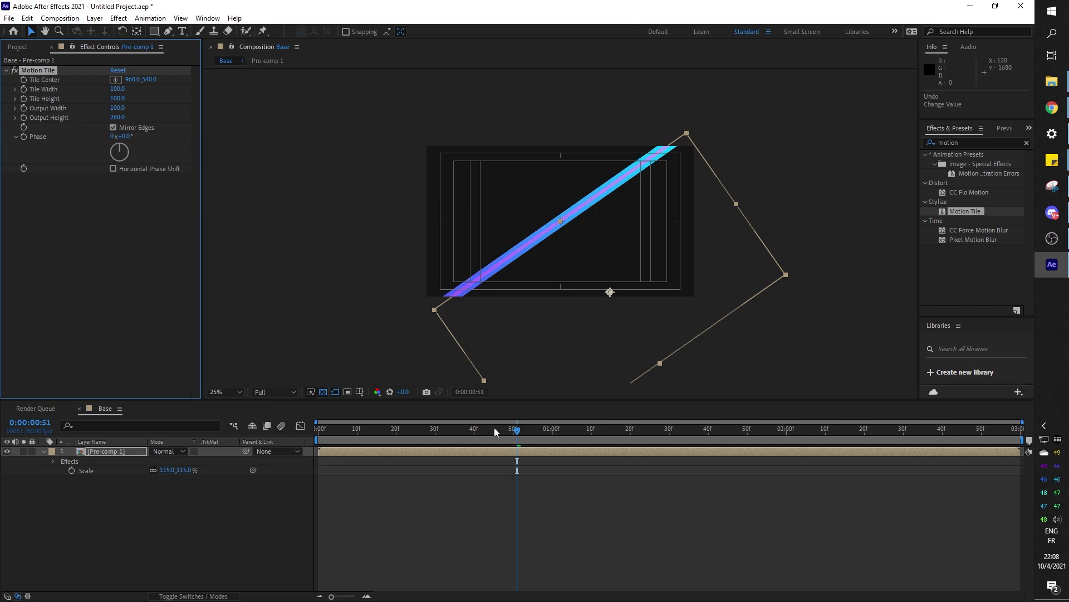
Step: Preview the mirrored transition from the start of the composition and scrub to frame 25
{"action": "left_click_drag", "start_coordinate": [517, 434], "coordinate": [318, 439]}
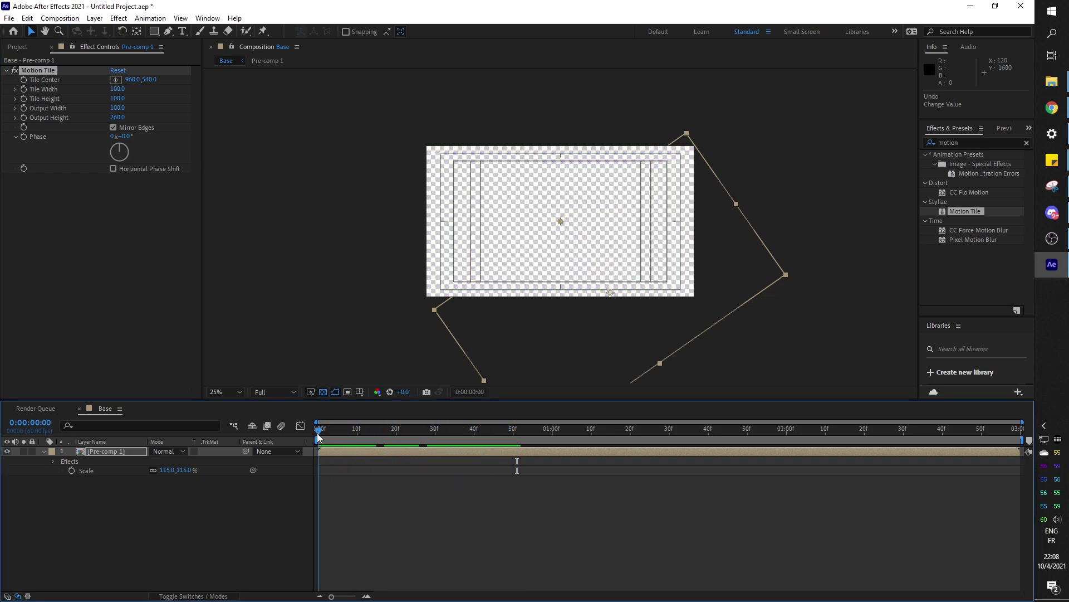
{"action": "key", "text": "space"}
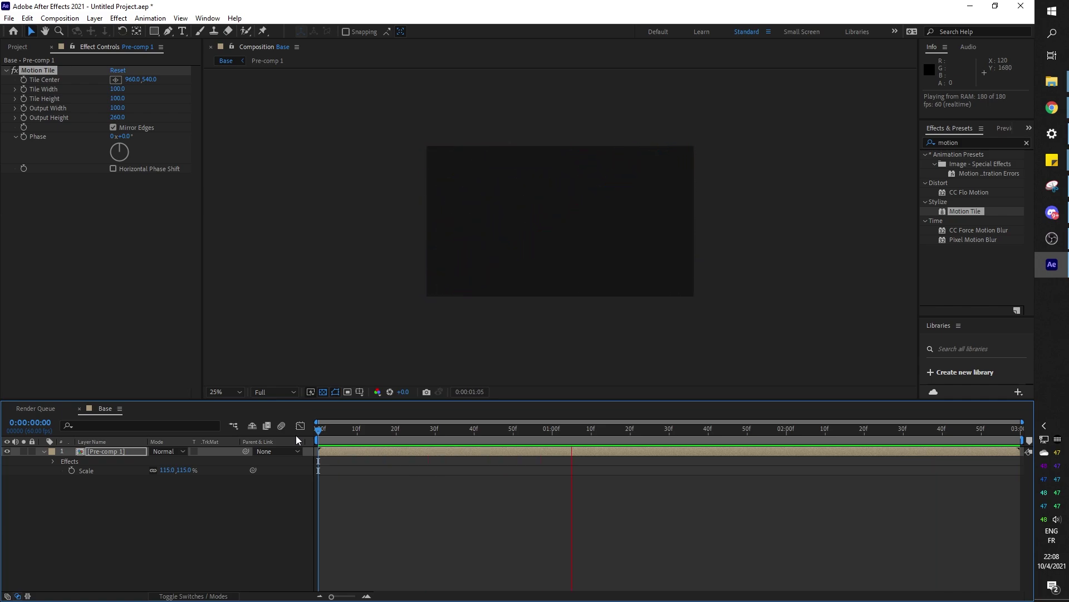
{"action": "key", "text": "space"}
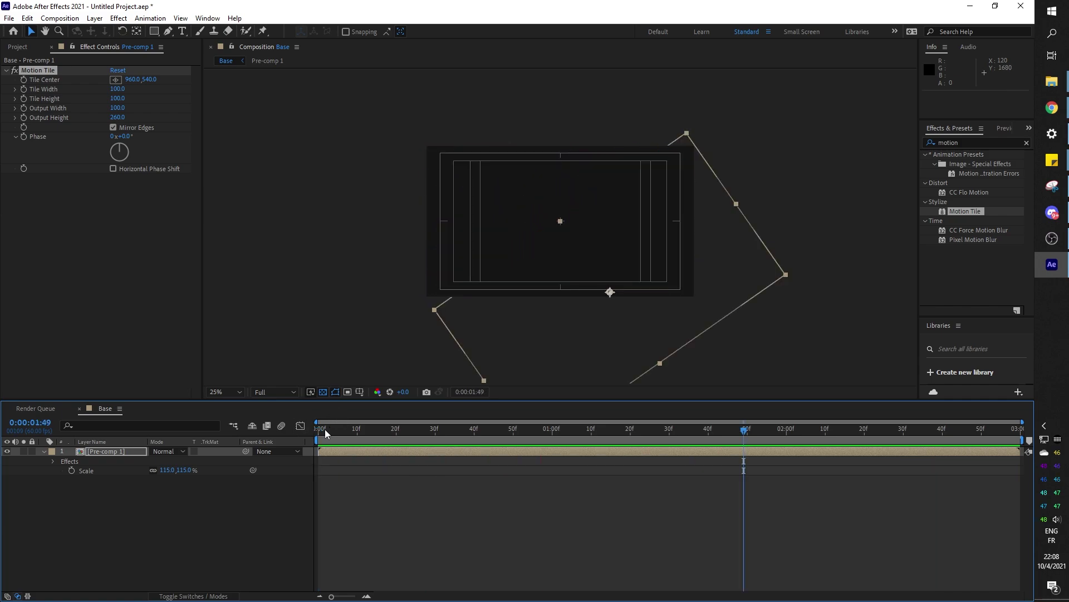
{"action": "left_click_drag", "start_coordinate": [325, 430], "coordinate": [416, 452]}
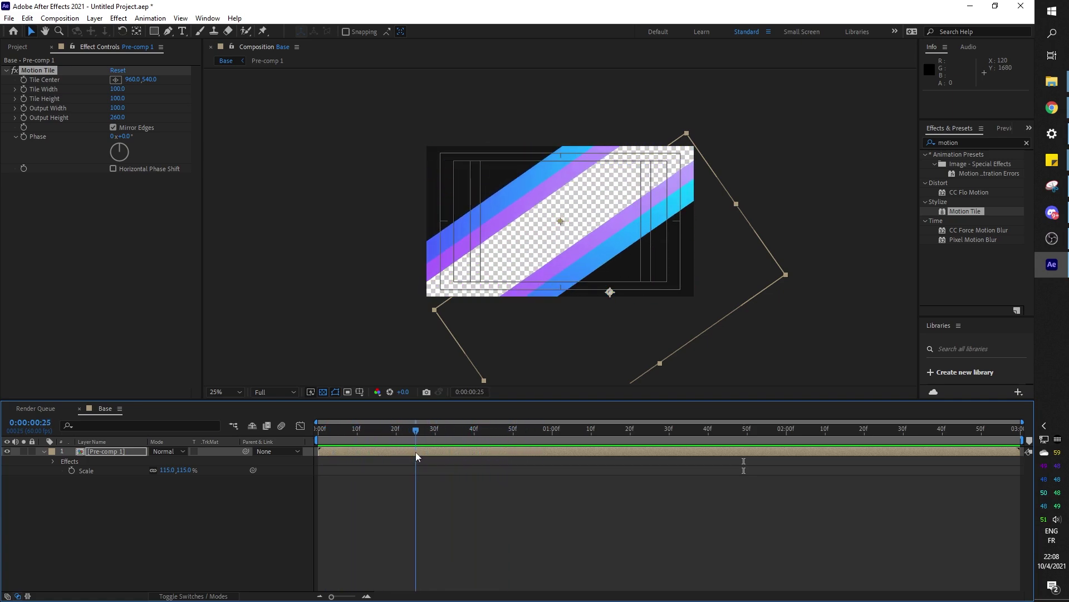
Step: Duplicate the Pre-comp 1 layer and shift the upper copy 10 frames later
{"action": "left_click", "coordinate": [66, 533]}
{"action": "left_click", "coordinate": [109, 450]}
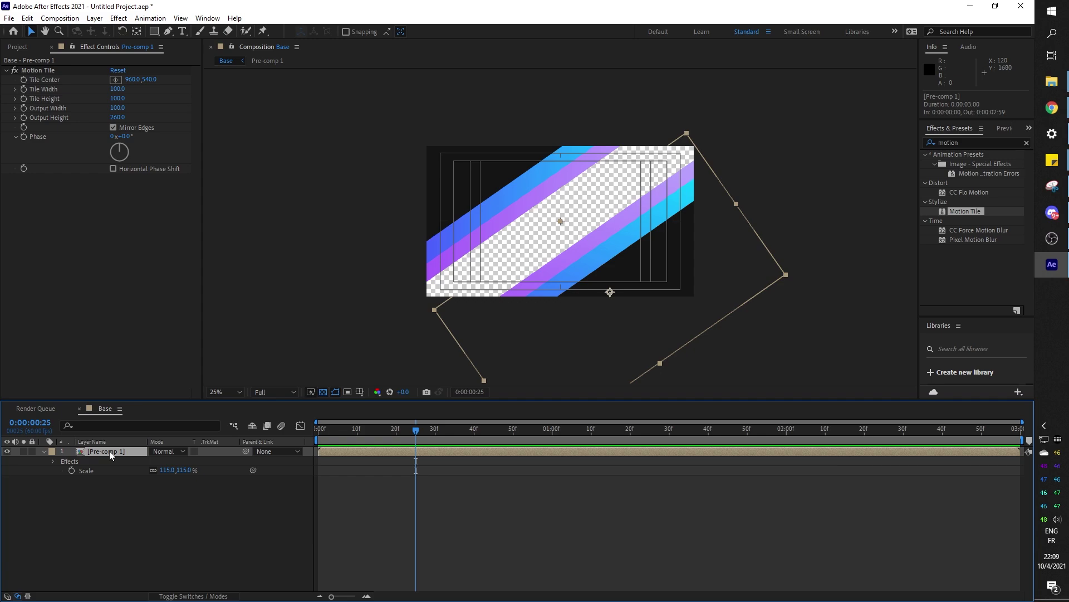
{"action": "key", "text": "ctrl+d"}
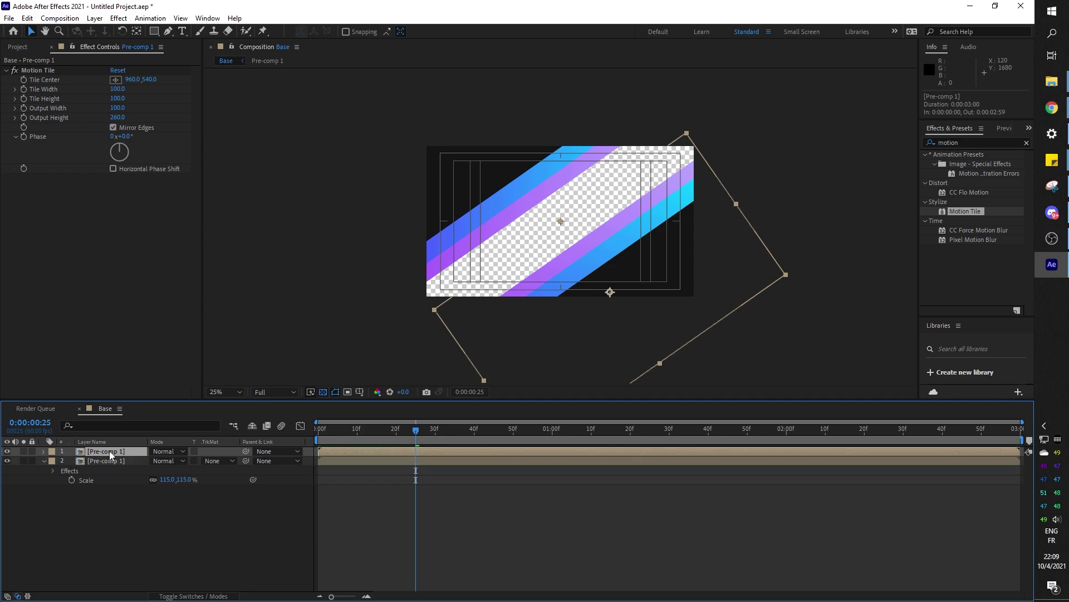
{"action": "left_click_drag", "start_coordinate": [332, 452], "coordinate": [373, 451]}
Step: Play back the two staggered layers from the start and scrub to frame 29
{"action": "key", "text": "Home"}
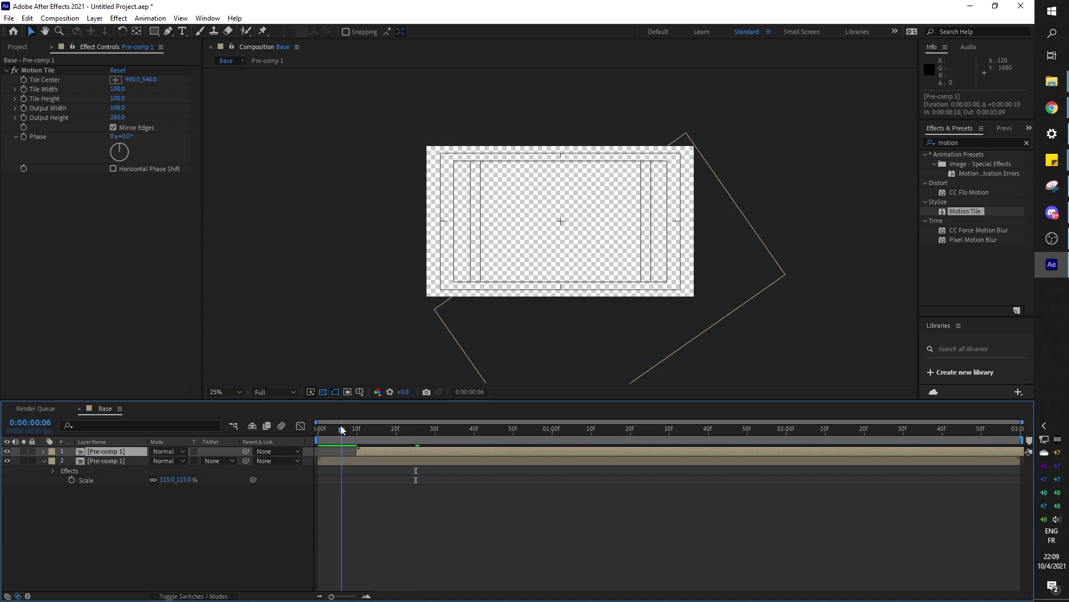
{"action": "key", "text": "space"}
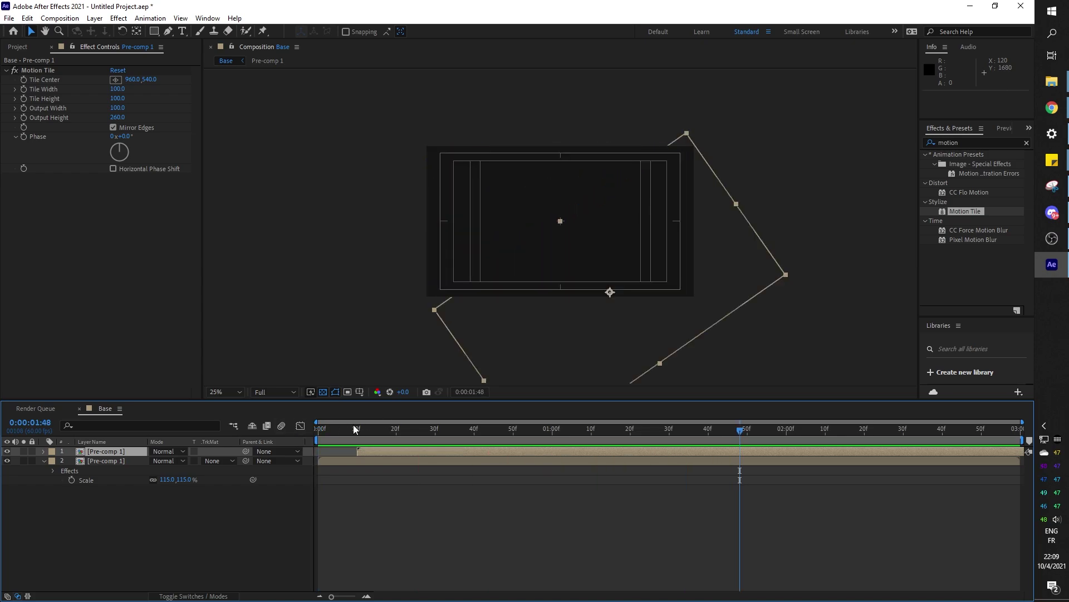
{"action": "left_click_drag", "start_coordinate": [336, 426], "coordinate": [431, 447]}
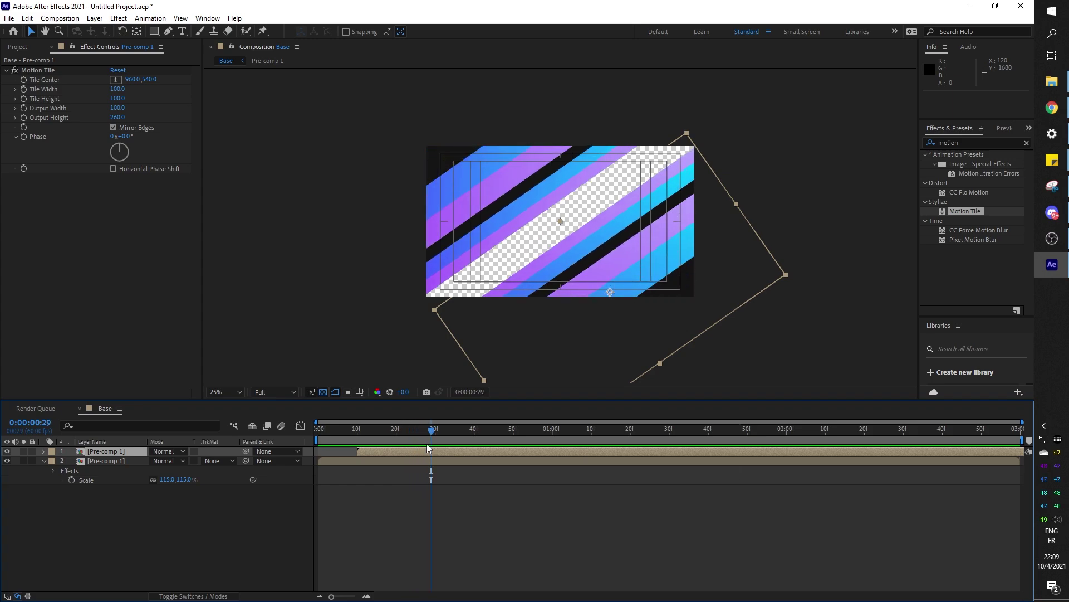
Step: Set the upper copy's rotation to -45° and move it to about position 1400, 975.5, aligning its edge with the frame's centre mark
{"action": "key", "text": "r"}
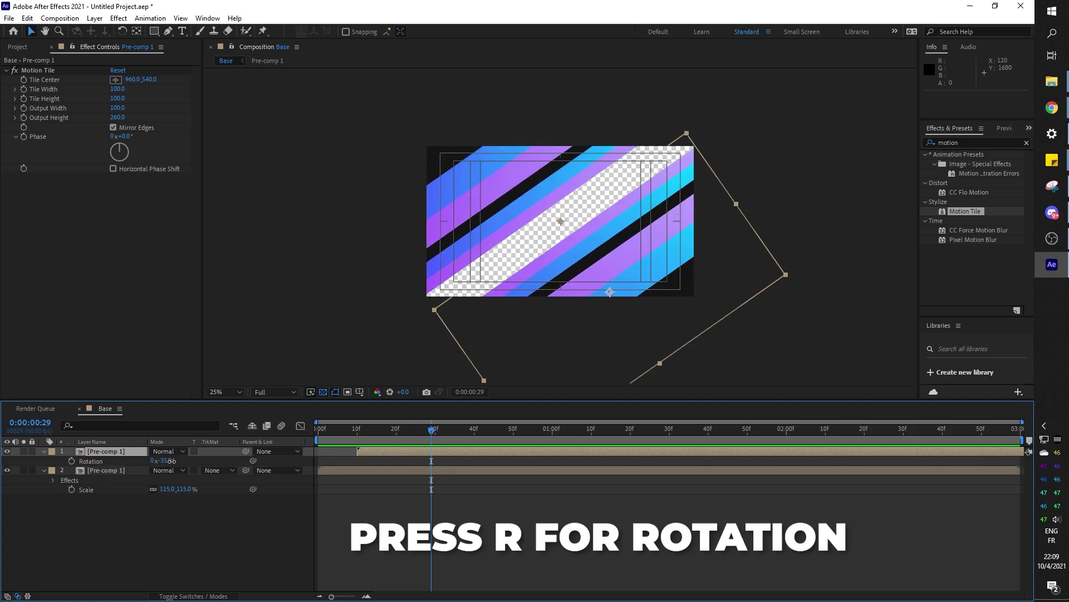
{"action": "left_click_drag", "start_coordinate": [170, 462], "coordinate": [166, 461]}
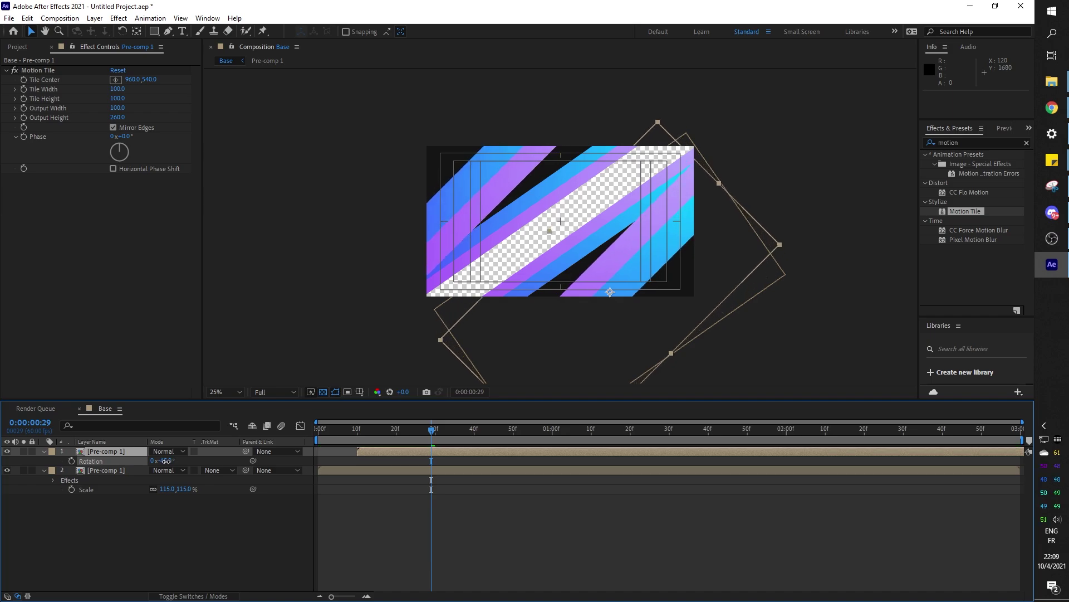
{"action": "left_click_drag", "start_coordinate": [454, 351], "coordinate": [465, 340]}
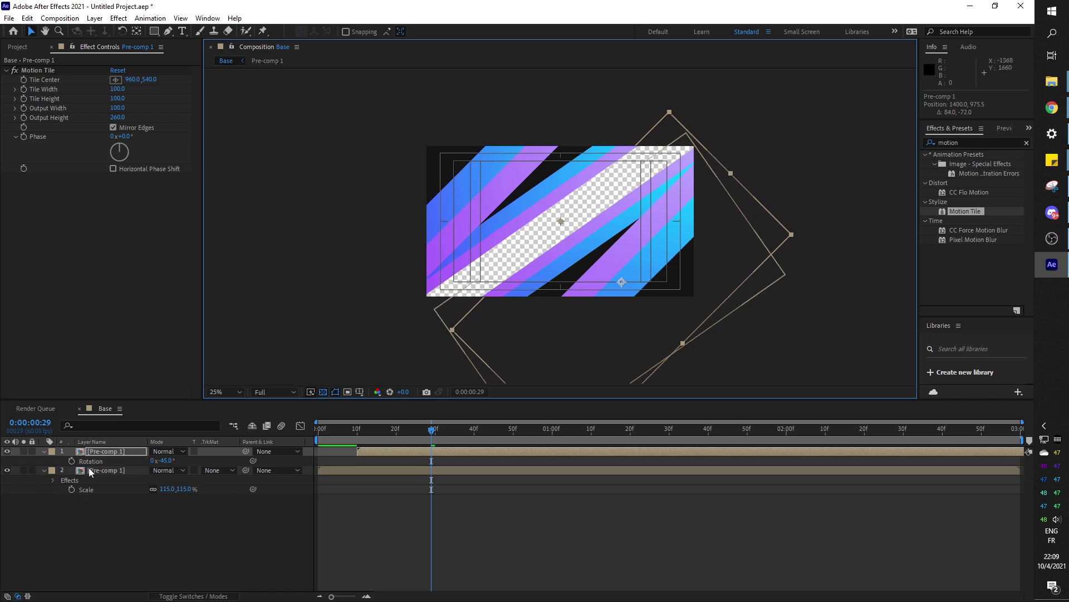
Step: Play and scrub through the crossed stripes, and shift the -45° layer to start at frame 8
{"action": "key", "text": "space"}
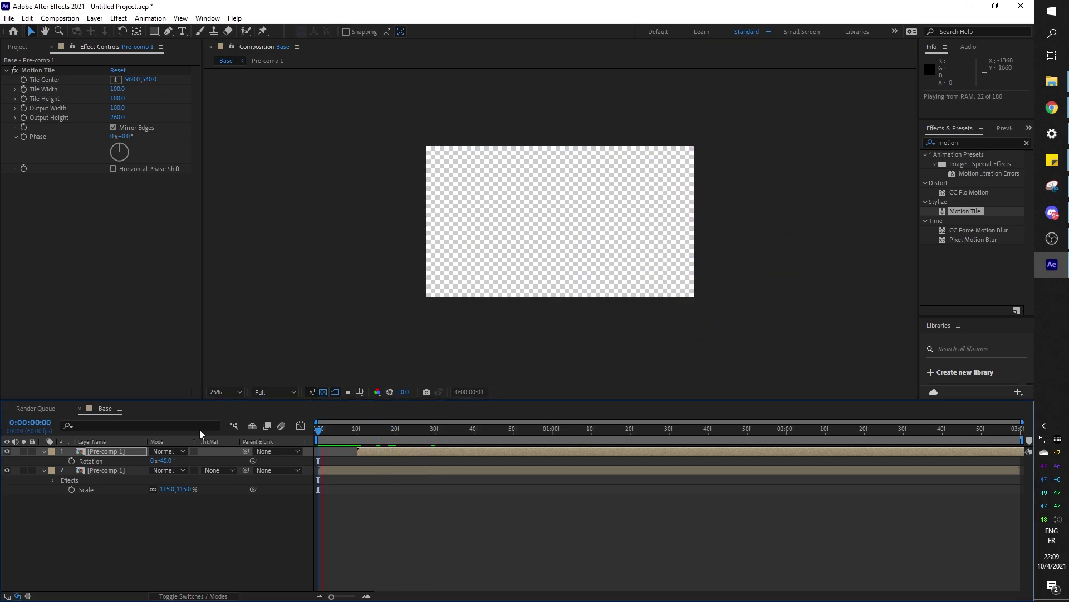
{"action": "key", "text": "space"}
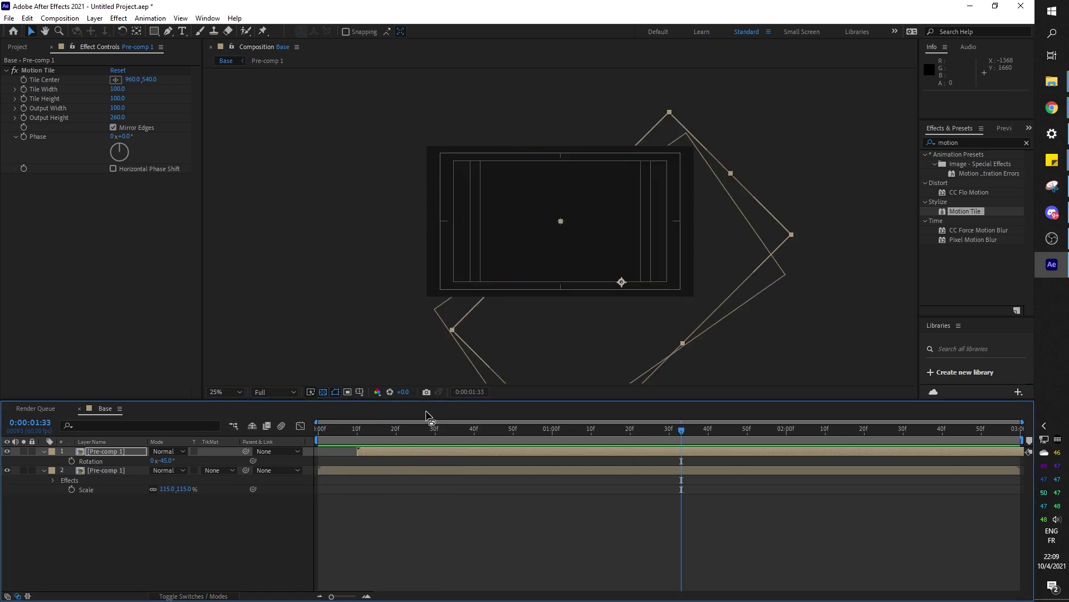
{"action": "left_click_drag", "start_coordinate": [345, 429], "coordinate": [566, 447]}
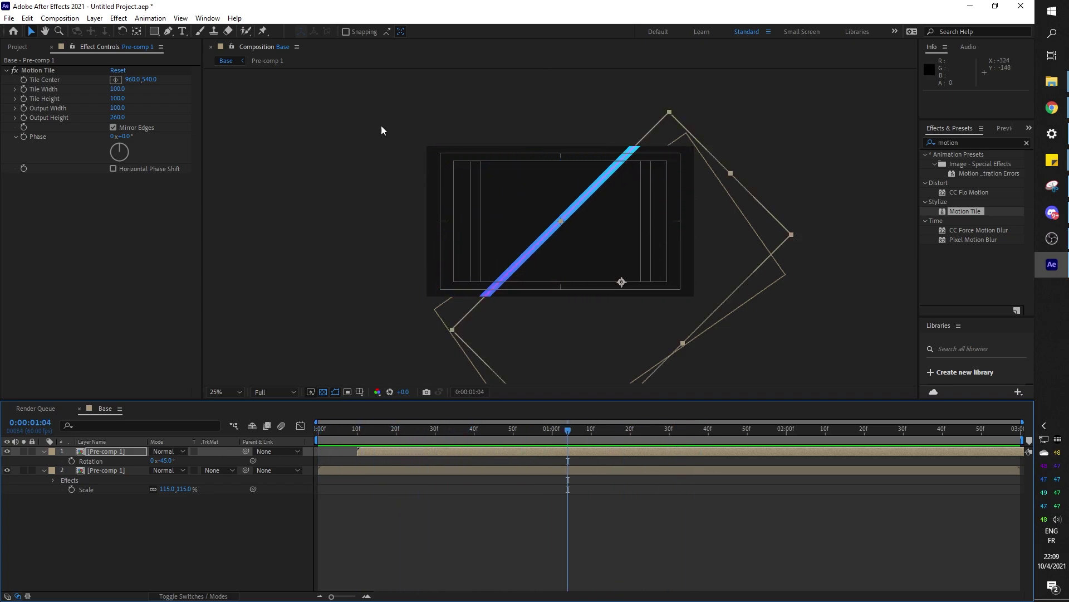
{"action": "left_click_drag", "start_coordinate": [334, 430], "coordinate": [388, 445]}
{"action": "key", "text": "space"}
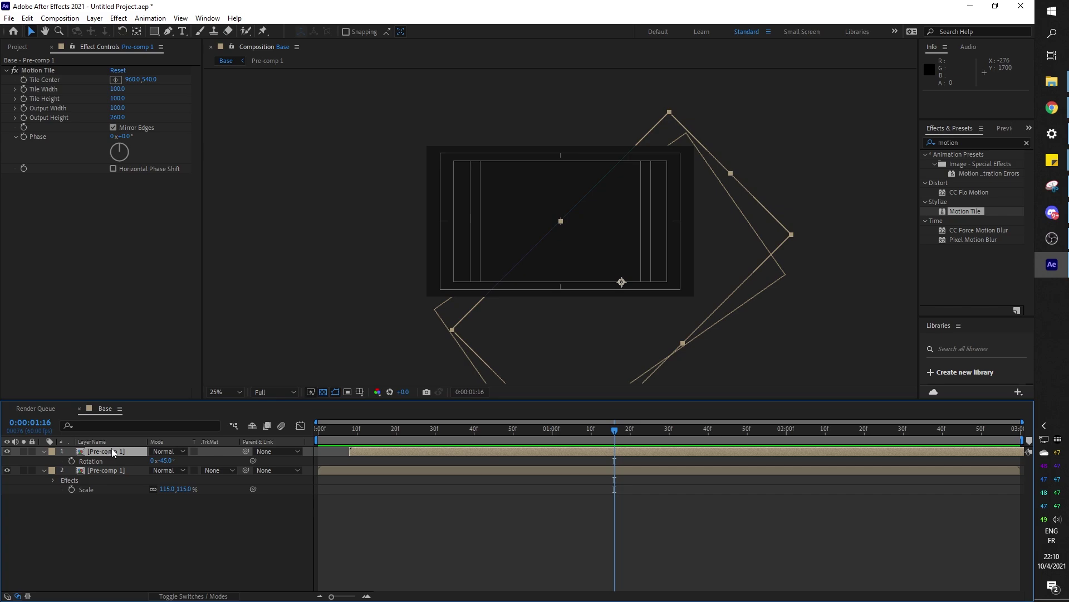
Step: Duplicate the -45° layer and shift the new top copy to start at frame 14
{"action": "key", "text": "ctrl+d"}
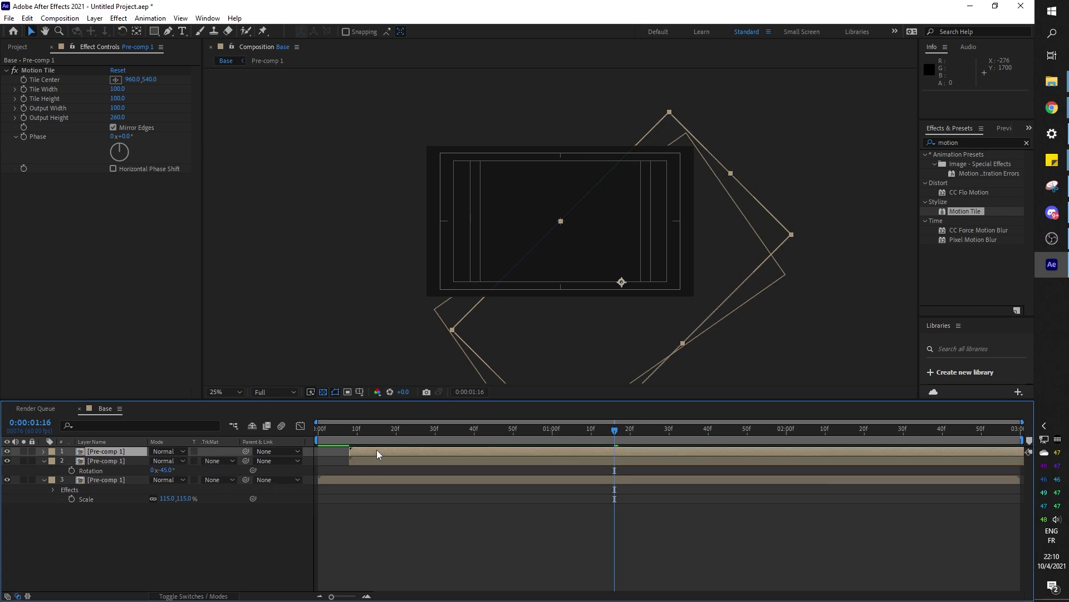
{"action": "left_click_drag", "start_coordinate": [377, 454], "coordinate": [399, 454]}
Step: Set the top copy's rotation to -60°, realign its edge near the frame's centre mark, and preview the transition
{"action": "left_click", "coordinate": [44, 451]}
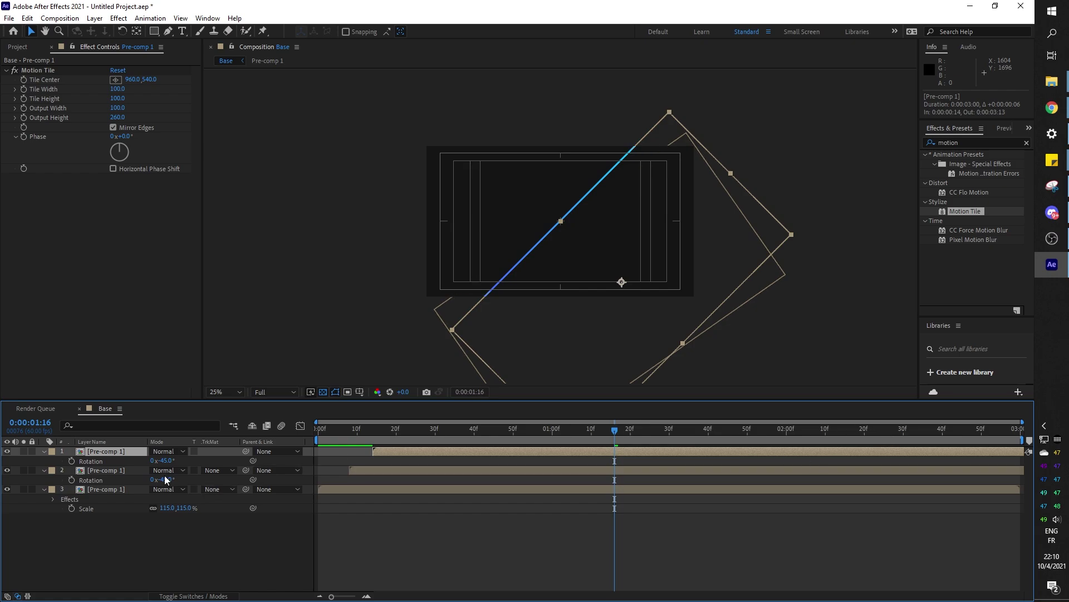
{"action": "left_click_drag", "start_coordinate": [168, 461], "coordinate": [160, 461]}
{"action": "left_click_drag", "start_coordinate": [582, 369], "coordinate": [594, 355]}
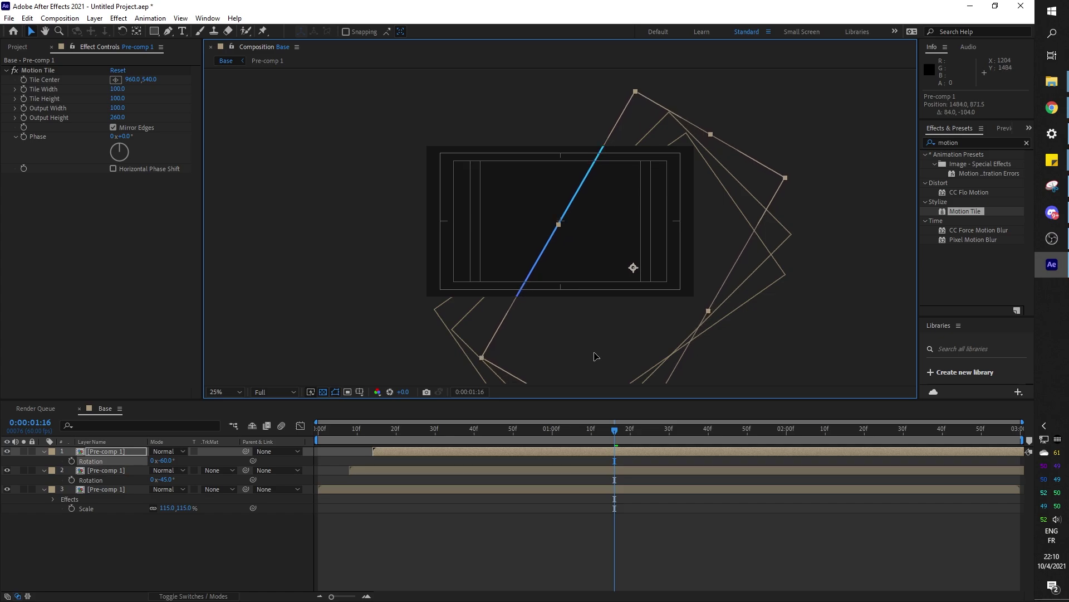
{"action": "key", "text": "space"}
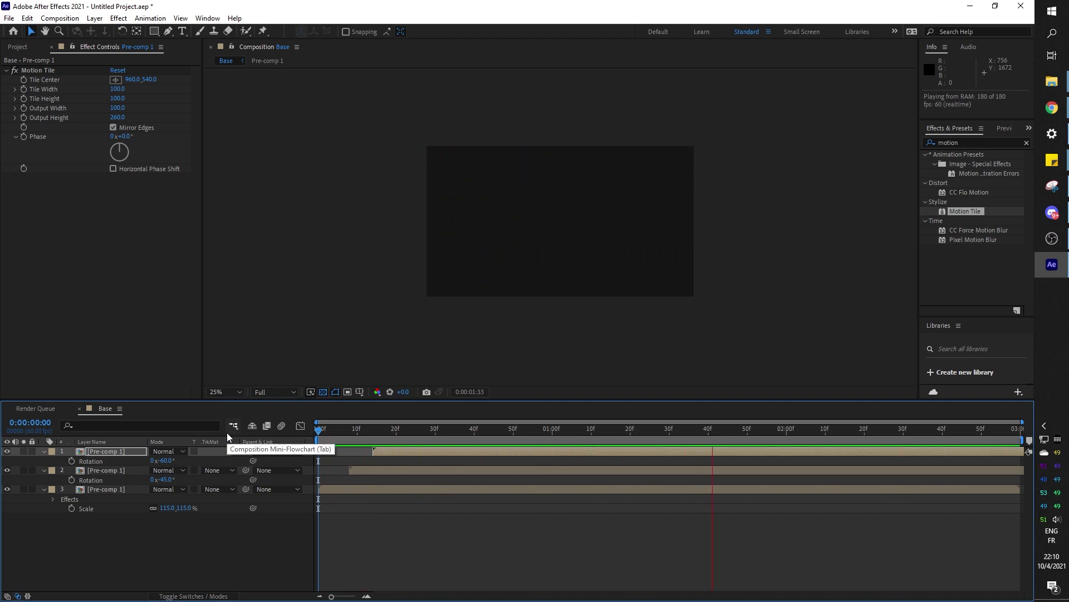
{"action": "key", "text": "space"}
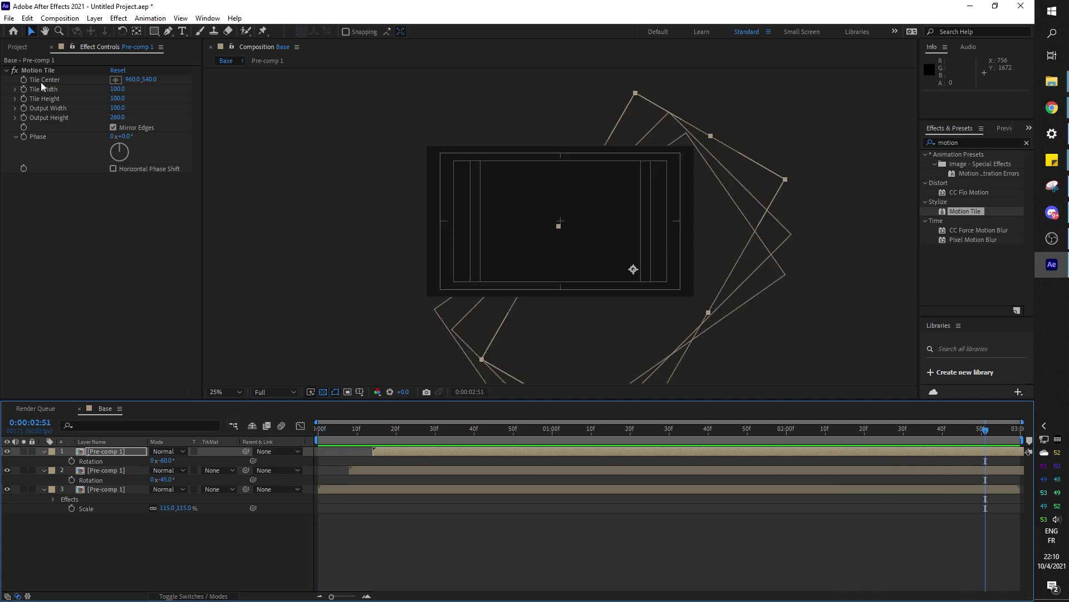
Step: Apply the Curves effect to the bottom Pre-comp 1 layer and raise its RGB curve to brighten the stripes at frame 26
{"action": "left_click", "coordinate": [117, 19]}
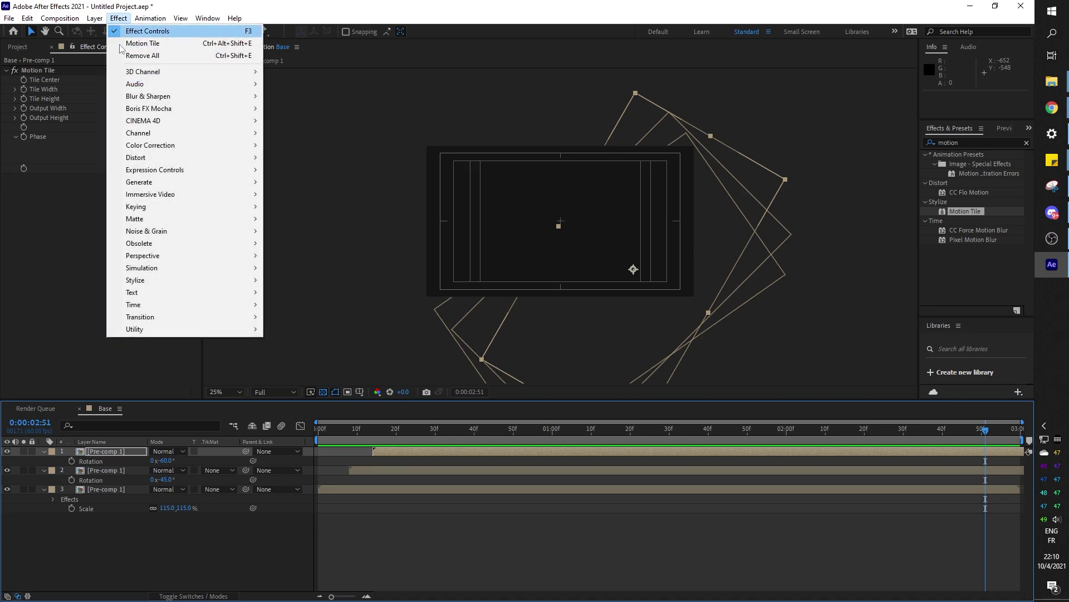
{"action": "left_click", "coordinate": [105, 489]}
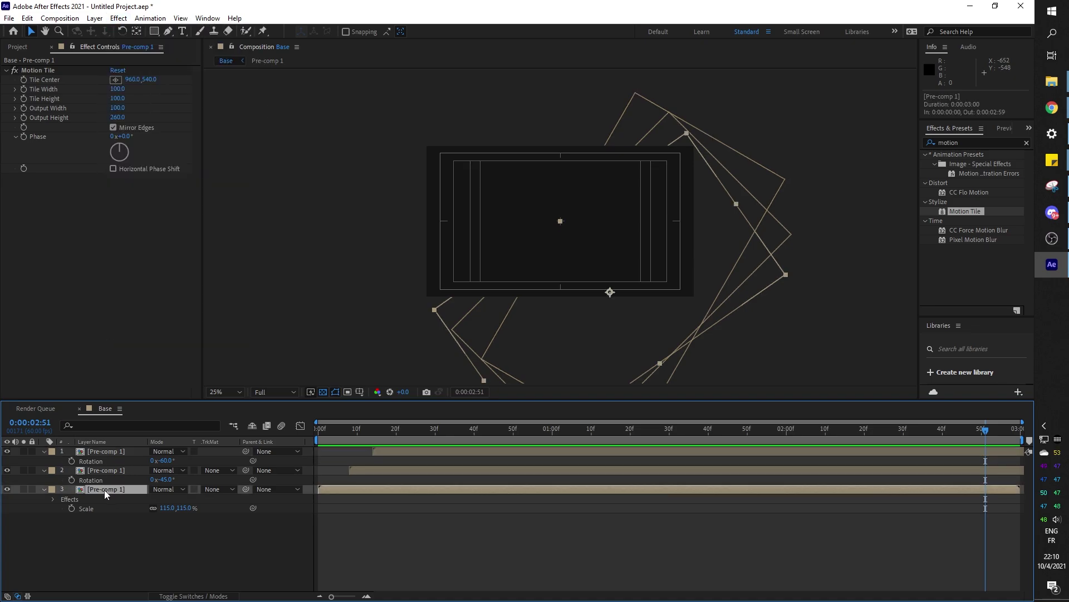
{"action": "left_click", "coordinate": [117, 18]}
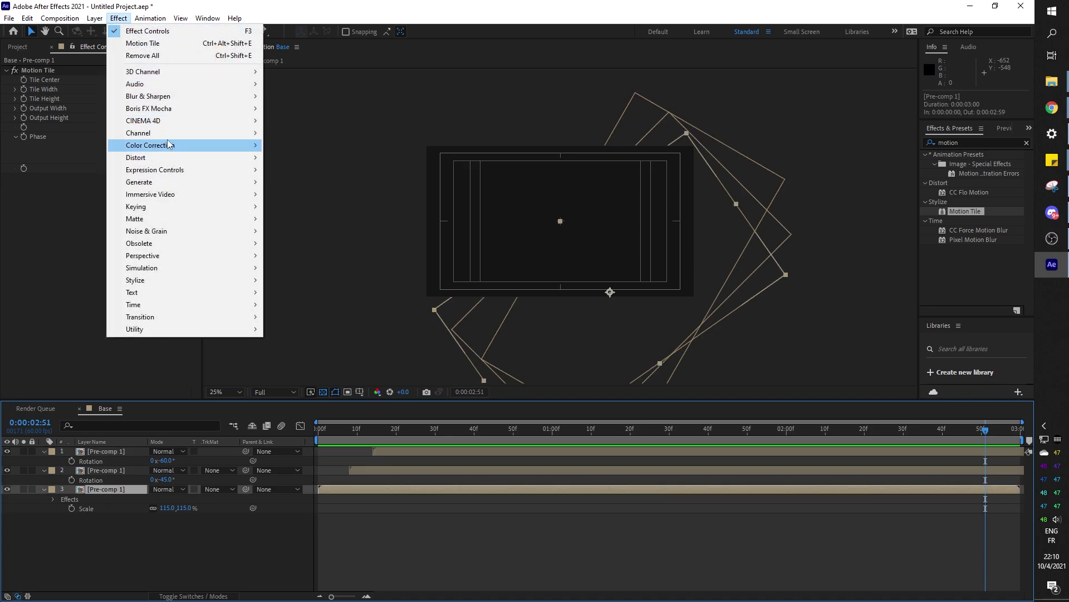
{"action": "mouse_move", "coordinate": [178, 150]}
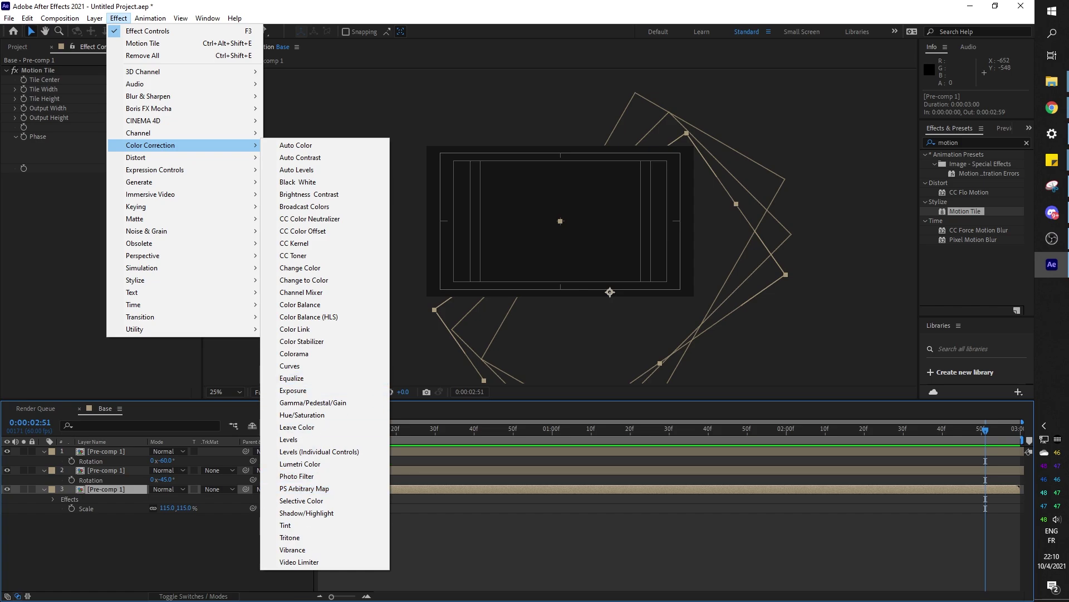
{"action": "left_click", "coordinate": [301, 366]}
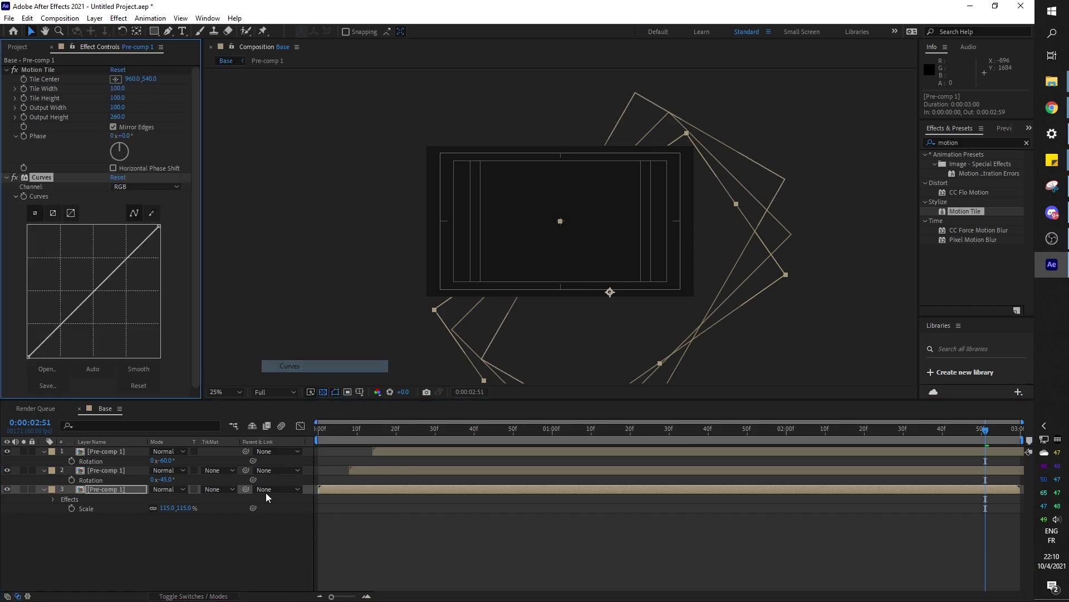
{"action": "left_click_drag", "start_coordinate": [369, 428], "coordinate": [418, 431]}
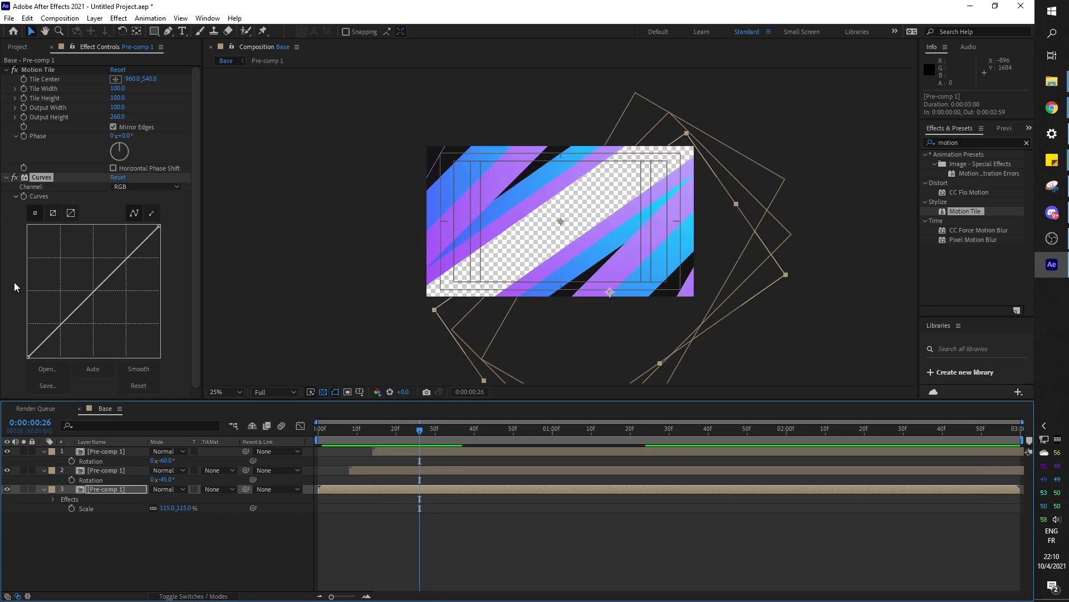
{"action": "left_click_drag", "start_coordinate": [93, 293], "coordinate": [85, 281]}
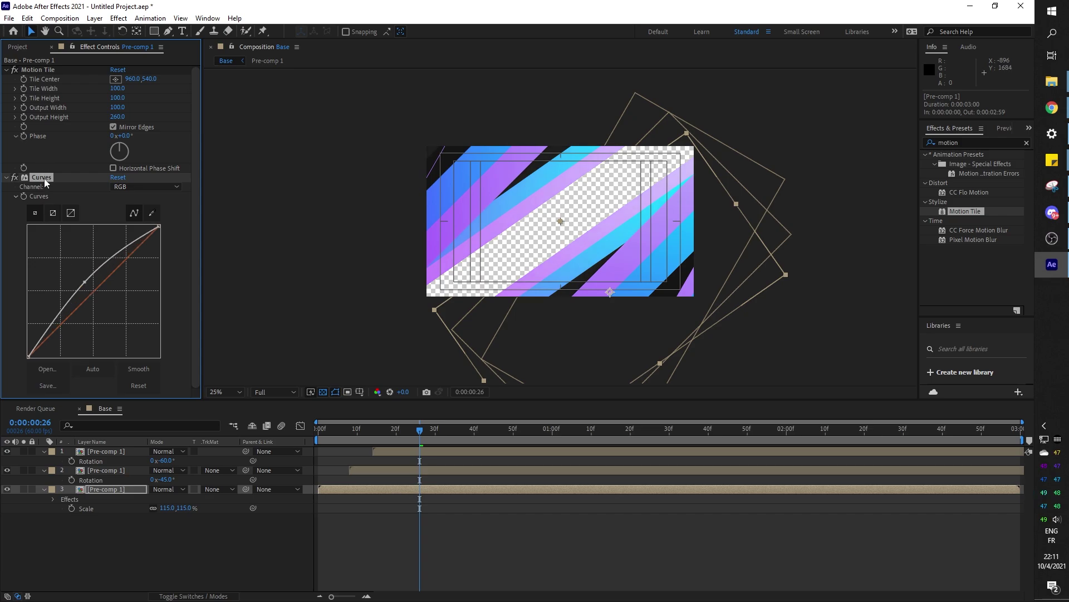
Step: Copy the Curves effect onto the middle -45° layer and lower its RGB curve slightly for a subtler brightening
{"action": "left_click", "coordinate": [122, 472]}
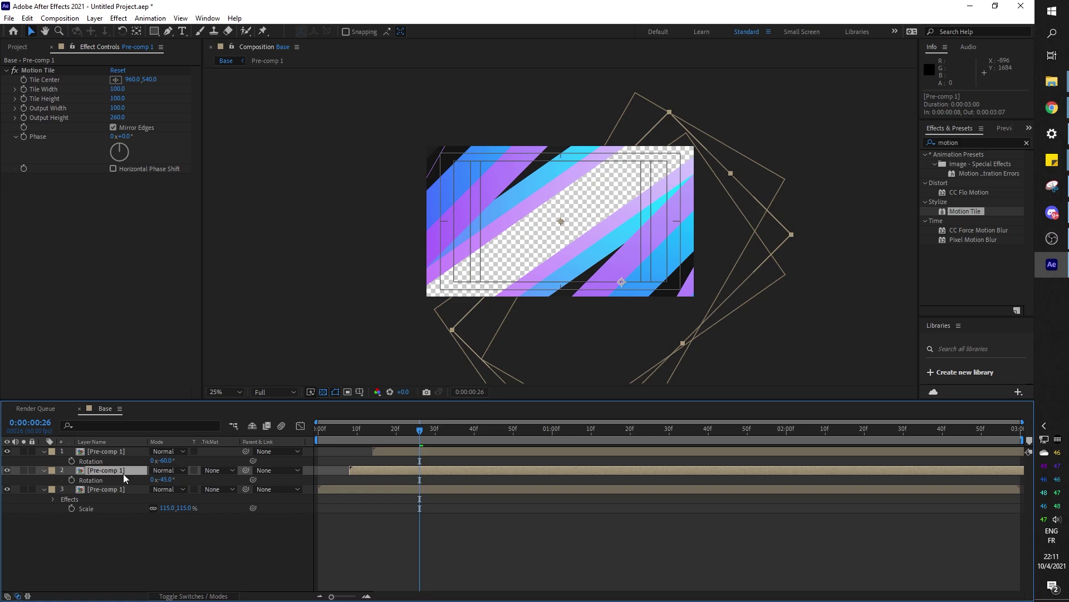
{"action": "key", "text": "ctrl+v"}
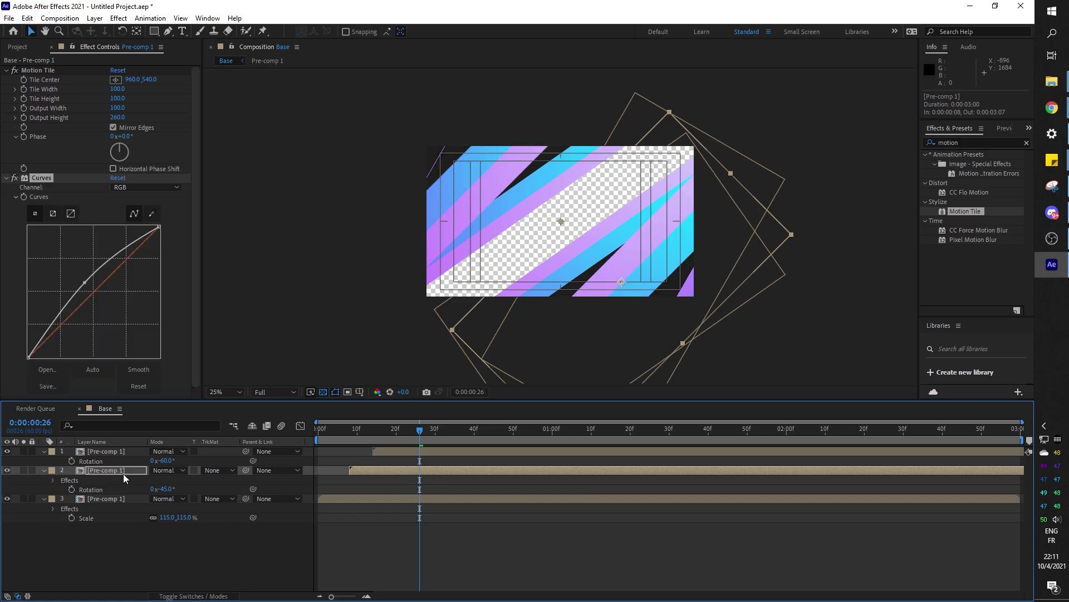
{"action": "left_click_drag", "start_coordinate": [82, 281], "coordinate": [89, 290]}
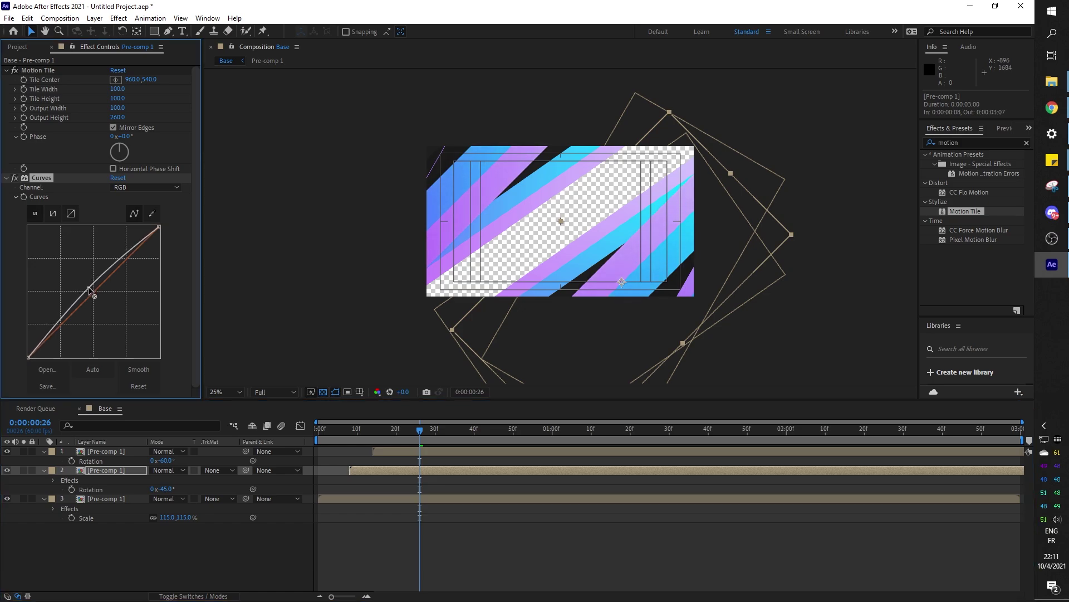
Step: Raise the bottom layer's RGB curve further so its stripes are brighter than the middle layer's
{"action": "left_click", "coordinate": [98, 499]}
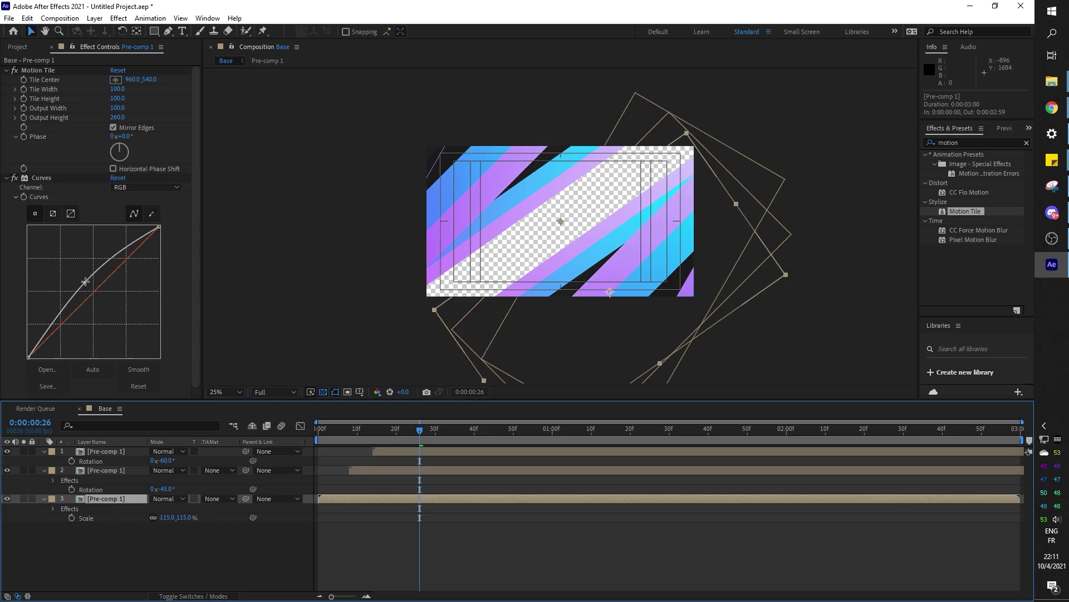
{"action": "left_click_drag", "start_coordinate": [86, 282], "coordinate": [78, 277]}
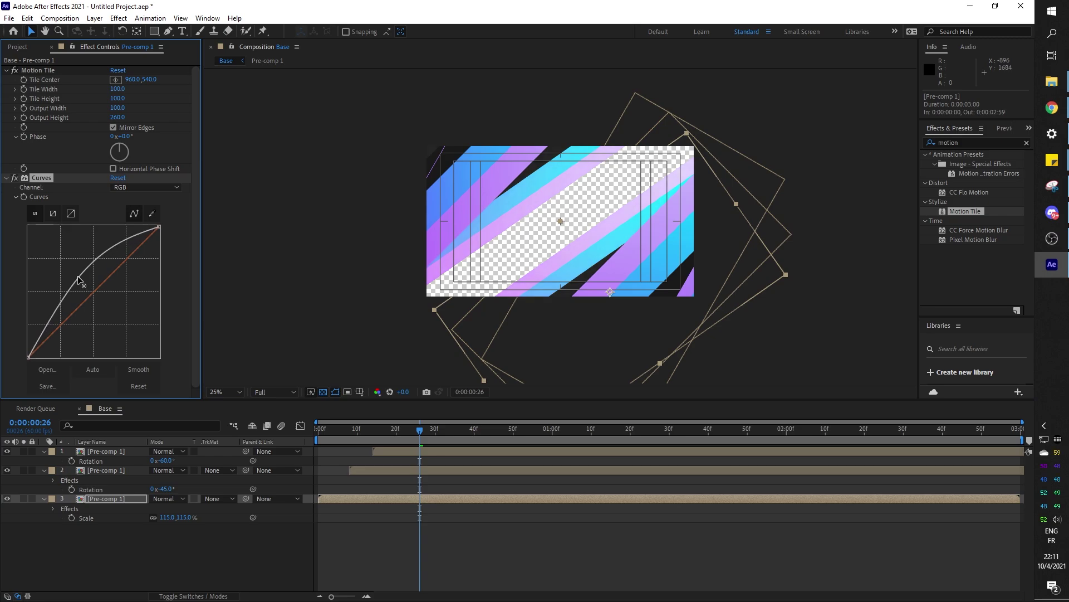
Step: Raise the RGB curve on the middle -45° layer to brighten its stripes, and preview the transition from the start
{"action": "left_click", "coordinate": [106, 470]}
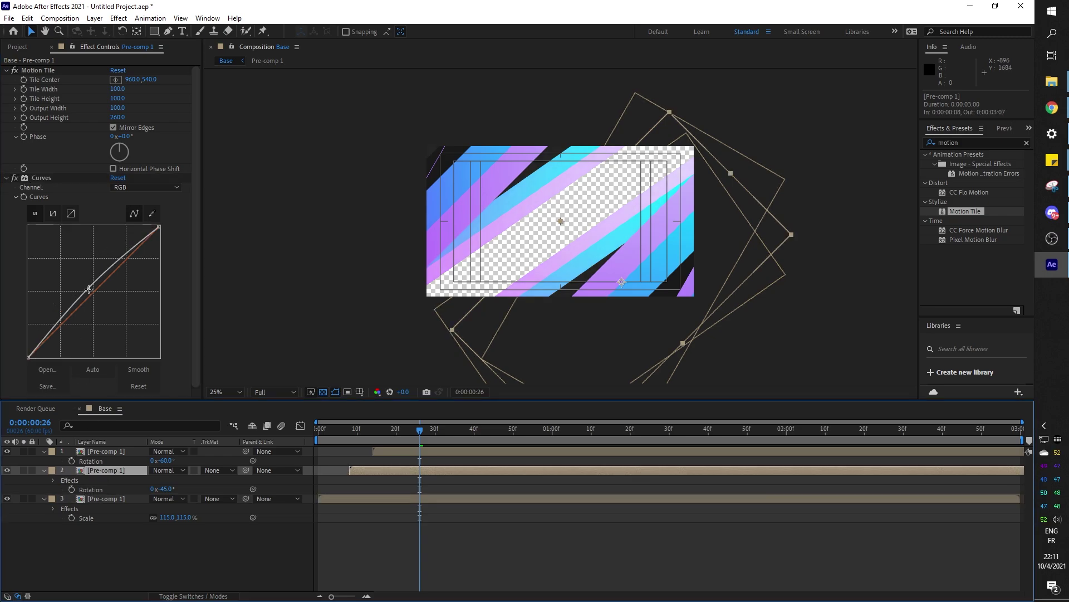
{"action": "left_click_drag", "start_coordinate": [89, 289], "coordinate": [85, 284]}
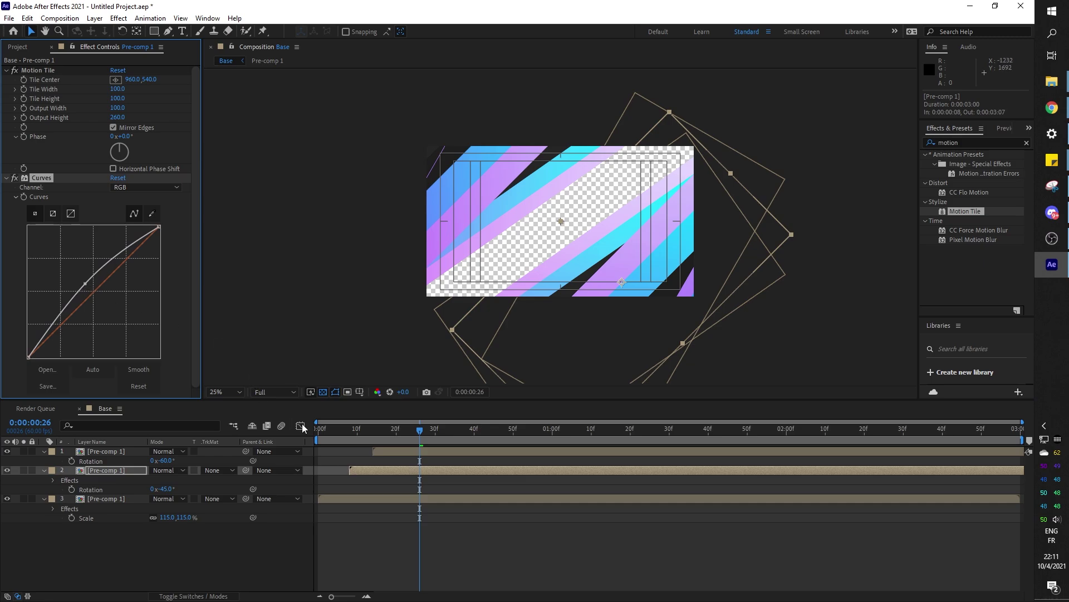
{"action": "key", "text": "Home"}
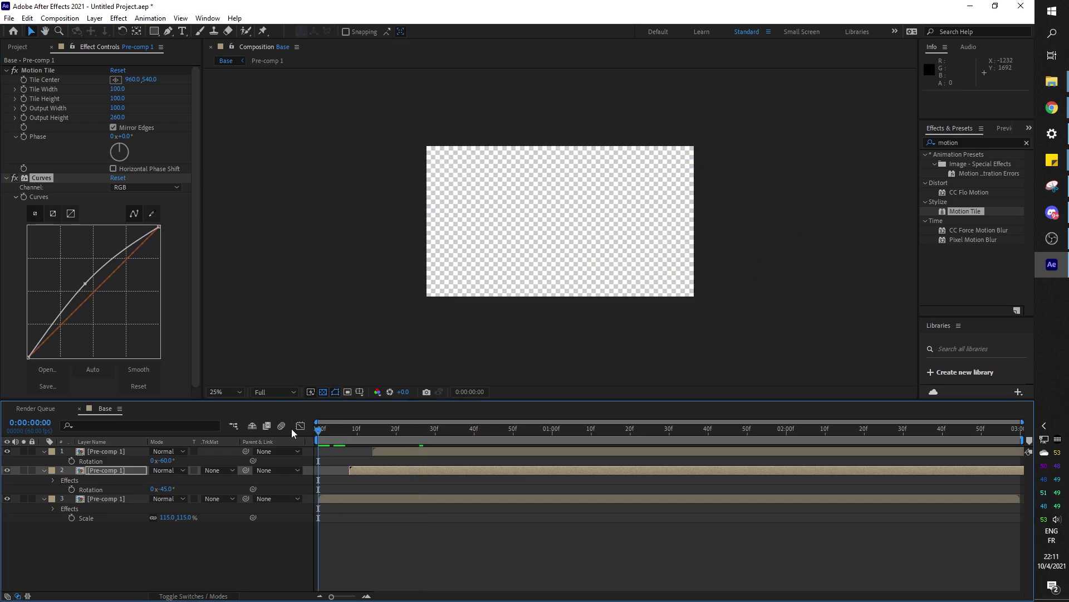
{"action": "key", "text": "space"}
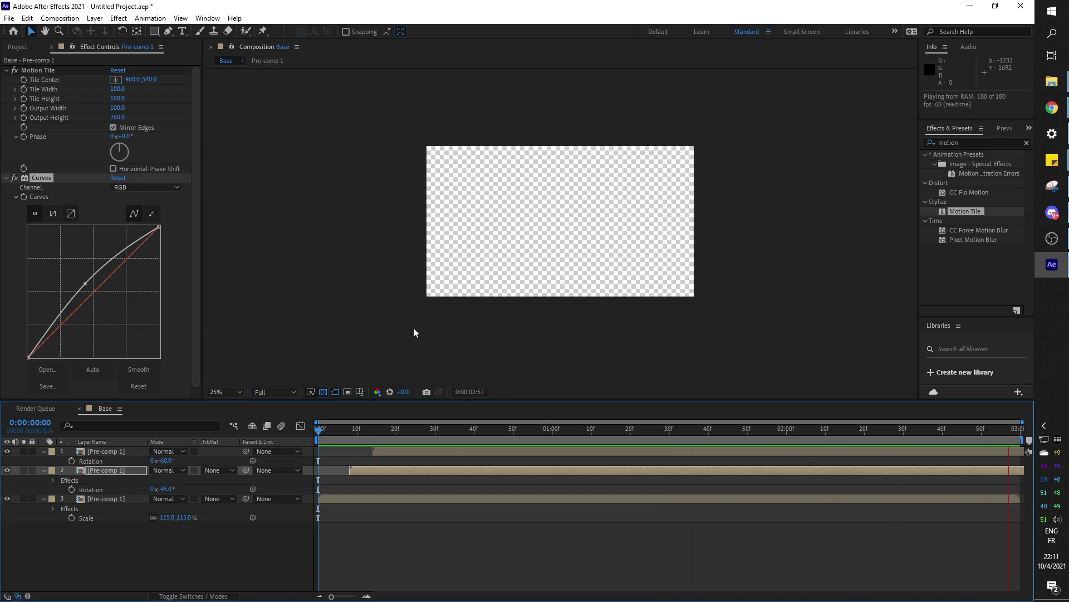
{"action": "key", "text": "space"}
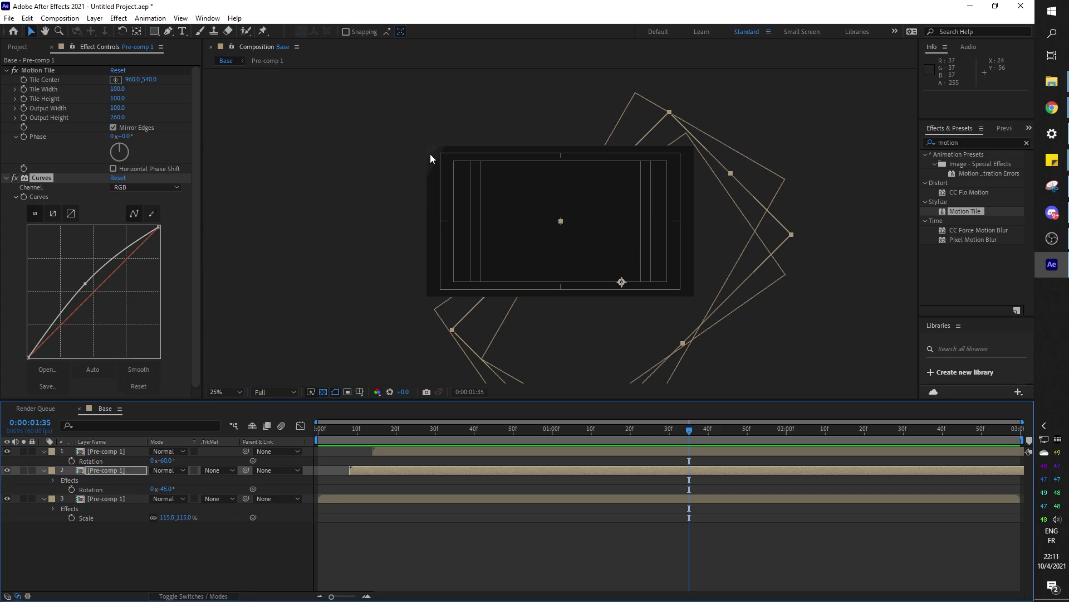
Step: Set the Motion Tile output height to 430 on the bottom layer, 510 on the middle and 460 on the top, and preview the transition
{"action": "left_click_drag", "start_coordinate": [393, 432], "coordinate": [435, 446]}
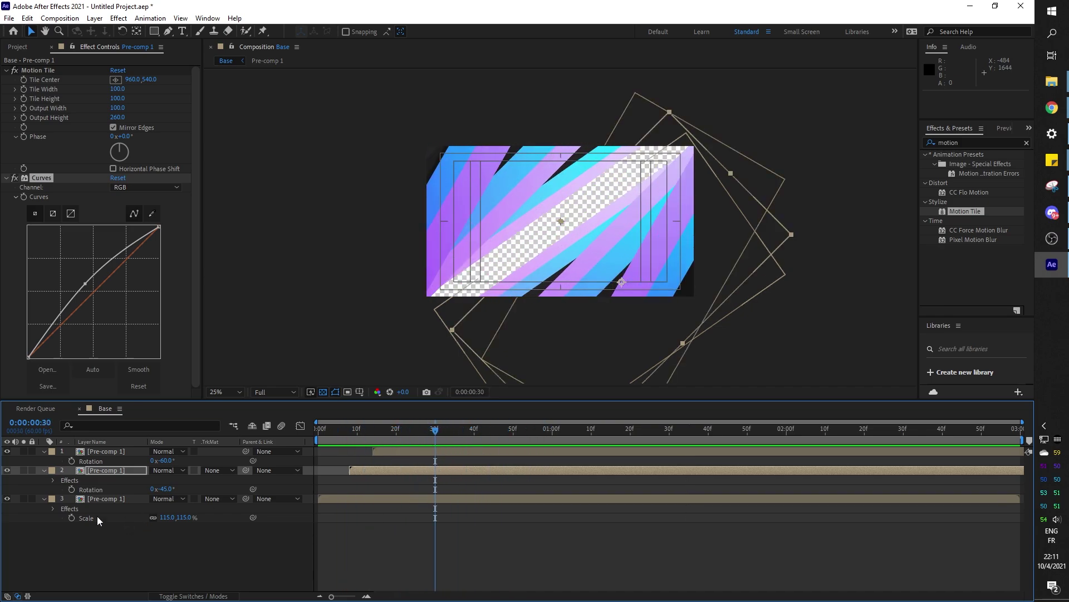
{"action": "left_click", "coordinate": [102, 498]}
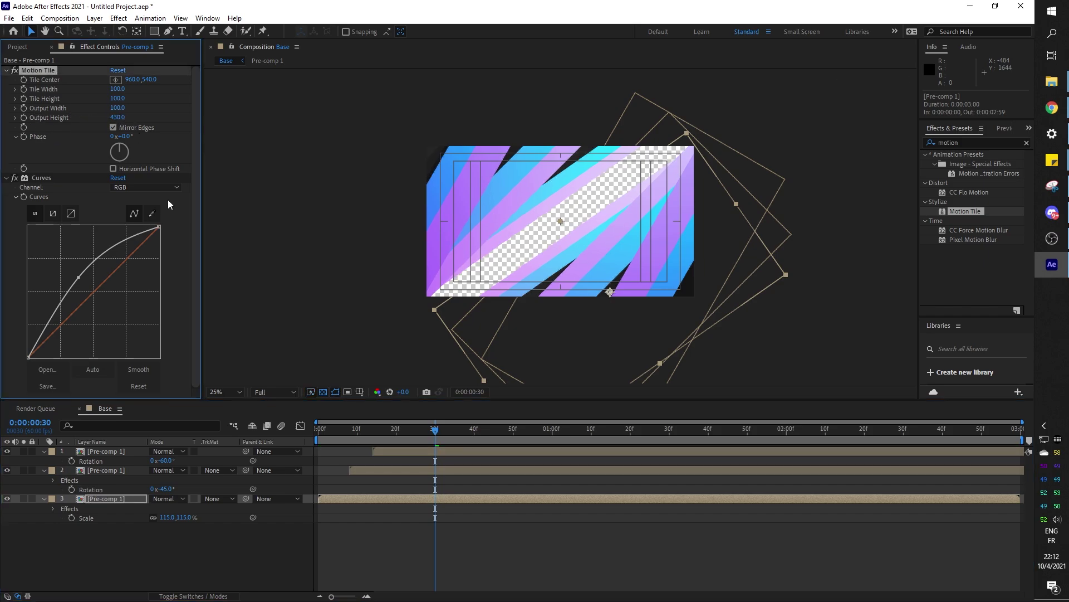
{"action": "left_click", "coordinate": [383, 475]}
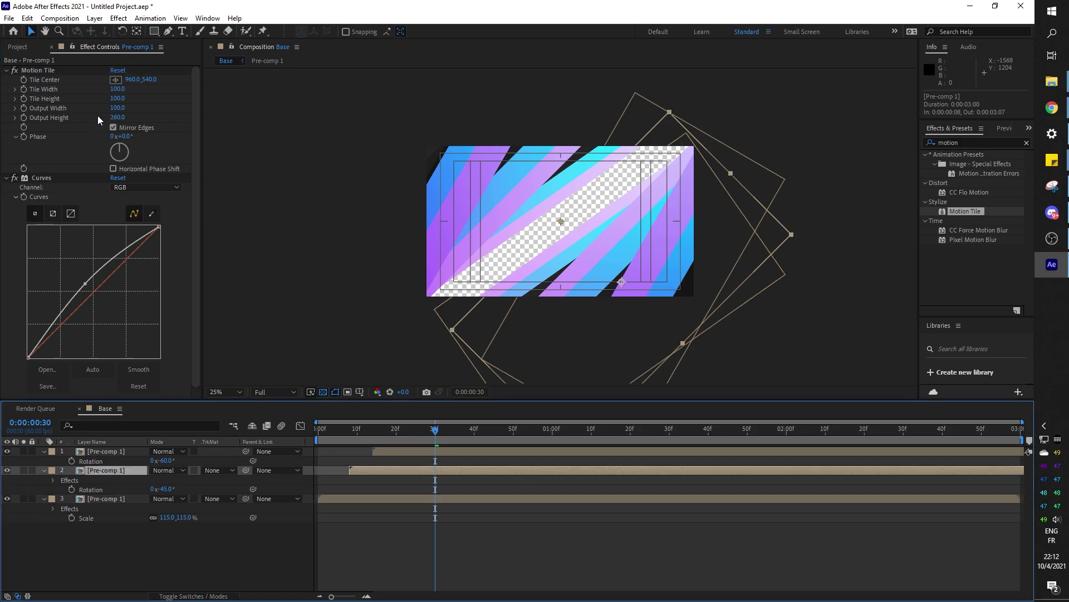
{"action": "left_click_drag", "start_coordinate": [117, 118], "coordinate": [124, 118]}
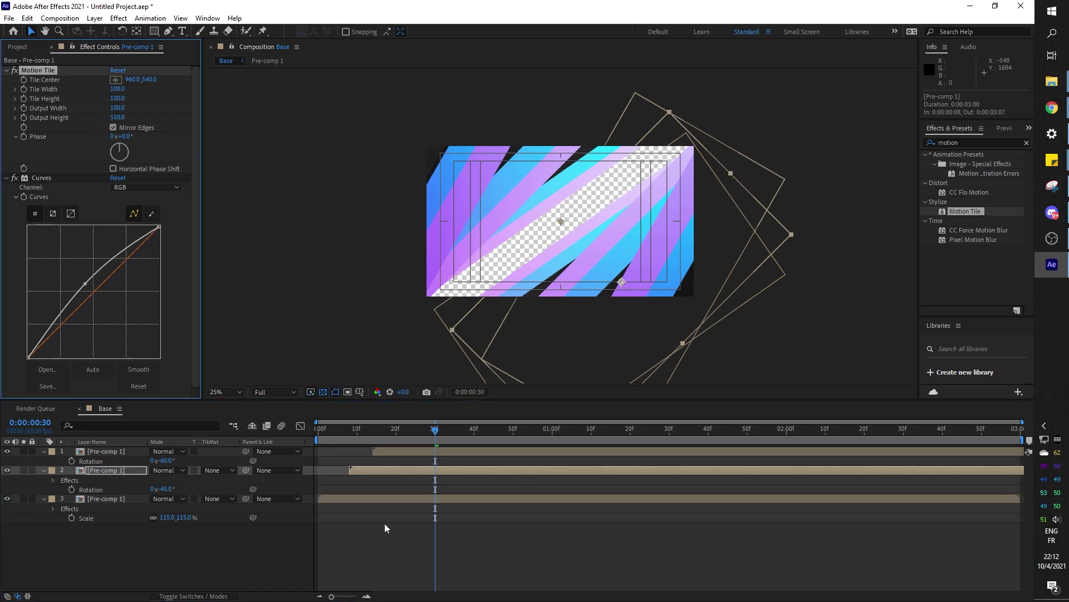
{"action": "left_click", "coordinate": [397, 453]}
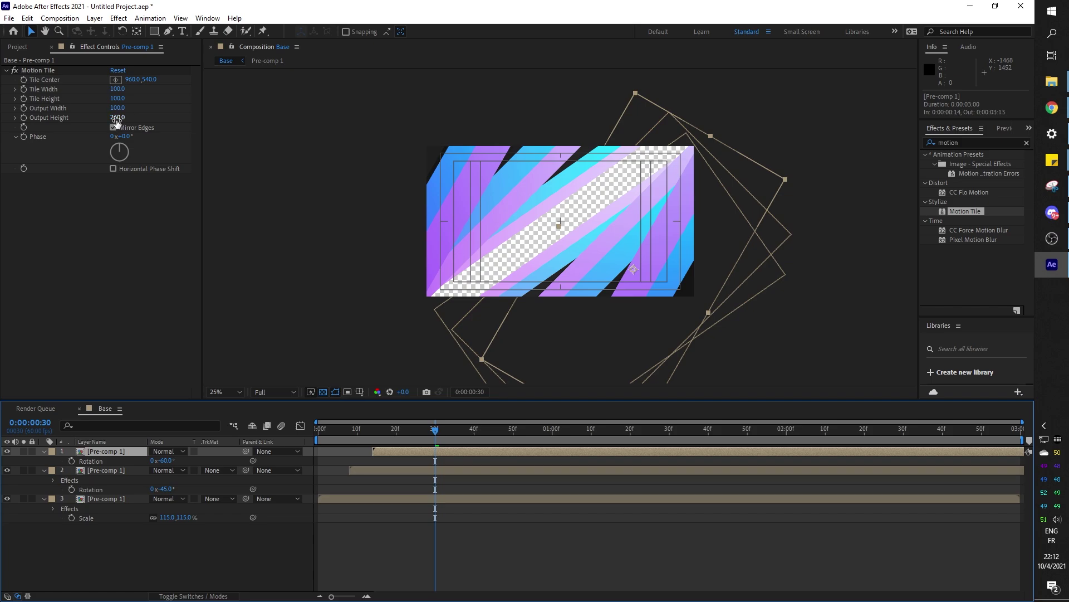
{"action": "left_click_drag", "start_coordinate": [118, 118], "coordinate": [128, 120]}
{"action": "left_click_drag", "start_coordinate": [349, 428], "coordinate": [292, 436]}
{"action": "key", "text": "space"}
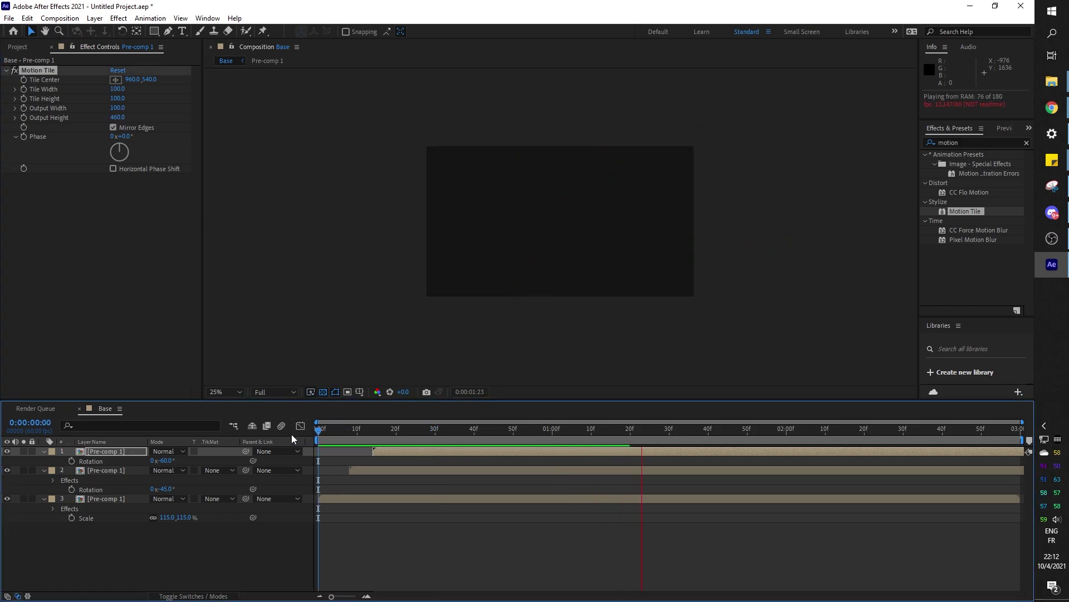
{"action": "key", "text": "space"}
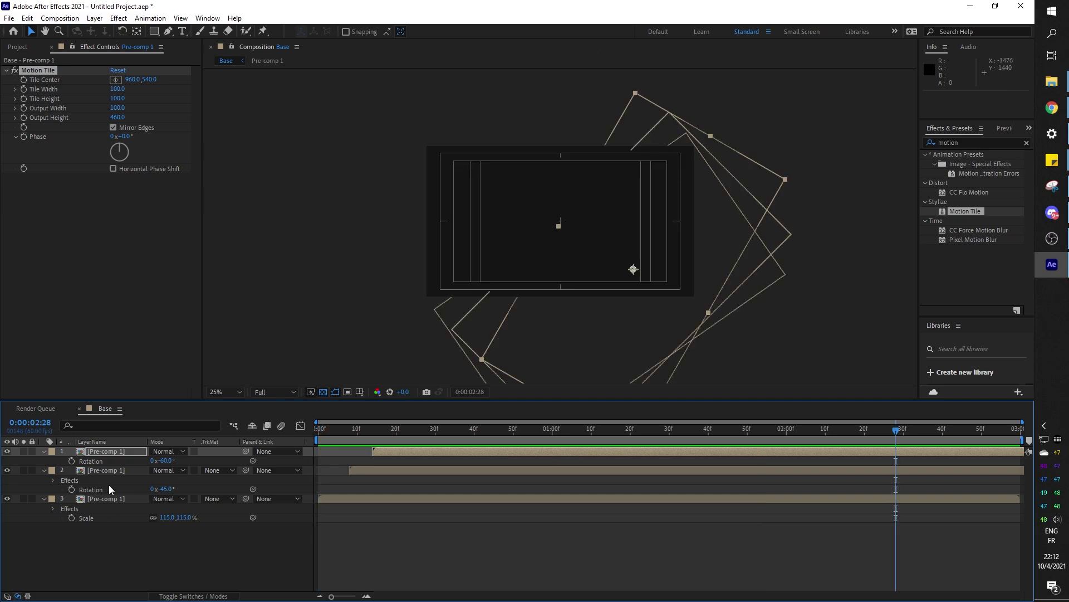
Step: Create a new square composition of 1080 × 1080 px at 60 fps, lasting 3 seconds
{"action": "left_click", "coordinate": [137, 549]}
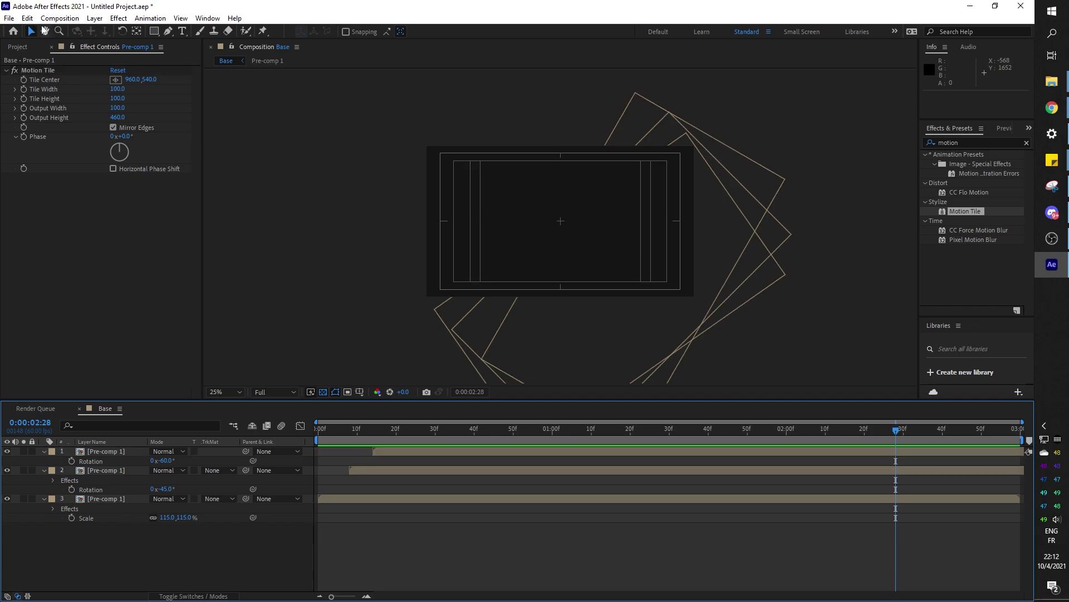
{"action": "left_click", "coordinate": [60, 18]}
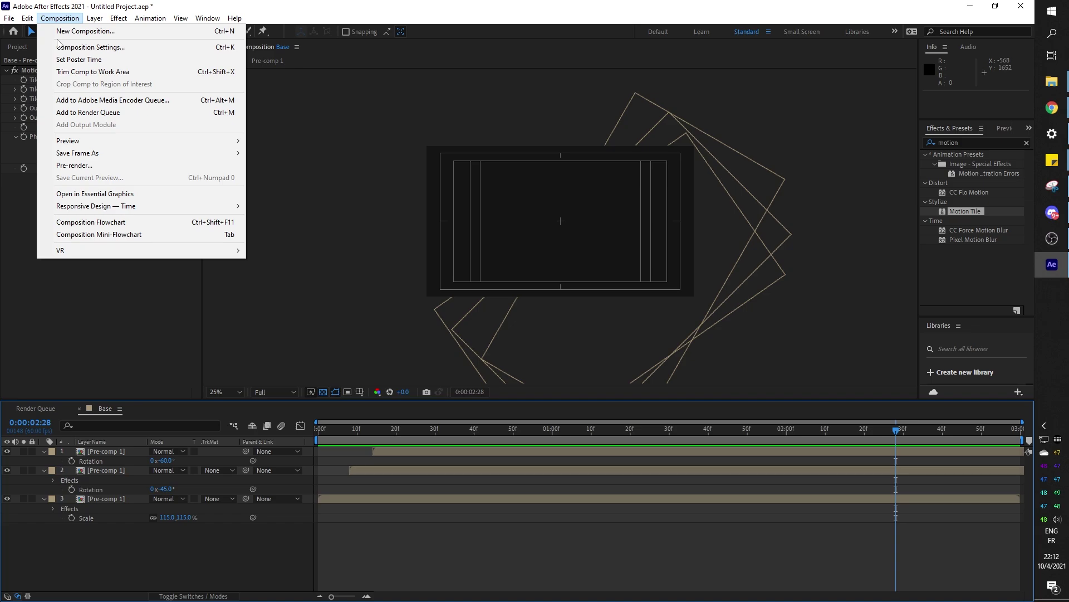
{"action": "left_click", "coordinate": [73, 32]}
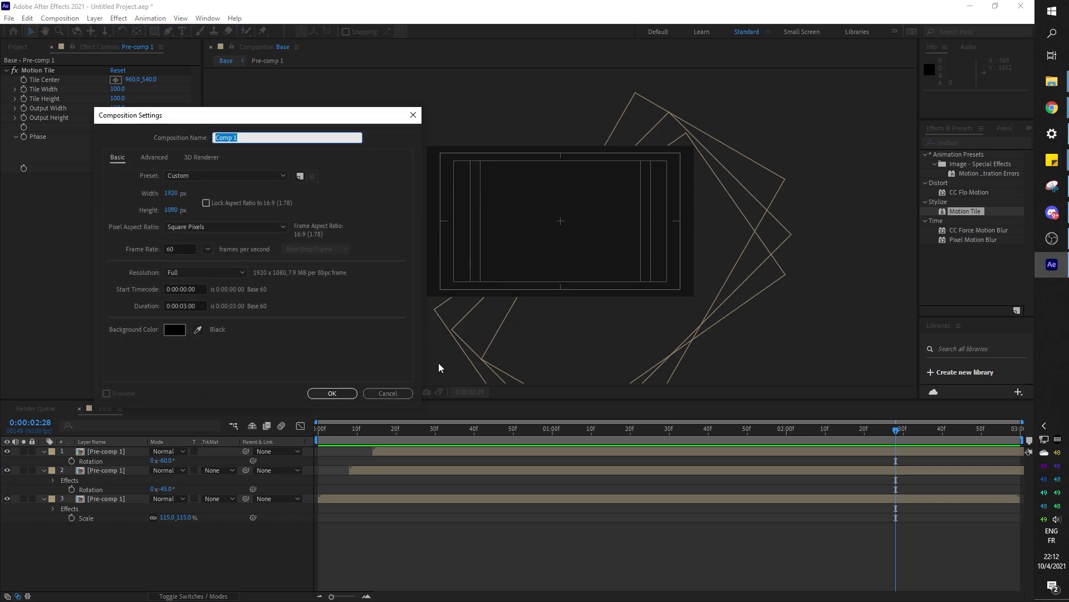
{"action": "left_click", "coordinate": [171, 194]}
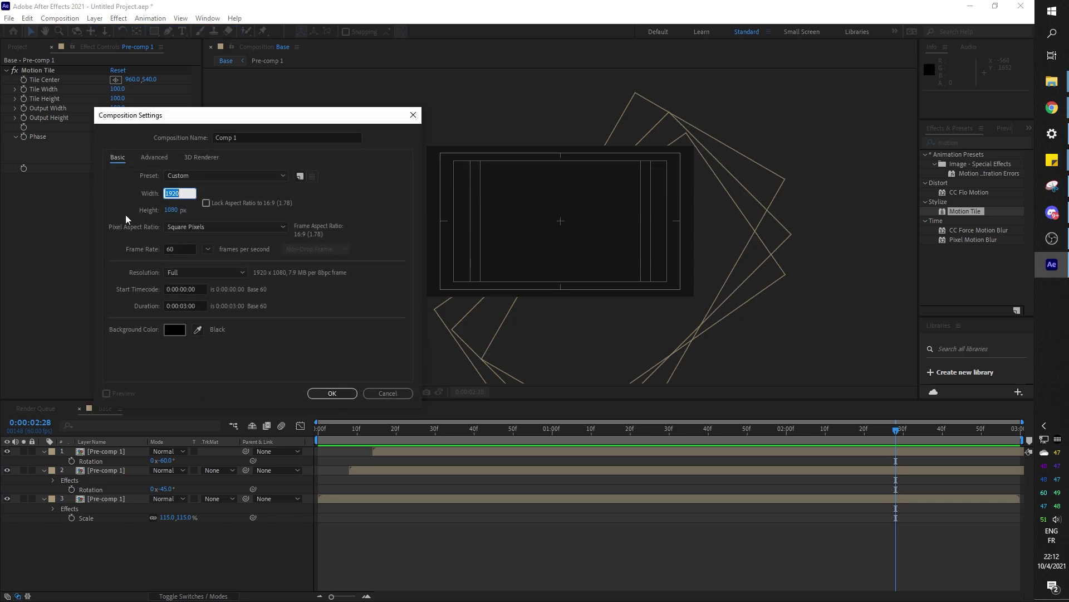
{"action": "type", "text": "1080"}
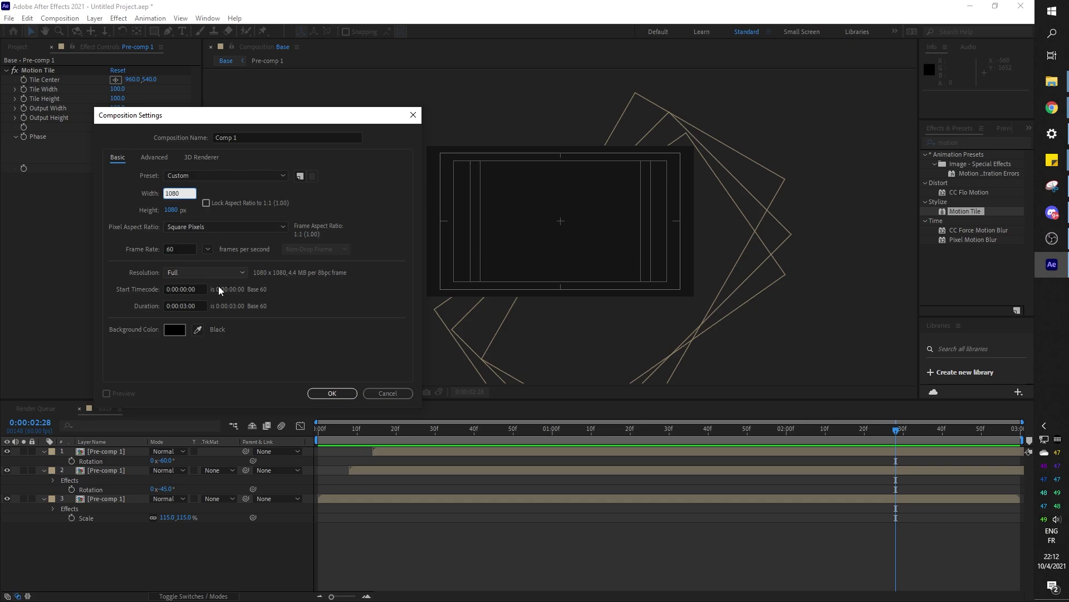
{"action": "left_click", "coordinate": [333, 394]}
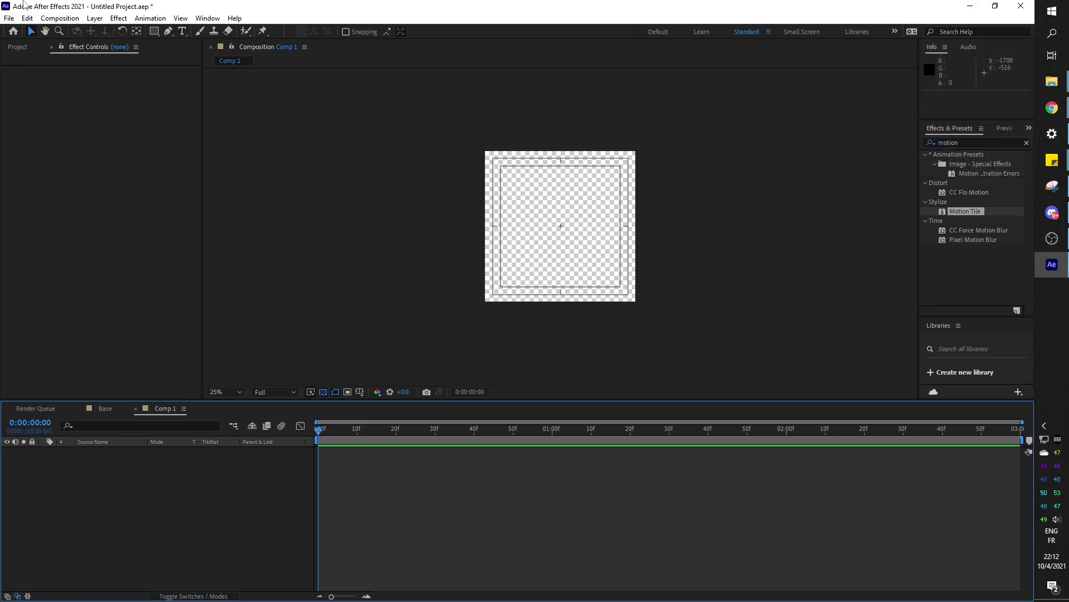
Step: Rename the new square composition as LOGO in its composition settings
{"action": "left_click", "coordinate": [60, 17]}
{"action": "left_click", "coordinate": [72, 46]}
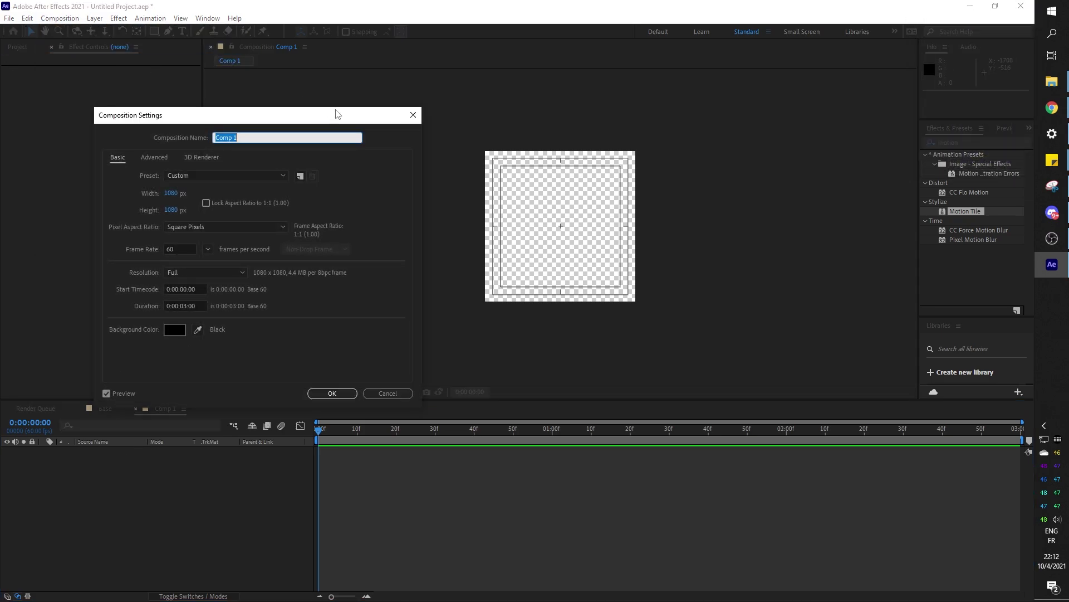
{"action": "type", "text": "LOGO"}
{"action": "key", "text": "Return"}
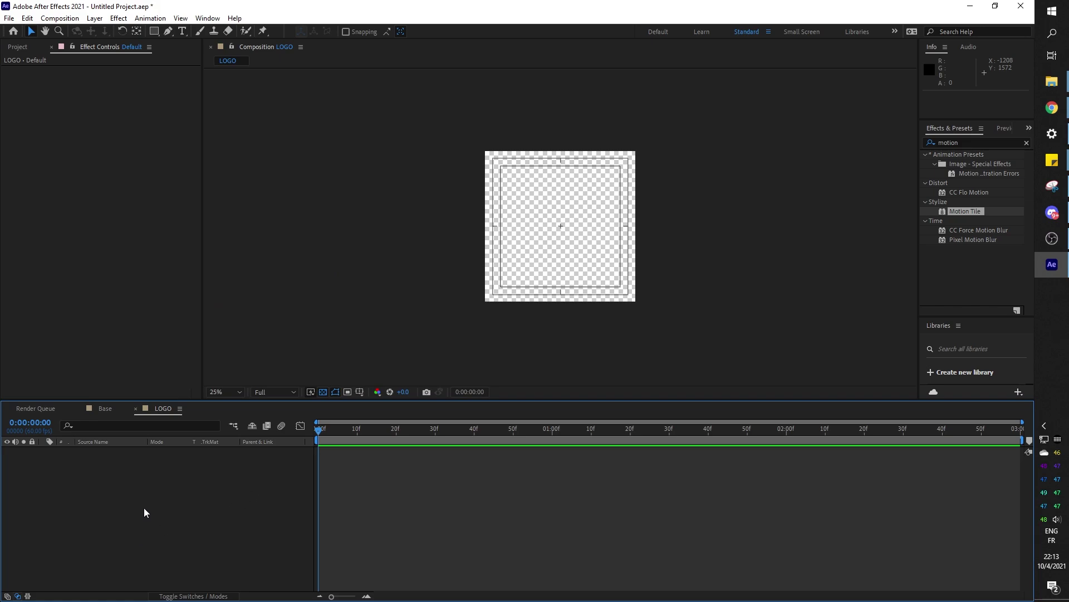
Step: Add the LOGO composition as the top layer of Base and scale it to 69% at 0:00:01:00
{"action": "left_click", "coordinate": [100, 408]}
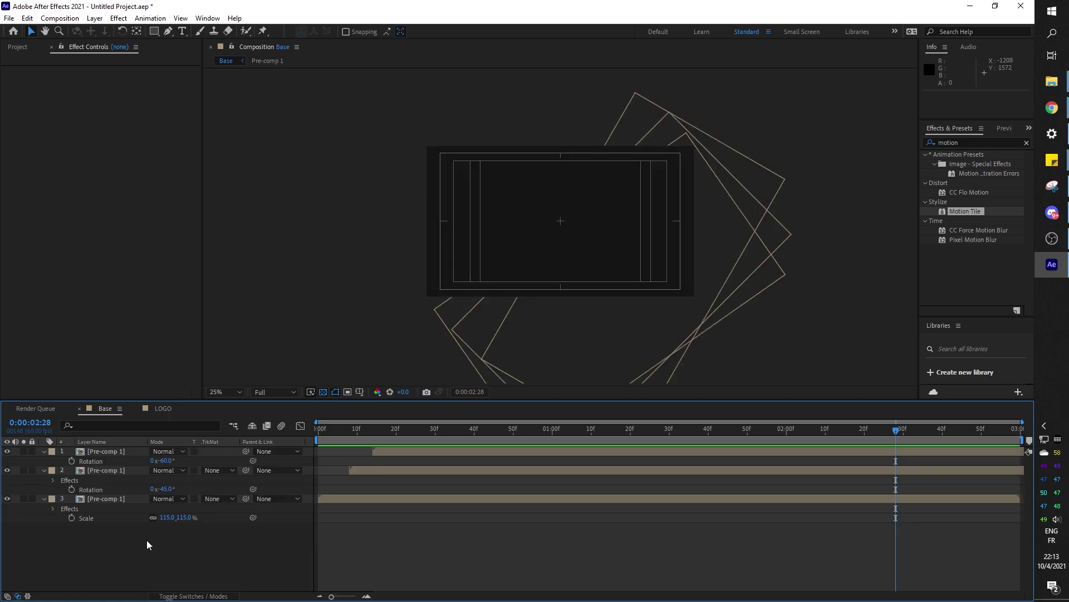
{"action": "left_click", "coordinate": [18, 46]}
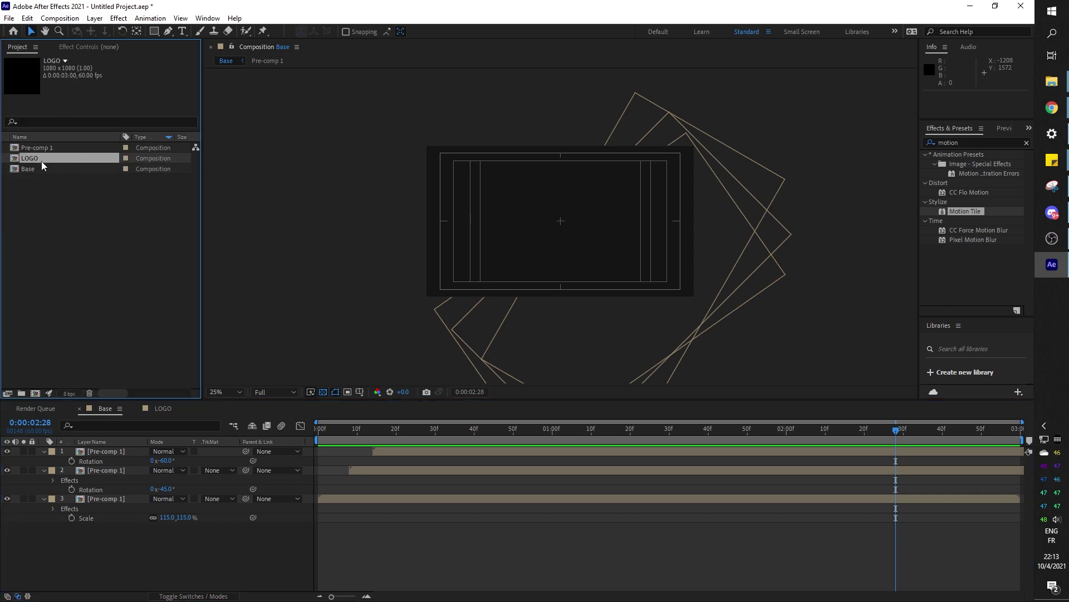
{"action": "left_click_drag", "start_coordinate": [32, 159], "coordinate": [101, 449]}
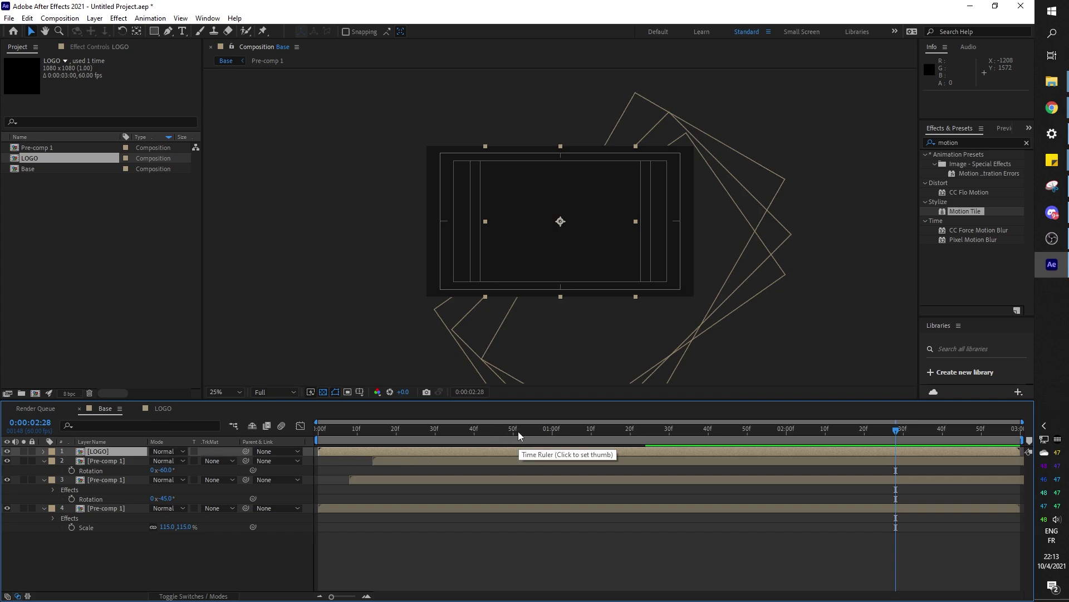
{"action": "mouse_move", "coordinate": [563, 432]}
{"action": "left_mouse_down"}
{"action": "mouse_move", "coordinate": [456, 436]}
{"action": "mouse_move", "coordinate": [553, 436]}
{"action": "left_mouse_up"}
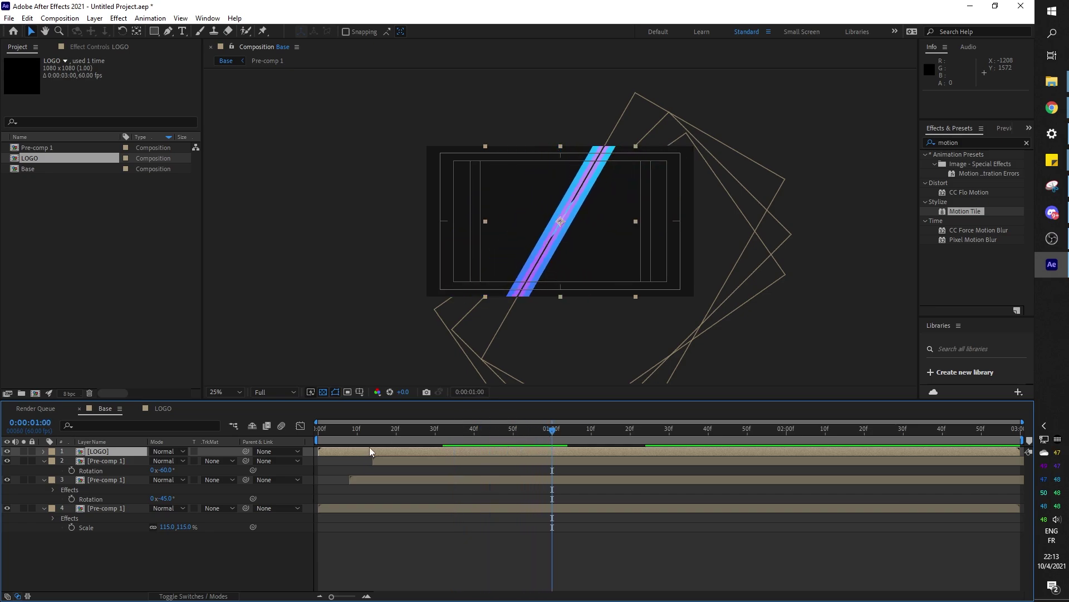
{"action": "key", "text": "s"}
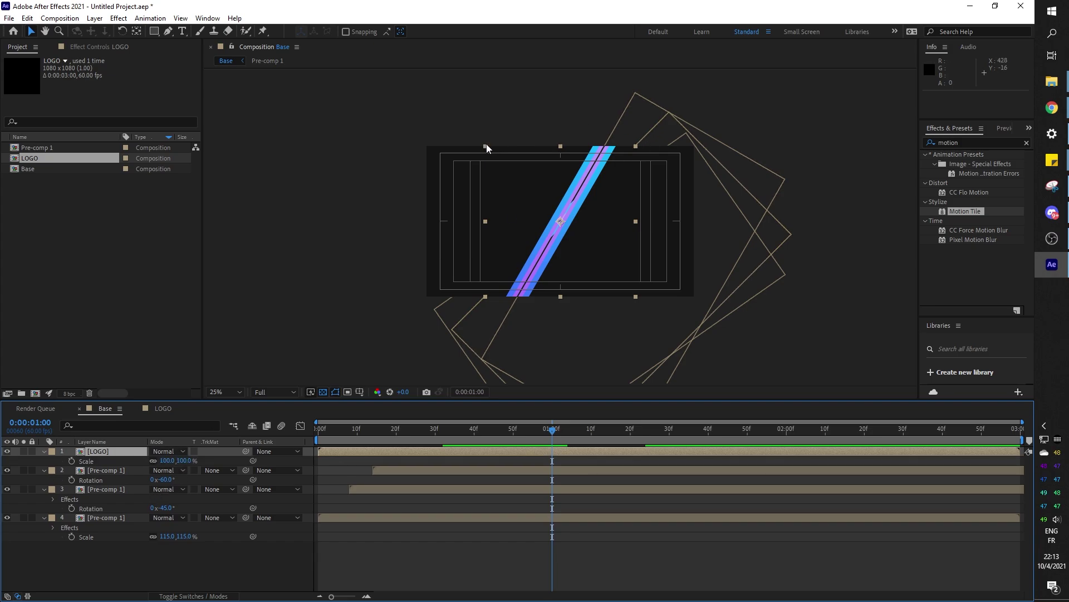
{"action": "left_click_drag", "start_coordinate": [168, 461], "coordinate": [150, 461]}
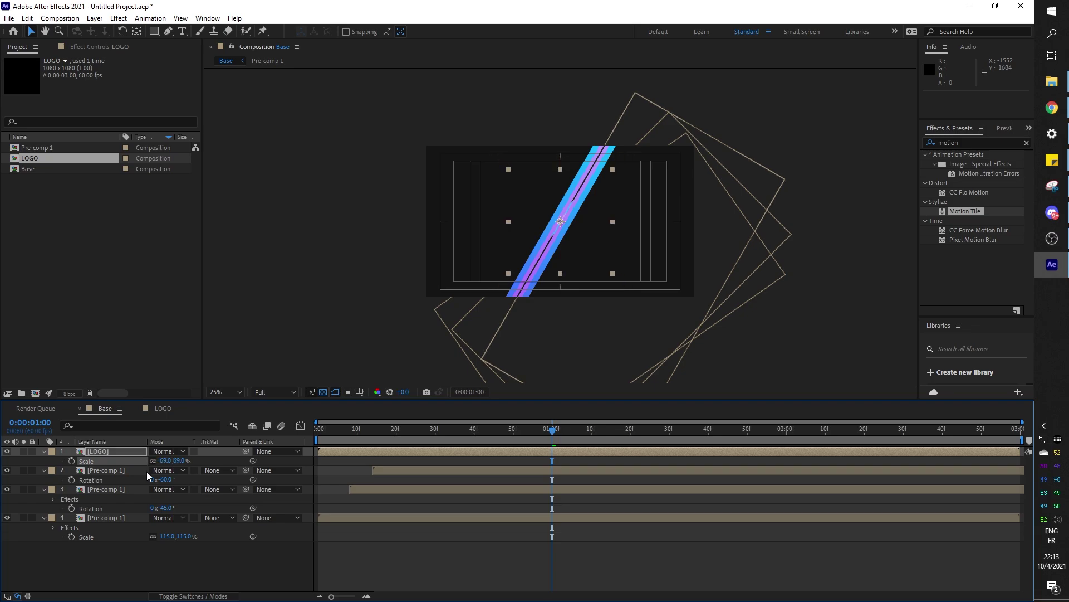
Step: Place LOGO.png in the LOGO composition at 43% scale and return to the Base composition
{"action": "left_click", "coordinate": [151, 409]}
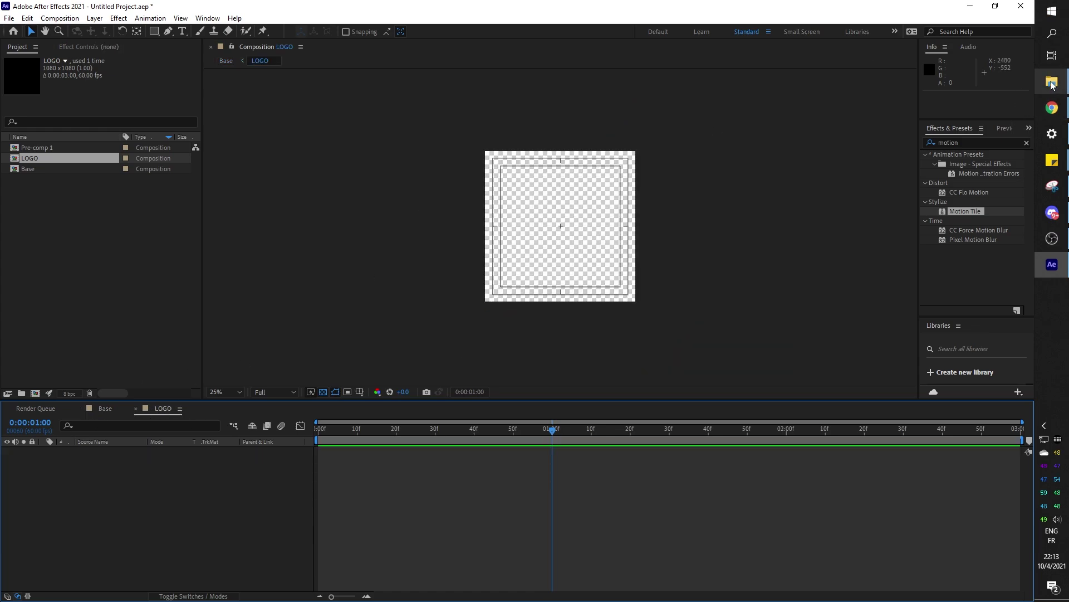
{"action": "left_click_drag", "start_coordinate": [1051, 83], "coordinate": [122, 503]}
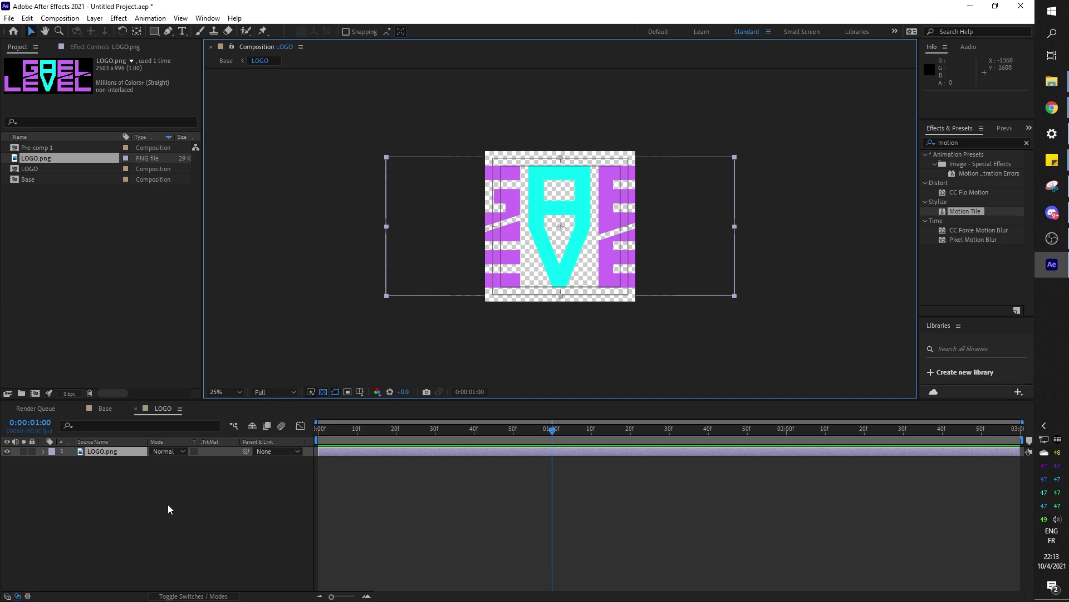
{"action": "key", "text": "s"}
{"action": "left_click_drag", "start_coordinate": [167, 461], "coordinate": [138, 468]}
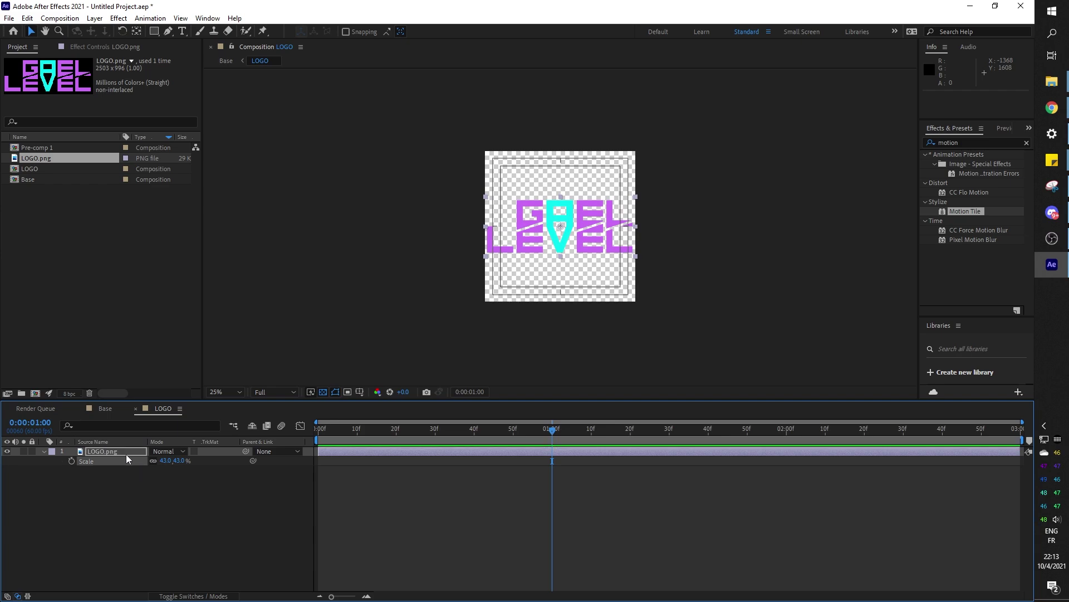
{"action": "left_click", "coordinate": [115, 499]}
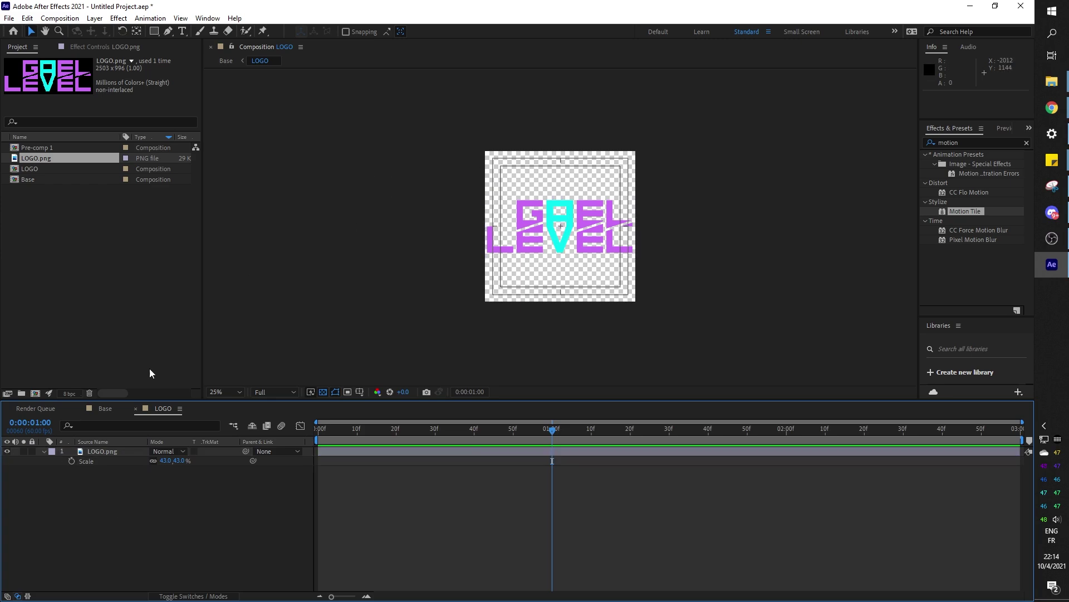
{"action": "left_click", "coordinate": [100, 407]}
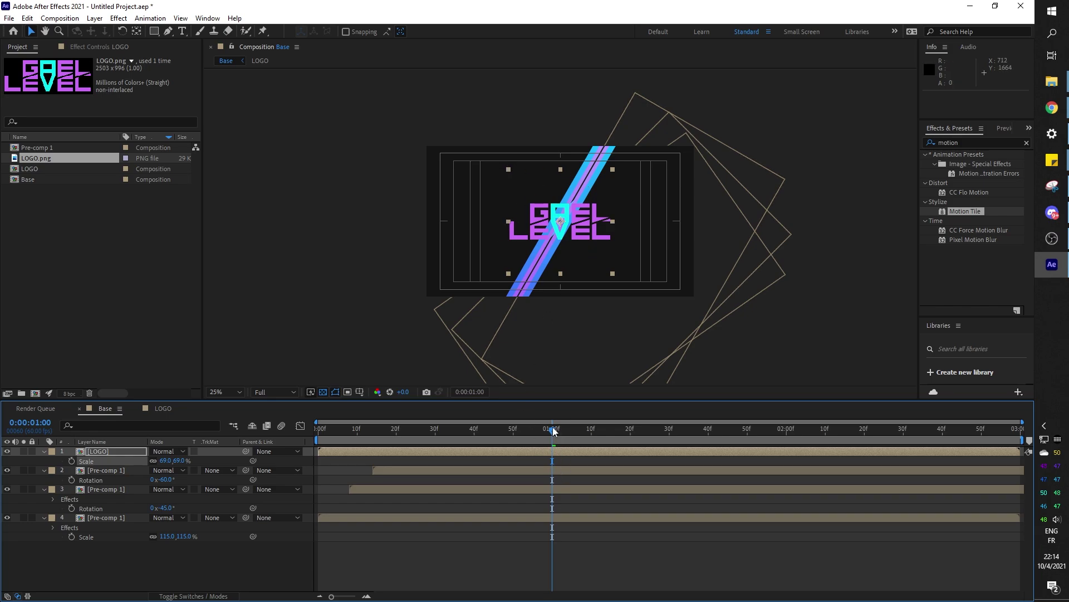
{"action": "scroll", "coordinate": [423, 327], "scroll_direction": "up", "scroll_amount": 2}
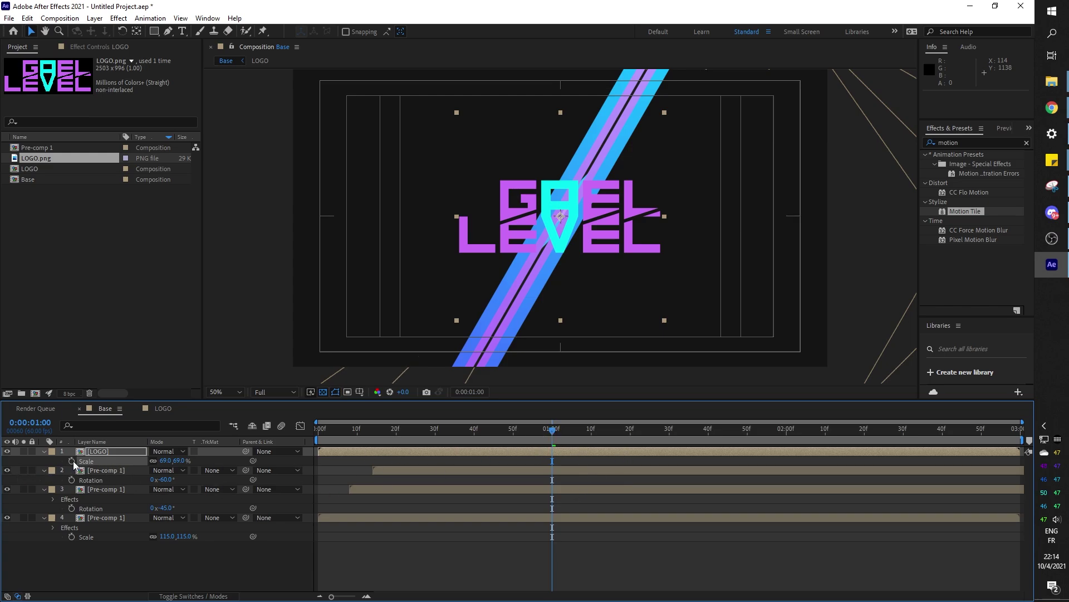
Step: Collapse the properties of all three Pre-comp 1 layers in the Base composition
{"action": "left_click", "coordinate": [44, 470]}
{"action": "left_click", "coordinate": [43, 480]}
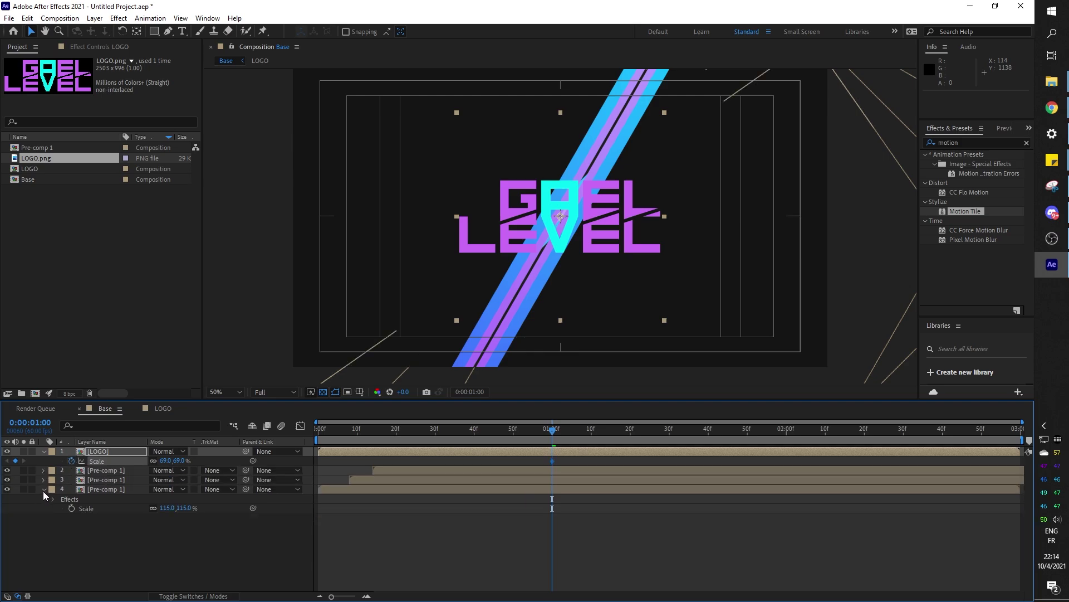
{"action": "left_click", "coordinate": [43, 489]}
Step: Keyframe the LOGO layer's scale at 90% at 0:00:00:52 and 0% at 0:00:00:33, and preview the animation
{"action": "left_click_drag", "start_coordinate": [552, 431], "coordinate": [521, 430]}
{"action": "left_click_drag", "start_coordinate": [163, 462], "coordinate": [178, 461]}
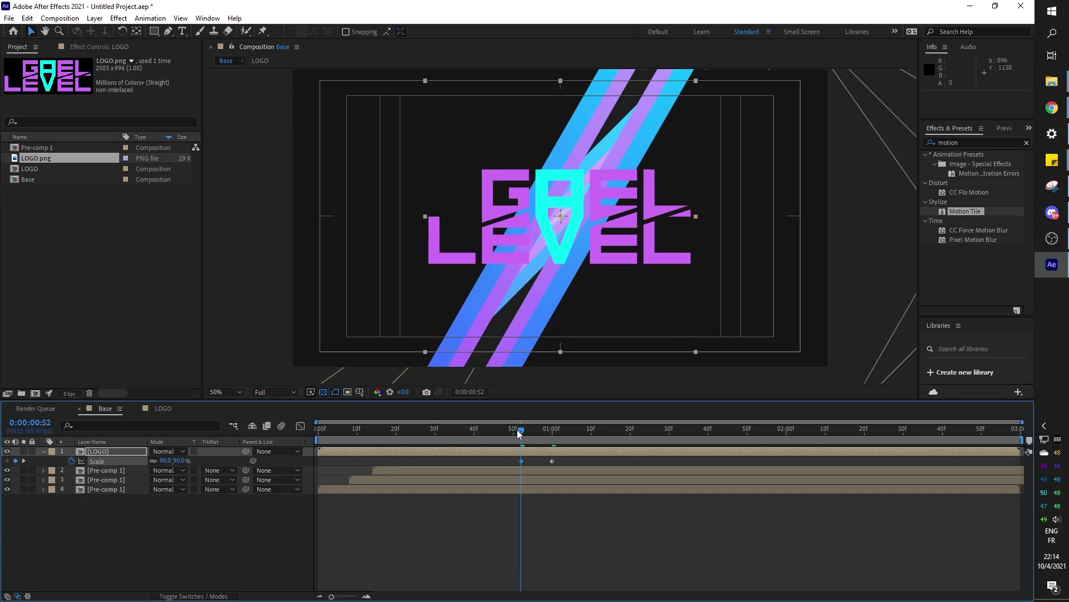
{"action": "left_click_drag", "start_coordinate": [518, 432], "coordinate": [448, 433]}
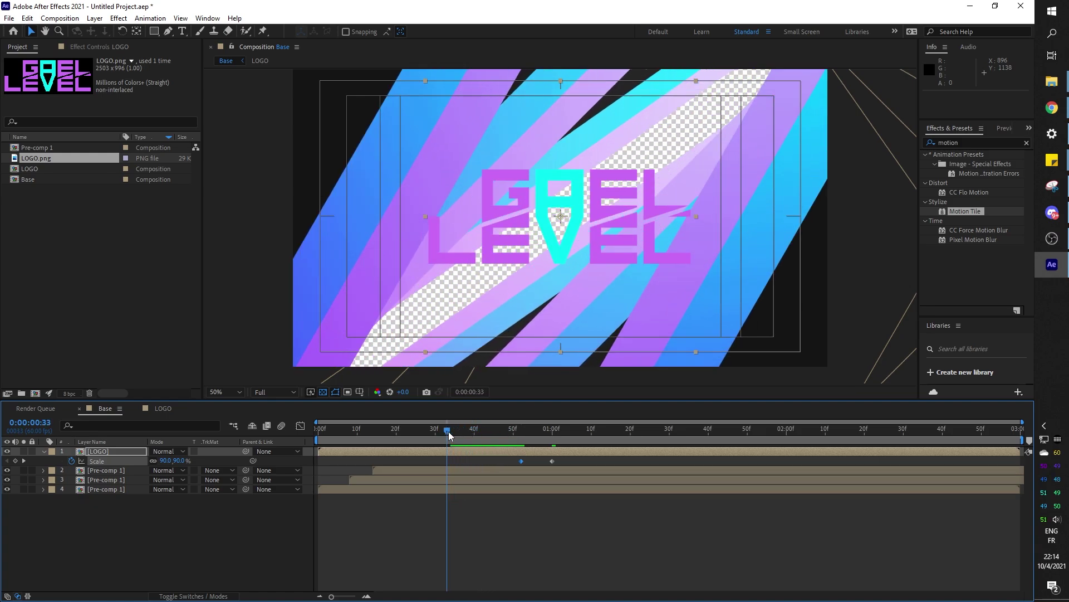
{"action": "left_click", "coordinate": [164, 462]}
{"action": "type", "text": "0"}
{"action": "key", "text": "Return"}
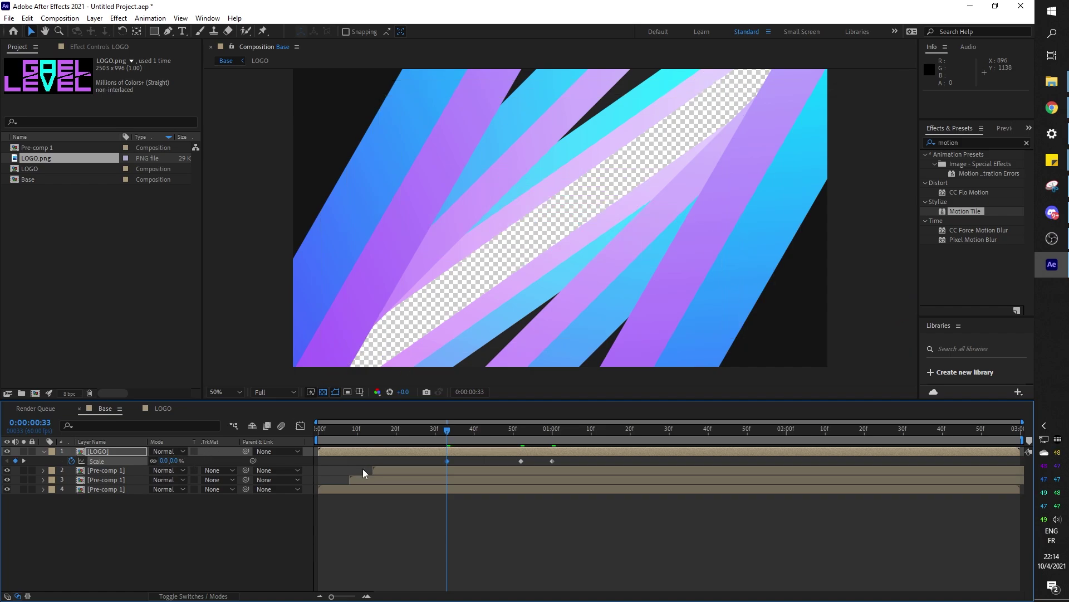
{"action": "key", "text": "space"}
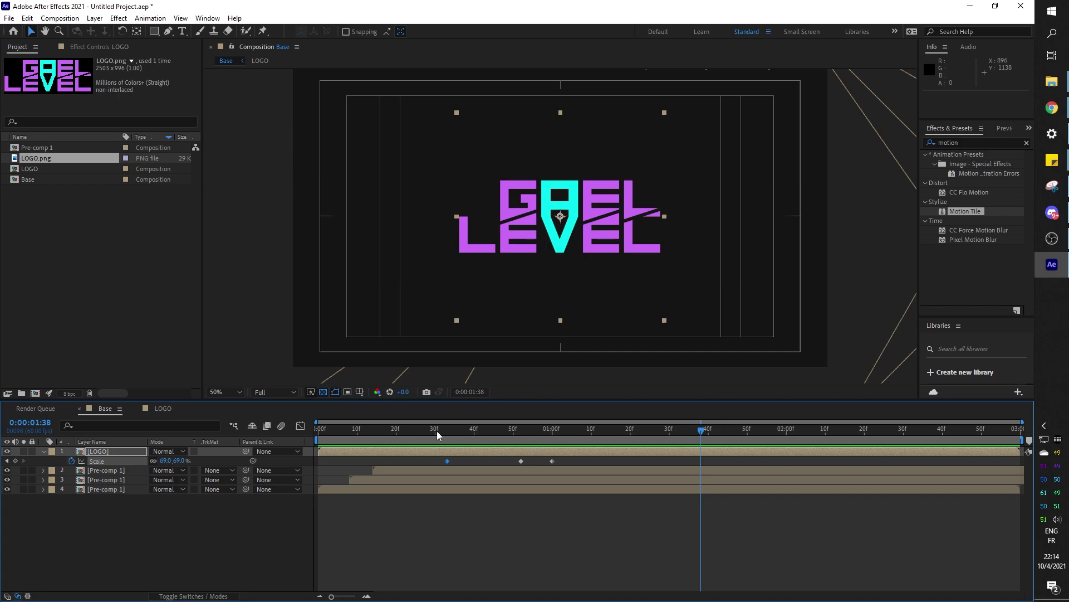
{"action": "left_click", "coordinate": [437, 430]}
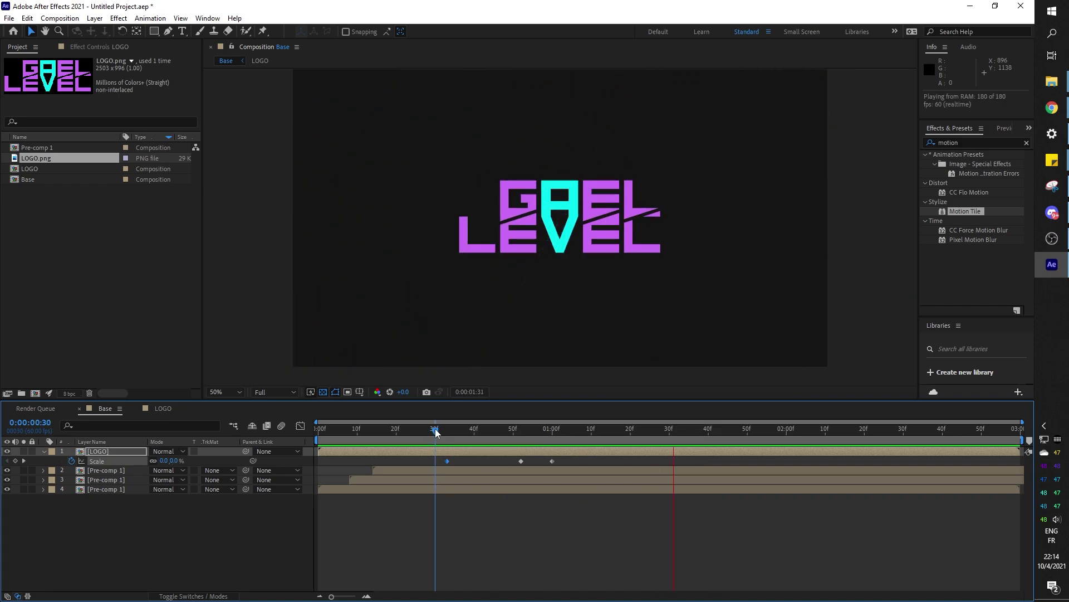
{"action": "key", "text": "space"}
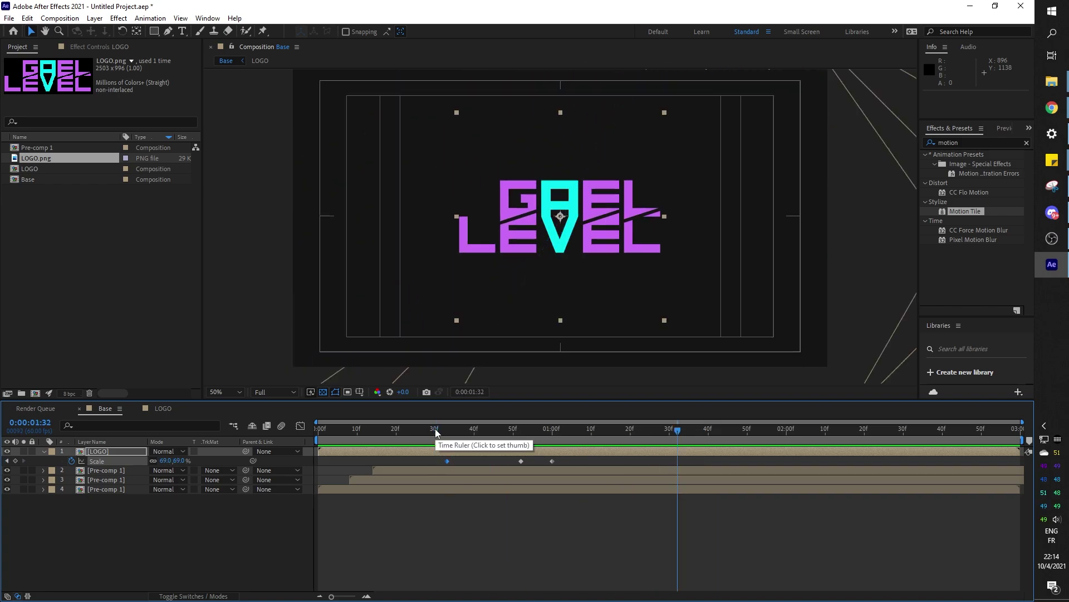
Step: Apply Easy Ease In to the LOGO layer's last scale keyframe and check its speed curve in the Graph Editor
{"action": "right_click", "coordinate": [553, 462]}
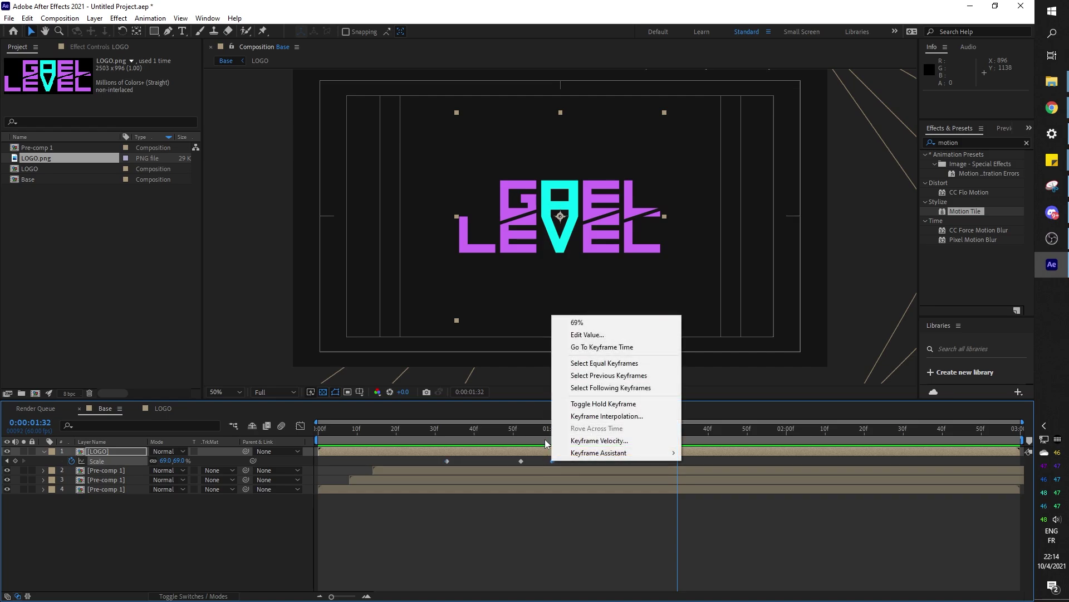
{"action": "mouse_move", "coordinate": [608, 453]}
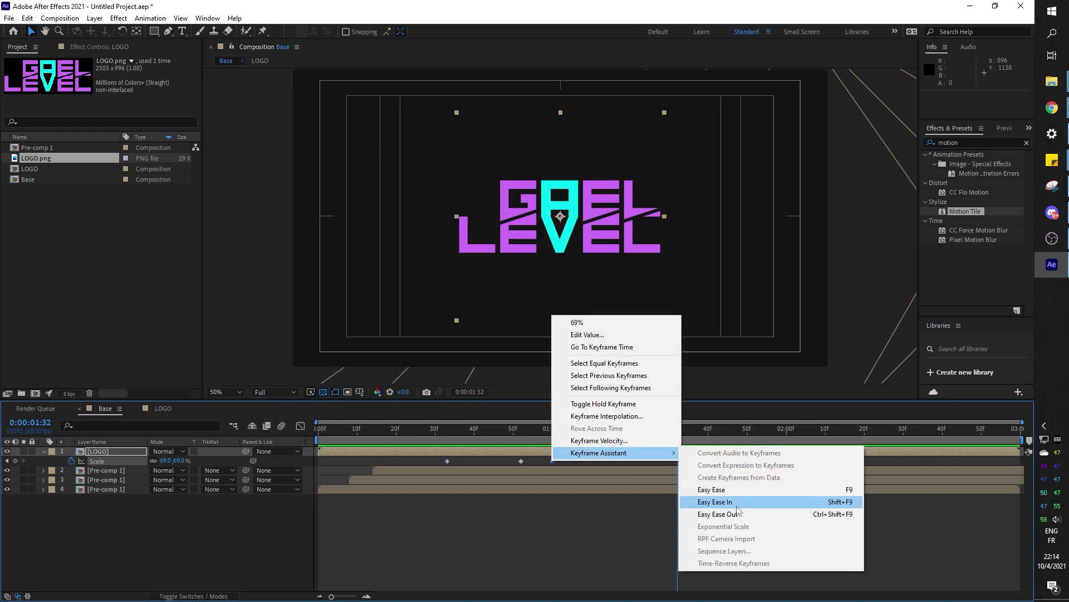
{"action": "left_click", "coordinate": [755, 508]}
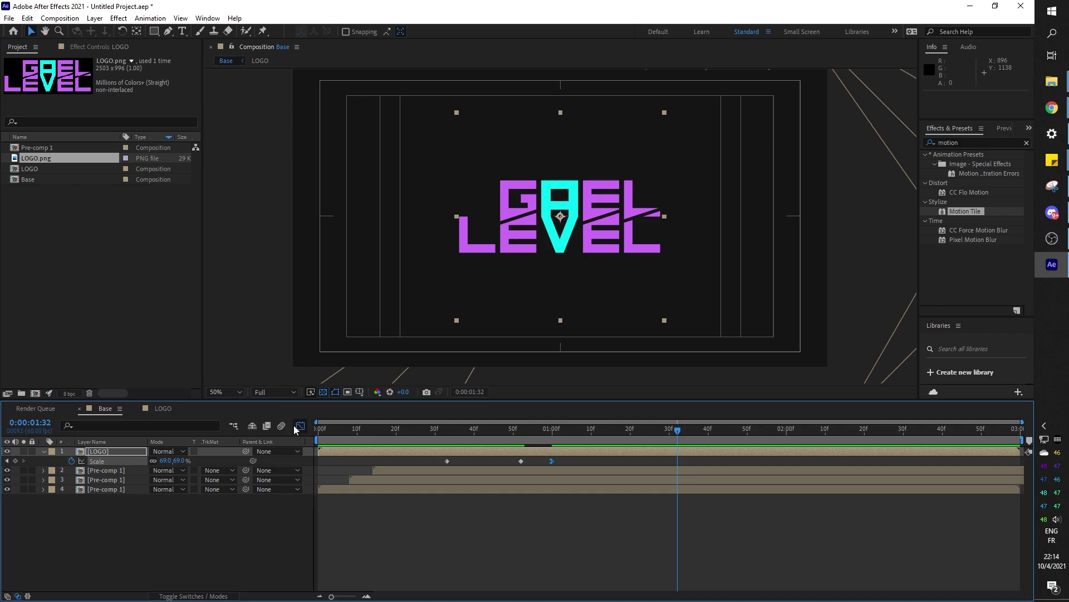
{"action": "left_click", "coordinate": [300, 425]}
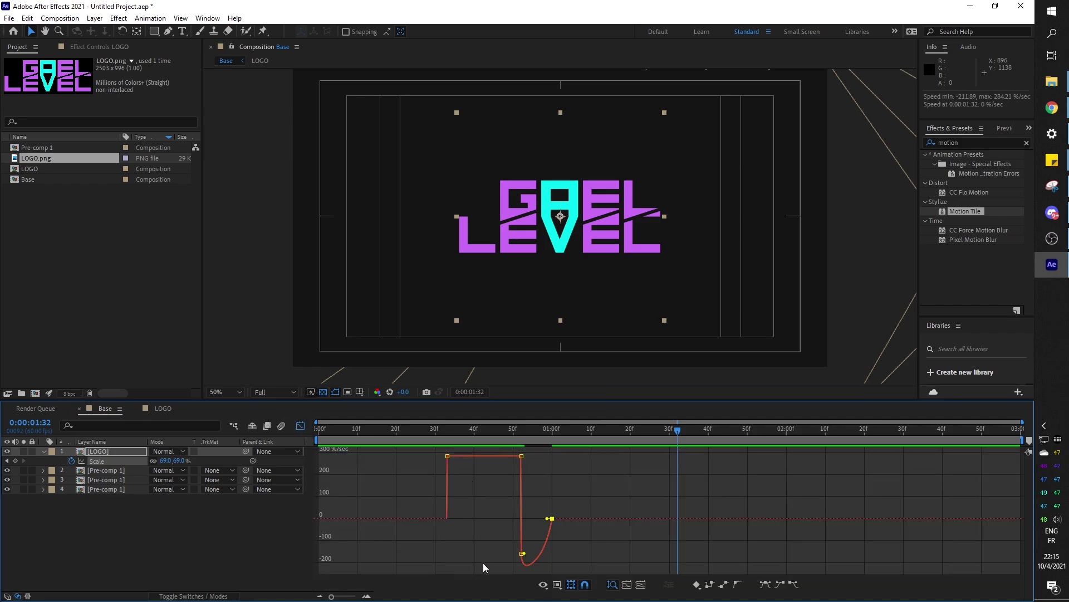
{"action": "mouse_move", "coordinate": [533, 556]}
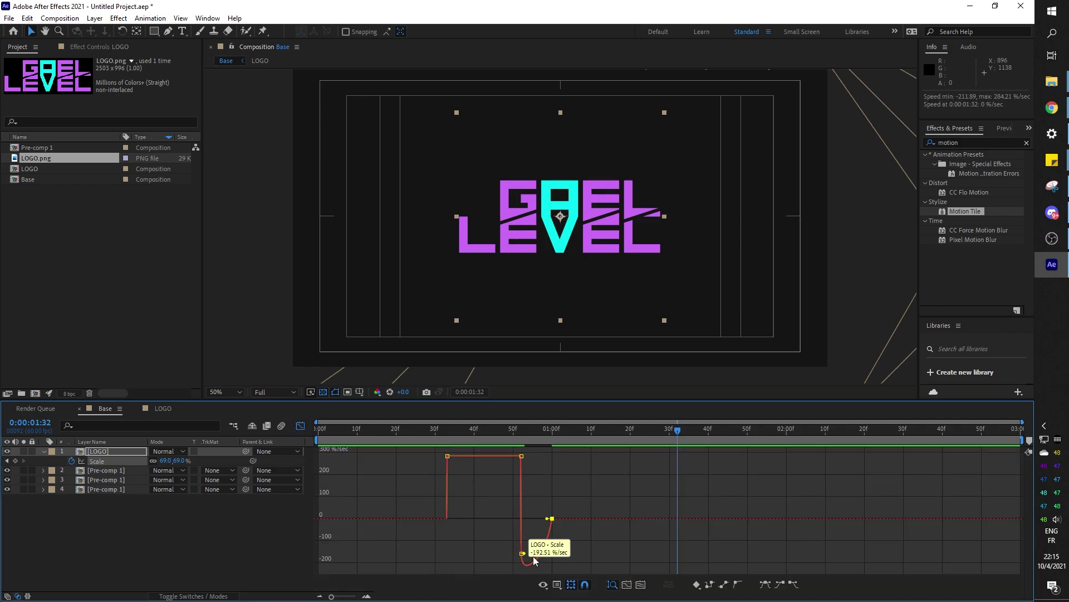
{"action": "left_click", "coordinate": [300, 426]}
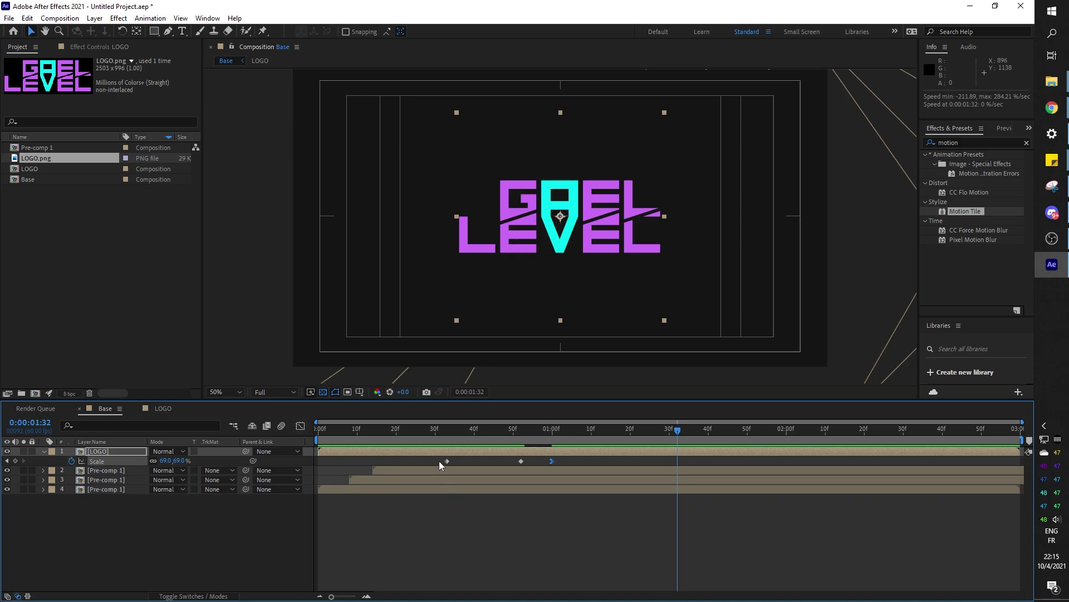
Step: Apply Easy Ease Out to the LOGO layer's first scale keyframe and preview the animation
{"action": "right_click", "coordinate": [446, 460]}
{"action": "mouse_move", "coordinate": [478, 452]}
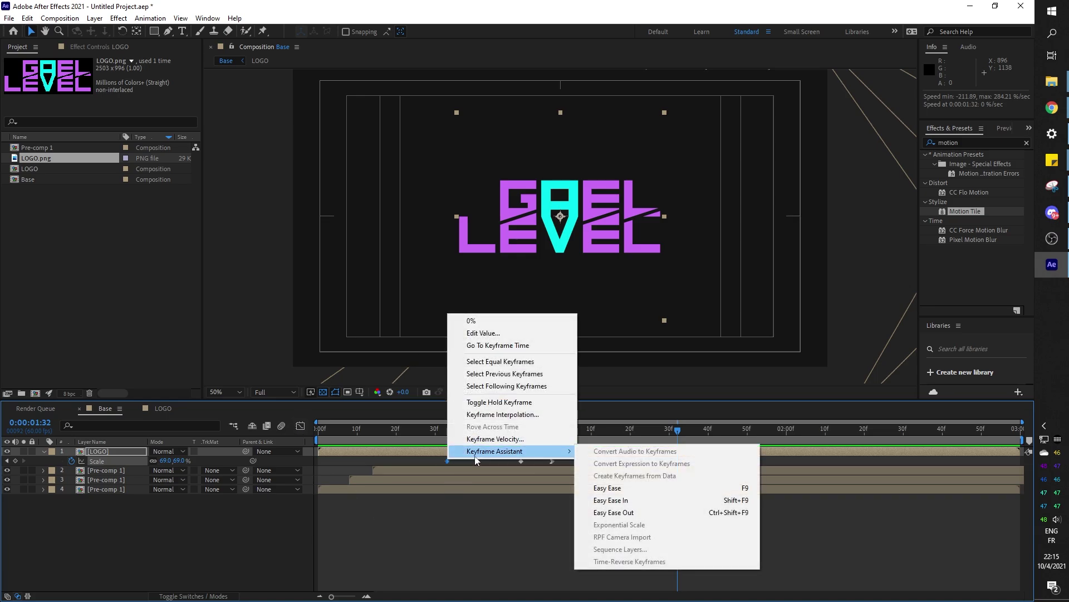
{"action": "left_click", "coordinate": [618, 512]}
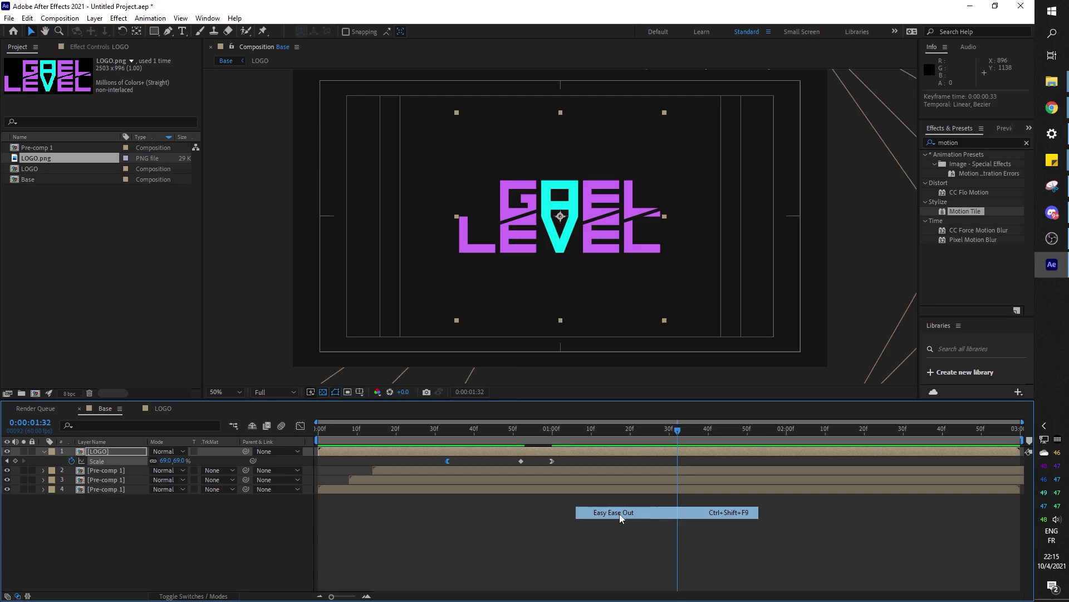
{"action": "left_click", "coordinate": [431, 436]}
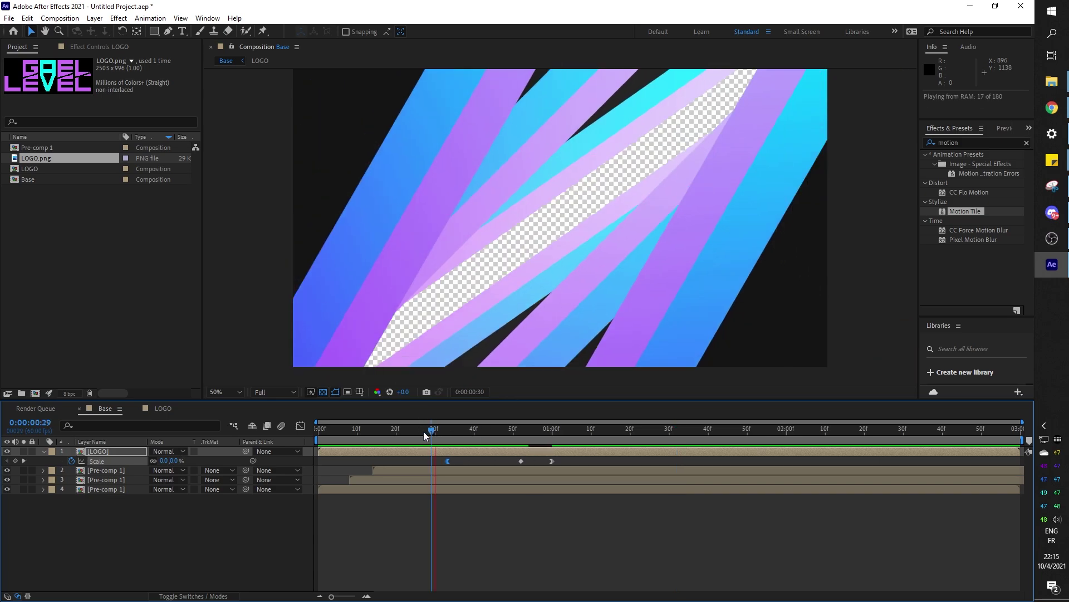
{"action": "key", "text": "space"}
{"action": "key", "text": "space"}
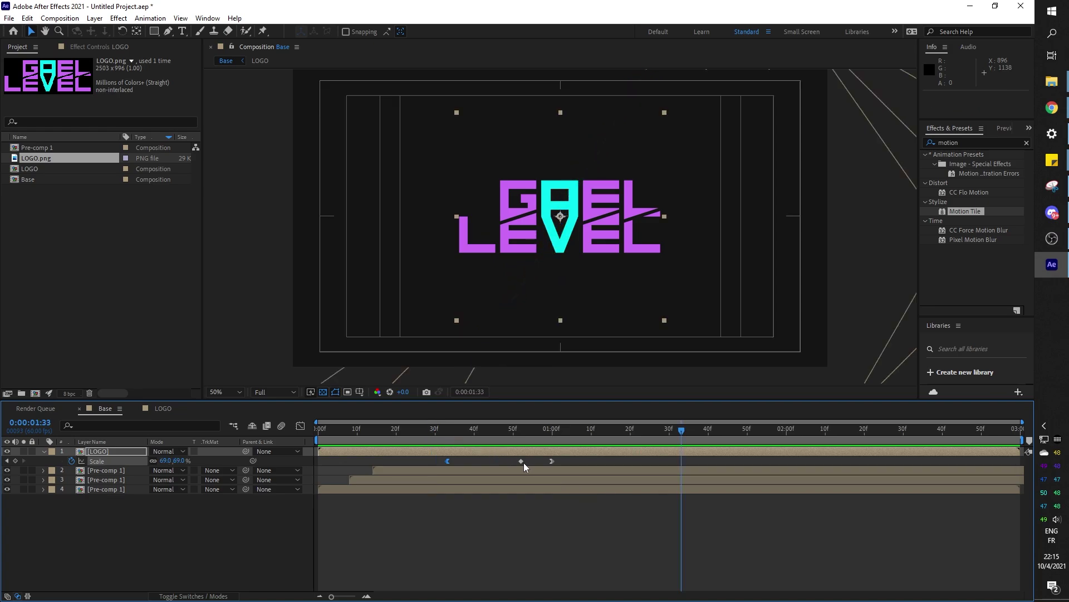
Step: Apply Easy Ease to the middle scale keyframe of the LOGO layer and preview the animation
{"action": "right_click", "coordinate": [520, 462]}
{"action": "mouse_move", "coordinate": [549, 453]}
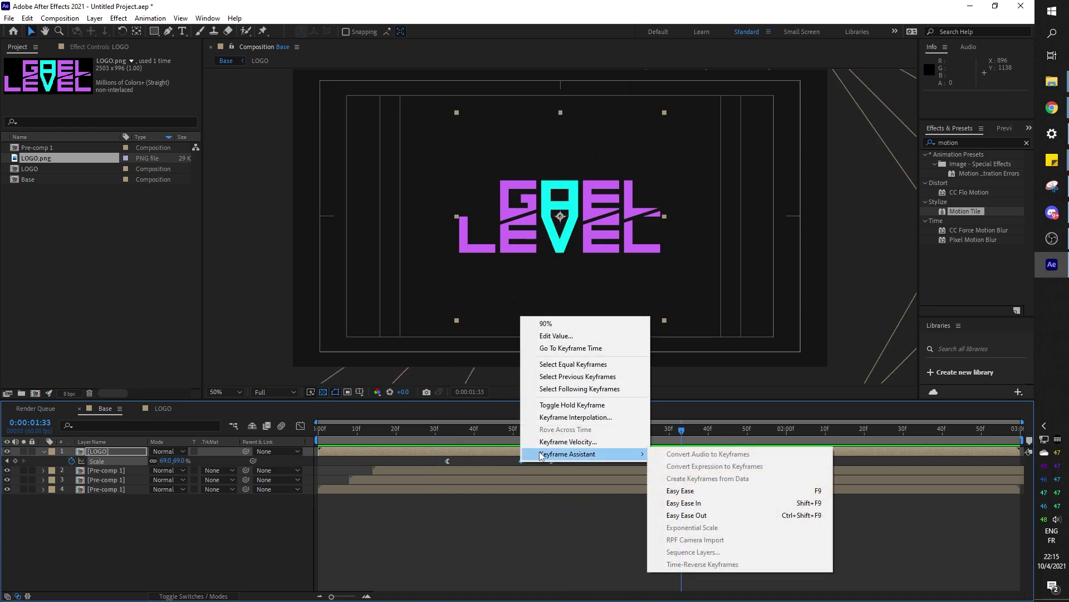
{"action": "left_click", "coordinate": [708, 489]}
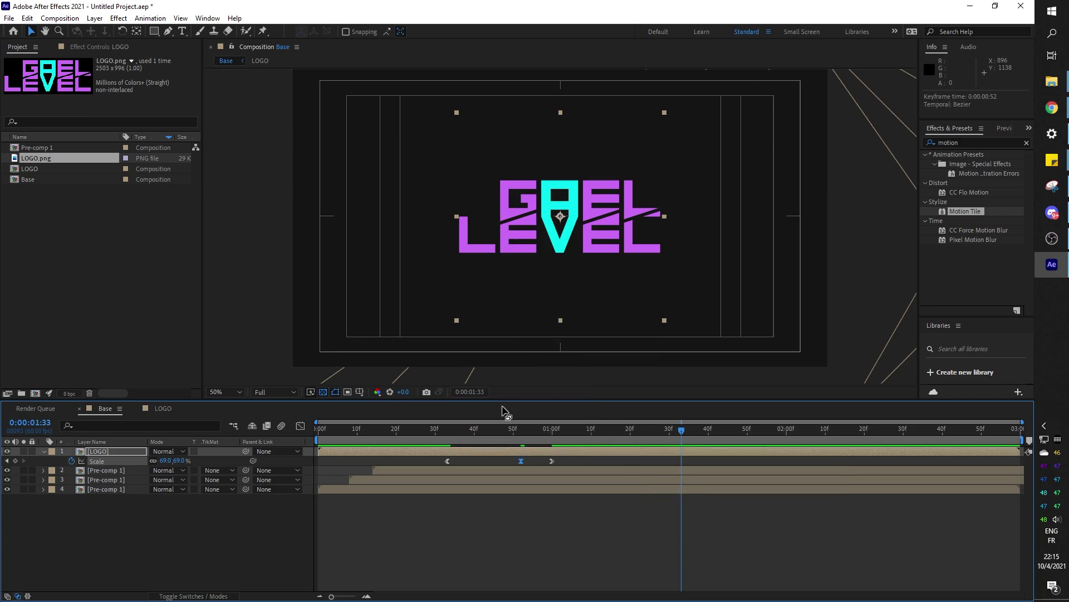
{"action": "left_click", "coordinate": [435, 430]}
{"action": "key", "text": "space"}
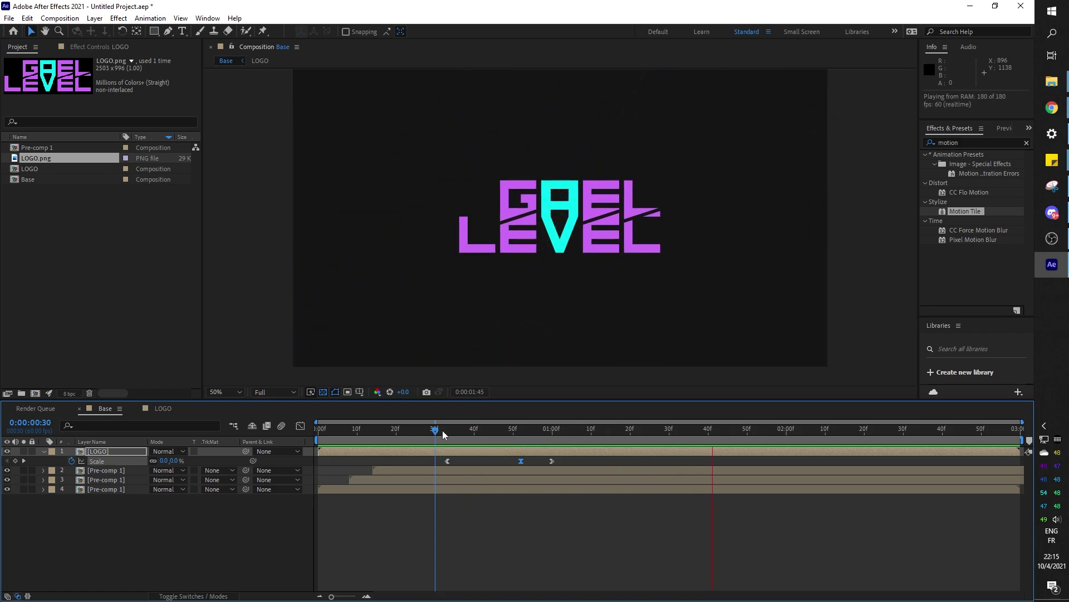
{"action": "key", "text": "space"}
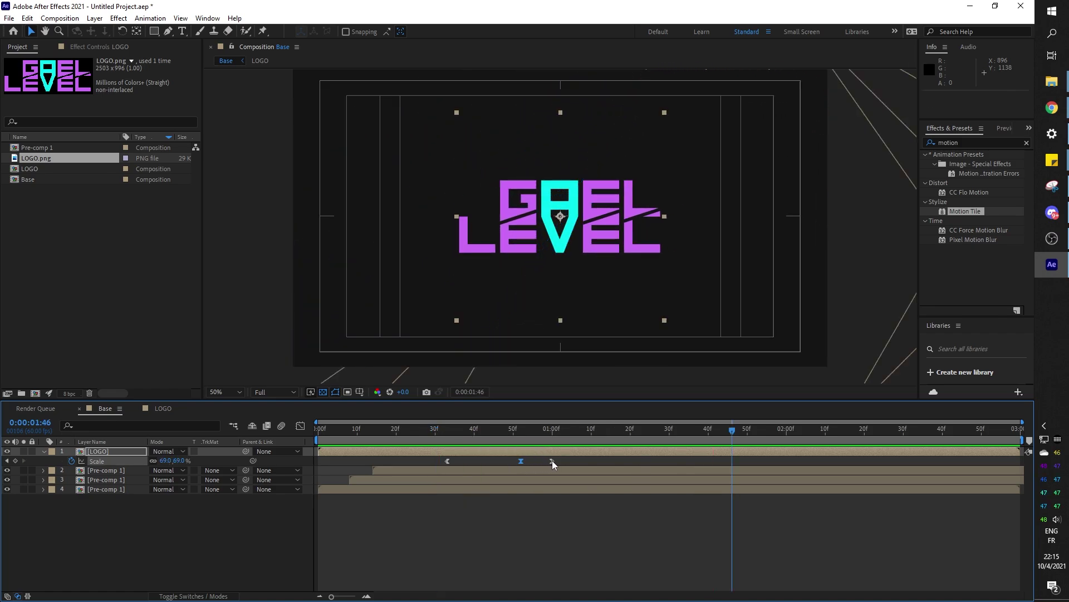
Step: Lengthen the first scale keyframe's outgoing influence in the speed graph, preview the result and close the Graph Editor
{"action": "left_click", "coordinate": [449, 461]}
{"action": "left_click", "coordinate": [301, 426]}
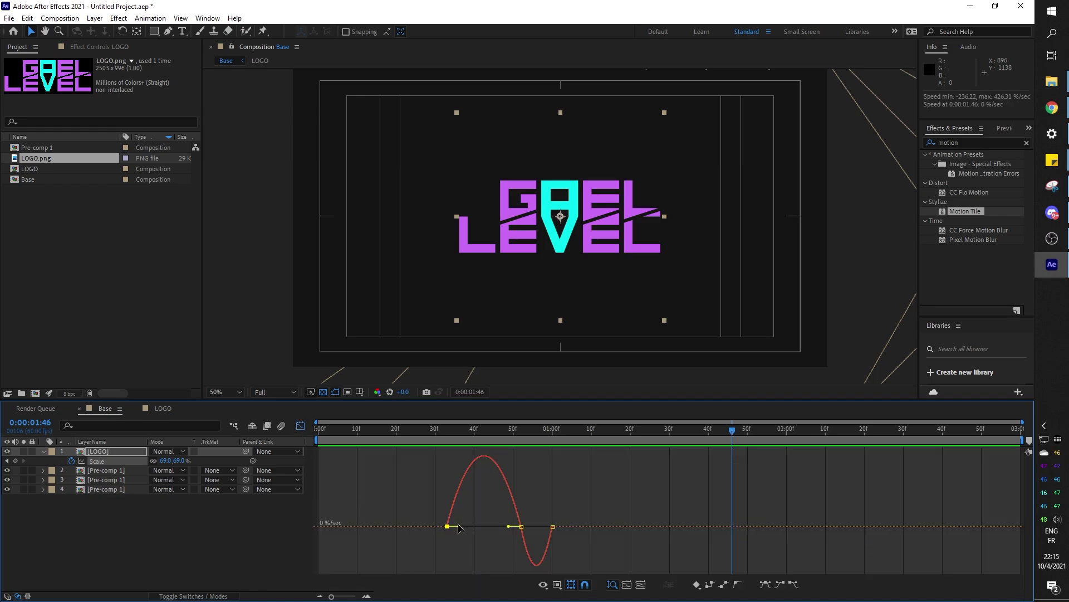
{"action": "left_click_drag", "start_coordinate": [459, 525], "coordinate": [473, 526]}
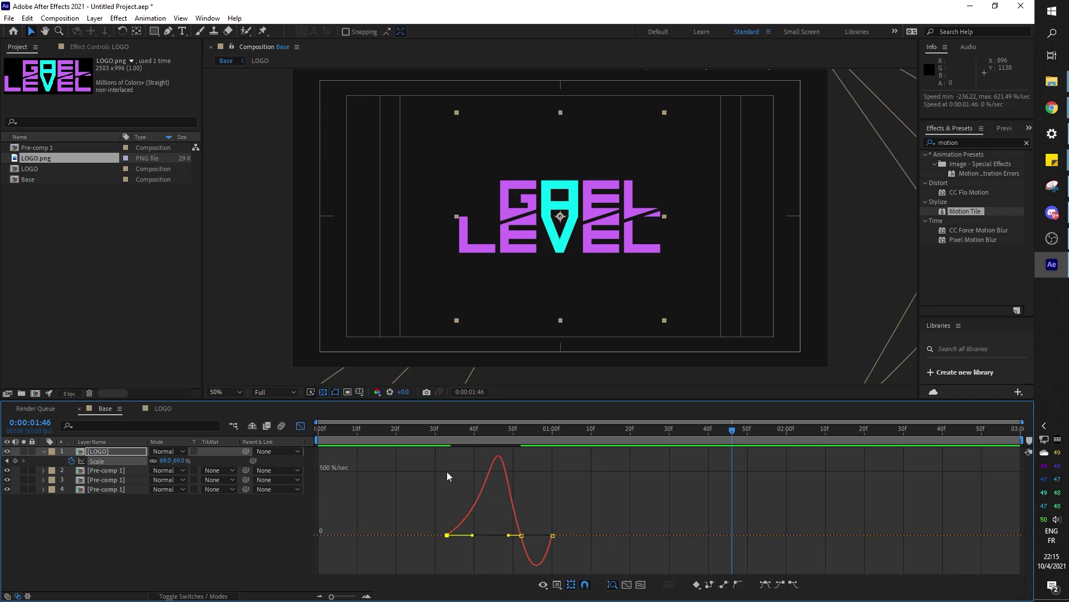
{"action": "left_click", "coordinate": [429, 428]}
{"action": "key", "text": "space"}
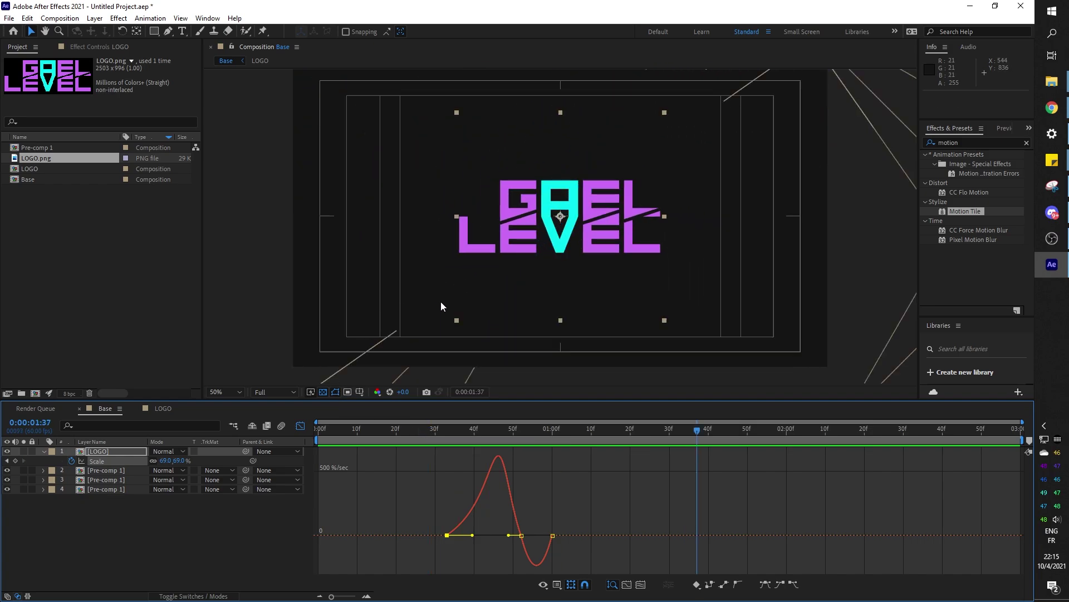
{"action": "left_click", "coordinate": [169, 520]}
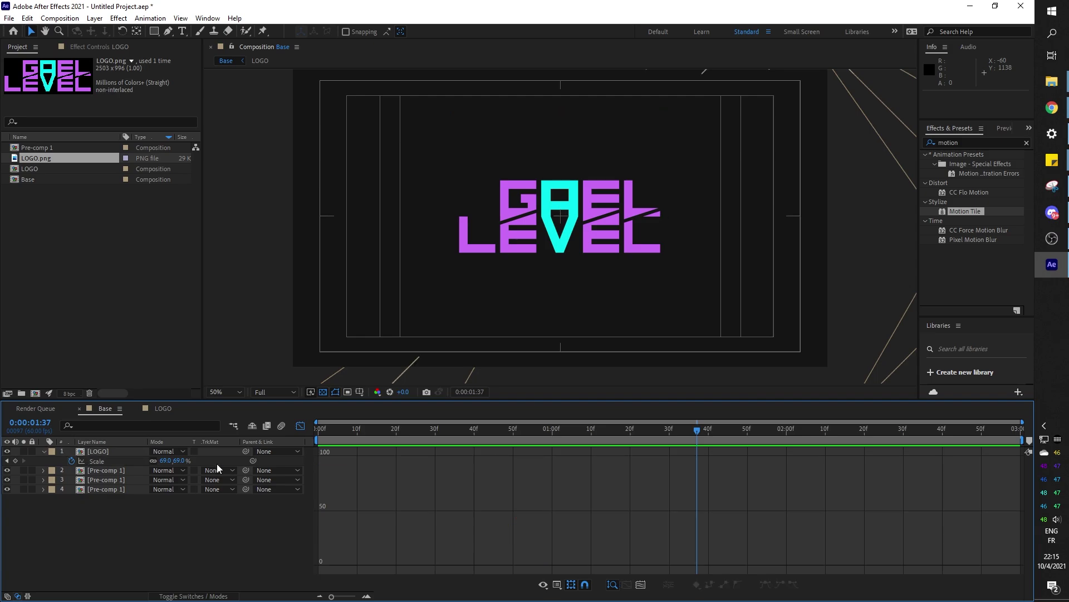
{"action": "key", "text": "shift+F3"}
Step: Hide the LOGO.png layer in the LOGO composition and move to 0:00:00:25 in the Base composition
{"action": "left_click", "coordinate": [163, 409]}
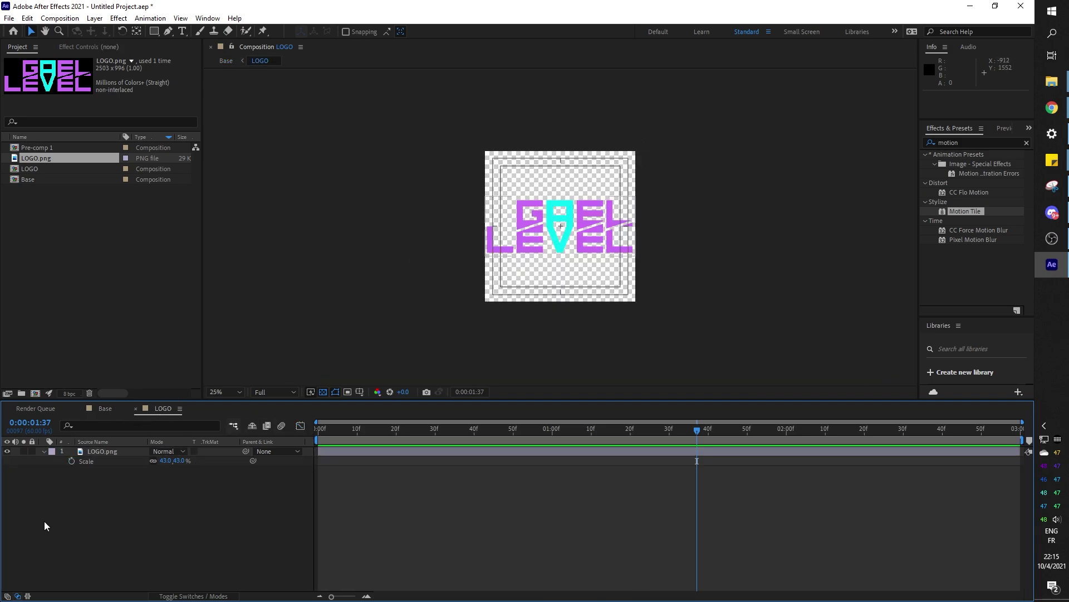
{"action": "left_click", "coordinate": [7, 451]}
{"action": "left_click", "coordinate": [106, 408]}
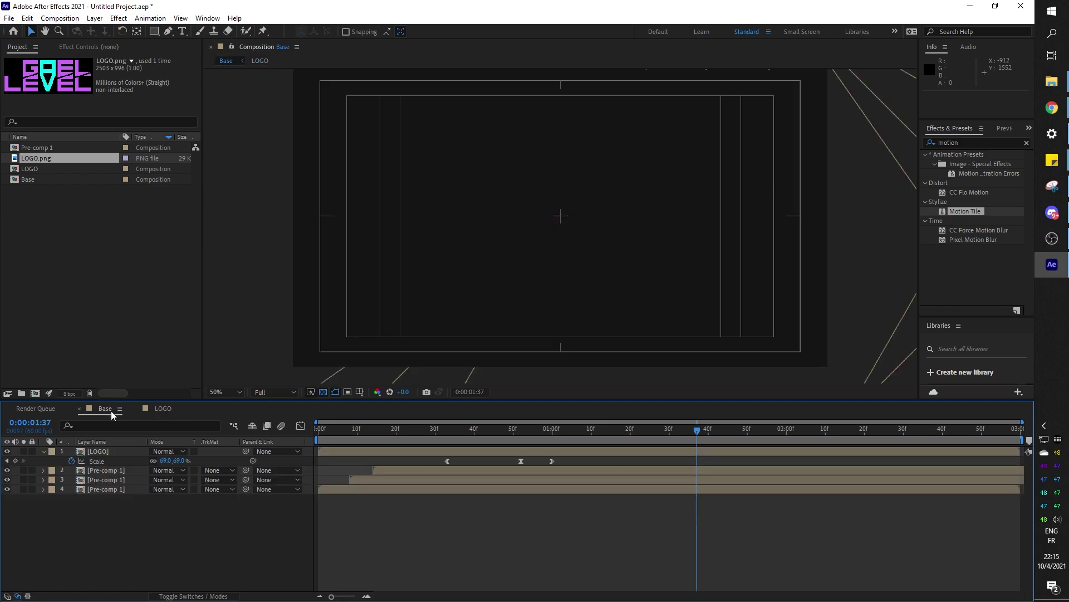
{"action": "left_click_drag", "start_coordinate": [468, 429], "coordinate": [416, 430]}
Step: Place AvatarMedium2.png from the PSD folder in the LOGO composition and preview the Base composition from its start
{"action": "mouse_move", "coordinate": [1058, 88]}
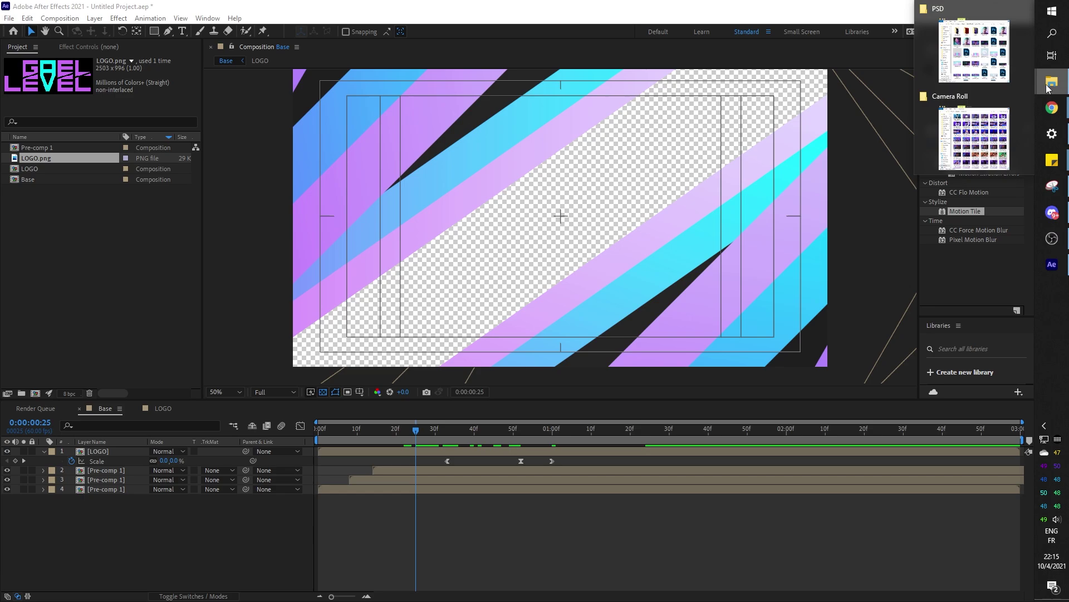
{"action": "left_click", "coordinate": [954, 62]}
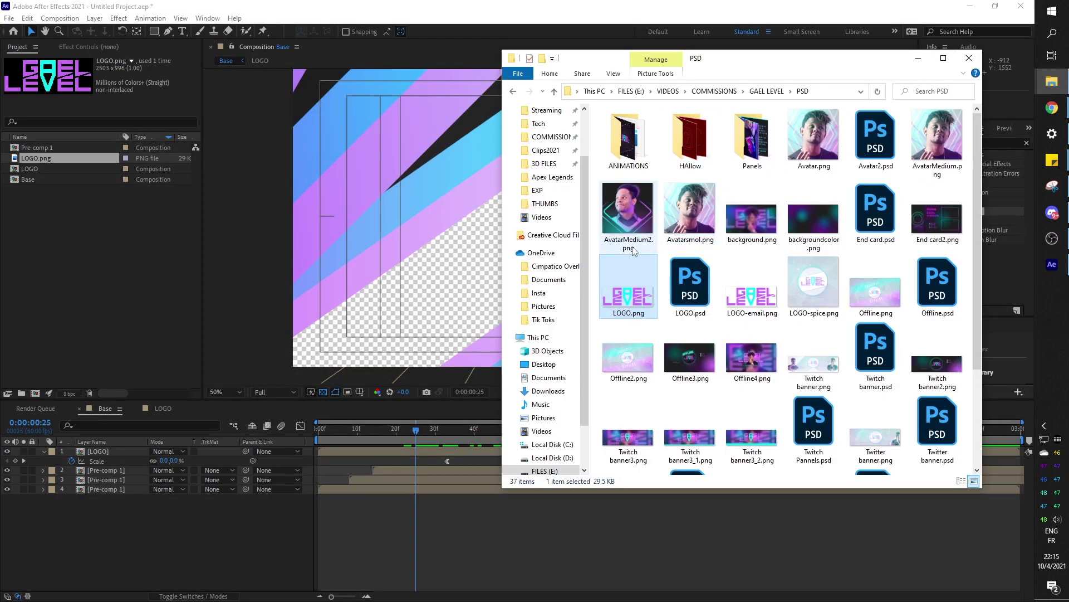
{"action": "left_click", "coordinate": [165, 412]}
{"action": "key", "text": "alt+Tab"}
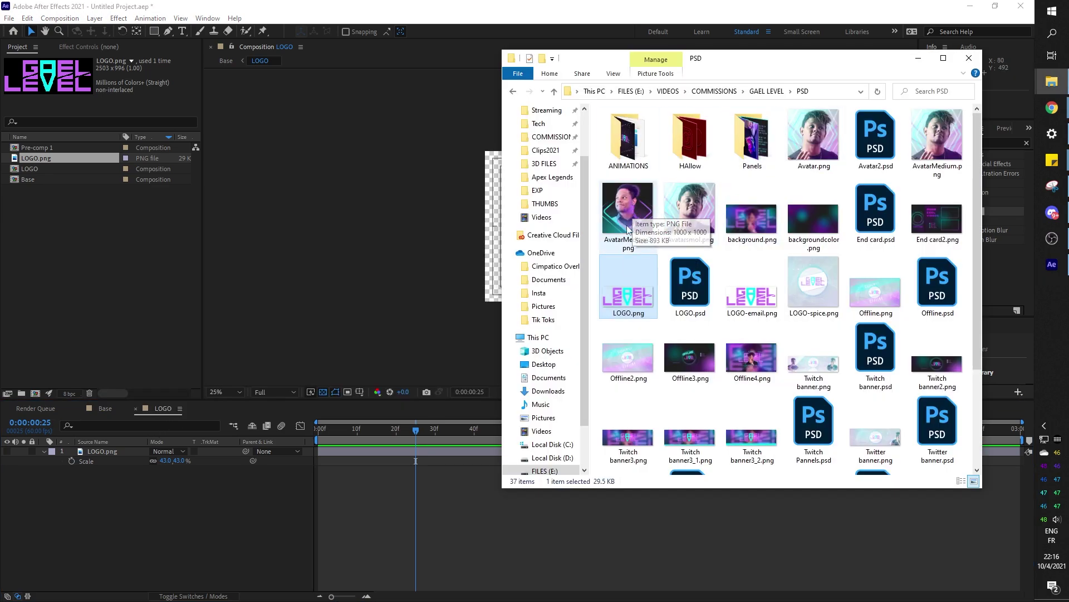
{"action": "left_click_drag", "start_coordinate": [633, 213], "coordinate": [112, 497]}
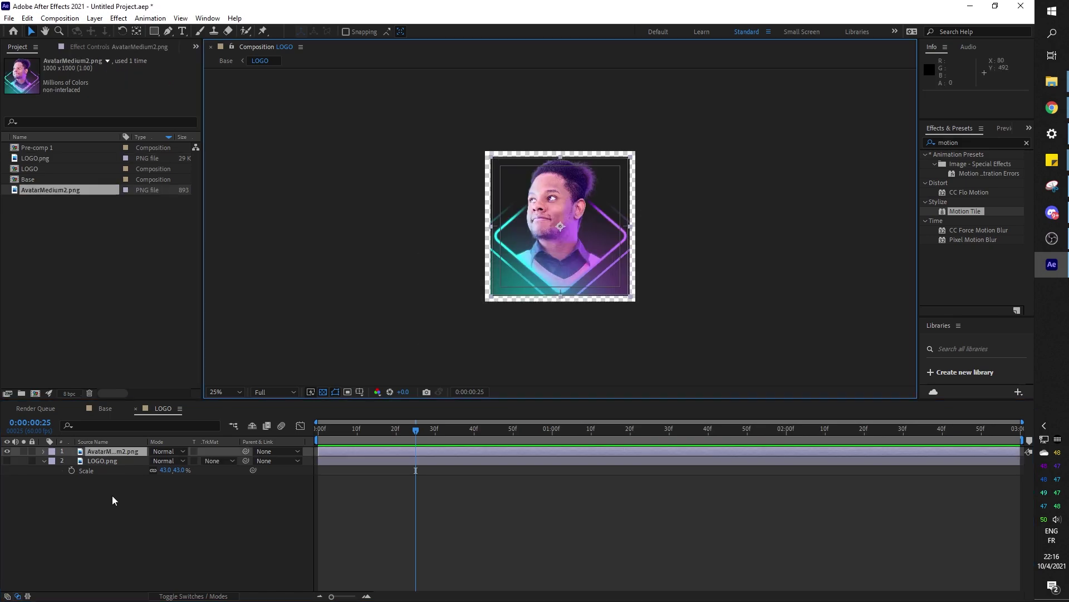
{"action": "left_click", "coordinate": [103, 408]}
{"action": "left_click_drag", "start_coordinate": [342, 427], "coordinate": [264, 434]}
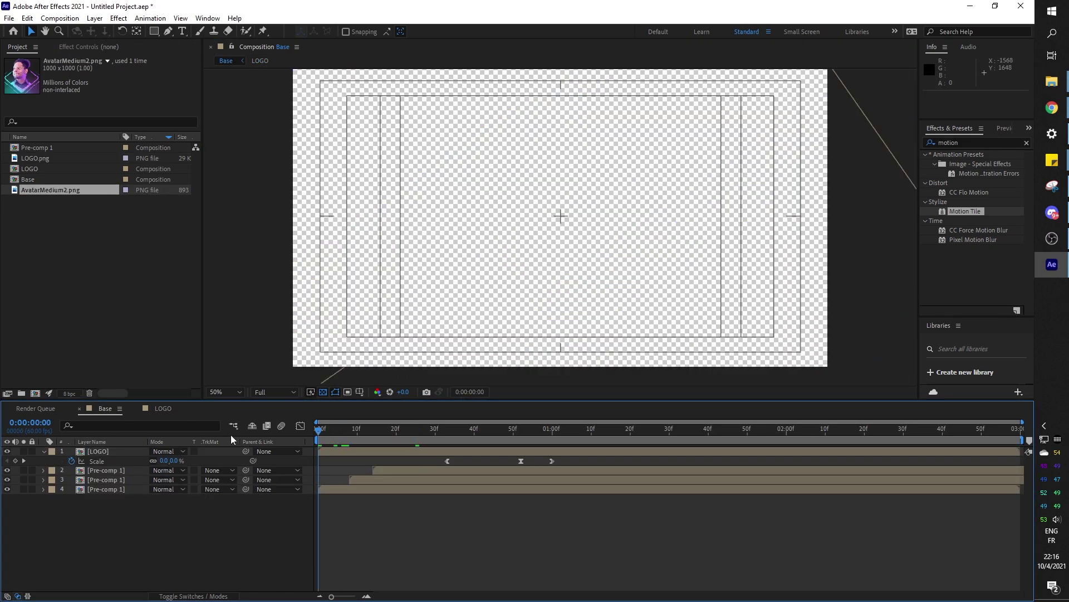
{"action": "key", "text": "space"}
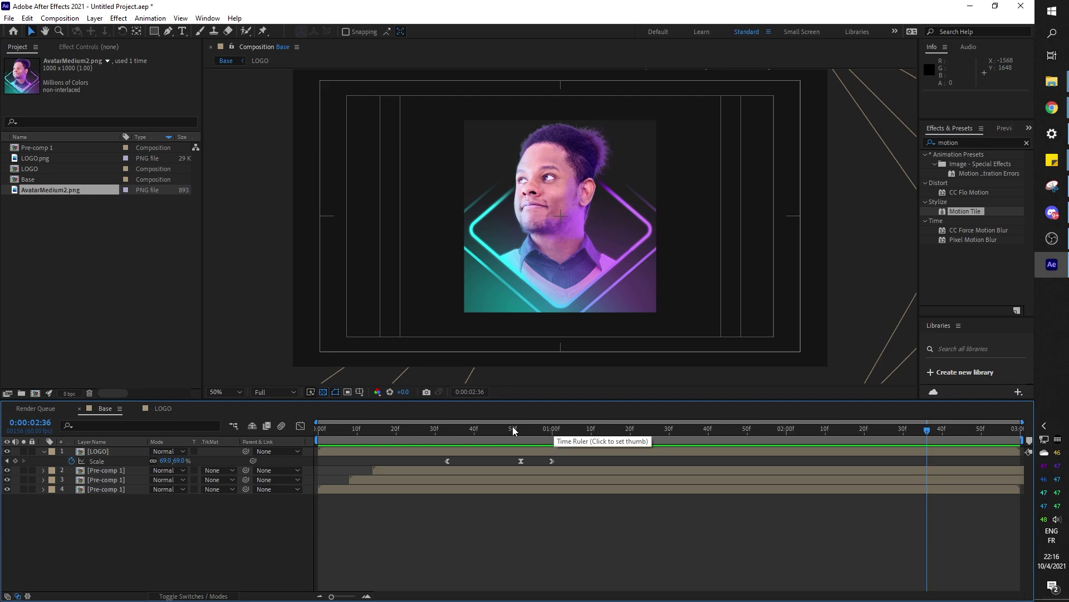
Step: Hide the AvatarMedium2.png layer, show LOGO.png again in the LOGO composition and return to the Base composition
{"action": "left_click", "coordinate": [161, 409]}
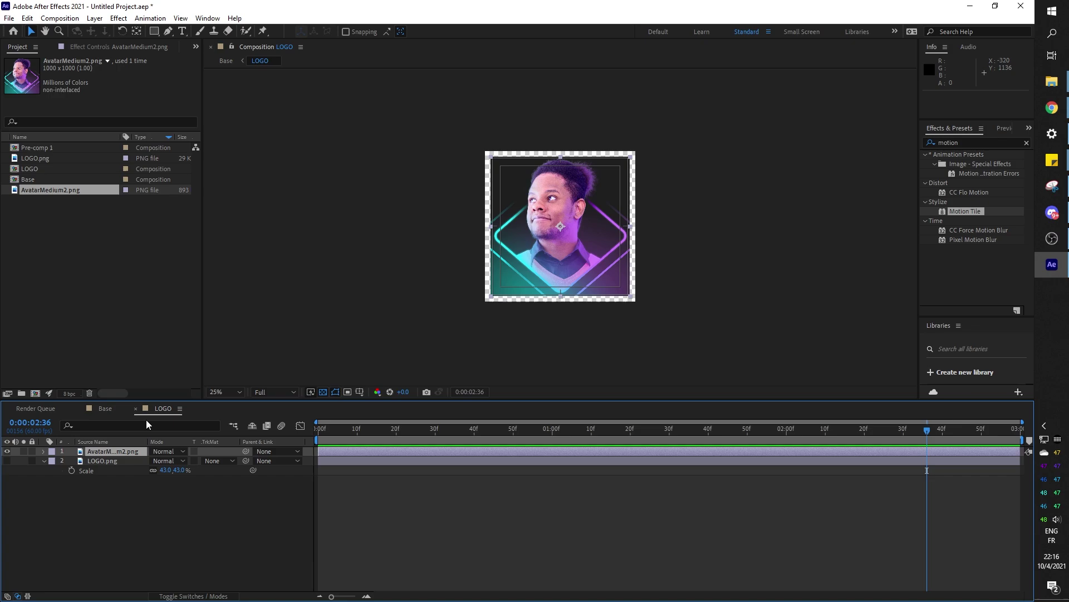
{"action": "left_click", "coordinate": [8, 451]}
{"action": "left_click", "coordinate": [103, 408]}
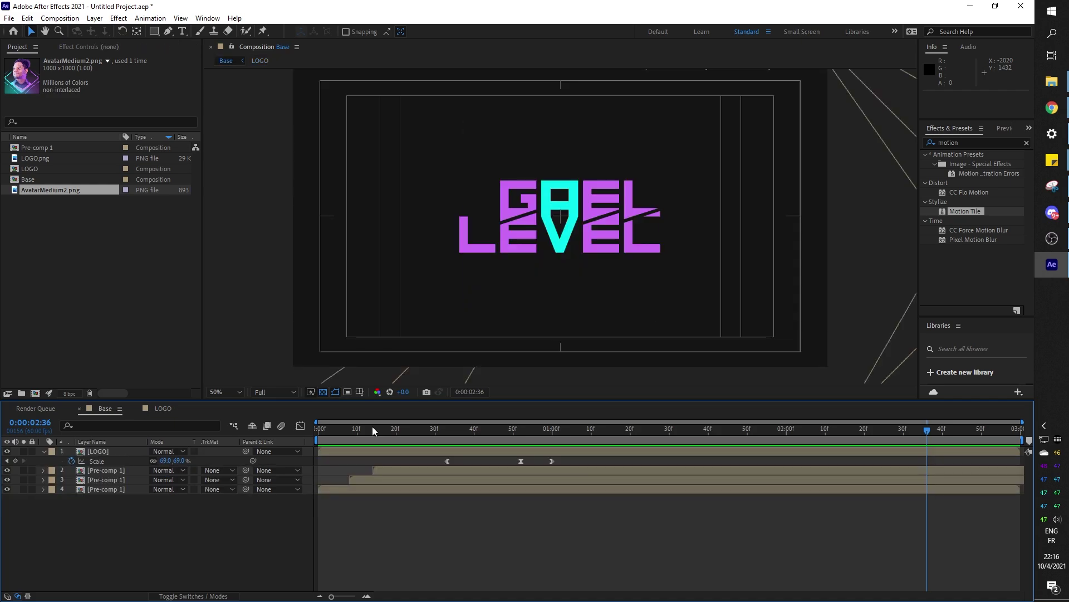
Step: Shift all three LOGO scale keyframes about four frames earlier, starting at about 0:00:00:29, and preview the composition before and after
{"action": "key", "text": "Home"}
{"action": "key", "text": "space"}
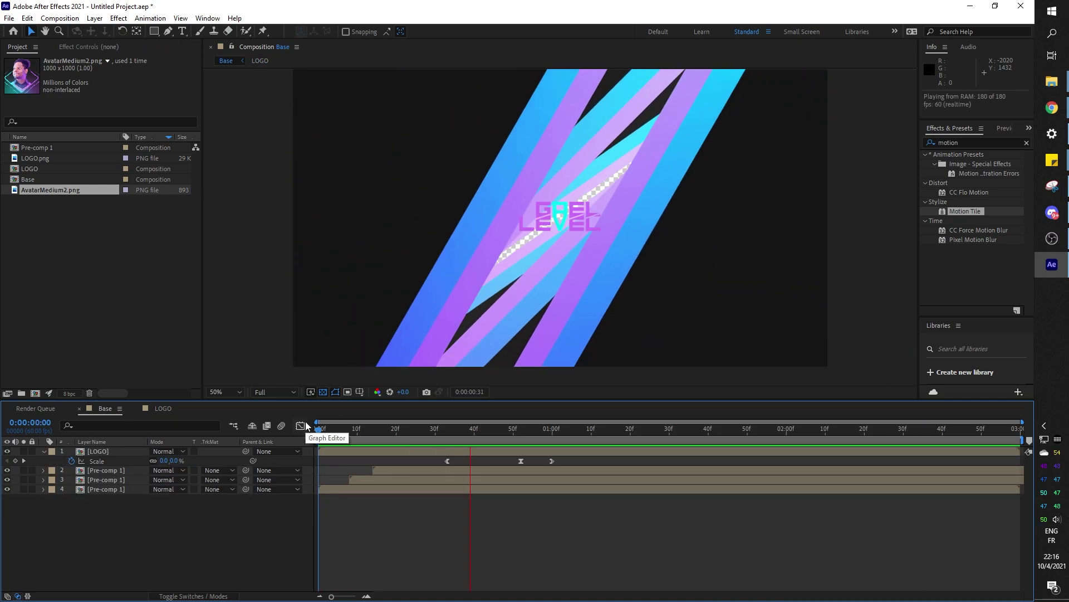
{"action": "key", "text": "space"}
{"action": "left_click_drag", "start_coordinate": [651, 429], "coordinate": [613, 433]}
{"action": "left_click_drag", "start_coordinate": [410, 459], "coordinate": [536, 460]}
{"action": "key", "text": "space"}
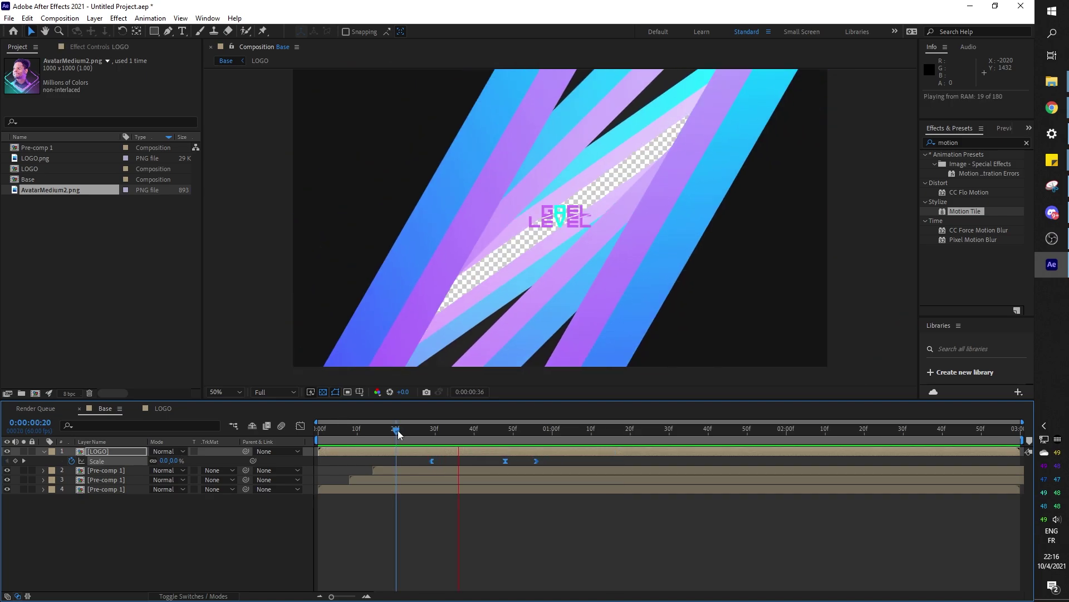
{"action": "key", "text": "space"}
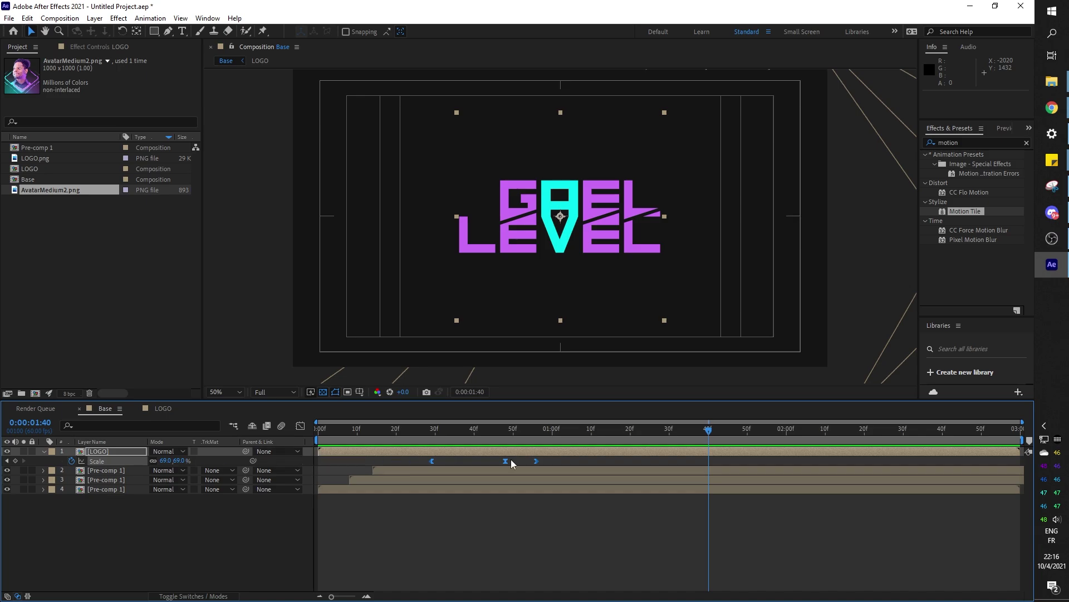
Step: Add LOGO scale keyframes holding the current size at 0:00:01:40, then 102% at 0:00:01:49 and 0% at 0:00:02:00
{"action": "left_click", "coordinate": [15, 461]}
{"action": "left_click_drag", "start_coordinate": [712, 429], "coordinate": [744, 430]}
{"action": "left_click_drag", "start_coordinate": [167, 460], "coordinate": [194, 460]}
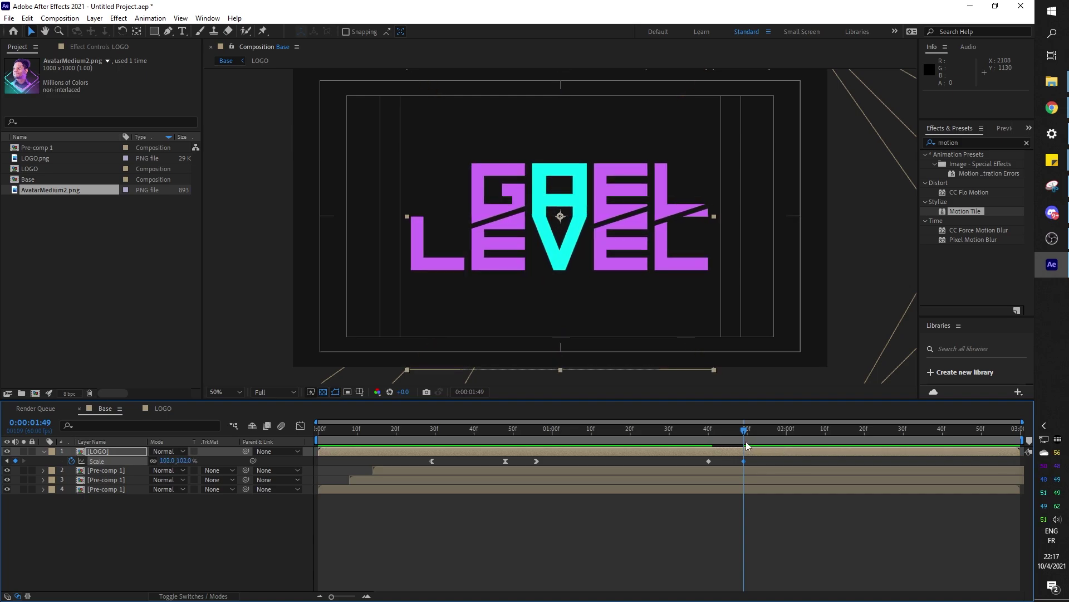
{"action": "left_click_drag", "start_coordinate": [746, 430], "coordinate": [787, 431]}
{"action": "left_click", "coordinate": [185, 461]}
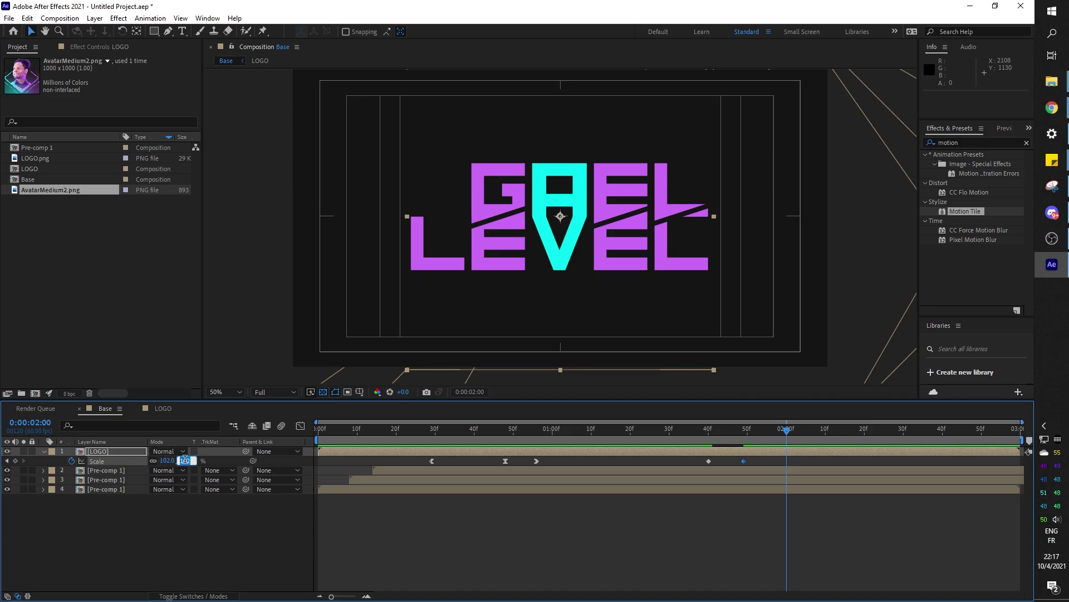
{"action": "type", "text": "0"}
{"action": "key", "text": "Return"}
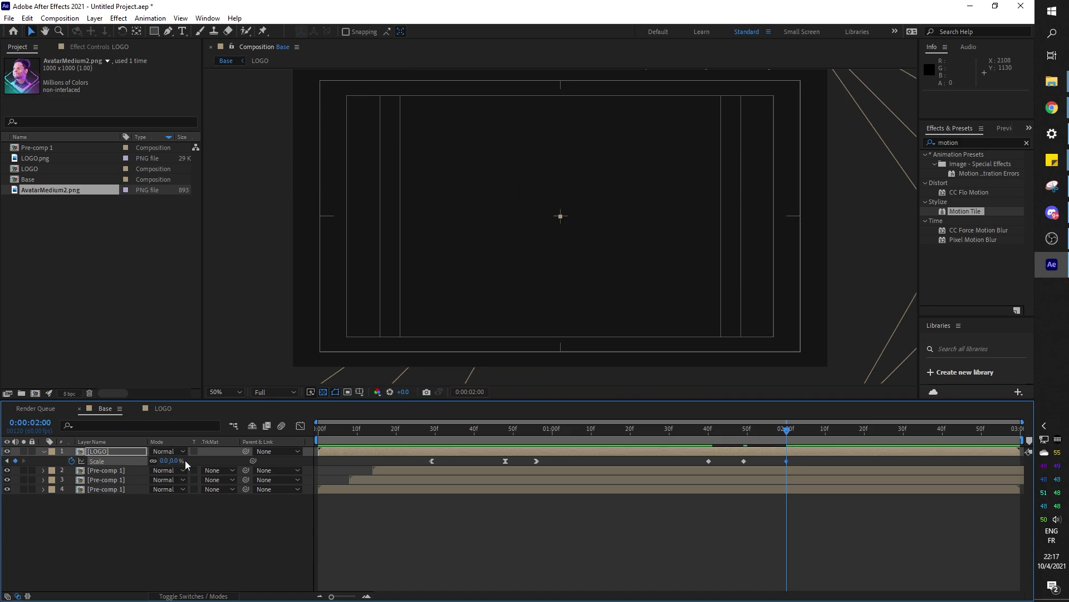
Step: Apply Easy Ease Out to the LOGO scale keyframe at 0:00:01:40 and Easy Ease to the one at 0:00:01:49
{"action": "right_click", "coordinate": [711, 460]}
{"action": "mouse_move", "coordinate": [754, 456]}
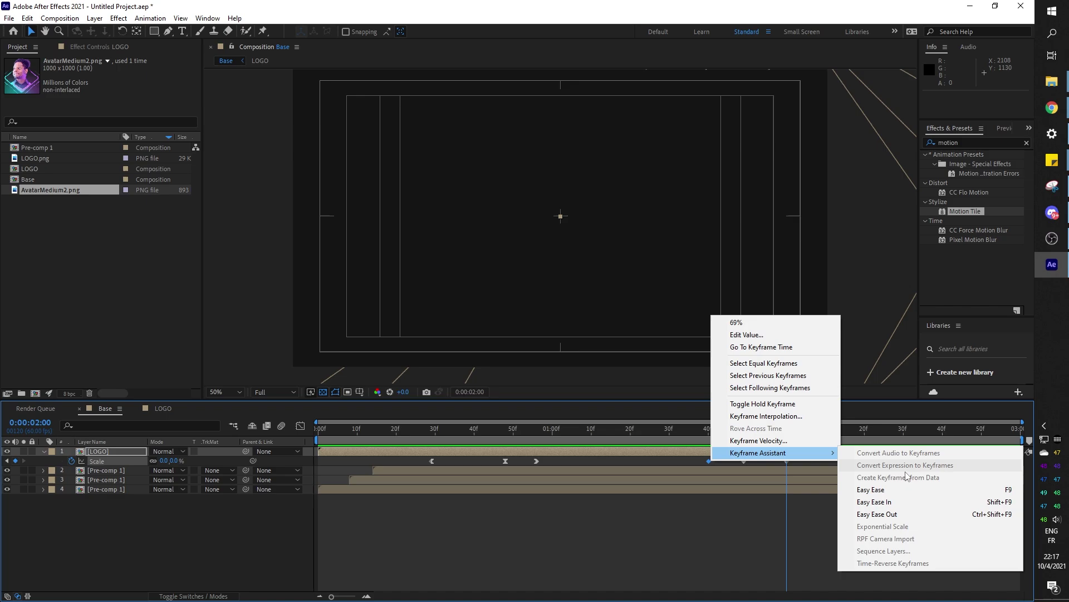
{"action": "left_click", "coordinate": [862, 514]}
{"action": "right_click", "coordinate": [745, 461]}
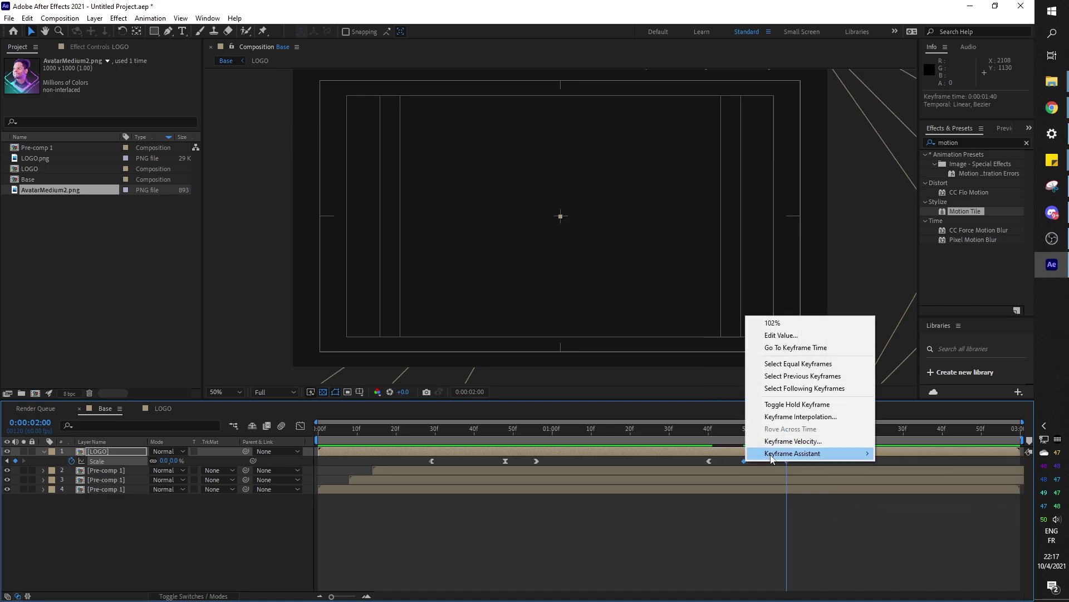
{"action": "mouse_move", "coordinate": [772, 458]}
{"action": "left_click", "coordinate": [893, 489]}
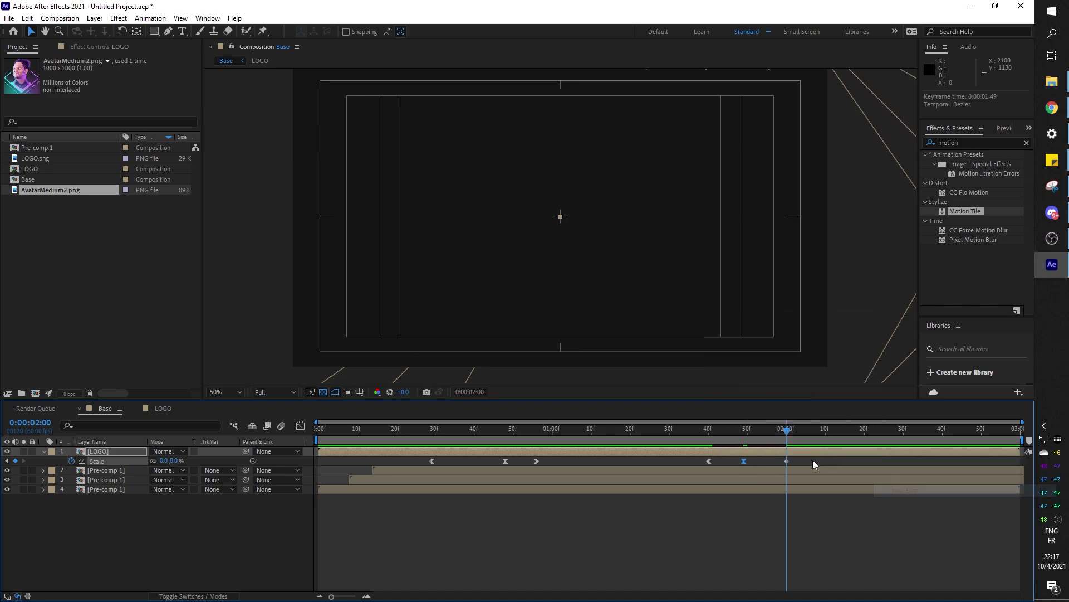
Step: Apply Easy Ease In to the final LOGO scale keyframe at 0:00:02:00
{"action": "right_click", "coordinate": [783, 460]}
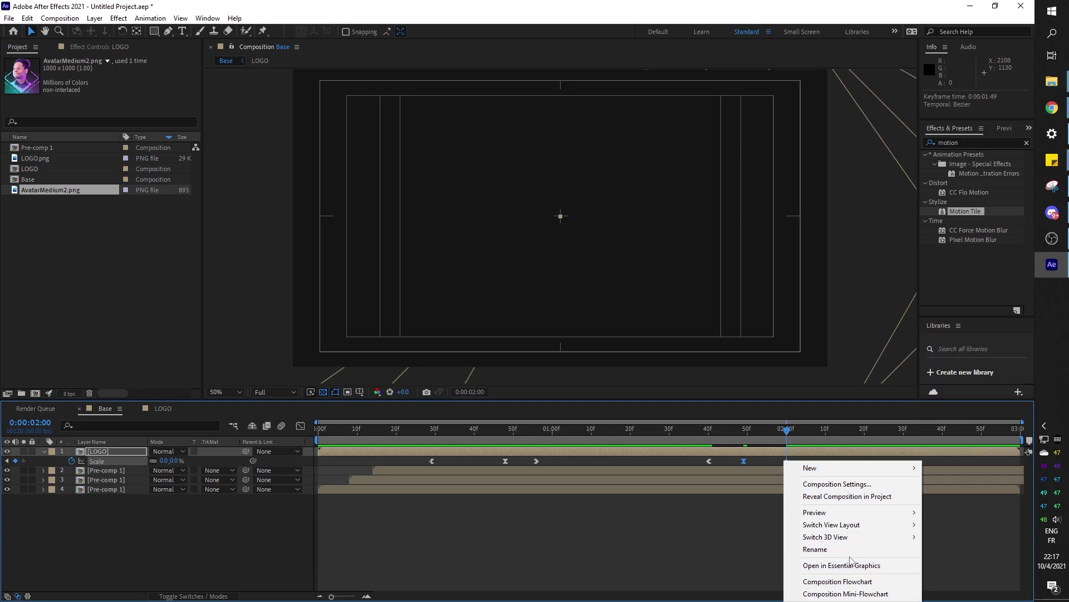
{"action": "left_click", "coordinate": [766, 463]}
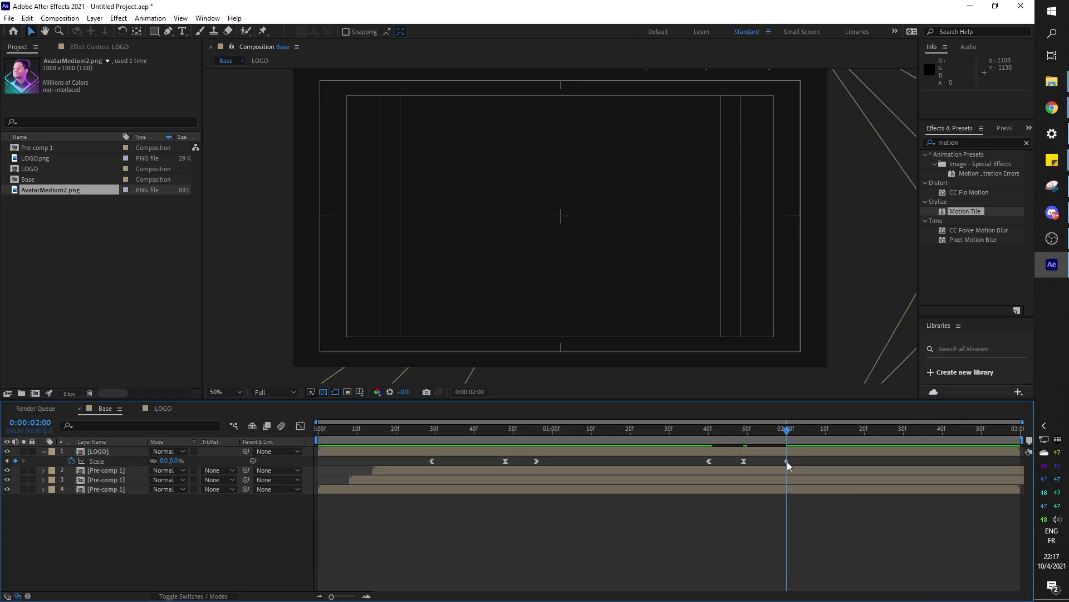
{"action": "right_click", "coordinate": [786, 461]}
{"action": "mouse_move", "coordinate": [813, 454]}
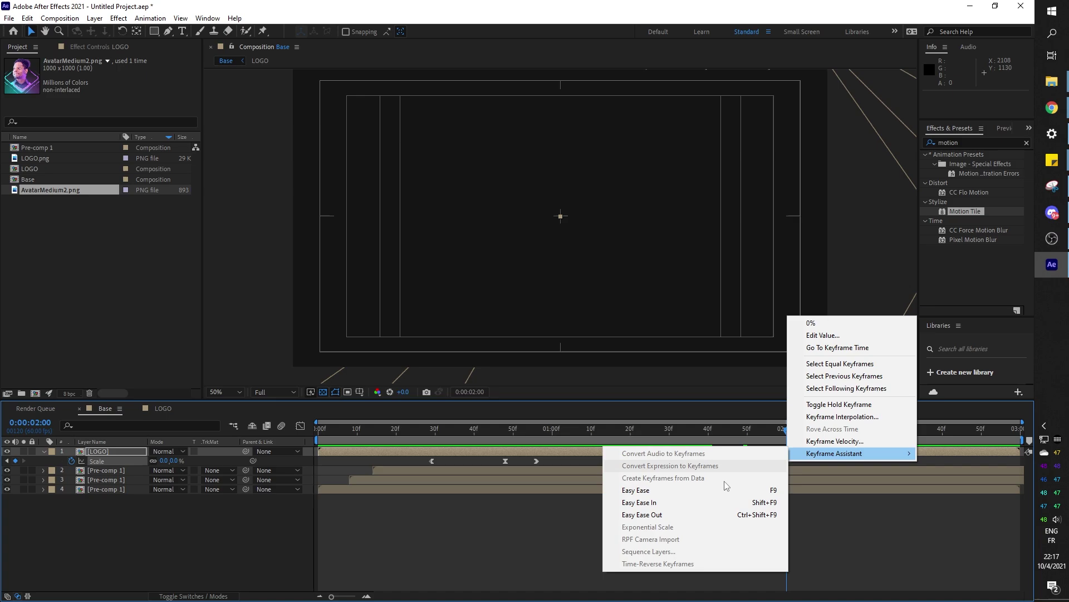
{"action": "left_click", "coordinate": [660, 514]}
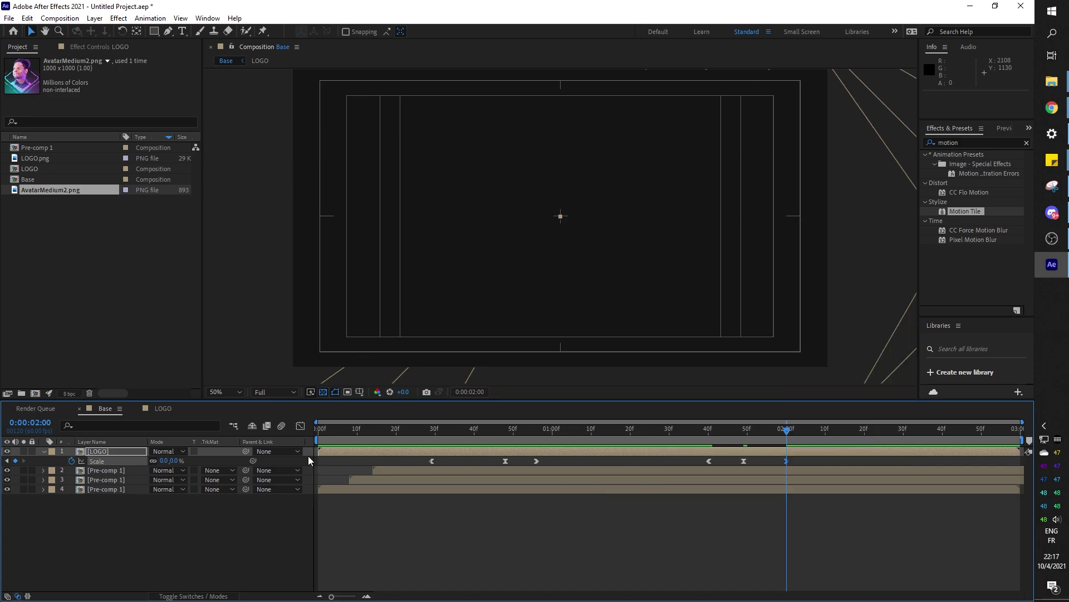
Step: Lengthen the last scale keyframe's incoming influence in the speed graph, preview from 0:00:01:34 and close the Graph Editor
{"action": "key", "text": "shift+F3"}
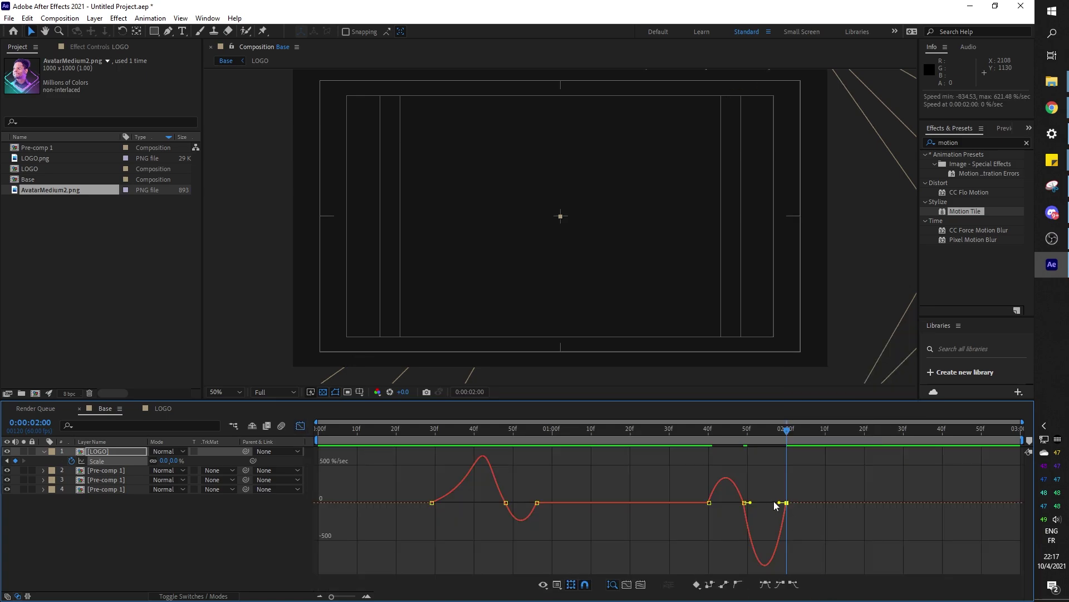
{"action": "left_click_drag", "start_coordinate": [778, 504], "coordinate": [773, 503]}
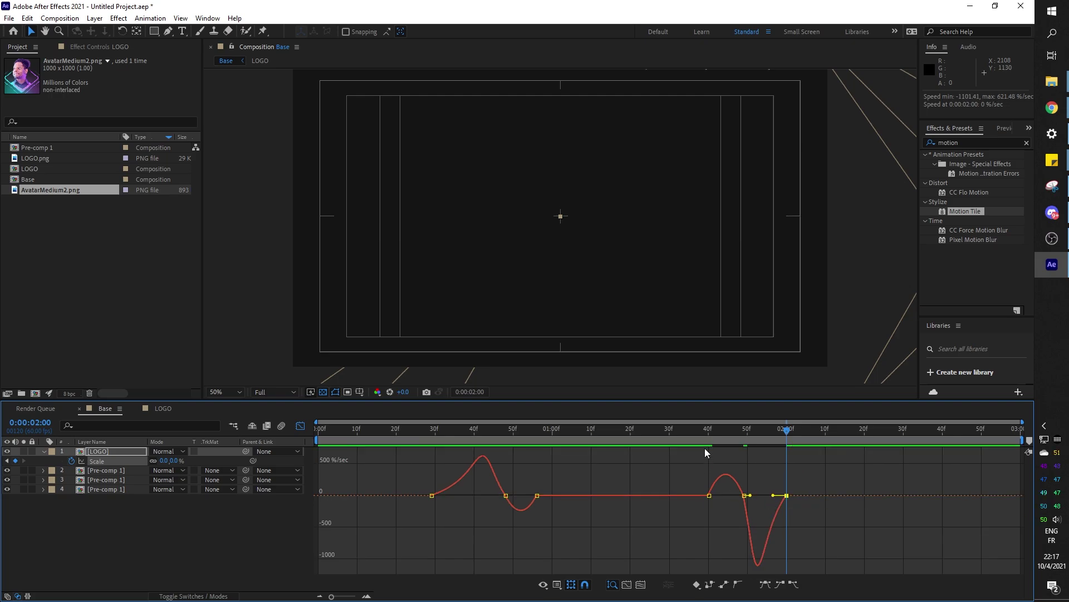
{"action": "left_click", "coordinate": [686, 437]}
{"action": "key", "text": "space"}
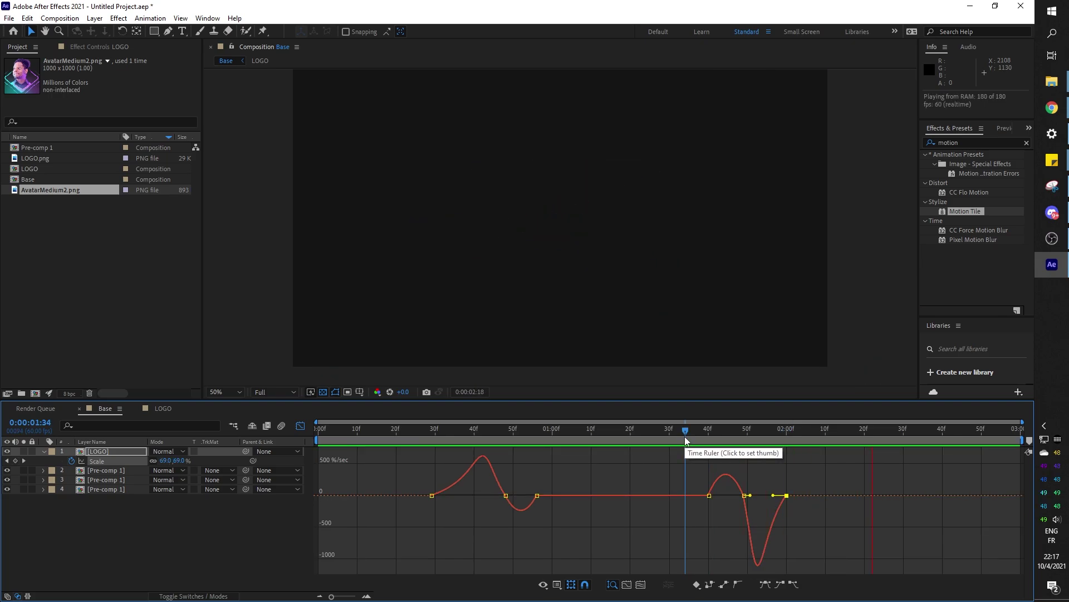
{"action": "key", "text": "space"}
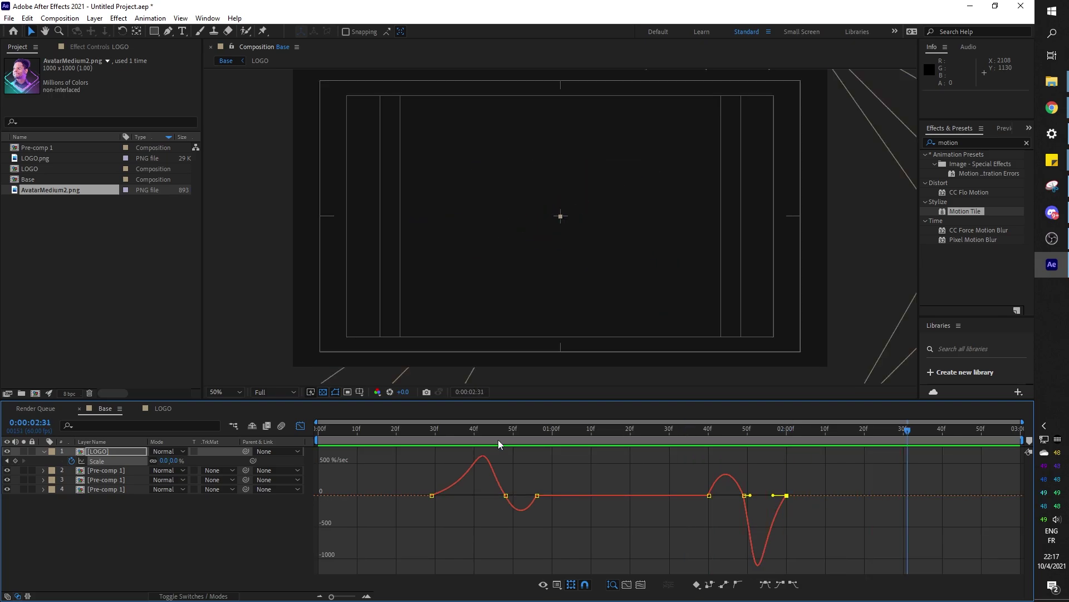
{"action": "left_click", "coordinate": [299, 427]}
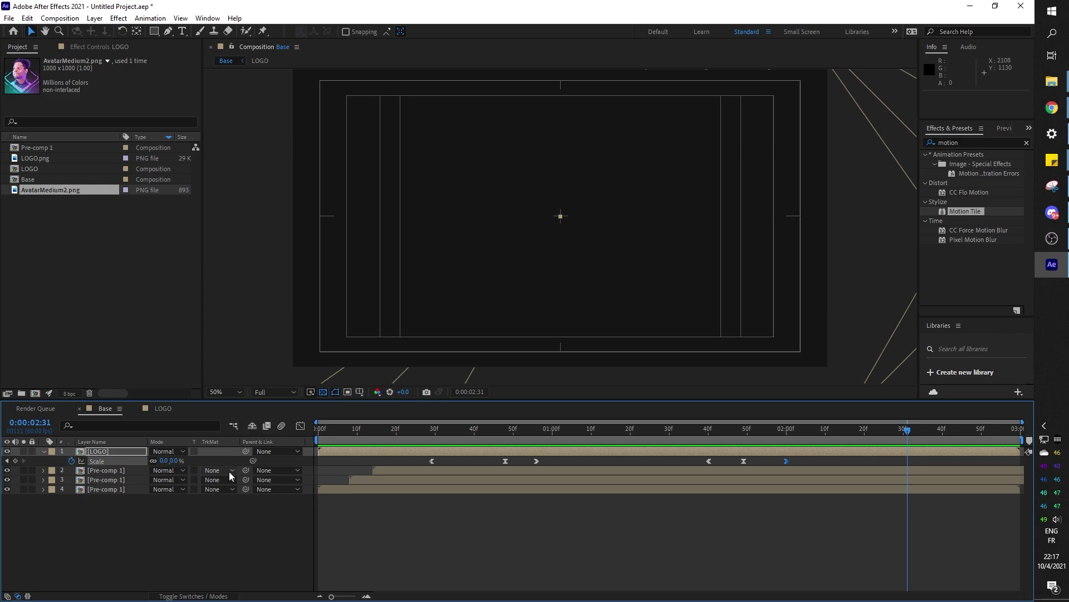
Step: Split the two lowest Pre-comp 1 layers at 0:00:01:25 and delete their portions after that time
{"action": "left_click_drag", "start_coordinate": [448, 434], "coordinate": [649, 441]}
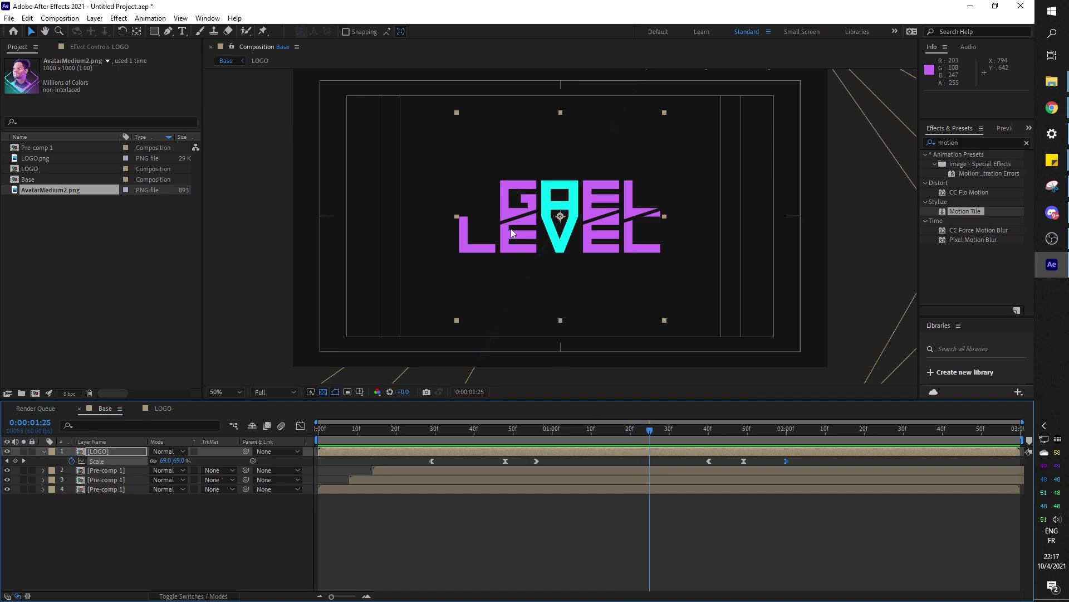
{"action": "left_click", "coordinate": [100, 470]}
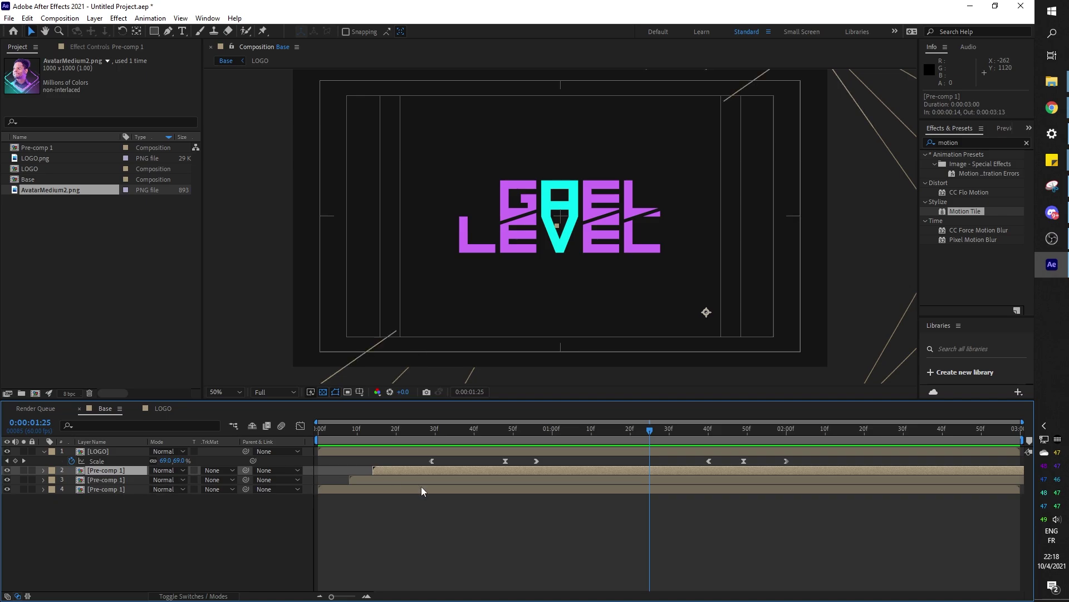
{"action": "left_click", "coordinate": [609, 479]}
{"action": "left_click", "coordinate": [625, 494]}
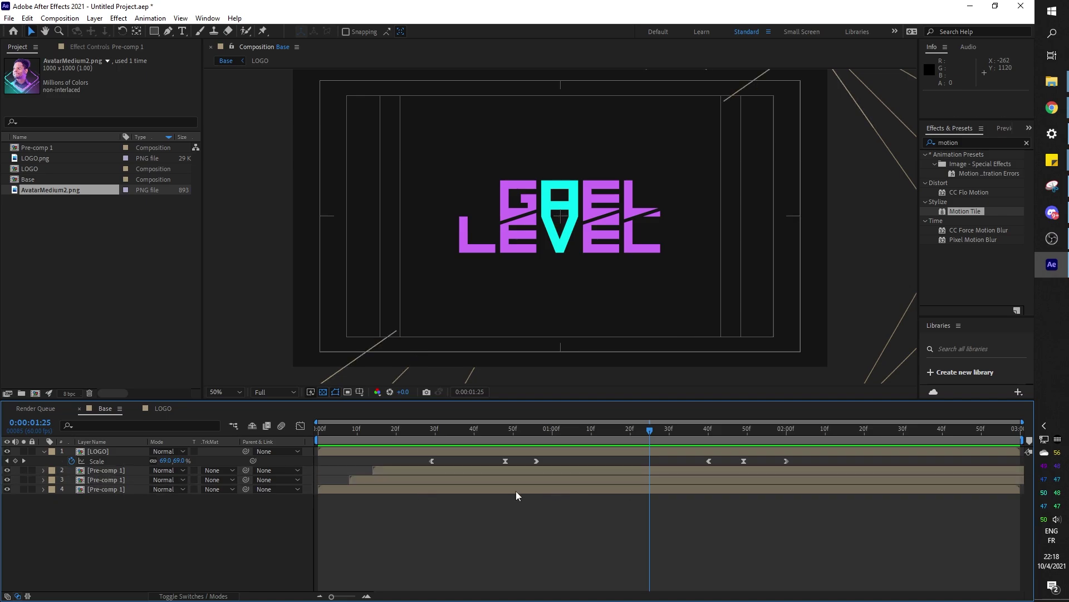
{"action": "left_click", "coordinate": [105, 489]}
{"action": "left_click", "coordinate": [105, 479], "text": "shift"}
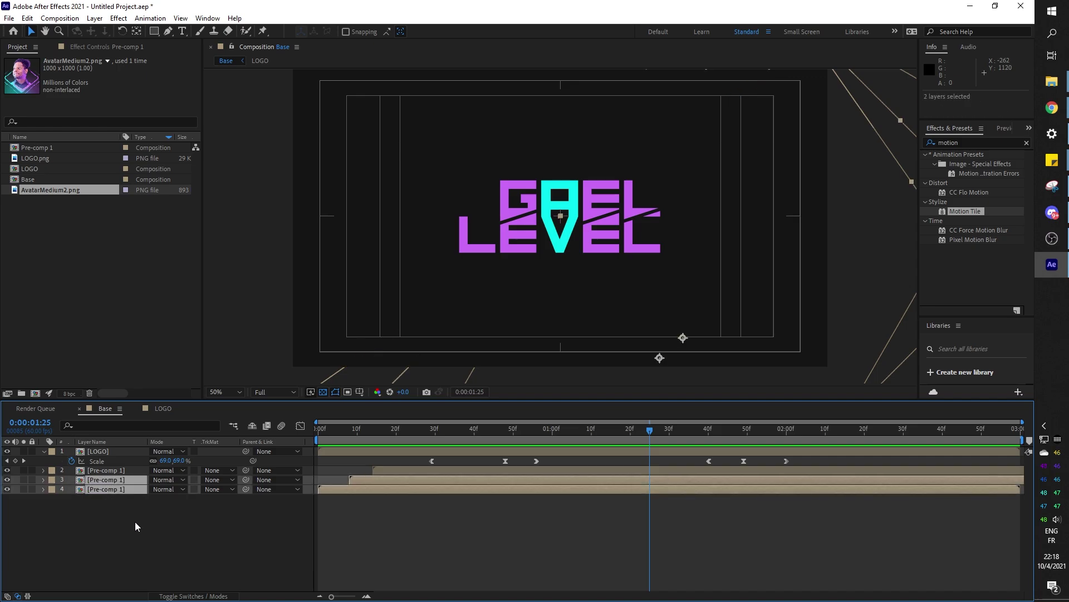
{"action": "key", "text": "ctrl+shift+d"}
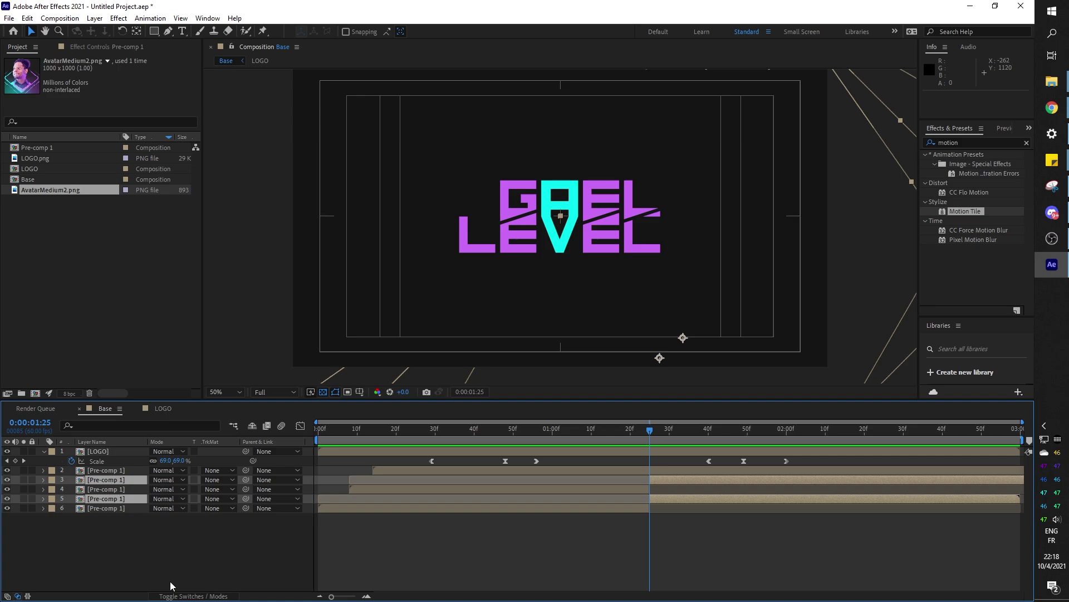
{"action": "key", "text": "Delete"}
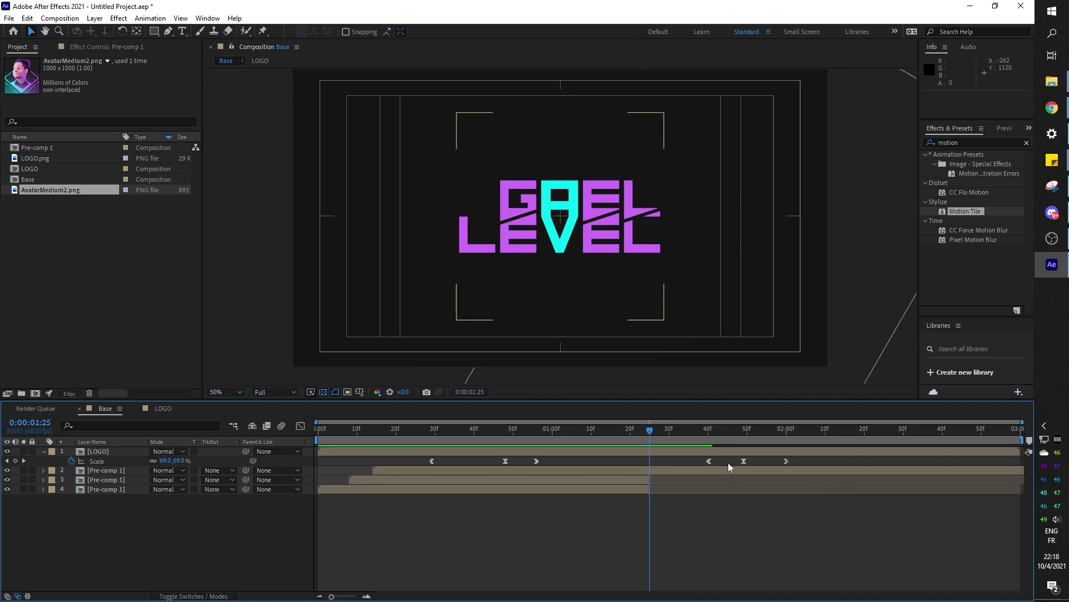
Step: Duplicate the uppermost Pre-comp 1 layer and apply Time-Reverse Layer to the copy
{"action": "left_click_drag", "start_coordinate": [652, 432], "coordinate": [716, 449]}
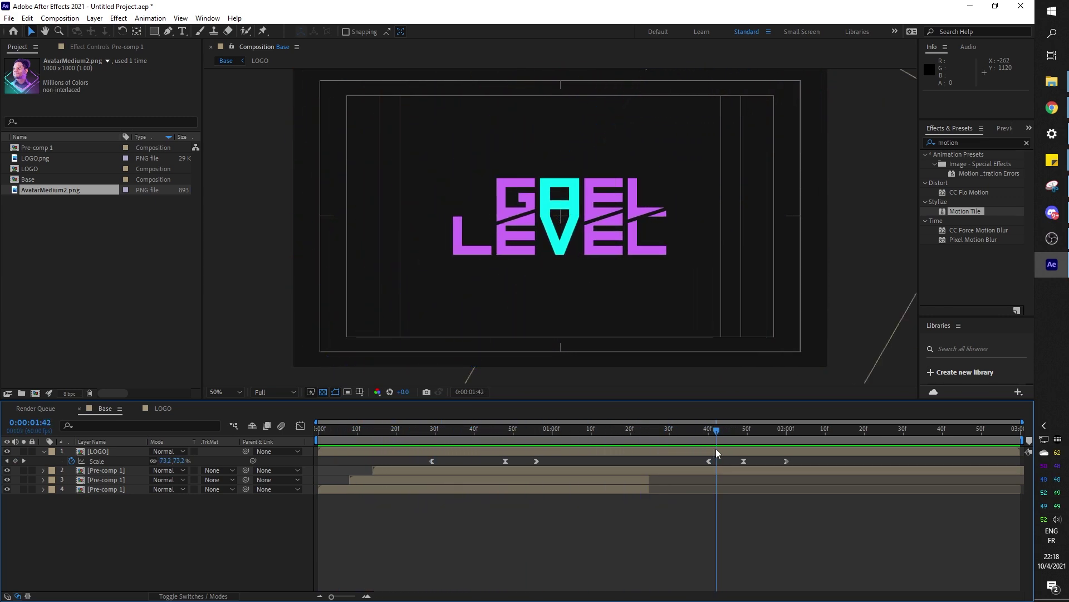
{"action": "left_click", "coordinate": [99, 469]}
{"action": "key", "text": "ctrl+d"}
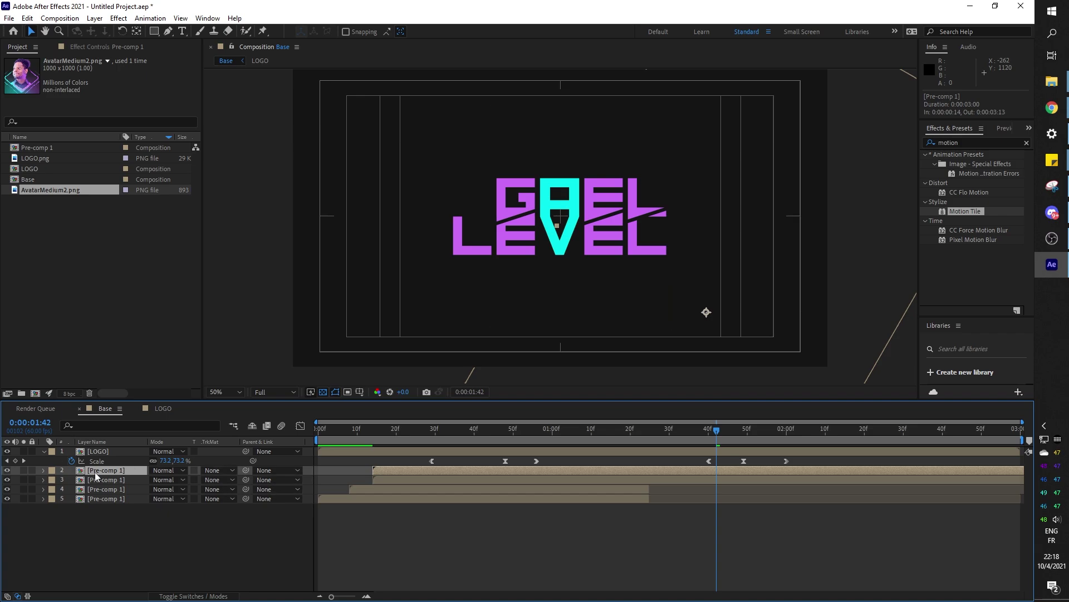
{"action": "right_click", "coordinate": [610, 471]}
{"action": "mouse_move", "coordinate": [663, 200]}
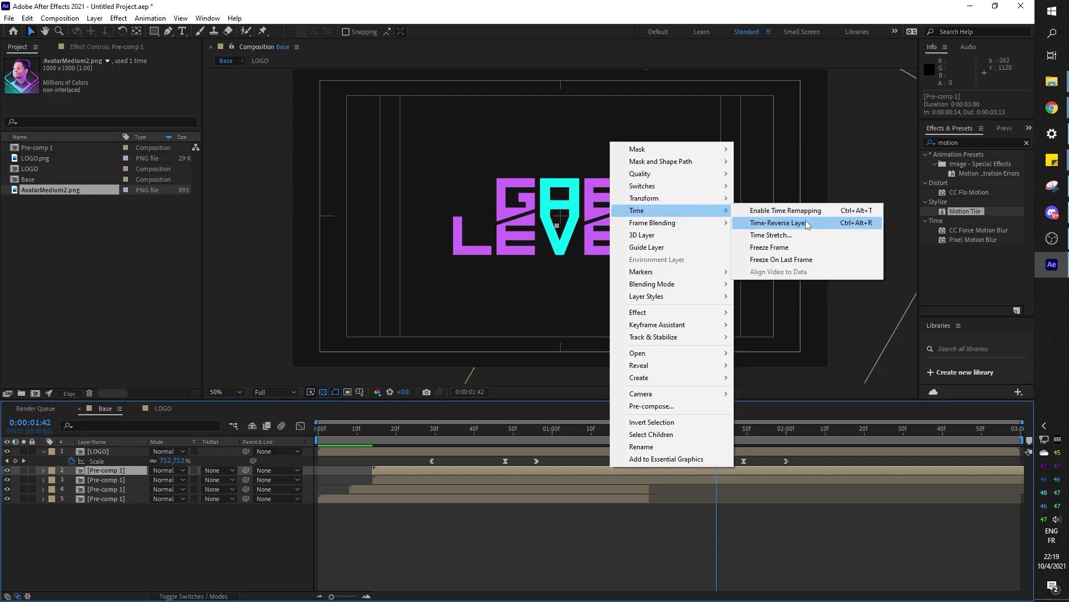
{"action": "left_click", "coordinate": [795, 222]}
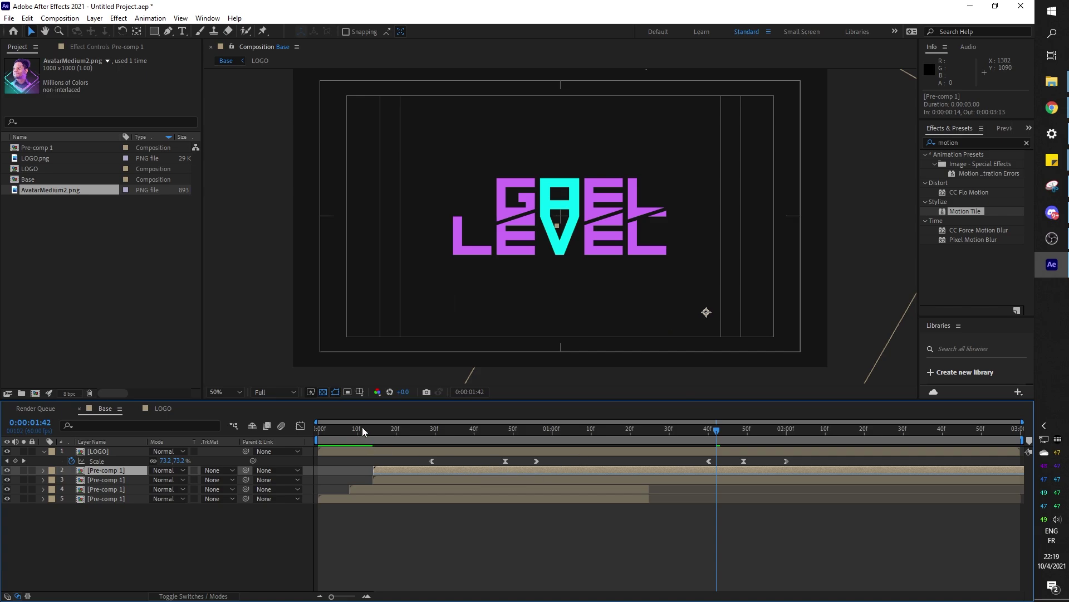
Step: Trim the start of the reversed Pre-comp 1 layer and slide it earlier to span about 0:00:01:14 to 0:00:02:09
{"action": "left_click_drag", "start_coordinate": [362, 426], "coordinate": [829, 445]}
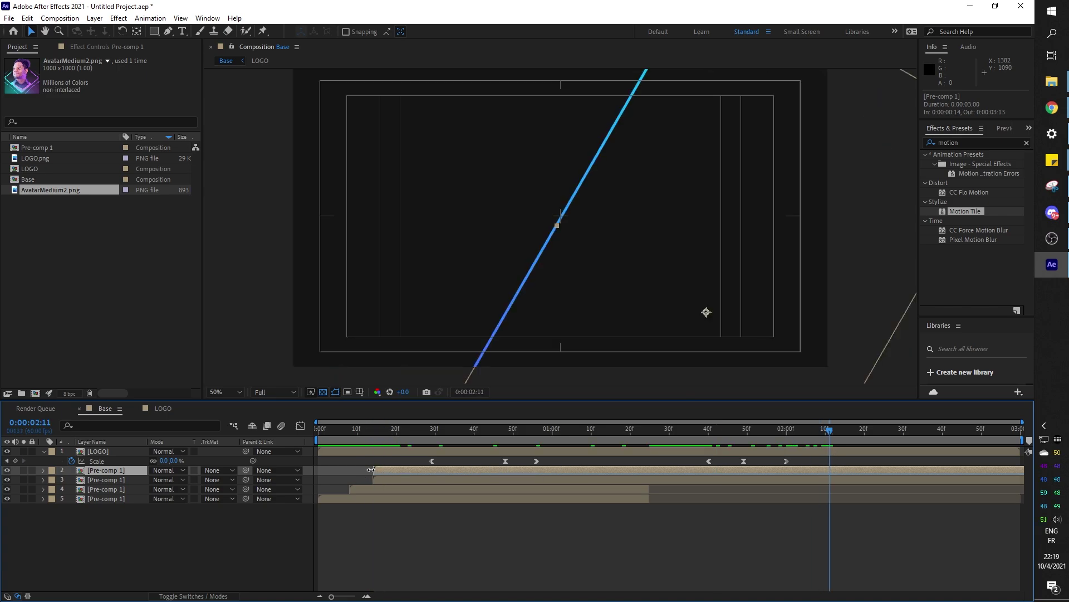
{"action": "left_click_drag", "start_coordinate": [371, 469], "coordinate": [788, 477]}
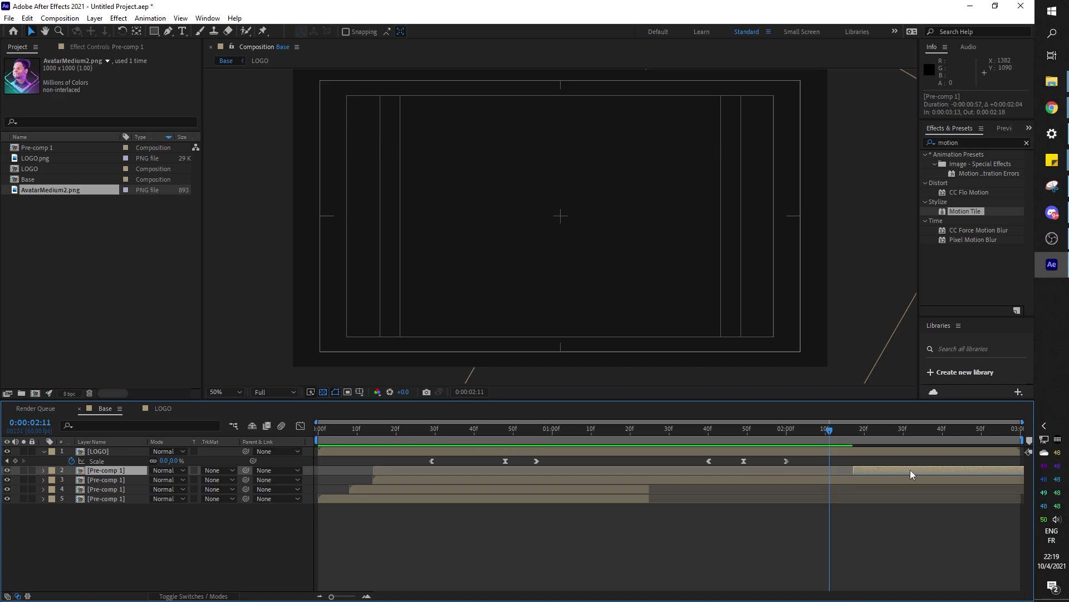
{"action": "left_click_drag", "start_coordinate": [911, 470], "coordinate": [734, 473]}
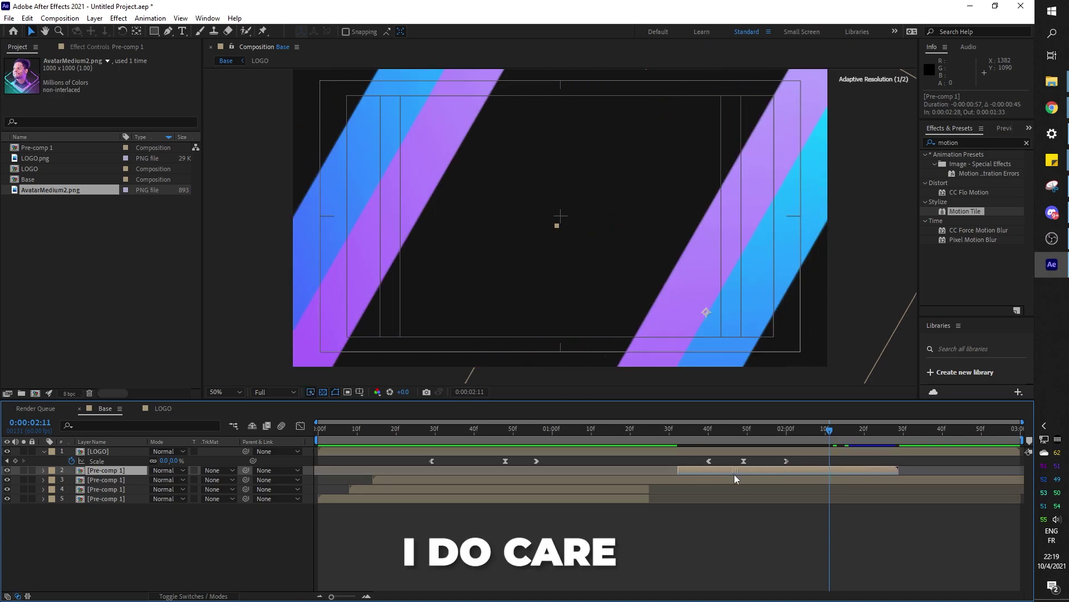
{"action": "left_click", "coordinate": [787, 431]}
{"action": "left_click_drag", "start_coordinate": [710, 470], "coordinate": [638, 474]}
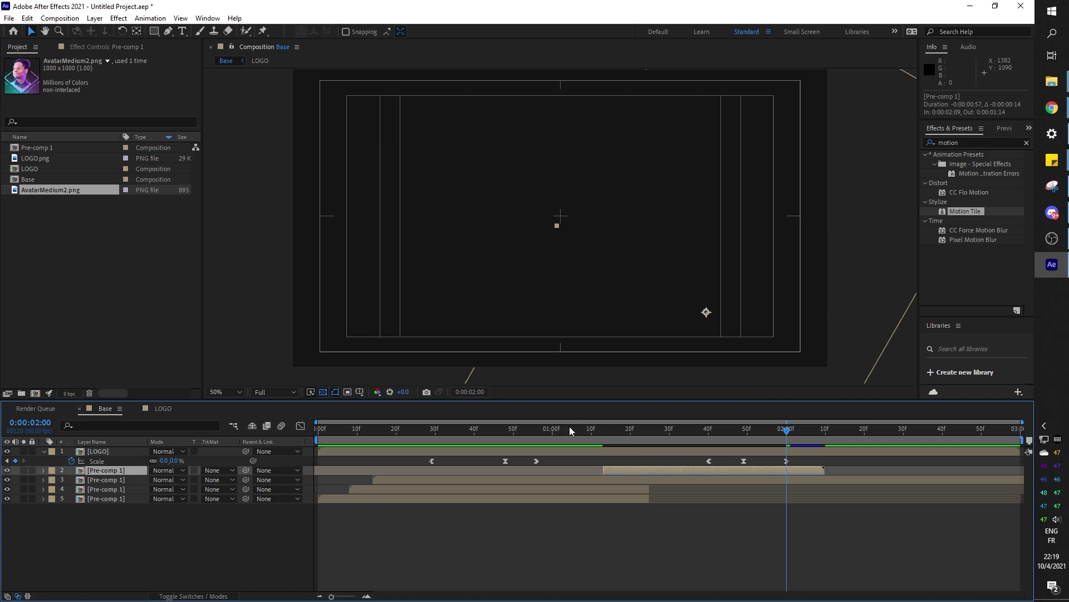
Step: Extend the reversed layer's start back to about 0:00:00:14 and select the original Pre-comp 1 layer directly beneath it
{"action": "left_click_drag", "start_coordinate": [570, 428], "coordinate": [661, 443]}
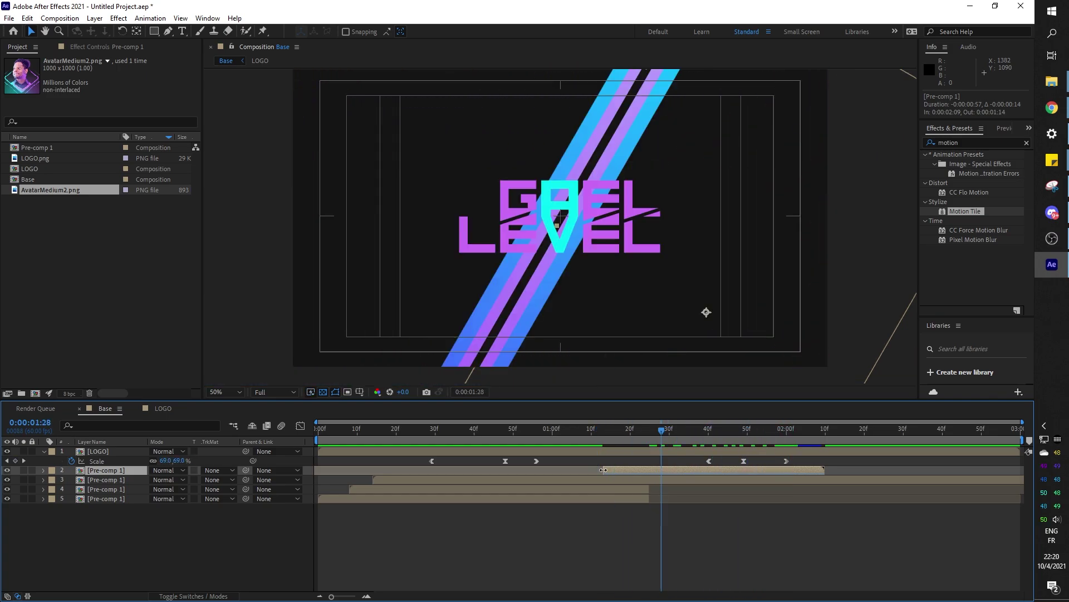
{"action": "left_click_drag", "start_coordinate": [602, 470], "coordinate": [370, 473]}
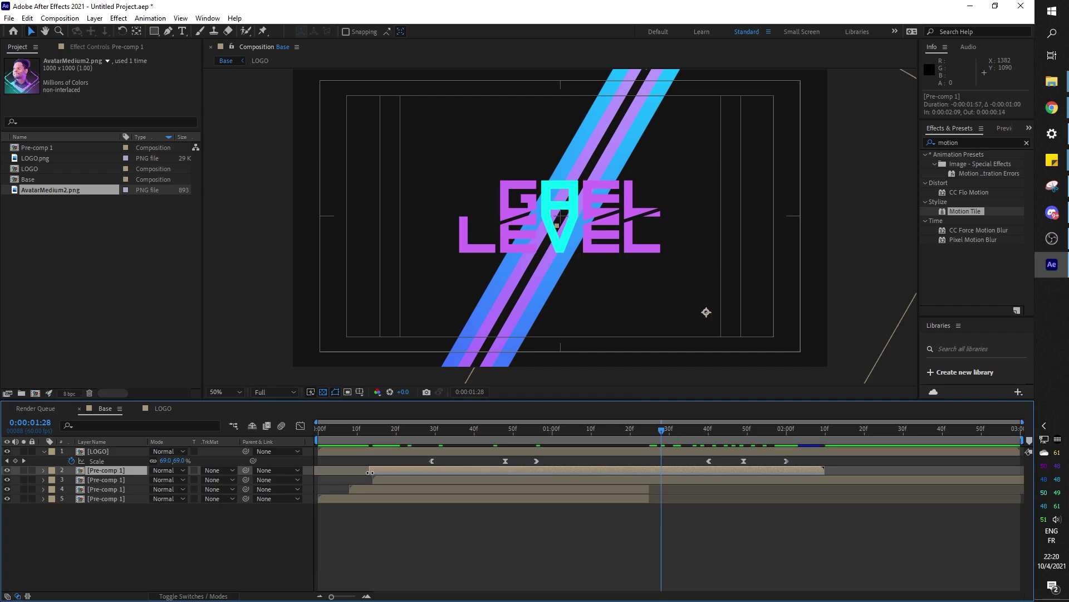
{"action": "left_click", "coordinate": [756, 479]}
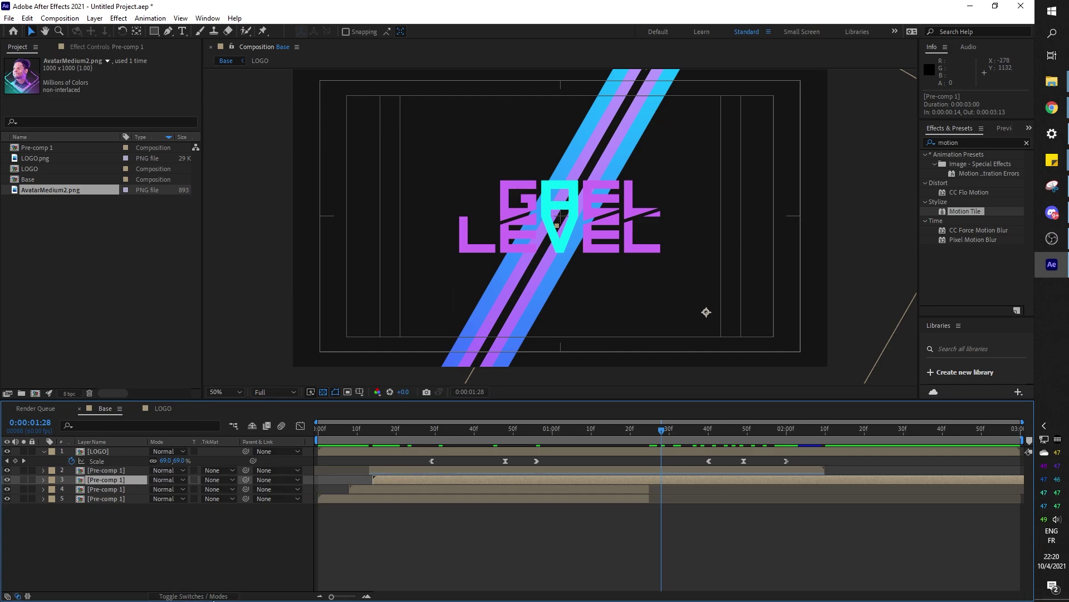
Step: Set the track matte of the third layer, Pre-comp 1, to Alpha Matte and preview the composition from the beginning
{"action": "left_click", "coordinate": [211, 596]}
{"action": "left_click", "coordinate": [211, 596]}
{"action": "left_click", "coordinate": [225, 479]}
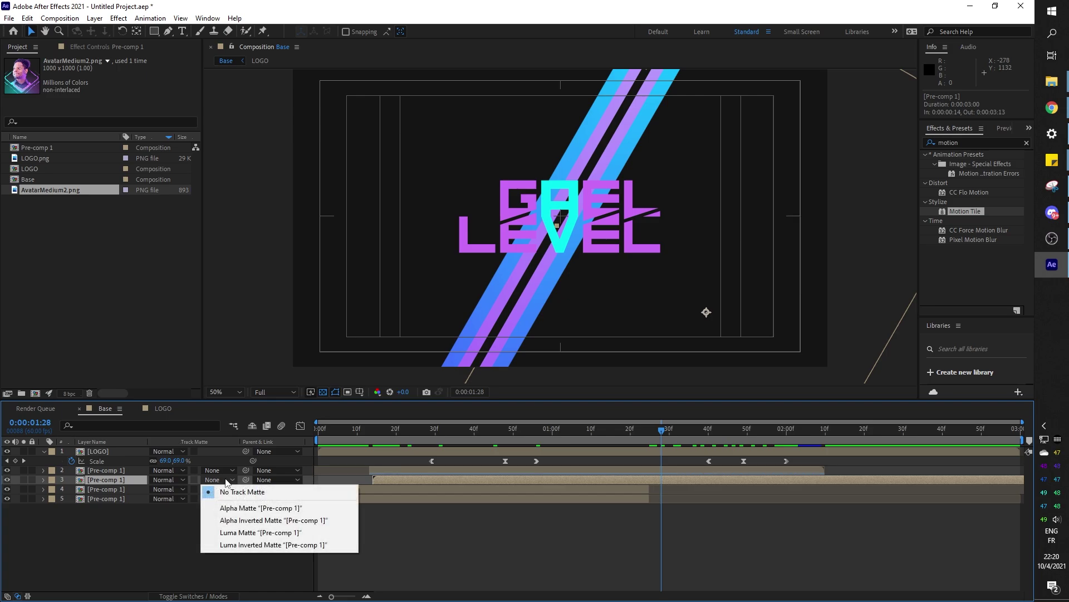
{"action": "left_click", "coordinate": [226, 509]}
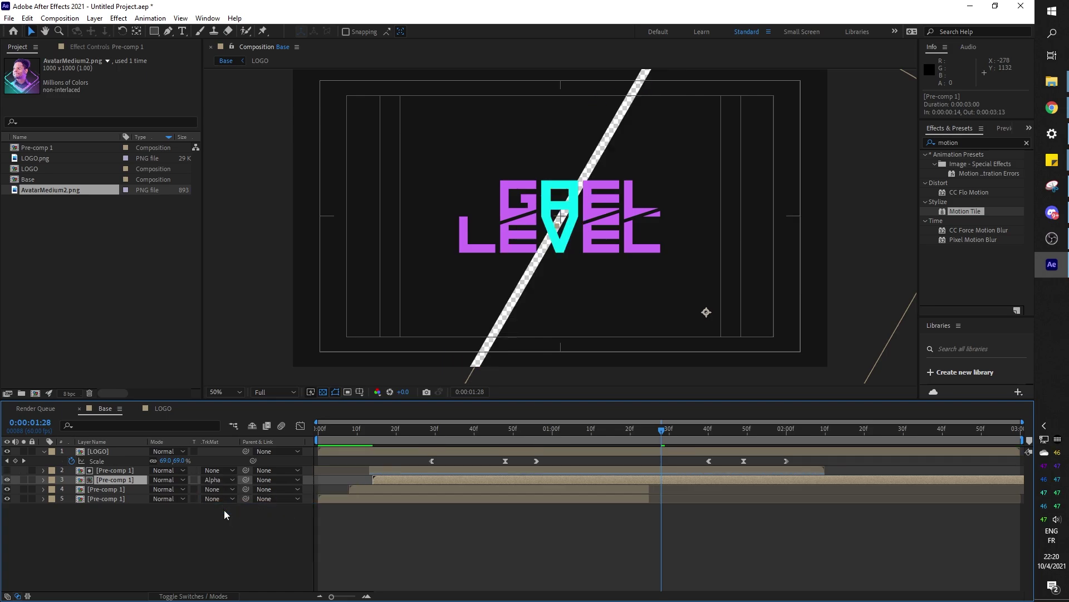
{"action": "left_click_drag", "start_coordinate": [661, 434], "coordinate": [310, 435]}
{"action": "key", "text": "space"}
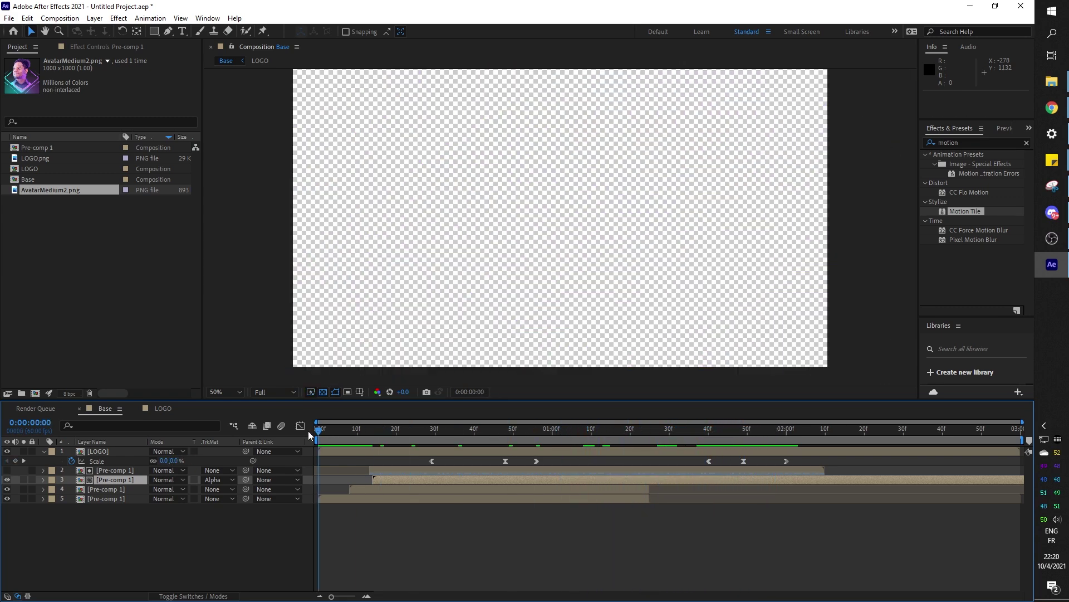
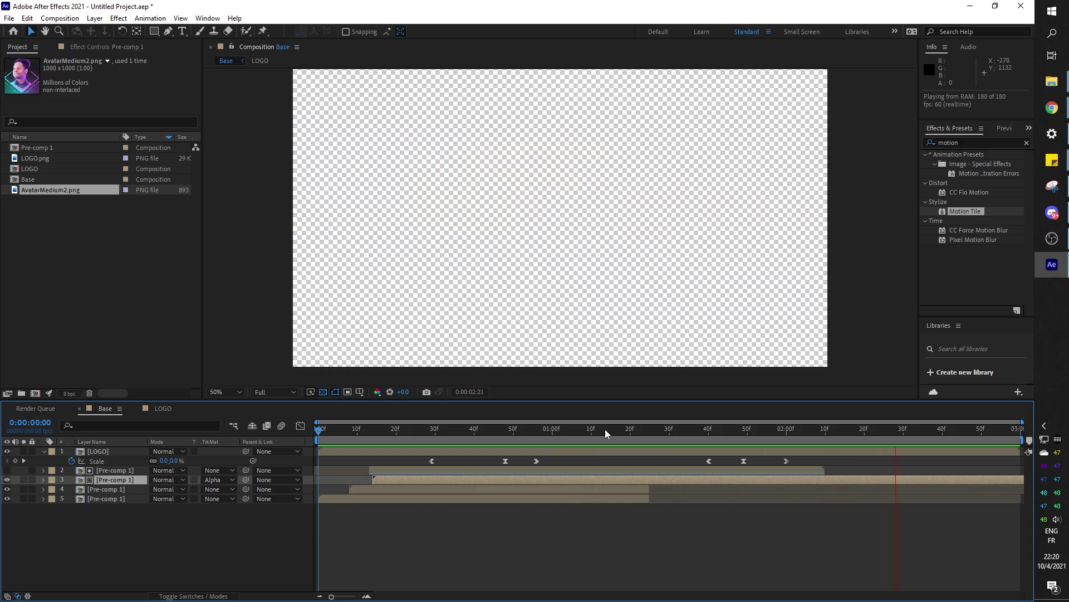
{"action": "key", "text": "space"}
Step: Shift the LOGO pop-out scale keyframes later to end about 0:00:02:07, and slide the reversed matte layer to span 0:00:00:19 to 0:00:02:14
{"action": "left_click_drag", "start_coordinate": [786, 460], "coordinate": [802, 461]}
{"action": "left_click_drag", "start_coordinate": [685, 460], "coordinate": [815, 461]}
{"action": "left_click_drag", "start_coordinate": [620, 472], "coordinate": [640, 472]}
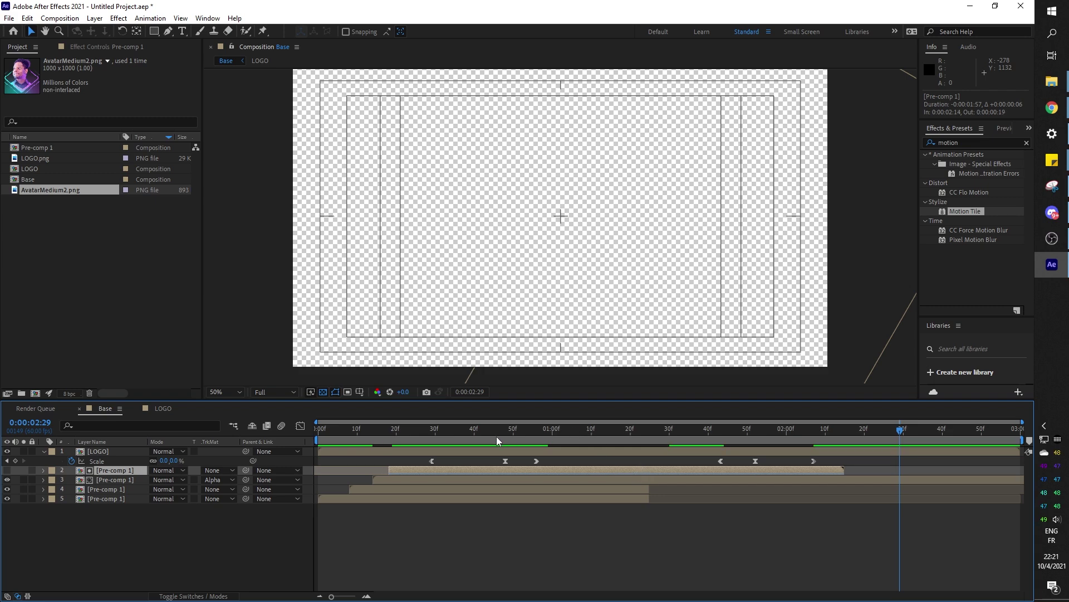
{"action": "key", "text": "Home"}
{"action": "key", "text": "space"}
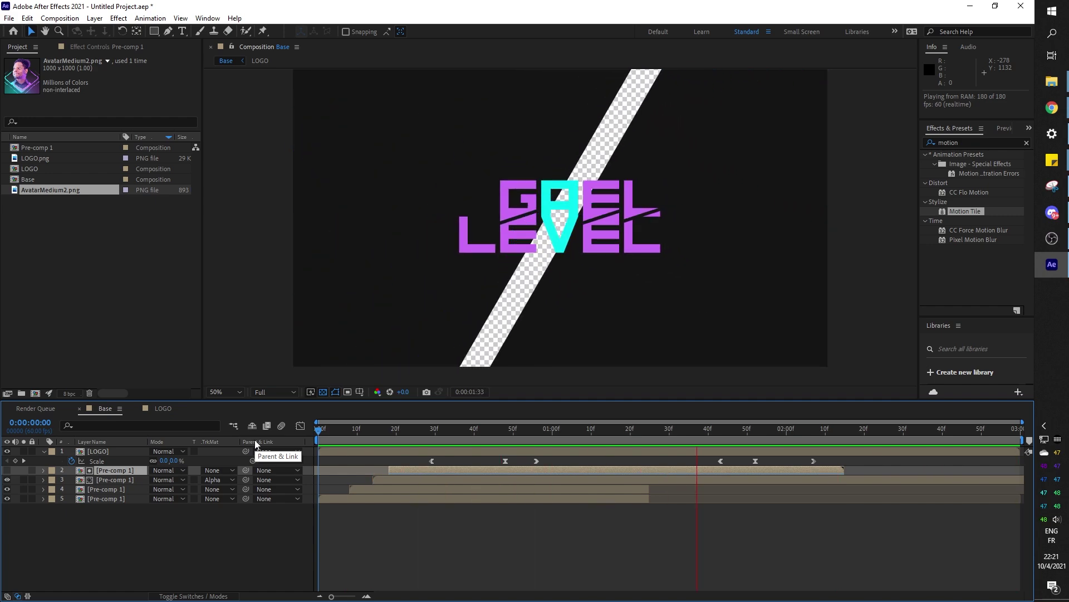
{"action": "key", "text": "space"}
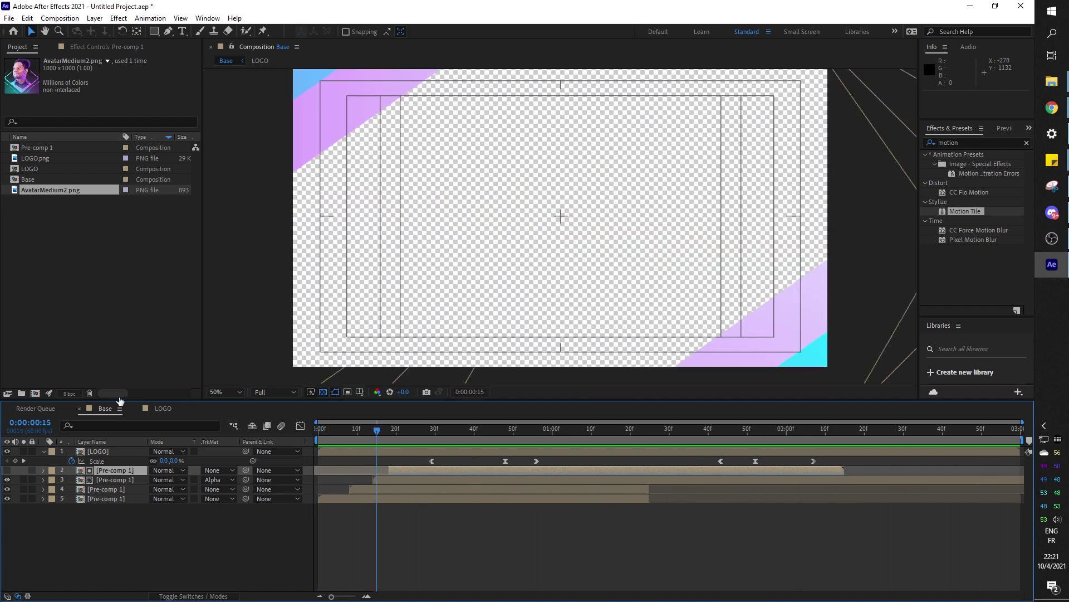
Step: In the LOGO composition, hide LOGO.png and show AvatarMedium2.png, and preview the swap in the Base composition
{"action": "left_click", "coordinate": [160, 409]}
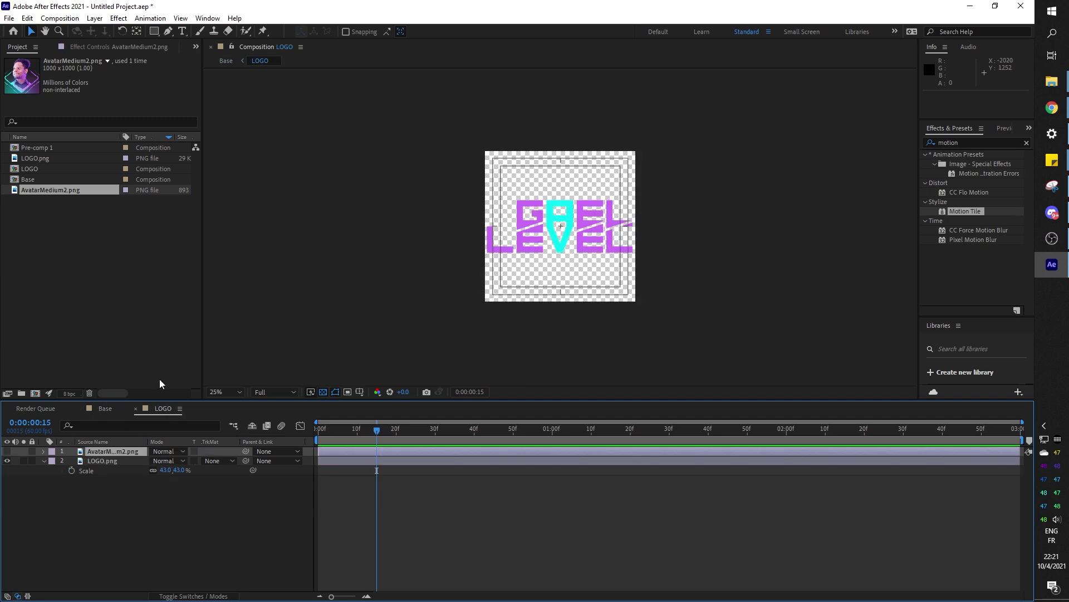
{"action": "left_click", "coordinate": [8, 461]}
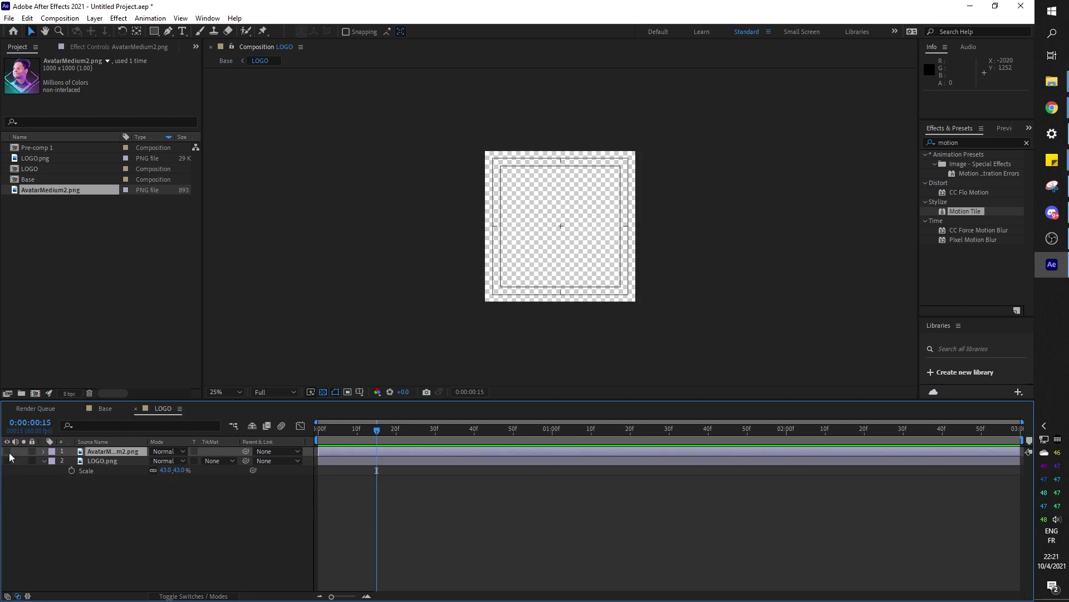
{"action": "left_click", "coordinate": [6, 451]}
{"action": "left_click", "coordinate": [99, 408]}
{"action": "key", "text": "space"}
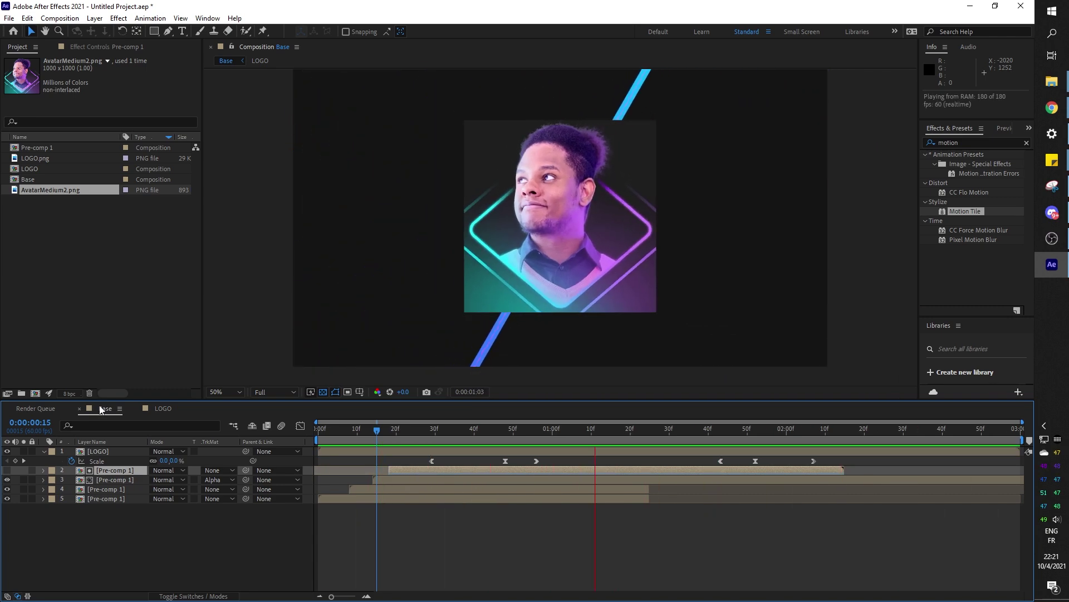
{"action": "left_click_drag", "start_coordinate": [100, 410], "coordinate": [261, 412]}
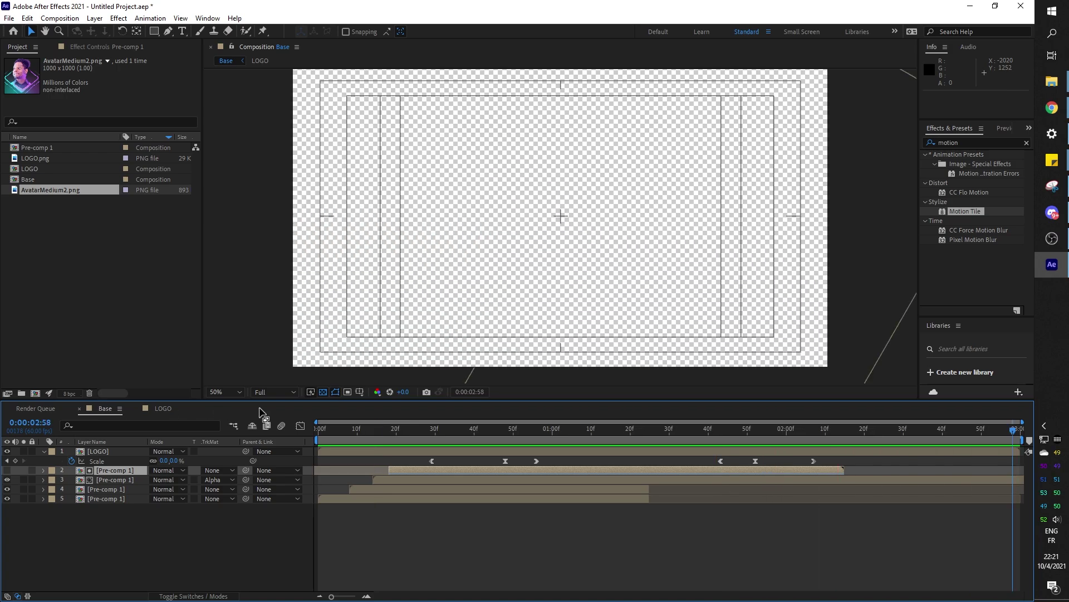
Step: Enable motion blur on all five layers of the Base composition and preview the blurred animation from the start
{"action": "left_click_drag", "start_coordinate": [350, 434], "coordinate": [426, 434]}
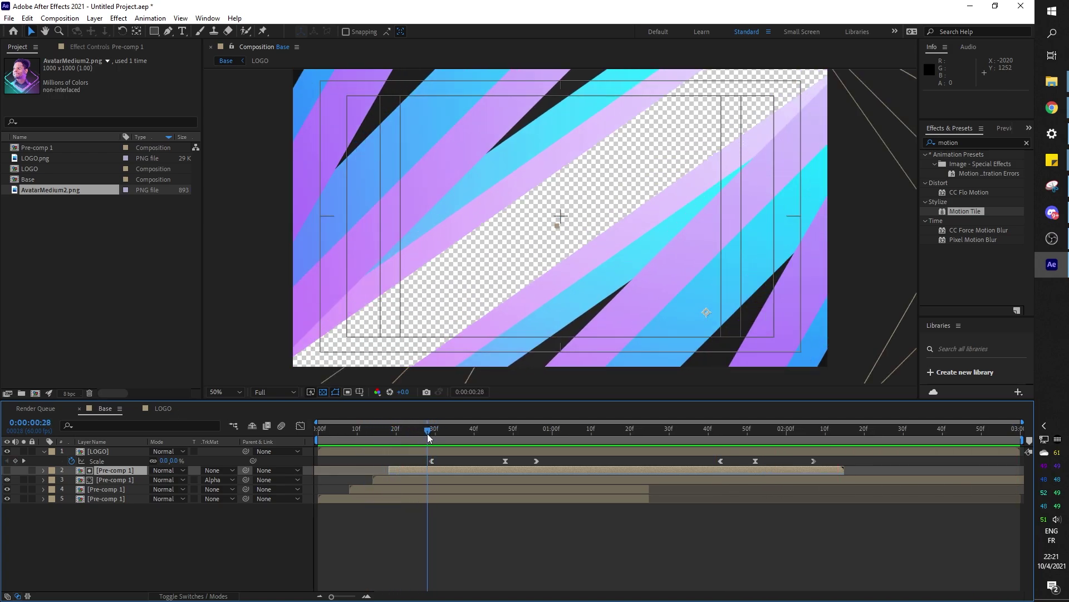
{"action": "left_click", "coordinate": [209, 596]}
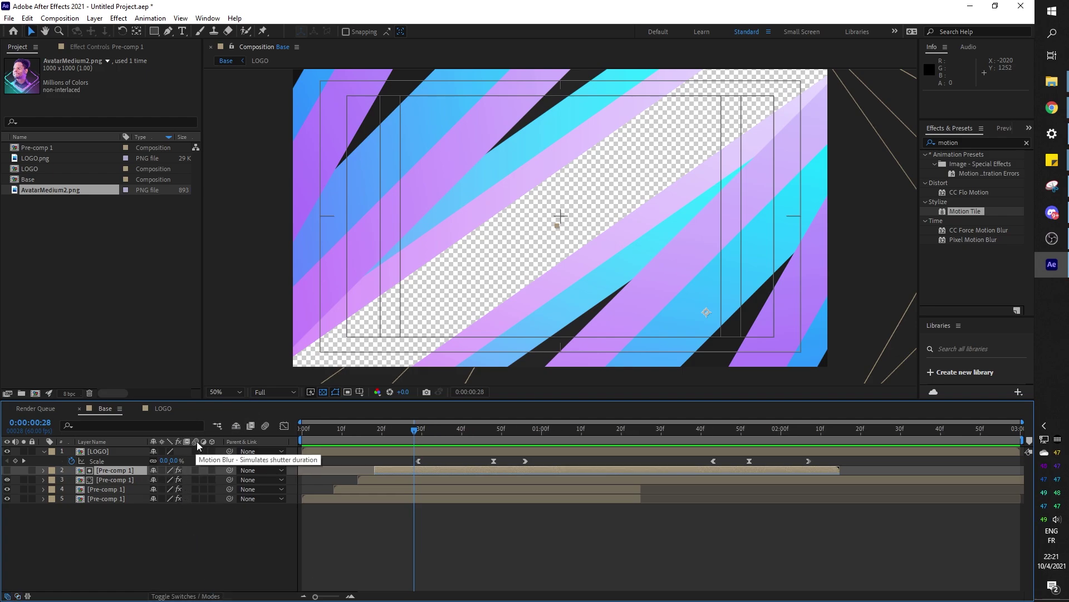
{"action": "left_click_drag", "start_coordinate": [194, 451], "coordinate": [194, 506]}
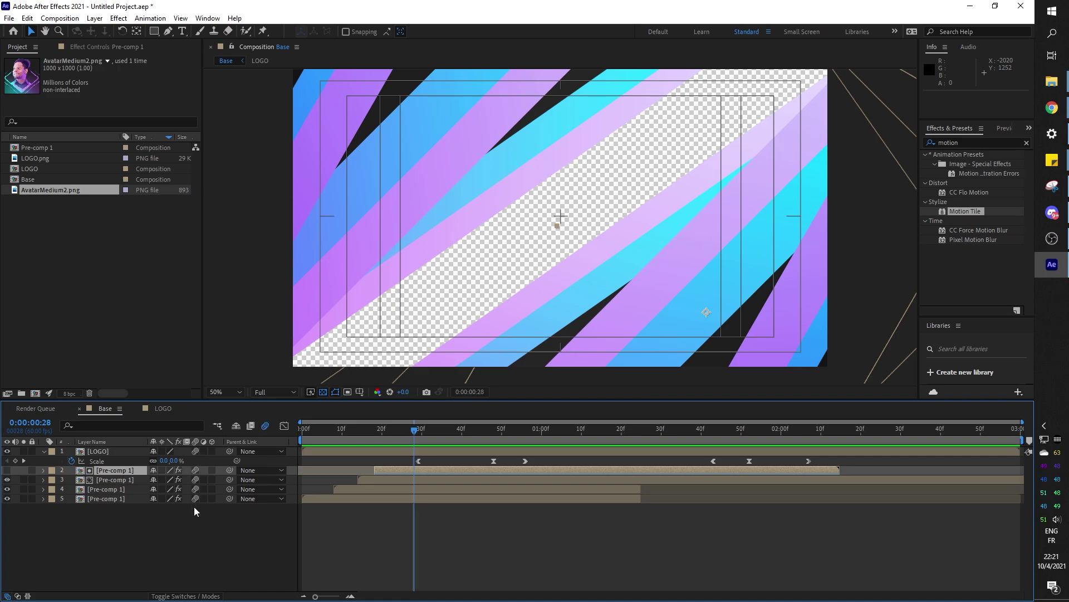
{"action": "left_click", "coordinate": [265, 427]}
{"action": "left_click", "coordinate": [265, 427]}
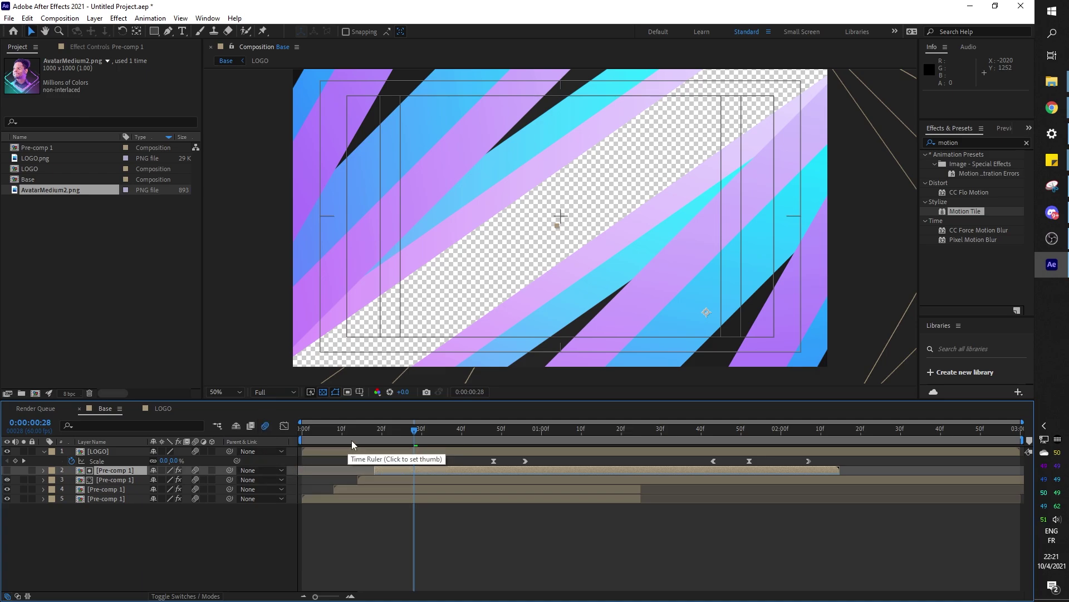
{"action": "left_click_drag", "start_coordinate": [402, 429], "coordinate": [460, 436]}
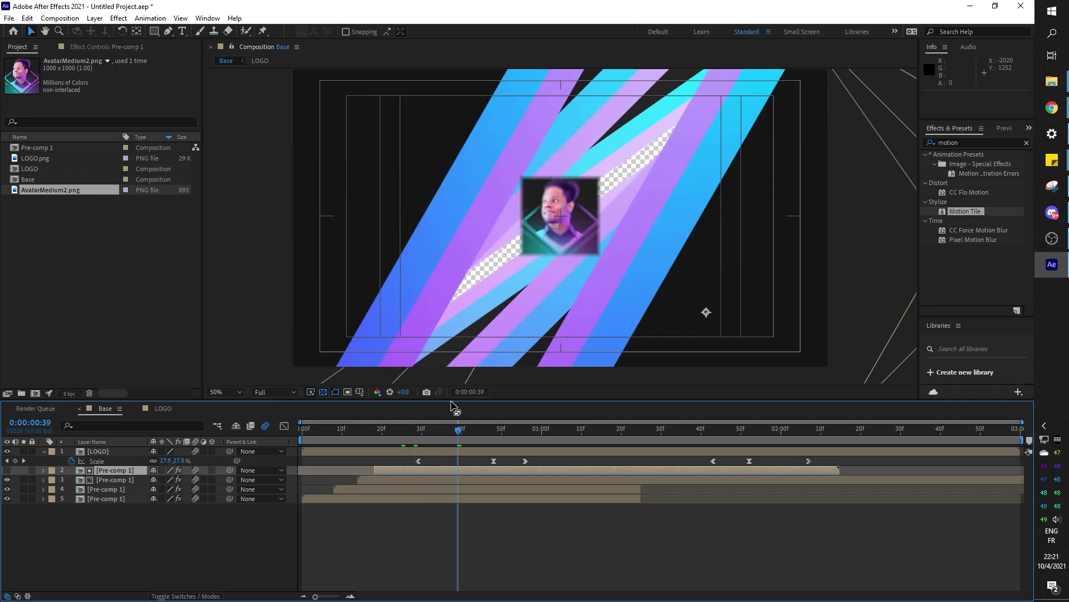
{"action": "left_click_drag", "start_coordinate": [456, 434], "coordinate": [477, 435]}
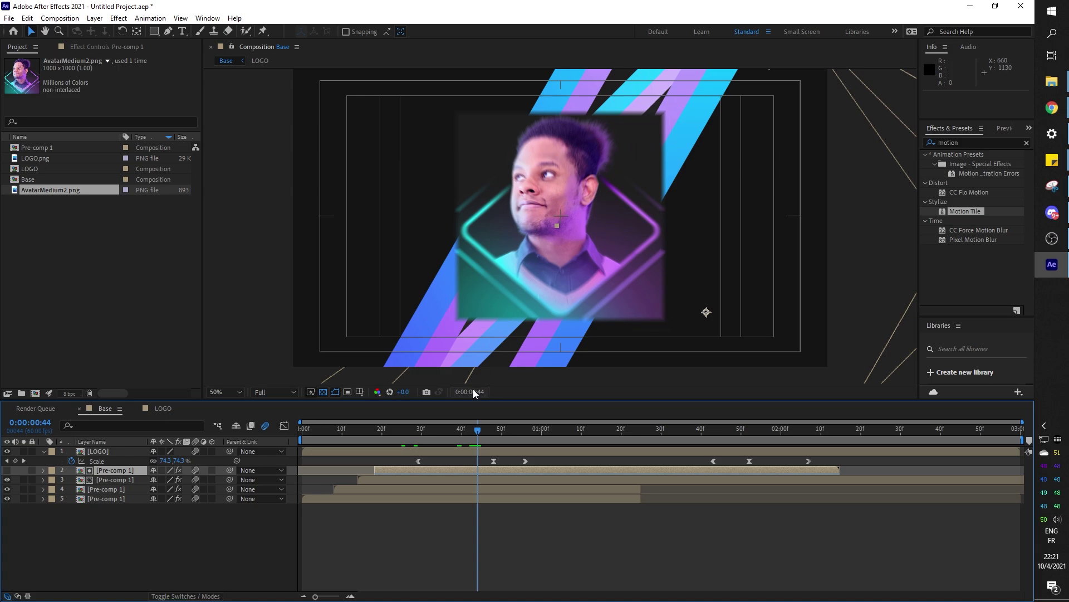
{"action": "left_click_drag", "start_coordinate": [478, 430], "coordinate": [322, 431]}
{"action": "key", "text": "space"}
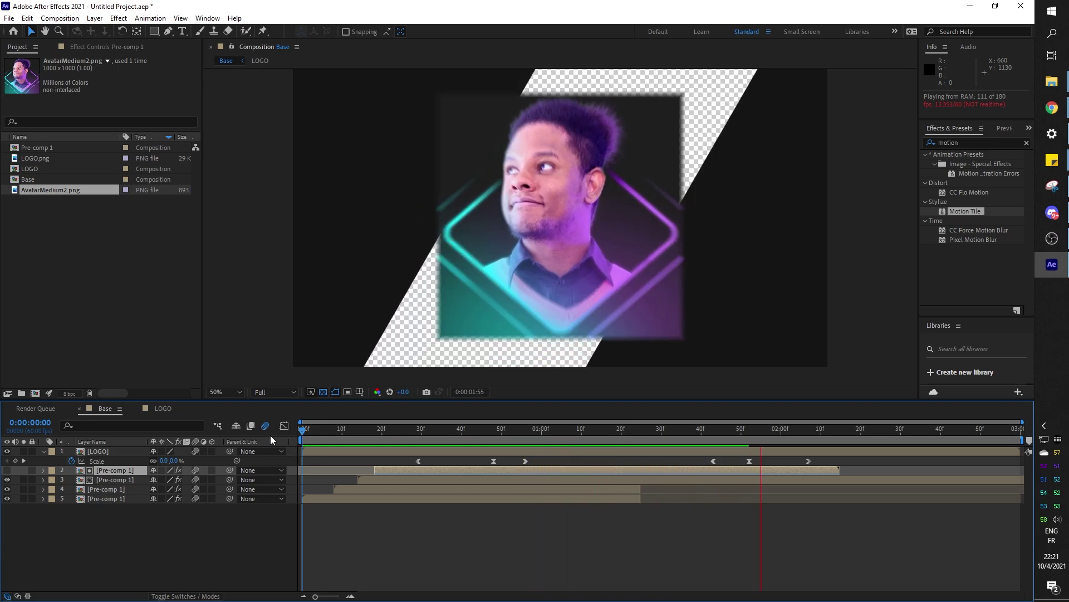
{"action": "key", "text": "space"}
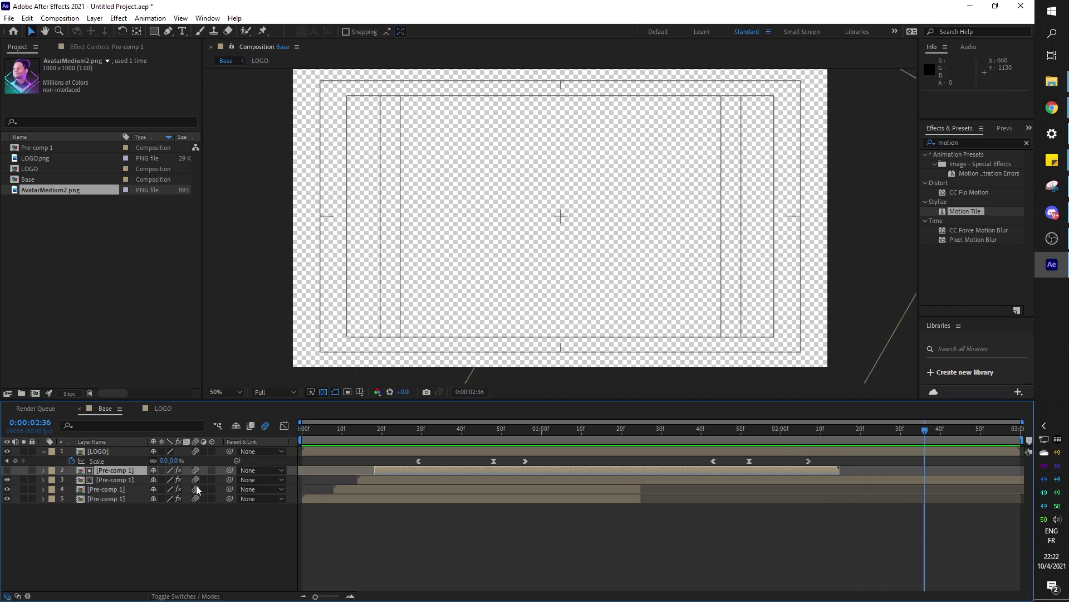
Step: In Pre-comp 1, change the starting color stop of the gradient layer's fill to blue 003CFF
{"action": "left_click", "coordinate": [108, 500]}
{"action": "double_click", "coordinate": [105, 499]}
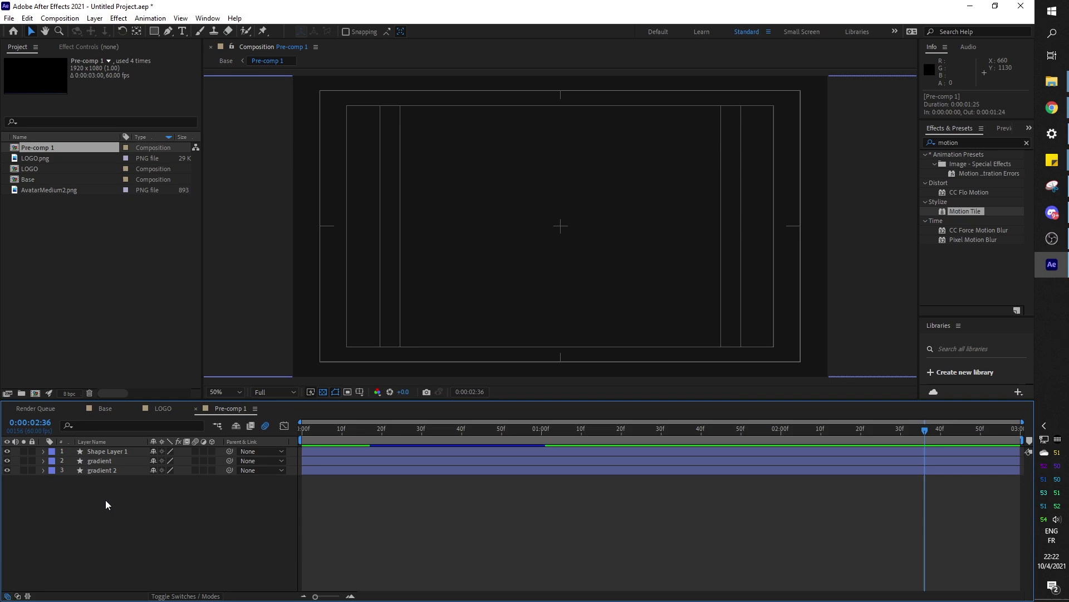
{"action": "left_click", "coordinate": [99, 470]}
{"action": "left_click_drag", "start_coordinate": [520, 435], "coordinate": [359, 435]}
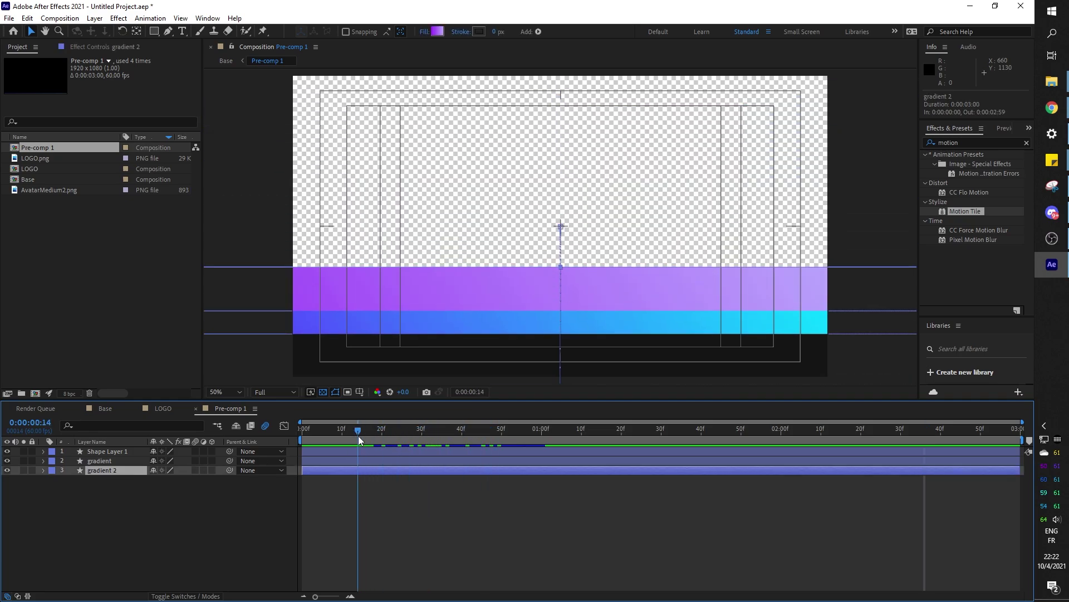
{"action": "left_click", "coordinate": [100, 461]}
{"action": "left_click", "coordinate": [103, 470]}
{"action": "left_click", "coordinate": [103, 461]}
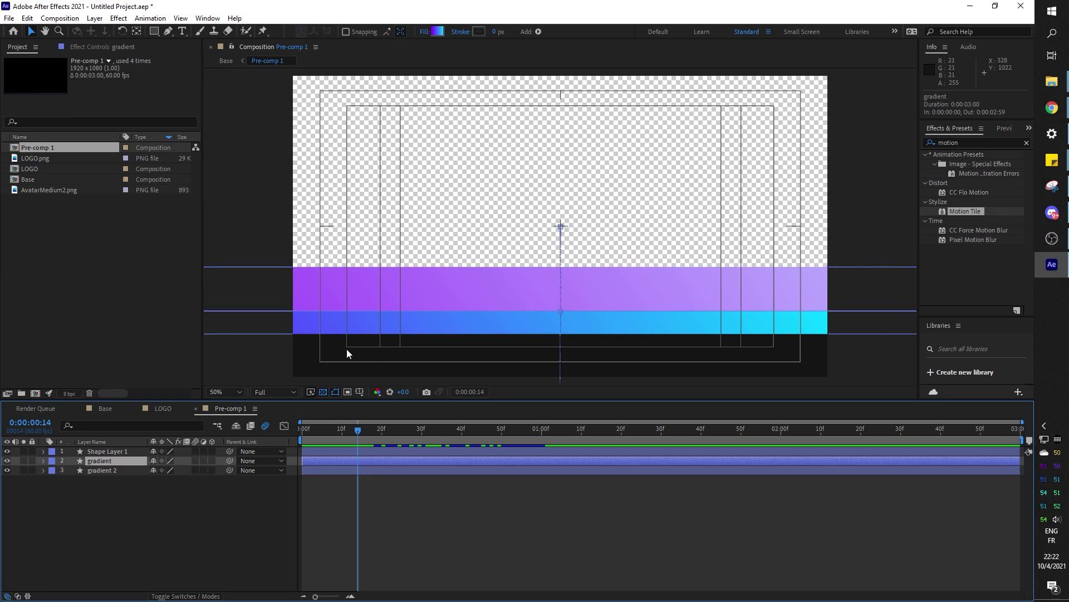
{"action": "left_click", "coordinate": [437, 32]}
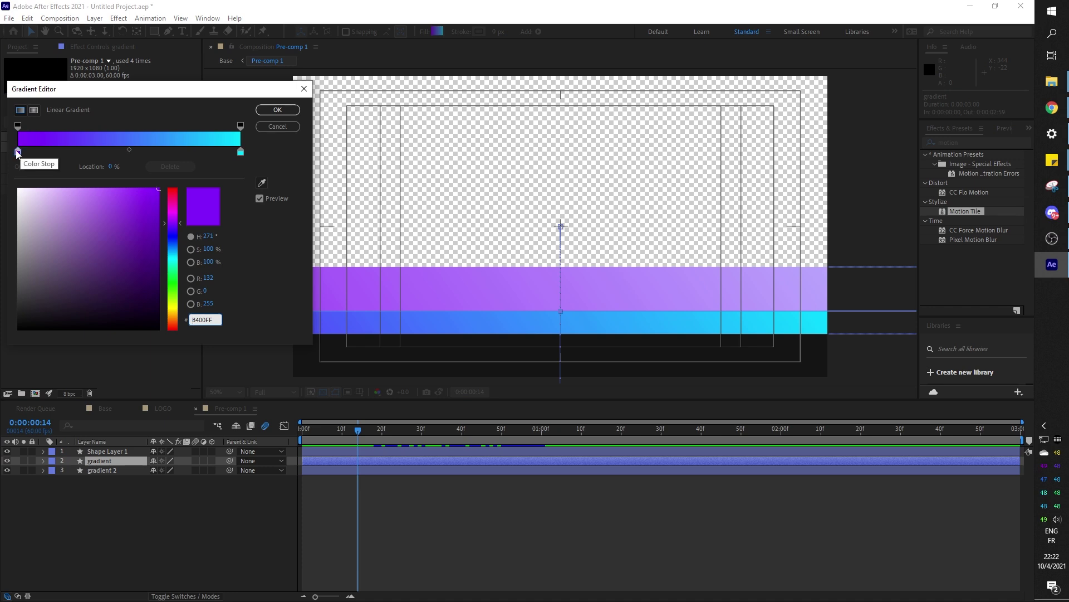
{"action": "left_click", "coordinate": [16, 152]}
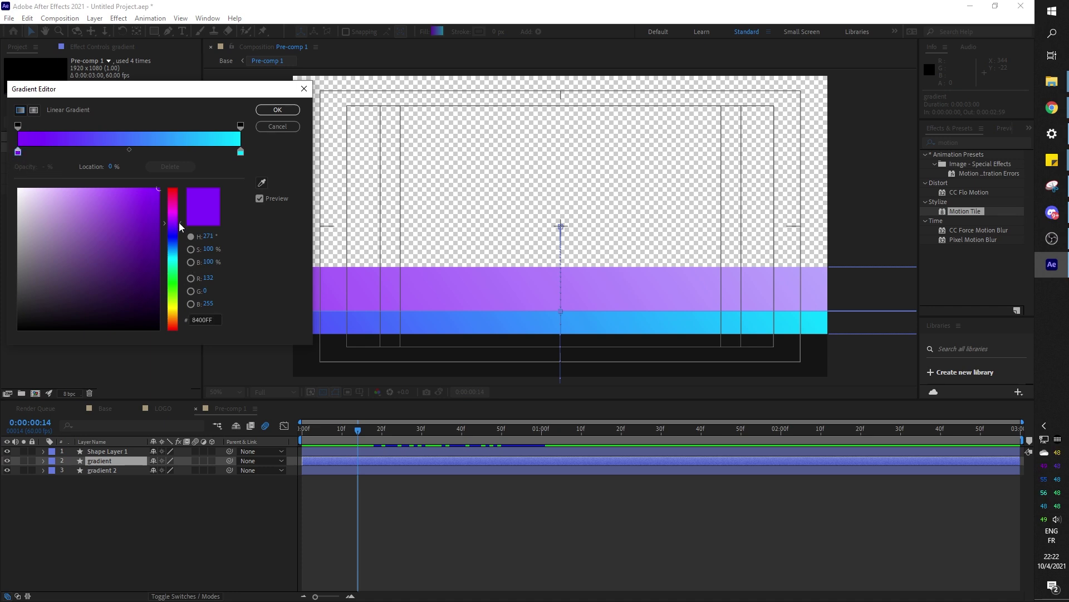
{"action": "left_click_drag", "start_coordinate": [179, 223], "coordinate": [181, 244]}
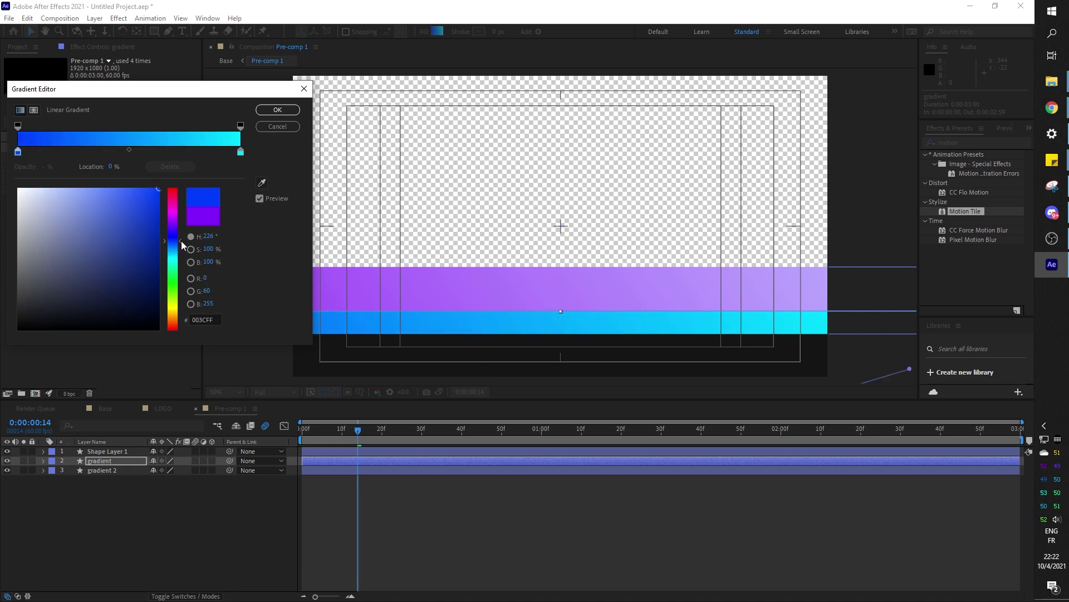
{"action": "left_click", "coordinate": [278, 110]}
Step: Change the gradient 2 layer's end color stop to 4B27FF and move its purple starting stop to 32.5%
{"action": "left_click", "coordinate": [102, 469]}
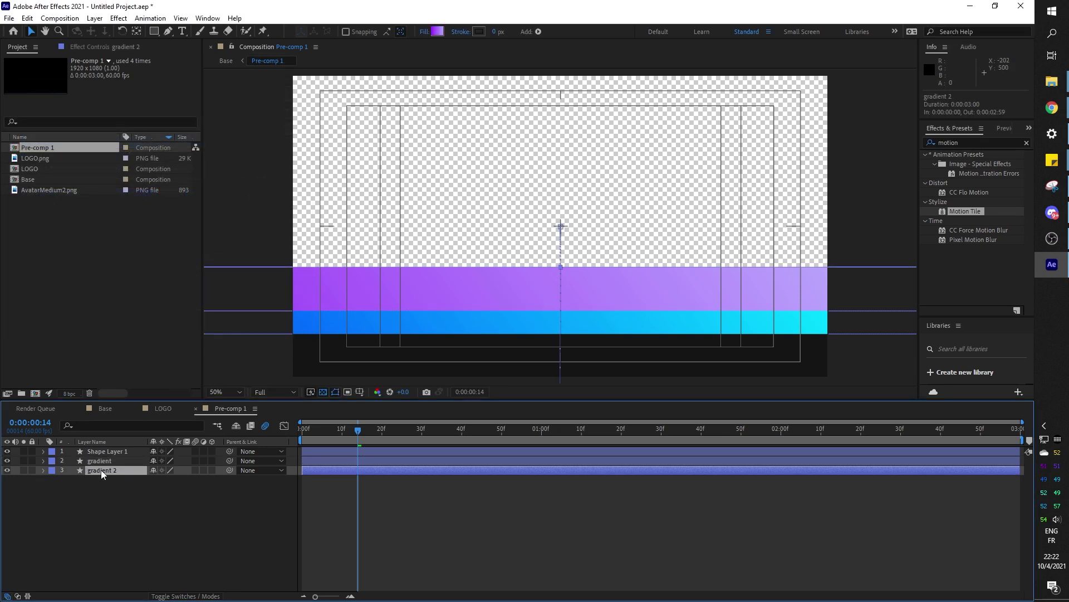
{"action": "left_click", "coordinate": [435, 32]}
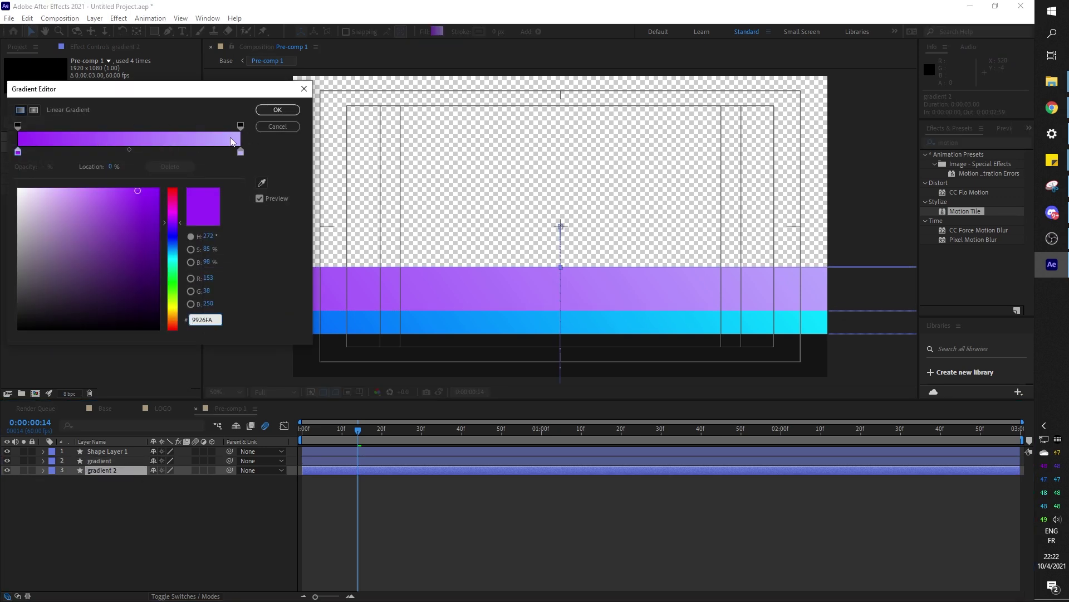
{"action": "left_click", "coordinate": [240, 151]}
{"action": "left_click_drag", "start_coordinate": [125, 209], "coordinate": [138, 180]}
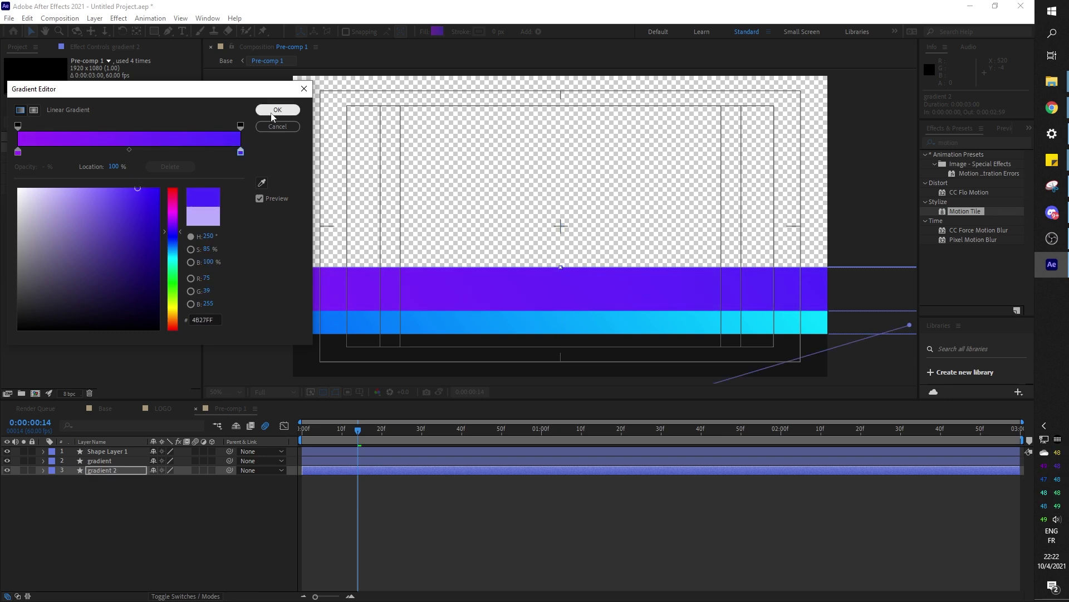
{"action": "left_click_drag", "start_coordinate": [18, 151], "coordinate": [90, 151]}
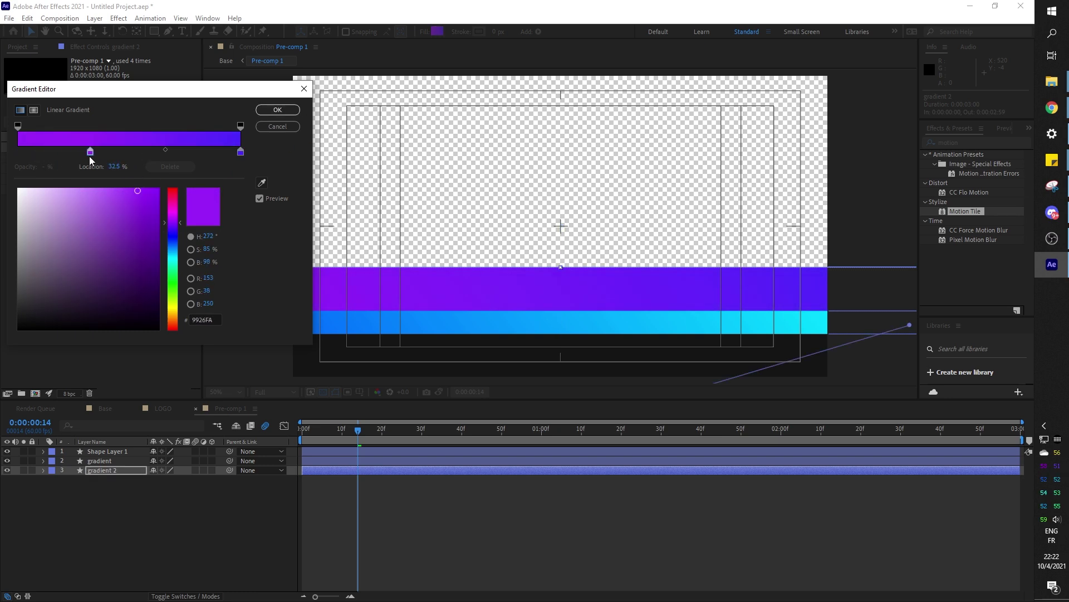
{"action": "left_click", "coordinate": [277, 110]}
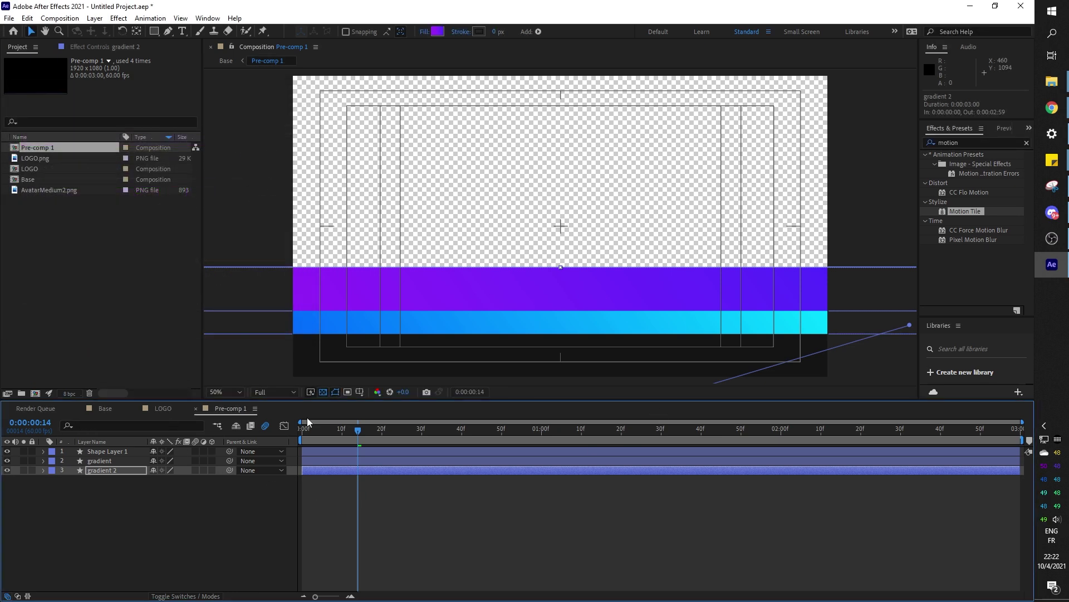
Step: Return to the Base composition and check the recolored stripes around 0:00:00:31
{"action": "left_click", "coordinate": [103, 411]}
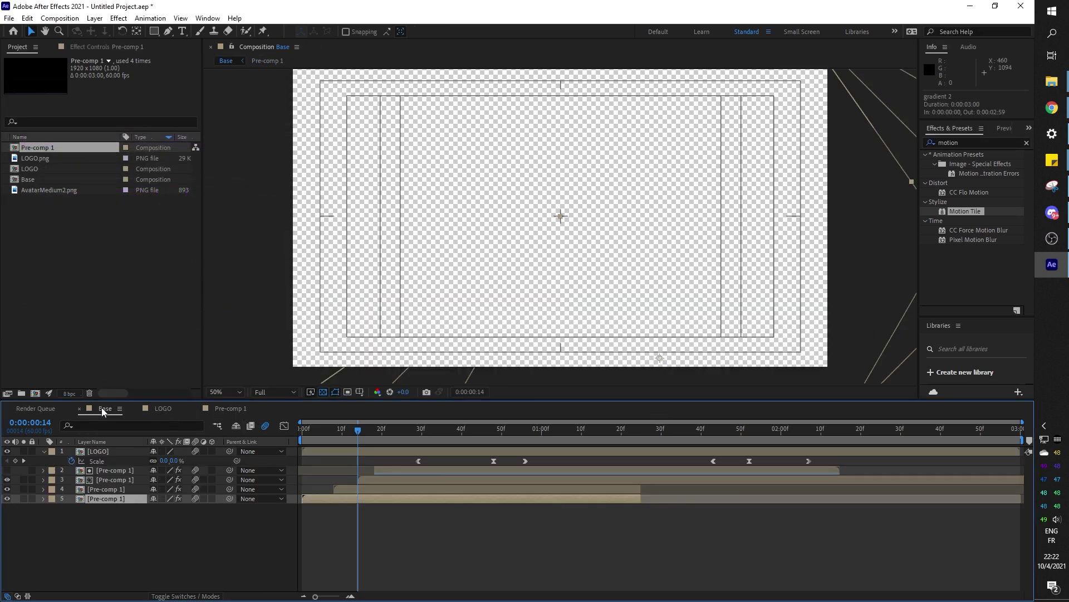
{"action": "left_click_drag", "start_coordinate": [325, 429], "coordinate": [433, 433]}
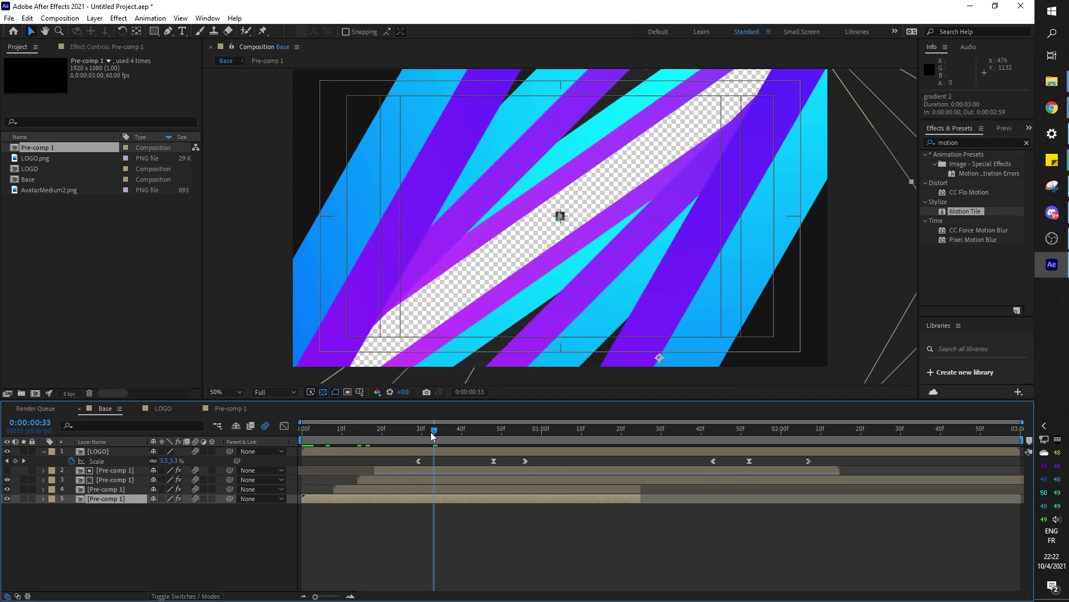
{"action": "mouse_move", "coordinate": [437, 434]}
{"action": "left_mouse_down"}
{"action": "mouse_move", "coordinate": [526, 430]}
{"action": "mouse_move", "coordinate": [391, 431]}
{"action": "mouse_move", "coordinate": [423, 431]}
{"action": "left_mouse_up"}
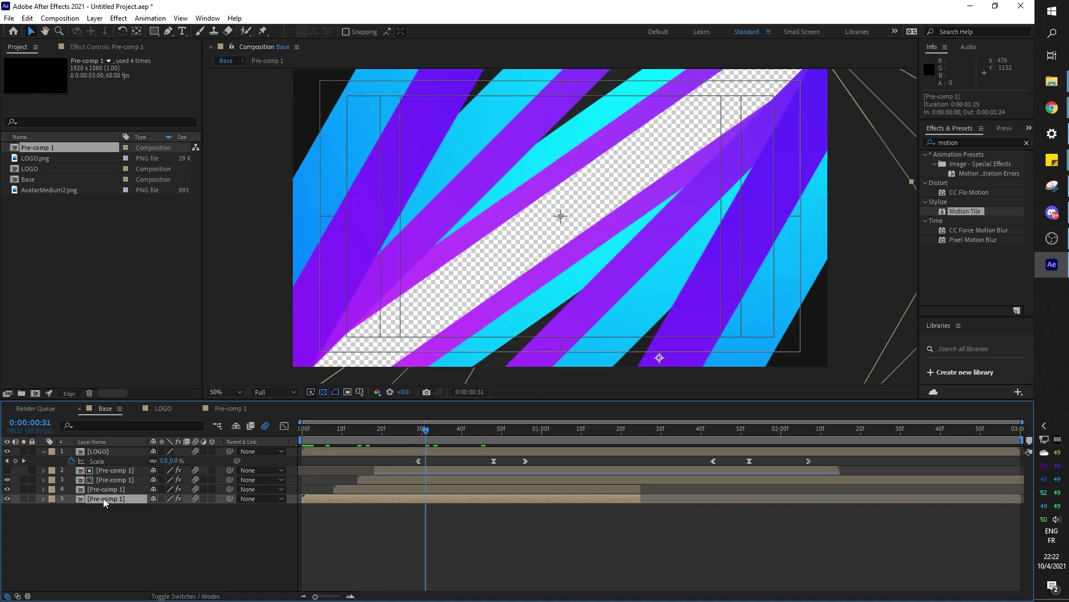
Step: Apply a Drop Shadow effect to the Pre-comp 1 layer in row 4 with distance 26 and softness 75
{"action": "left_click", "coordinate": [944, 141]}
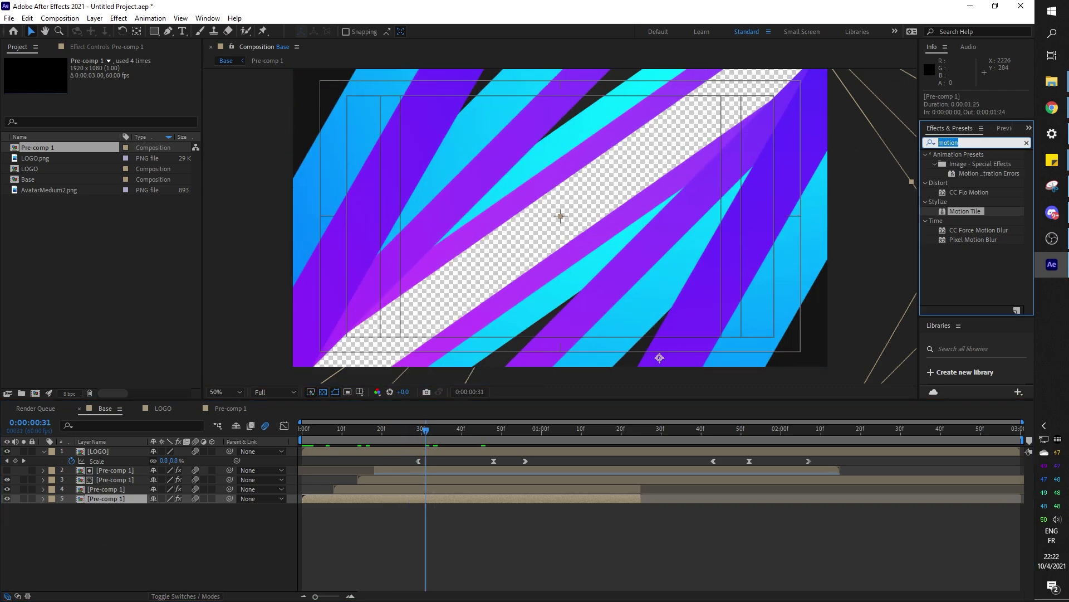
{"action": "type", "text": "dra"}
{"action": "key", "text": "BackSpace"}
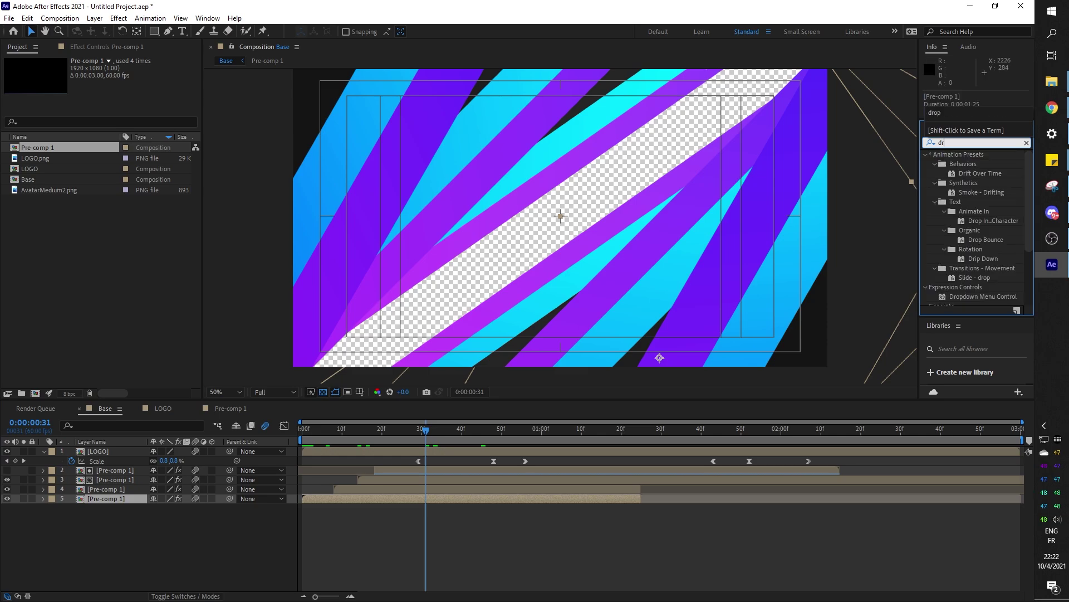
{"action": "type", "text": "op"}
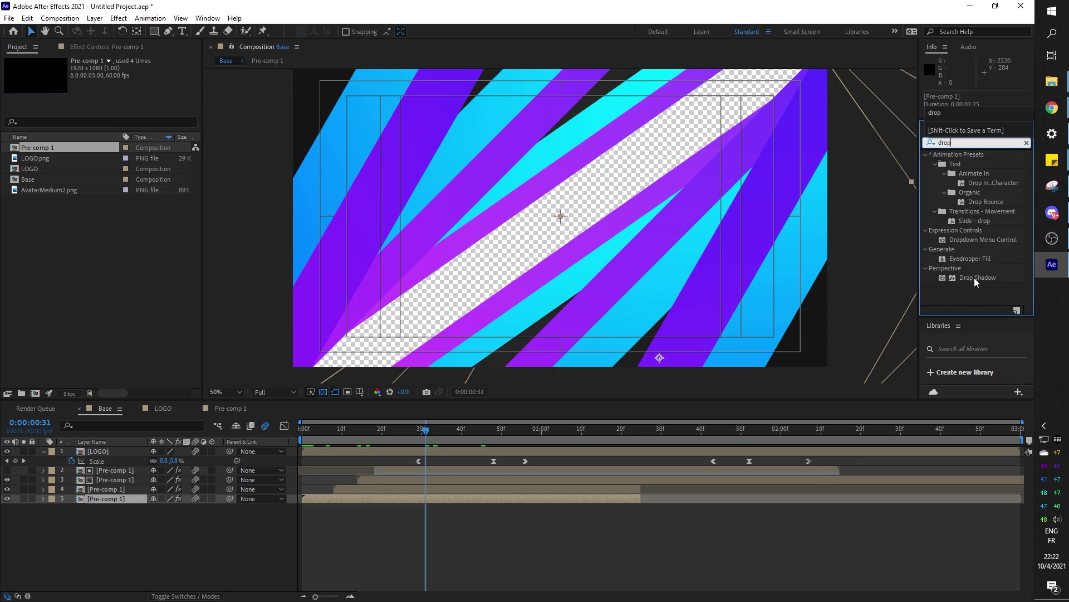
{"action": "left_click_drag", "start_coordinate": [974, 278], "coordinate": [36, 528]}
{"action": "mouse_move", "coordinate": [115, 500]}
{"action": "left_mouse_down"}
{"action": "mouse_move", "coordinate": [102, 508]}
{"action": "mouse_move", "coordinate": [101, 490]}
{"action": "left_mouse_up"}
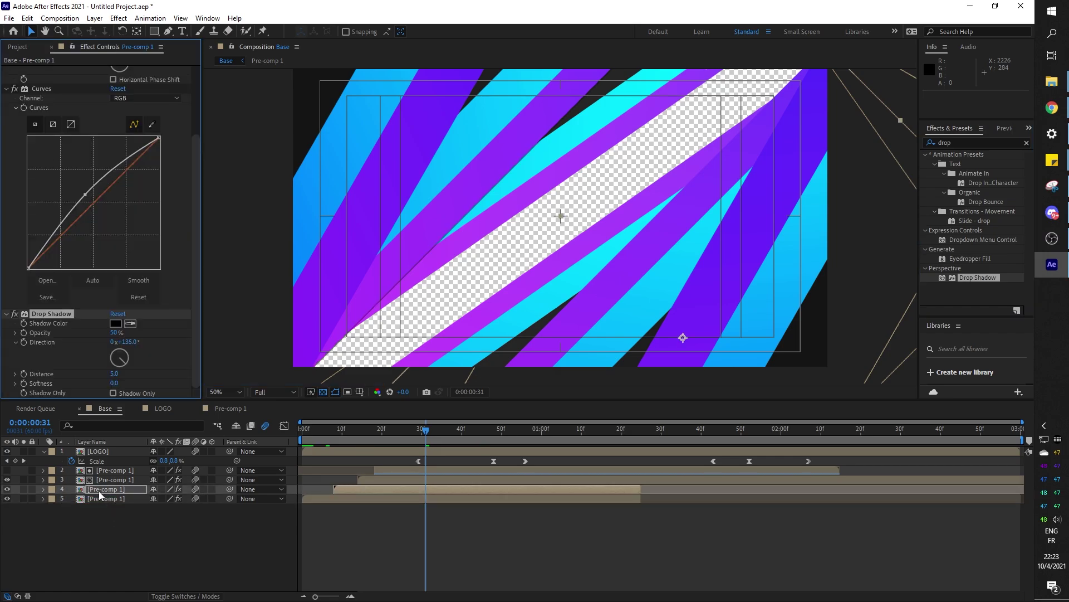
{"action": "left_click_drag", "start_coordinate": [116, 377], "coordinate": [153, 382]}
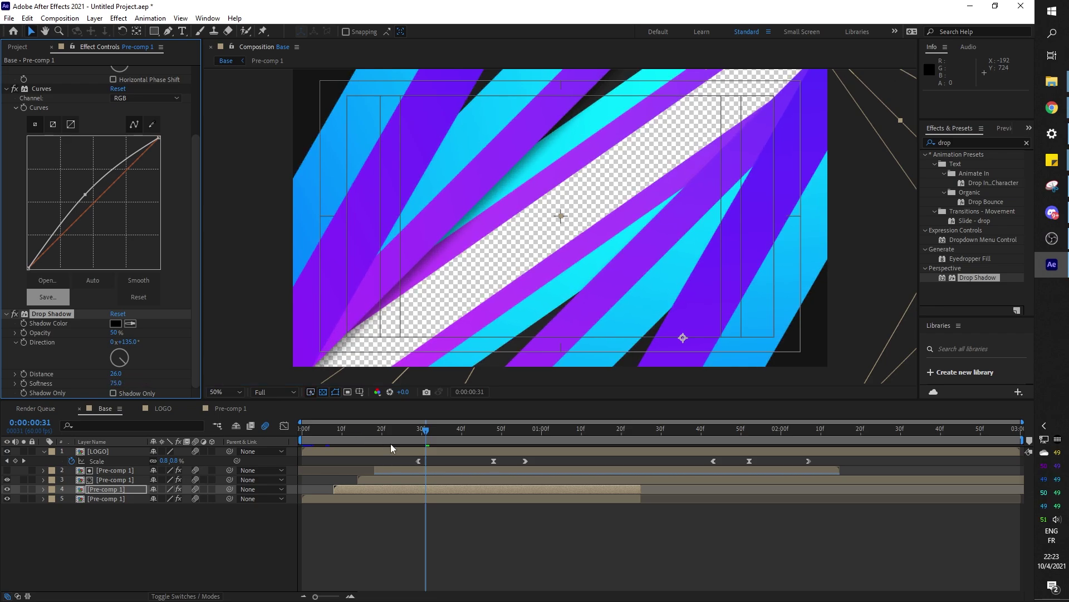
Step: Copy the Drop Shadow effect onto the Pre-comp 1 layer in row 3 and preview the Base animation from the start
{"action": "mouse_move", "coordinate": [427, 432]}
{"action": "left_mouse_down"}
{"action": "mouse_move", "coordinate": [337, 438]}
{"action": "mouse_move", "coordinate": [439, 438]}
{"action": "left_mouse_up"}
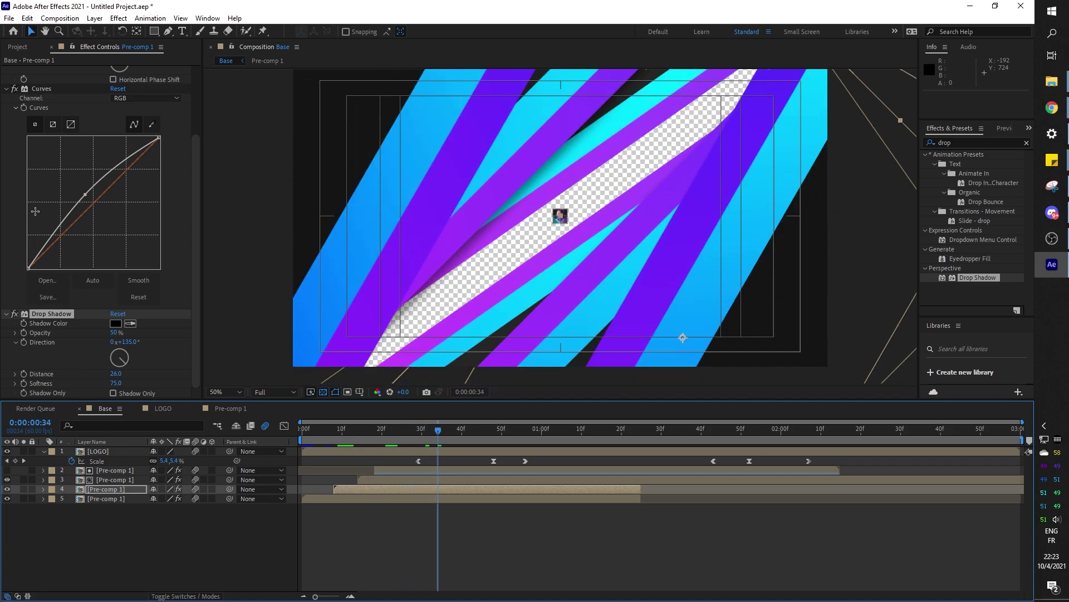
{"action": "left_click", "coordinate": [47, 317]}
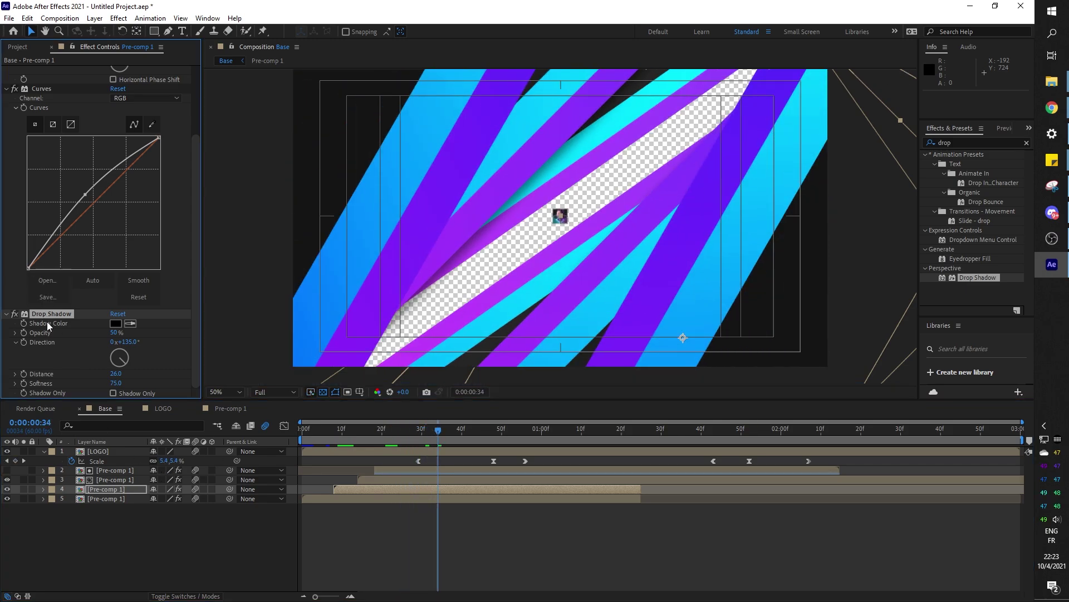
{"action": "left_click", "coordinate": [116, 480]}
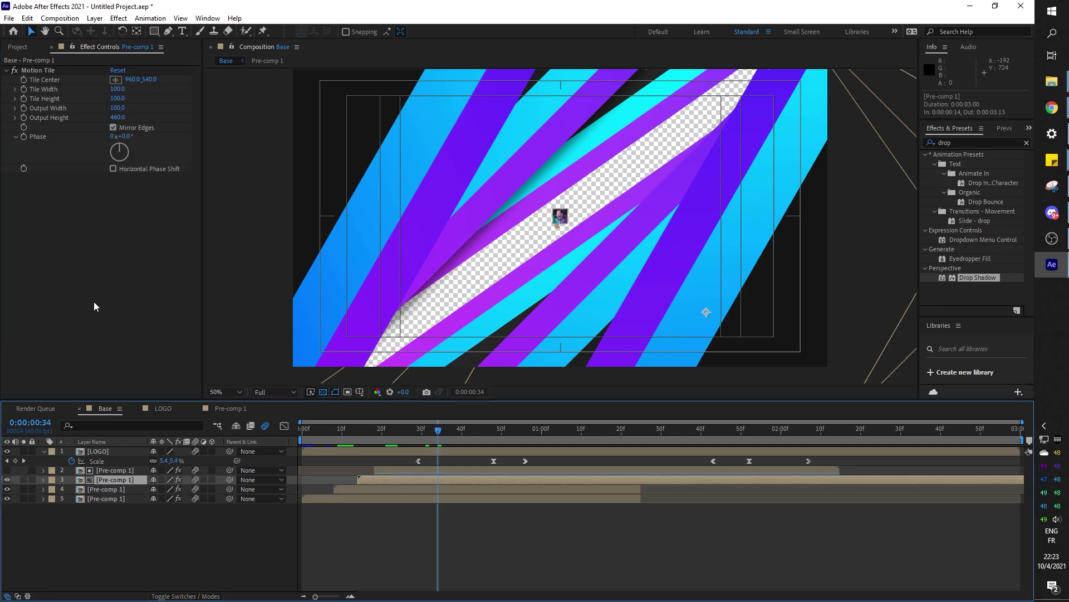
{"action": "left_click", "coordinate": [90, 218]}
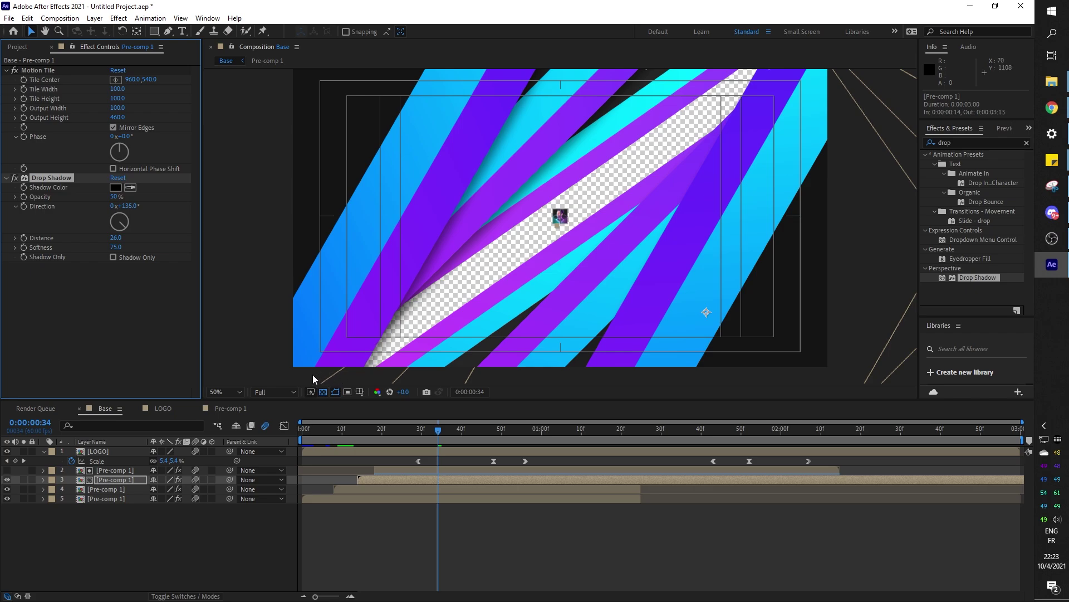
{"action": "left_click", "coordinate": [363, 432]}
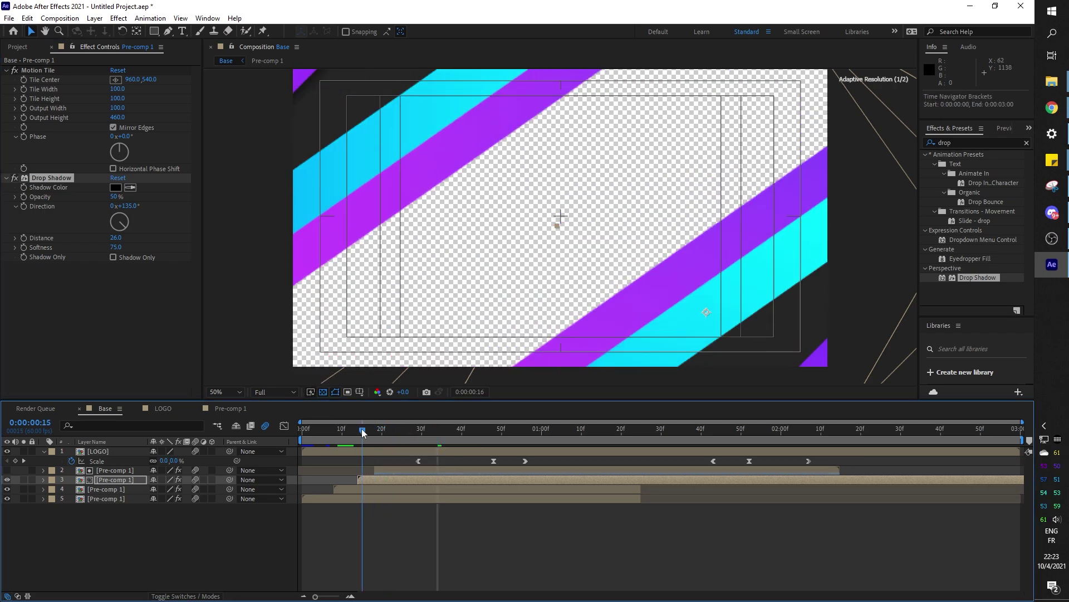
{"action": "left_click_drag", "start_coordinate": [362, 432], "coordinate": [272, 428]}
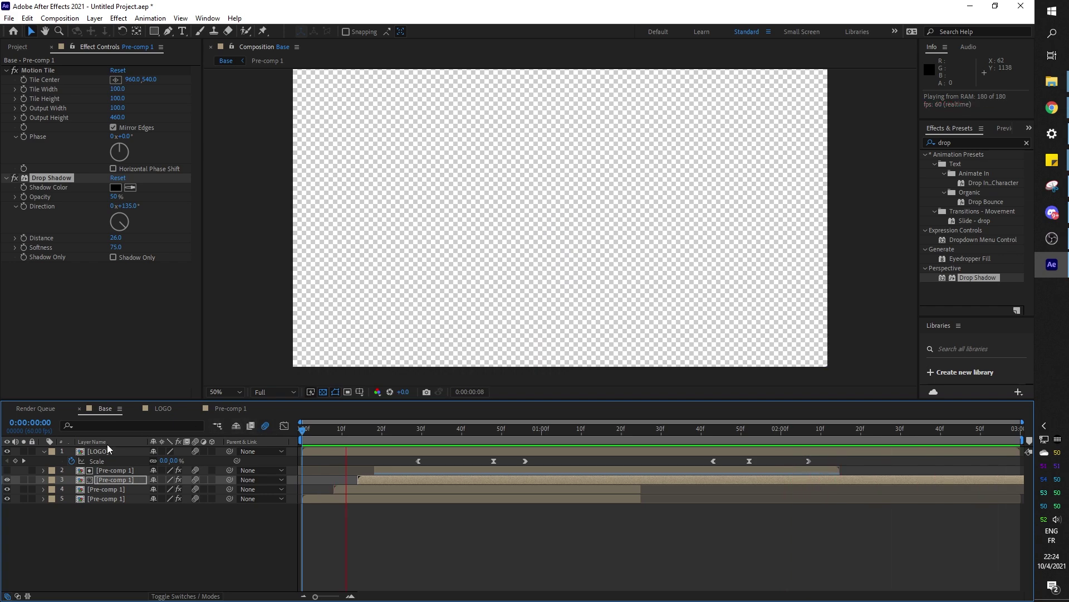
{"action": "key", "text": "space"}
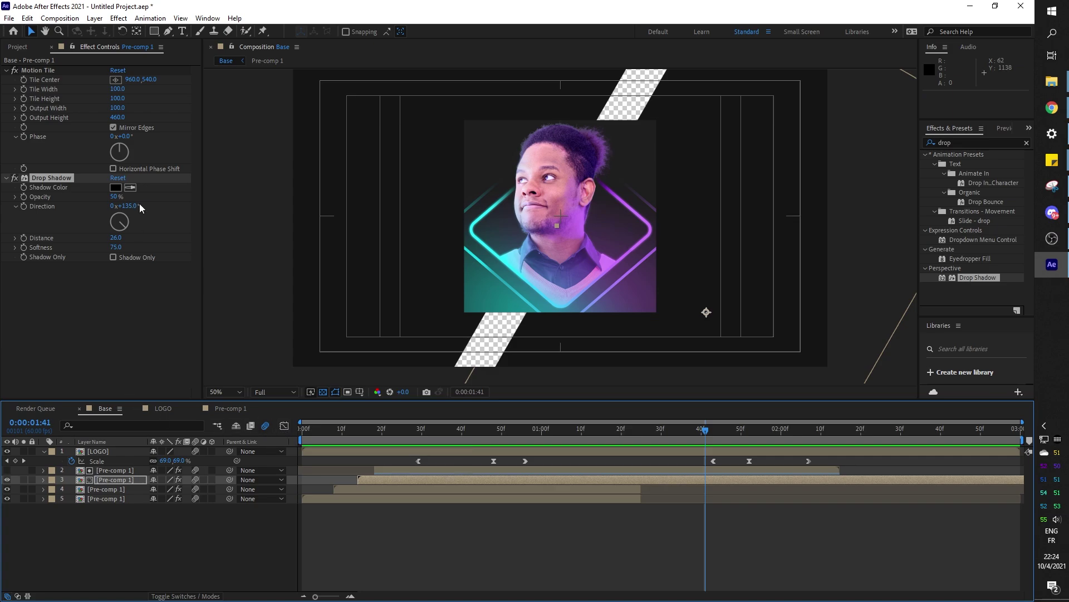
Step: In Pre-comp 1, change Shape Layer 1's fill type to a radial gradient
{"action": "left_click", "coordinate": [225, 407]}
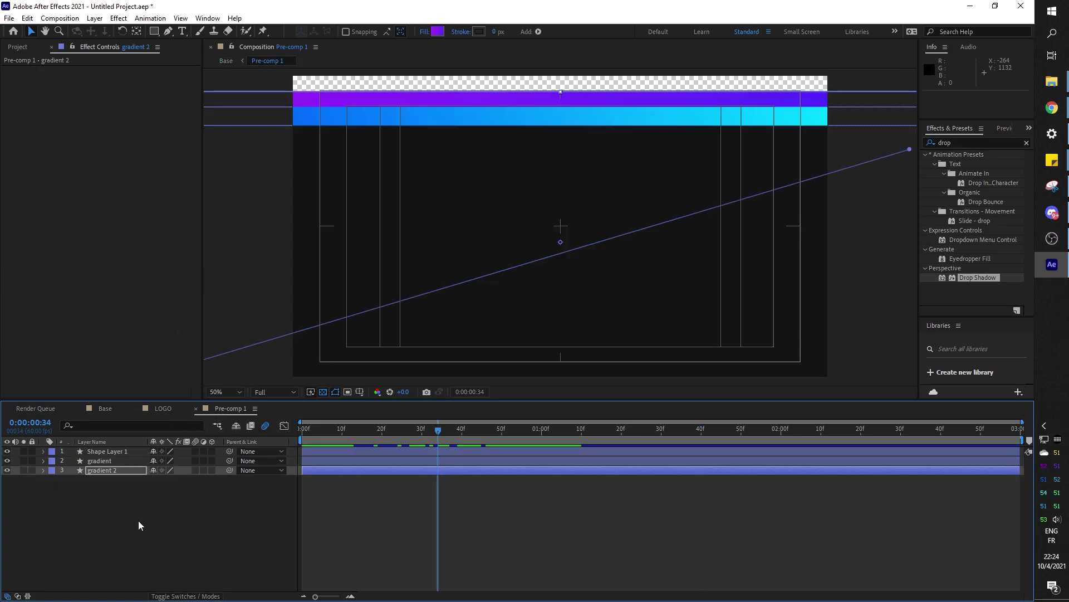
{"action": "left_click", "coordinate": [107, 461]}
{"action": "left_click", "coordinate": [109, 452]}
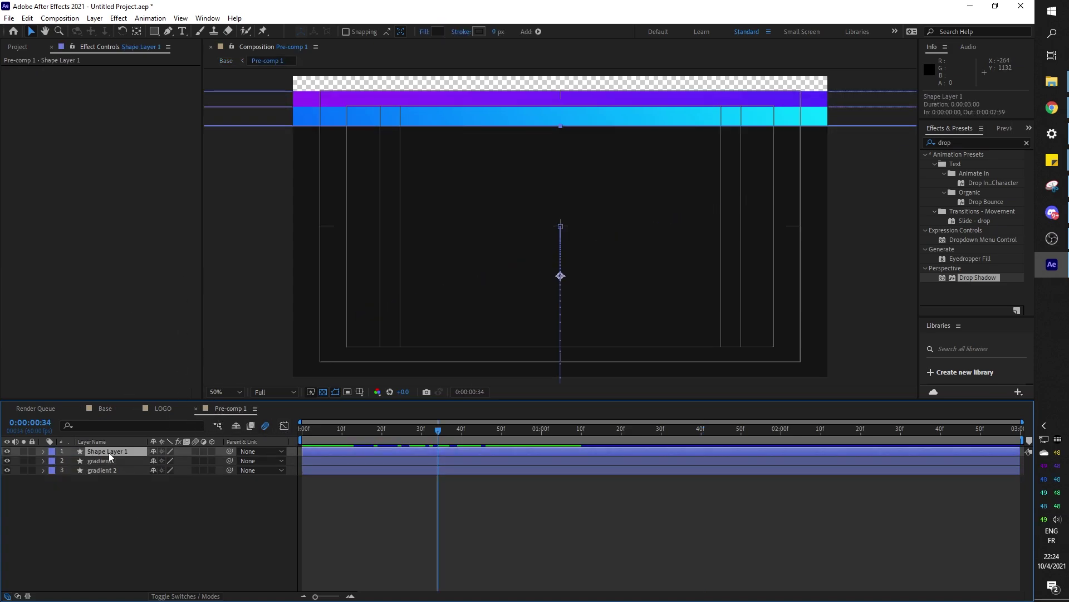
{"action": "left_click", "coordinate": [424, 32]}
{"action": "left_click", "coordinate": [487, 275]}
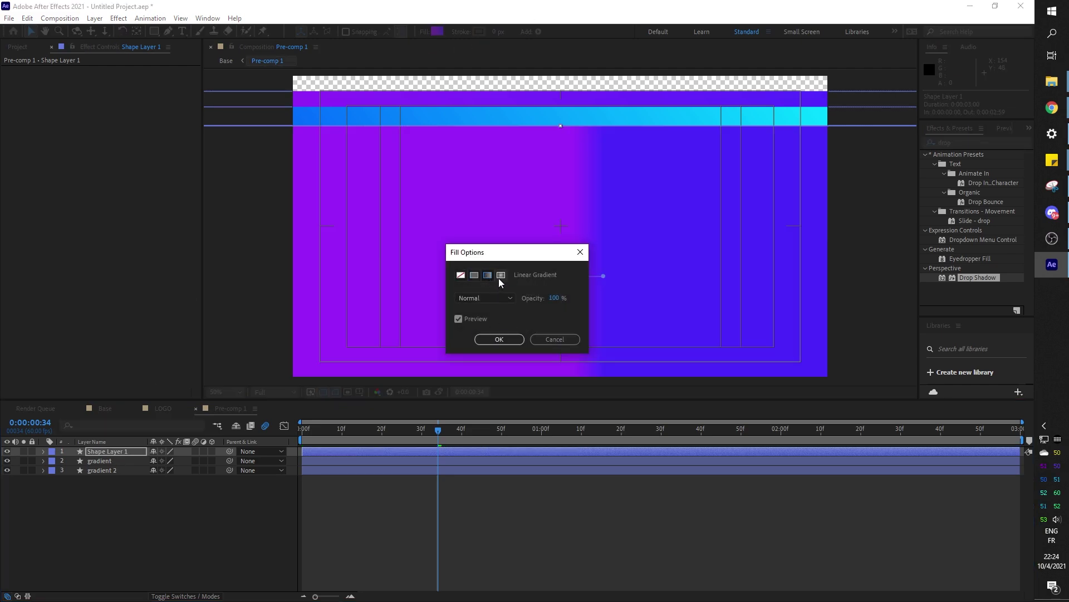
{"action": "left_click", "coordinate": [501, 275]}
{"action": "left_click", "coordinate": [495, 339]}
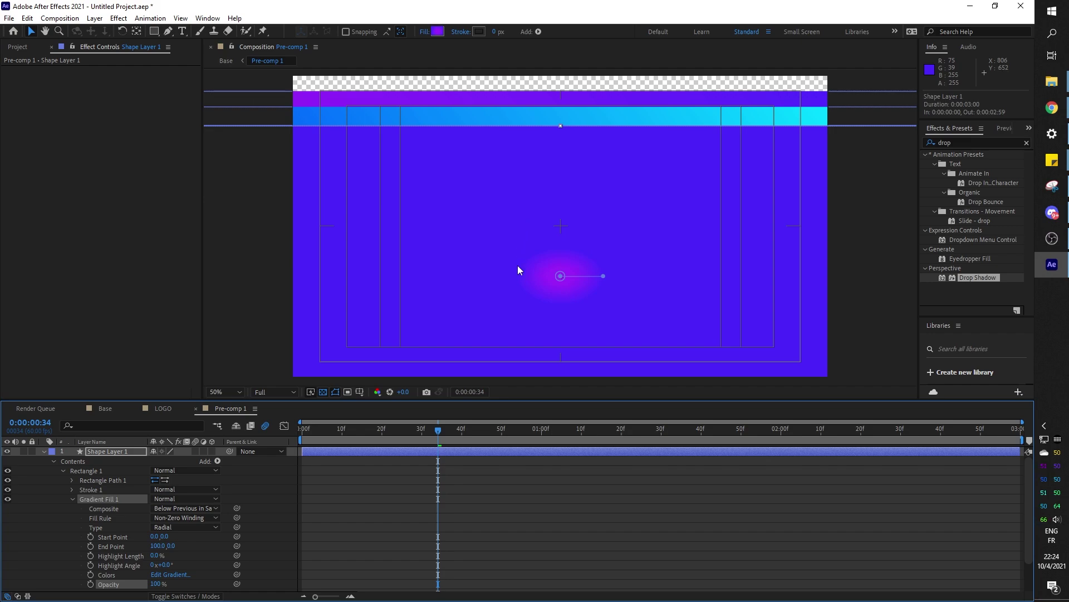
Step: Recolor Shape Layer 1's gradient with grey 4C4C4C at the 32.5% stop and near-black at the end stop
{"action": "key", "text": "comma"}
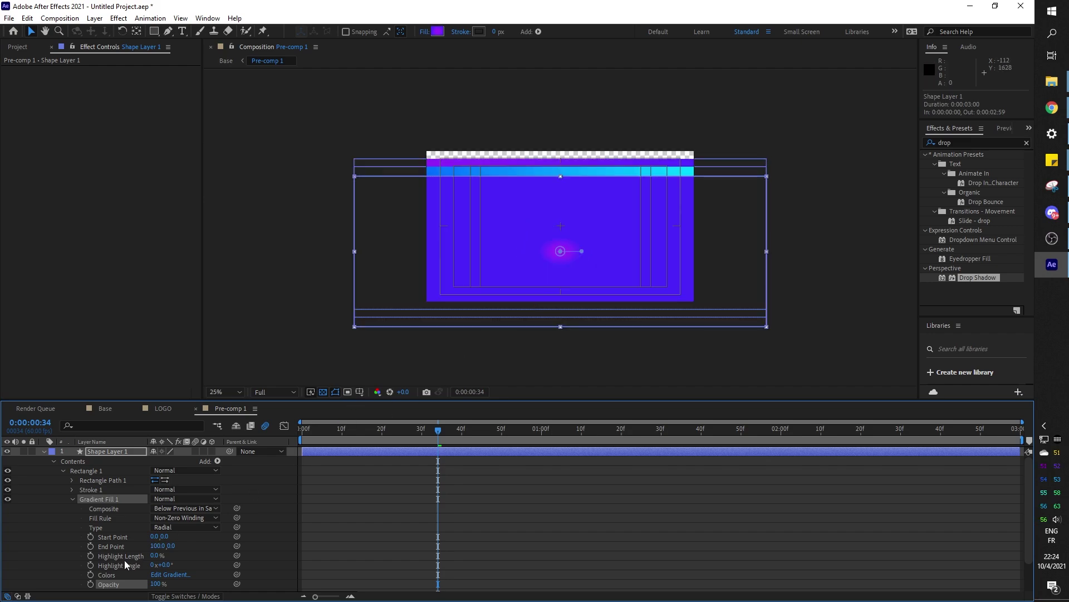
{"action": "left_click", "coordinate": [167, 574]}
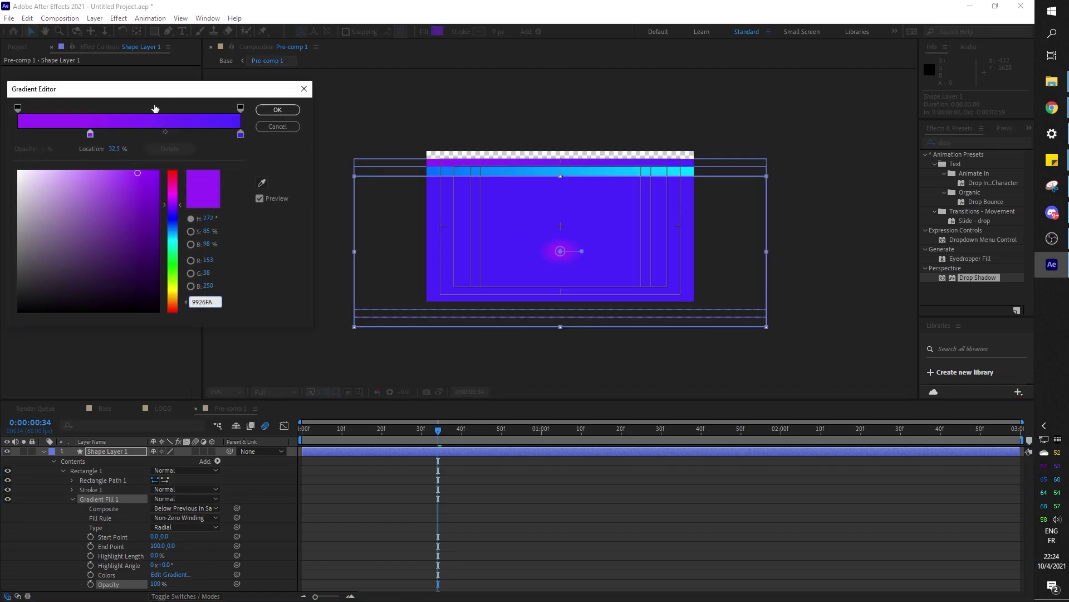
{"action": "left_click_drag", "start_coordinate": [58, 273], "coordinate": [17, 270]}
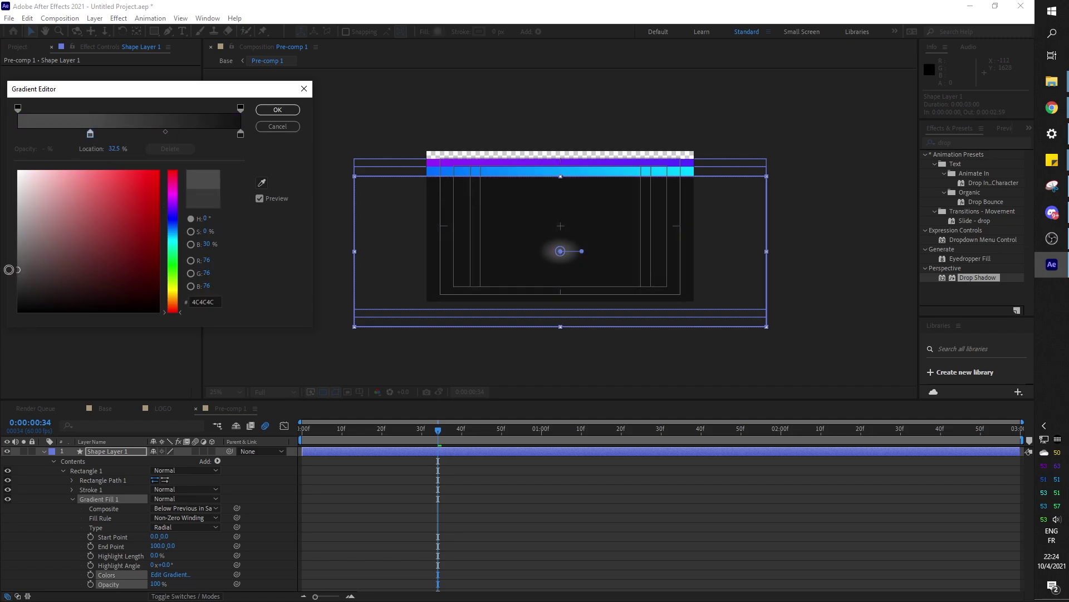
{"action": "left_click", "coordinate": [277, 110]}
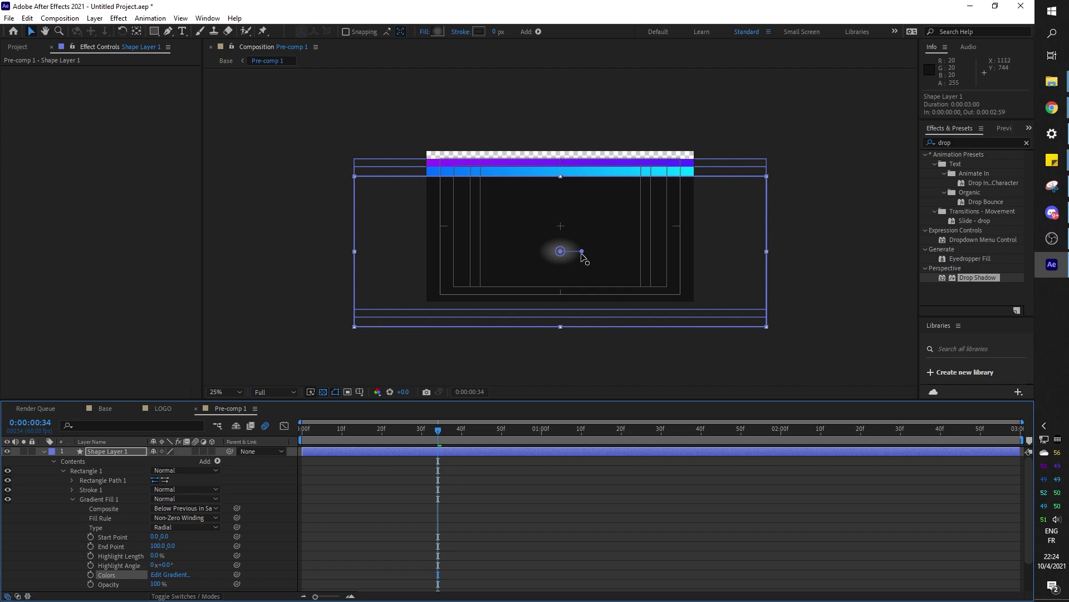
Step: Stretch Shape Layer 1's radial gradient vertically, with its start point at about 5.2, -916 and end point at about -68.5, 236
{"action": "left_click_drag", "start_coordinate": [582, 252], "coordinate": [655, 177]}
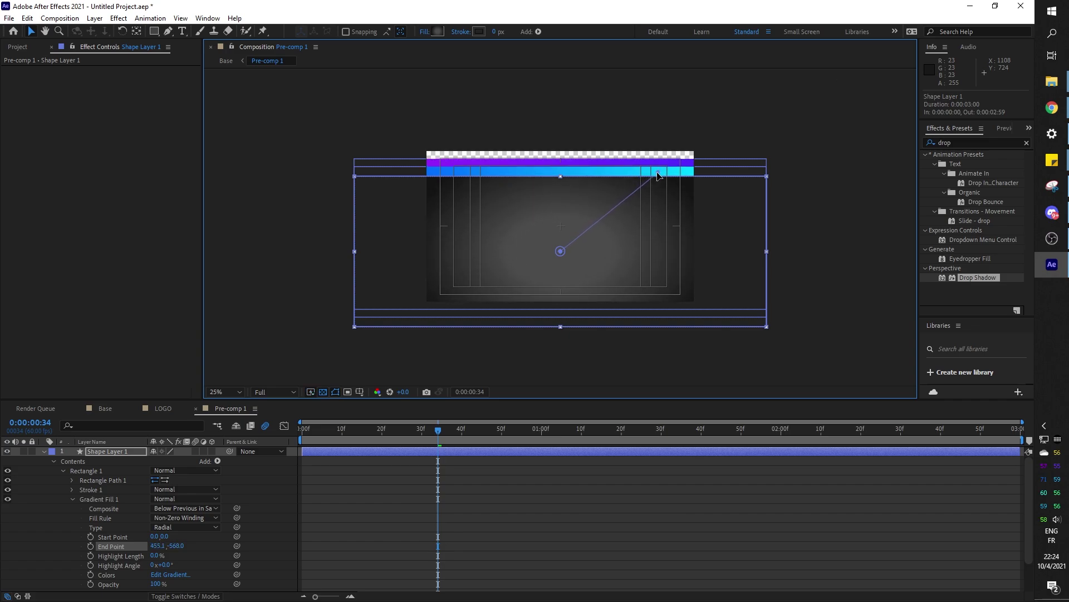
{"action": "left_click_drag", "start_coordinate": [560, 251], "coordinate": [561, 178]}
{"action": "left_click_drag", "start_coordinate": [655, 177], "coordinate": [545, 284]}
{"action": "left_click_drag", "start_coordinate": [560, 176], "coordinate": [562, 123]}
Step: Darken the 32.5% color stop of Shape Layer 1's gradient to 333333
{"action": "left_click", "coordinate": [170, 574]}
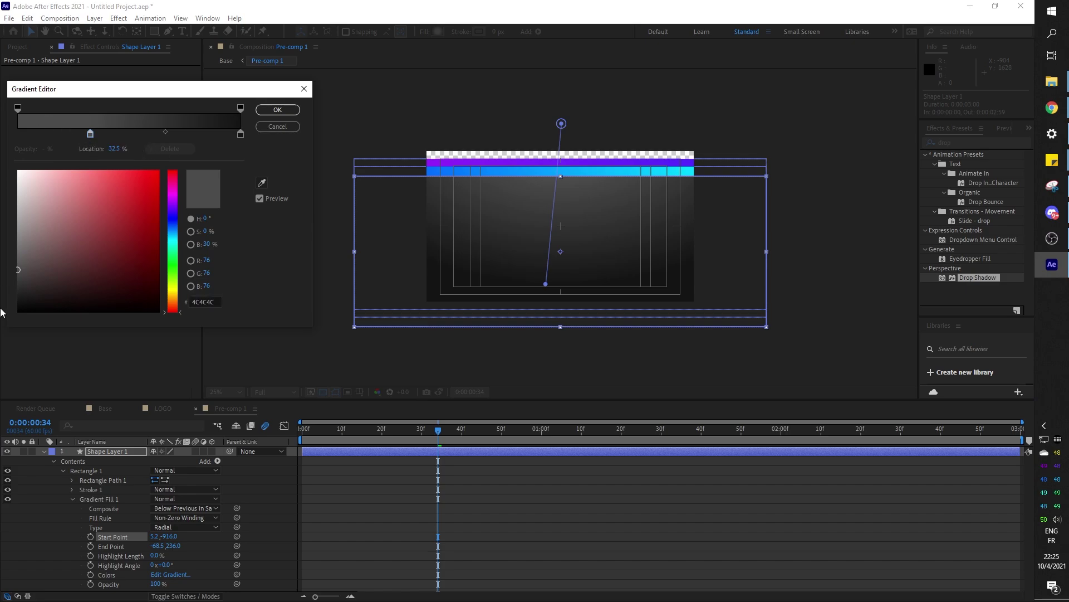
{"action": "left_click", "coordinate": [17, 278]}
{"action": "left_click_drag", "start_coordinate": [17, 278], "coordinate": [15, 284]}
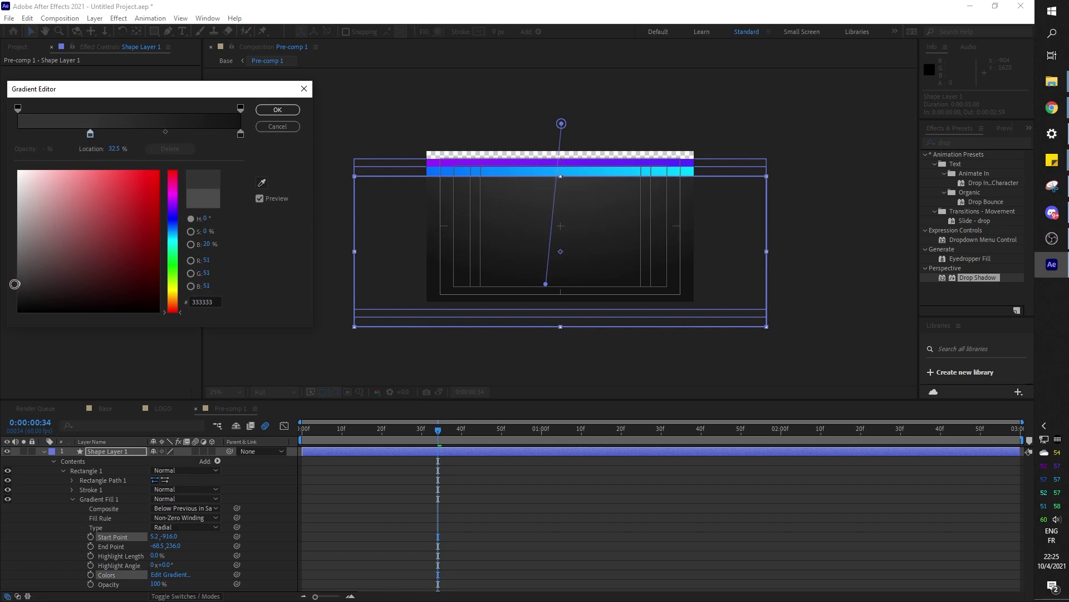
{"action": "left_click", "coordinate": [277, 110]}
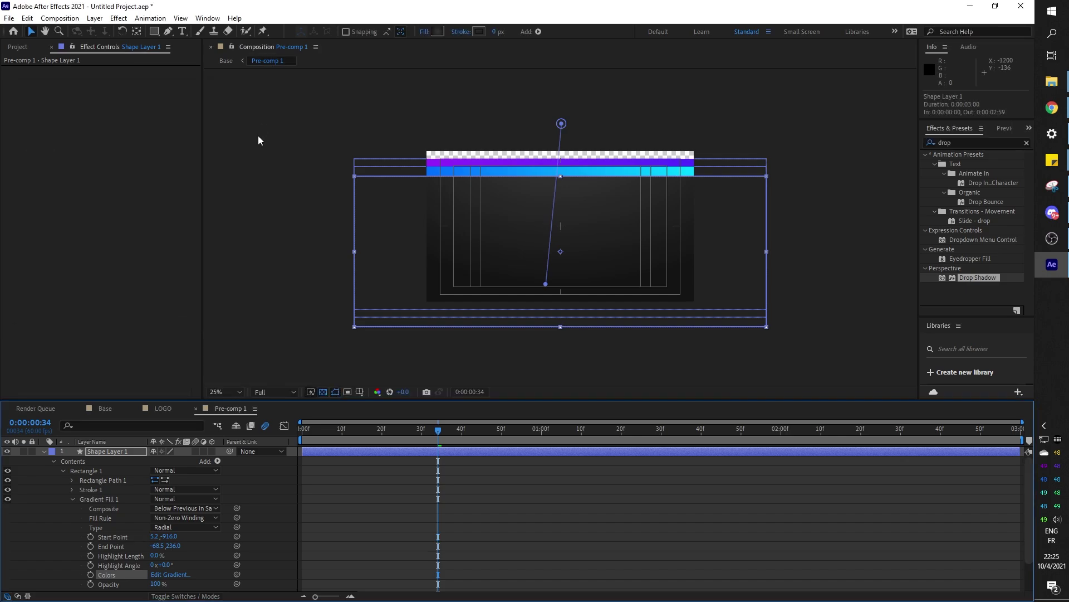
Step: In the Base composition, disable motion blur on the four Pre-comp 1 layers and preview the animation
{"action": "left_click", "coordinate": [164, 409]}
{"action": "left_click", "coordinate": [103, 409]}
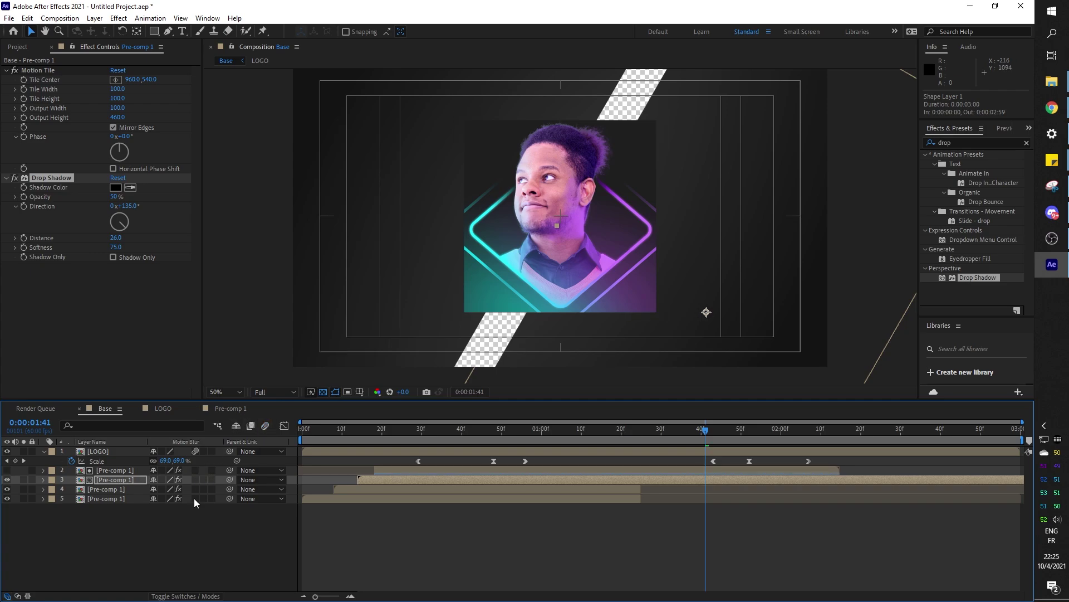
{"action": "left_click", "coordinate": [189, 538]}
{"action": "key", "text": "space"}
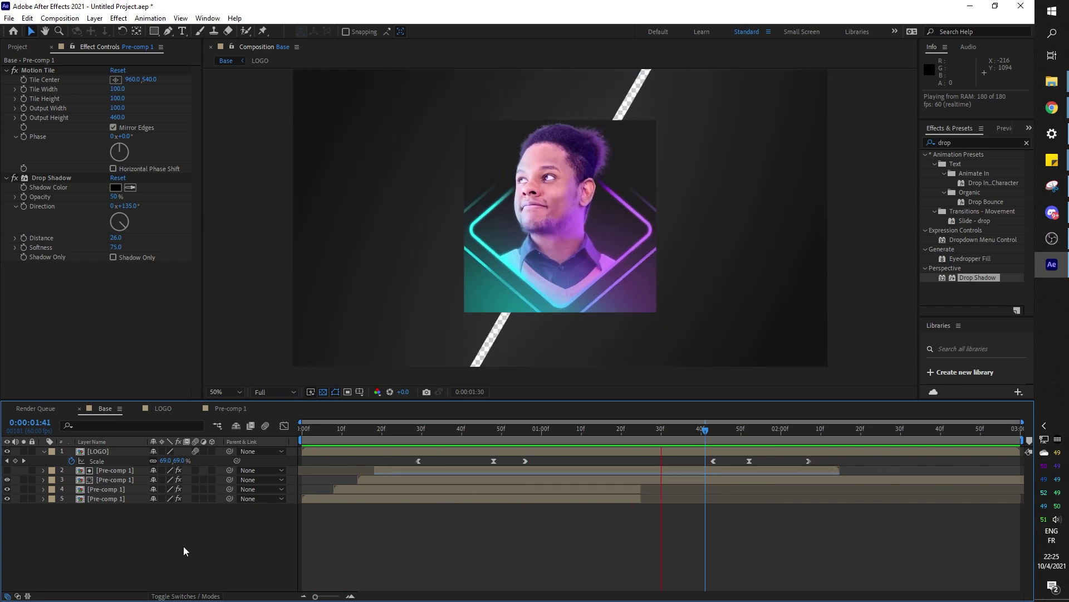
{"action": "key", "text": "space"}
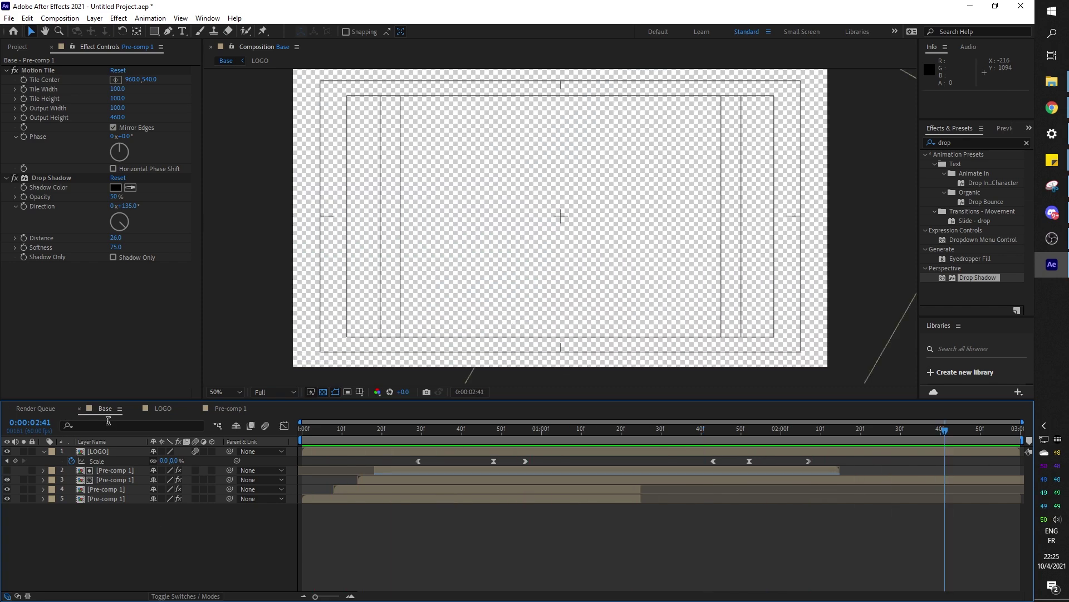
Step: In the LOGO composition, hide AvatarMedium2.png and show LOGO.png, and preview the logo swap in the Base composition
{"action": "left_click", "coordinate": [162, 409]}
{"action": "left_click", "coordinate": [7, 451]}
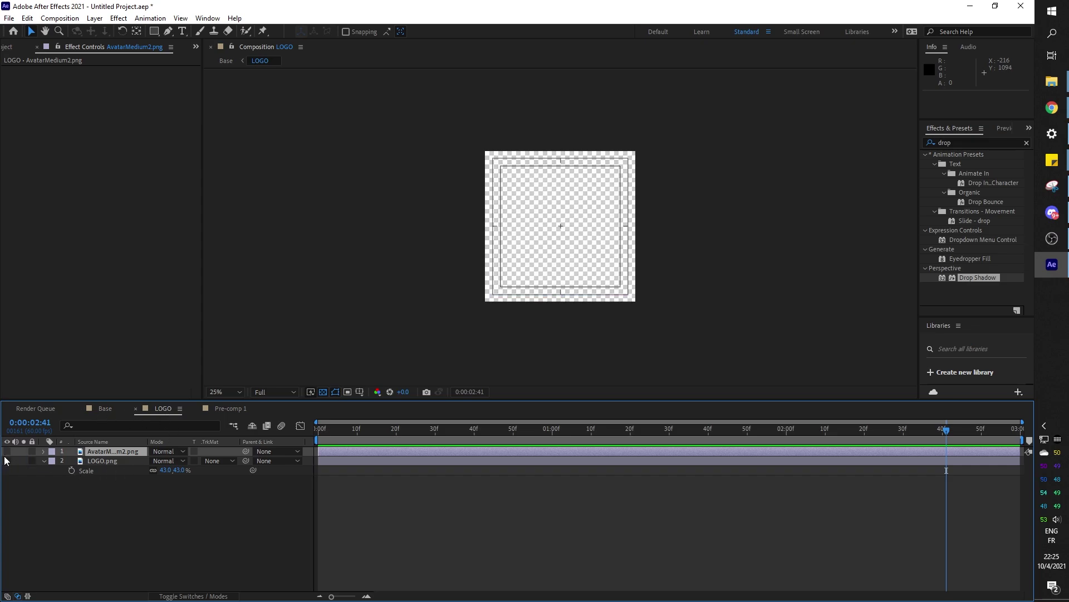
{"action": "left_click", "coordinate": [7, 461]}
{"action": "left_click", "coordinate": [106, 409]}
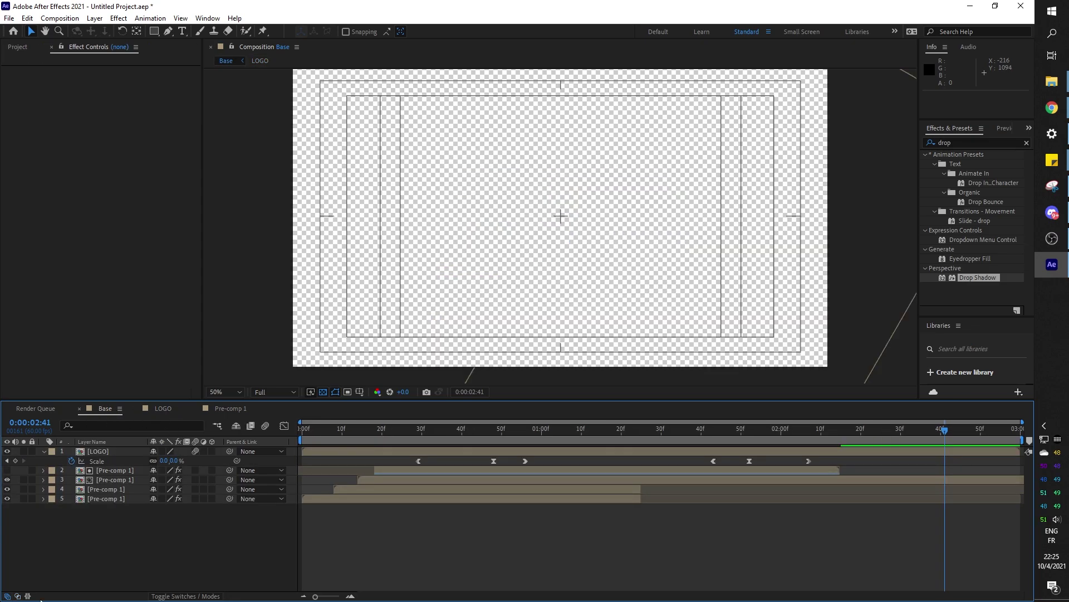
{"action": "key", "text": "space"}
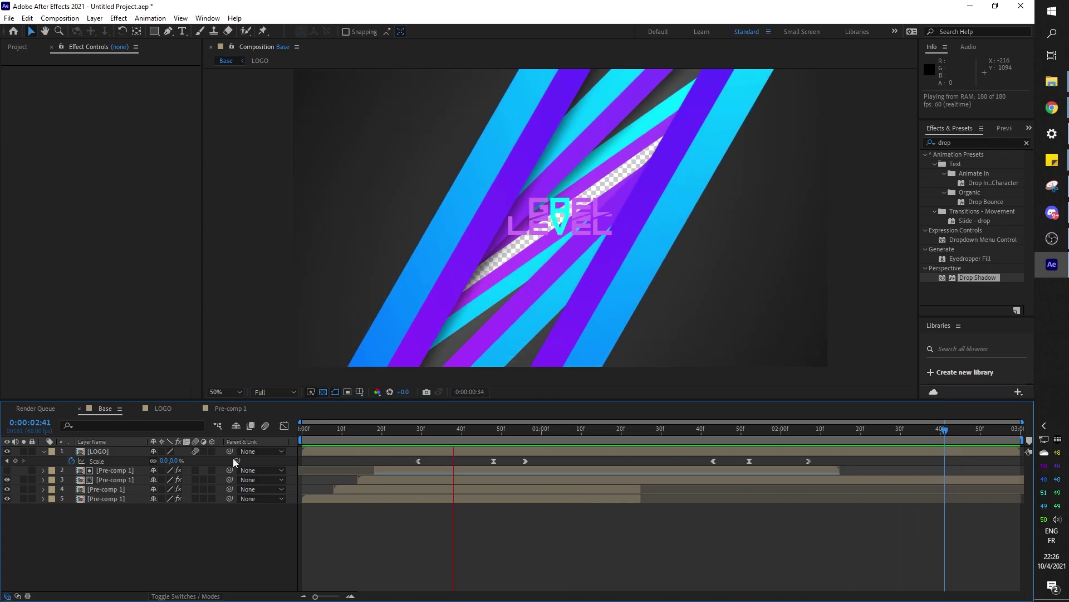
Step: Rename the Pre-comp 1 composition to "Boxes colors" and open the LOGO composition
{"action": "left_click", "coordinate": [219, 410]}
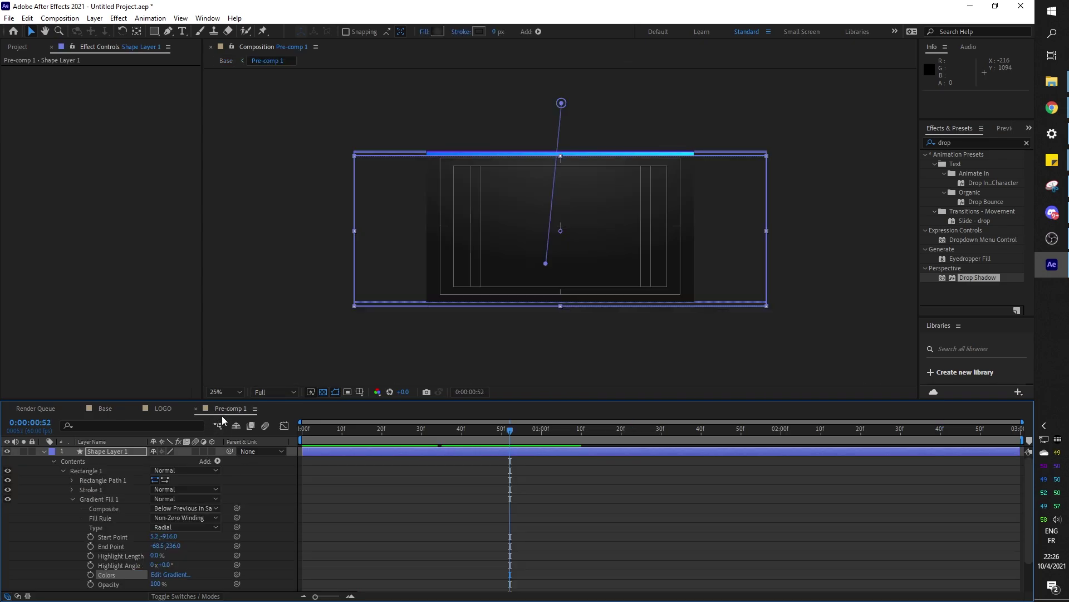
{"action": "left_click", "coordinate": [60, 18]}
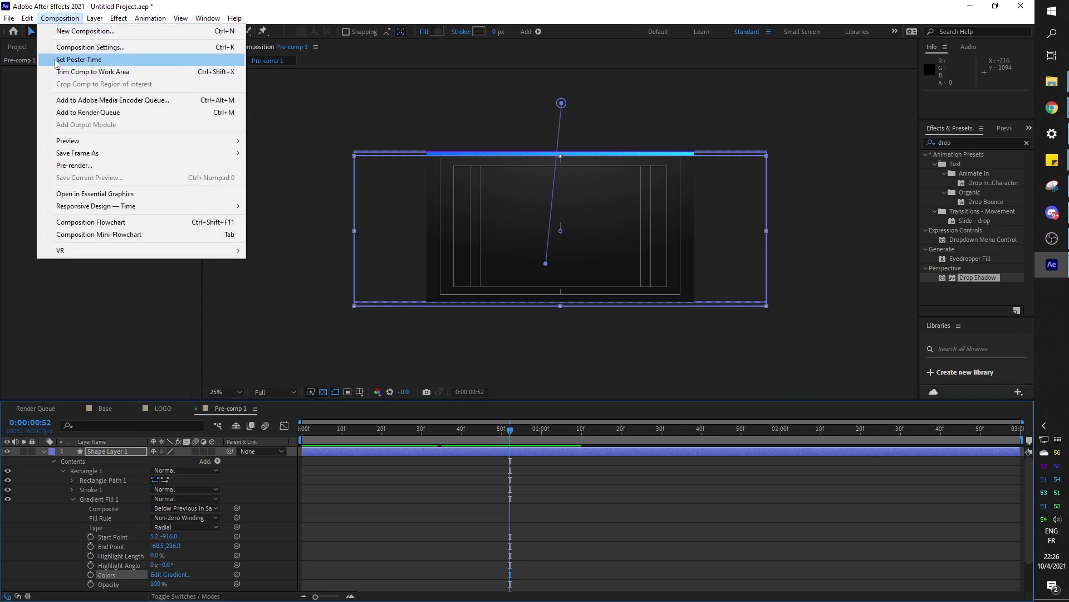
{"action": "left_click", "coordinate": [60, 47]}
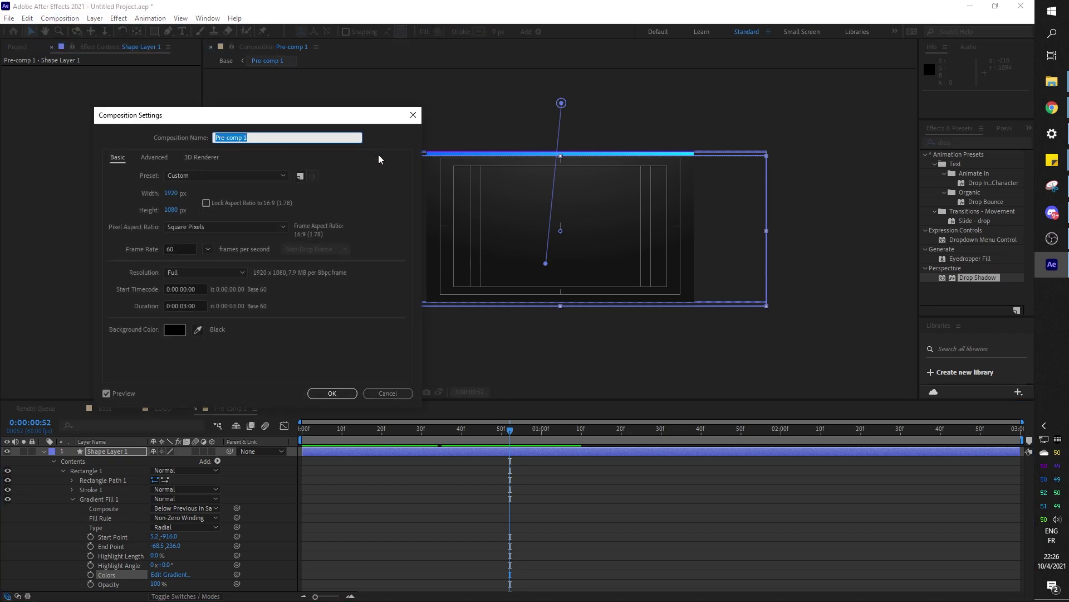
{"action": "type", "text": "Boxes colors"}
{"action": "key", "text": "Return"}
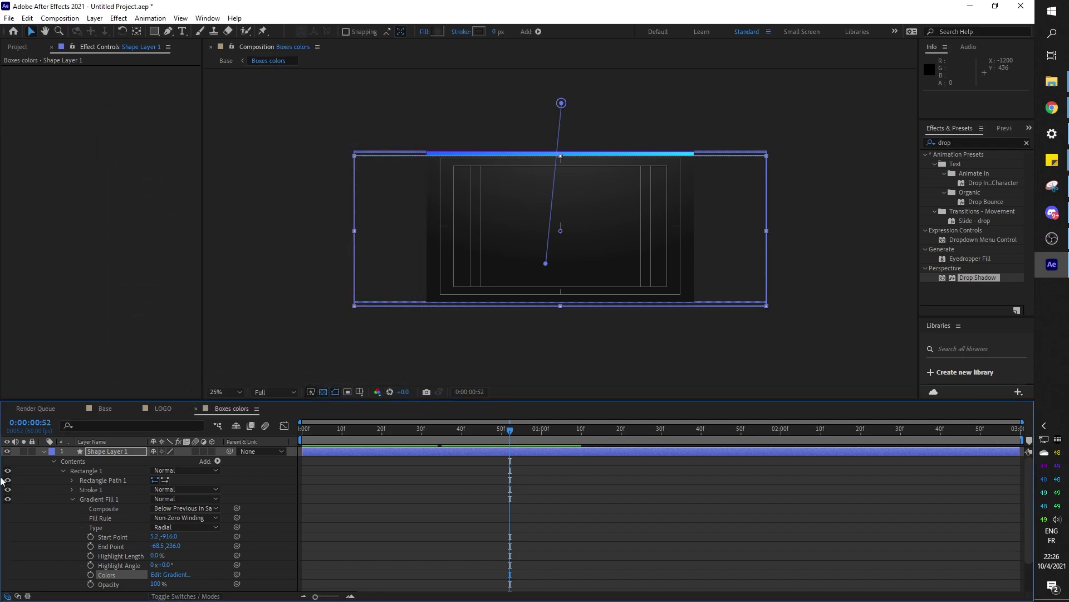
{"action": "left_click", "coordinate": [162, 409]}
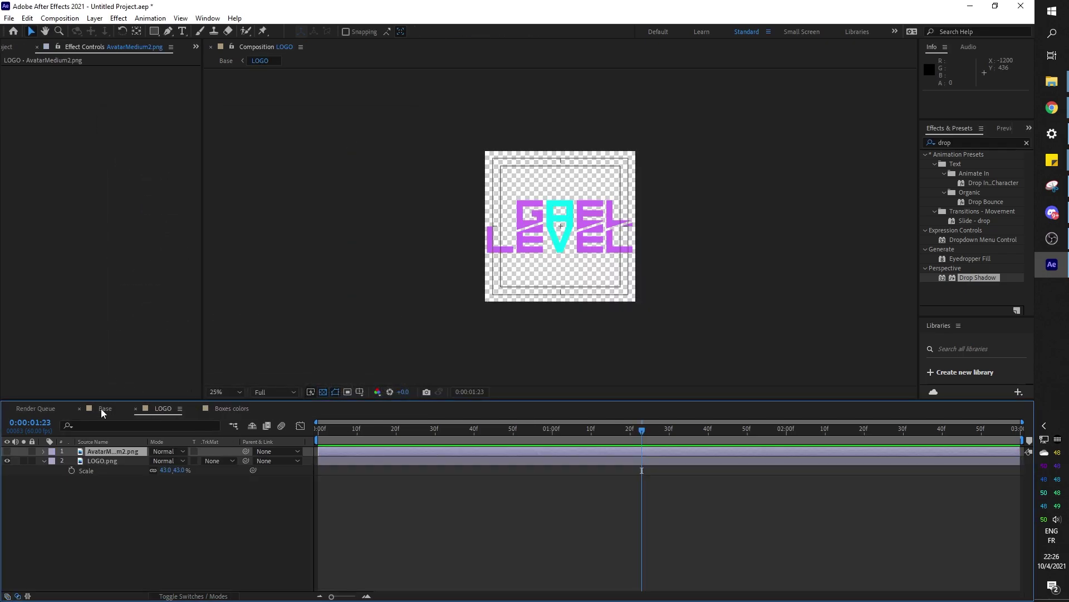
Step: Scrub through the Base composition's timeline to check the transition, and add the composition to the render queue
{"action": "left_click", "coordinate": [104, 409]}
{"action": "left_click", "coordinate": [223, 408]}
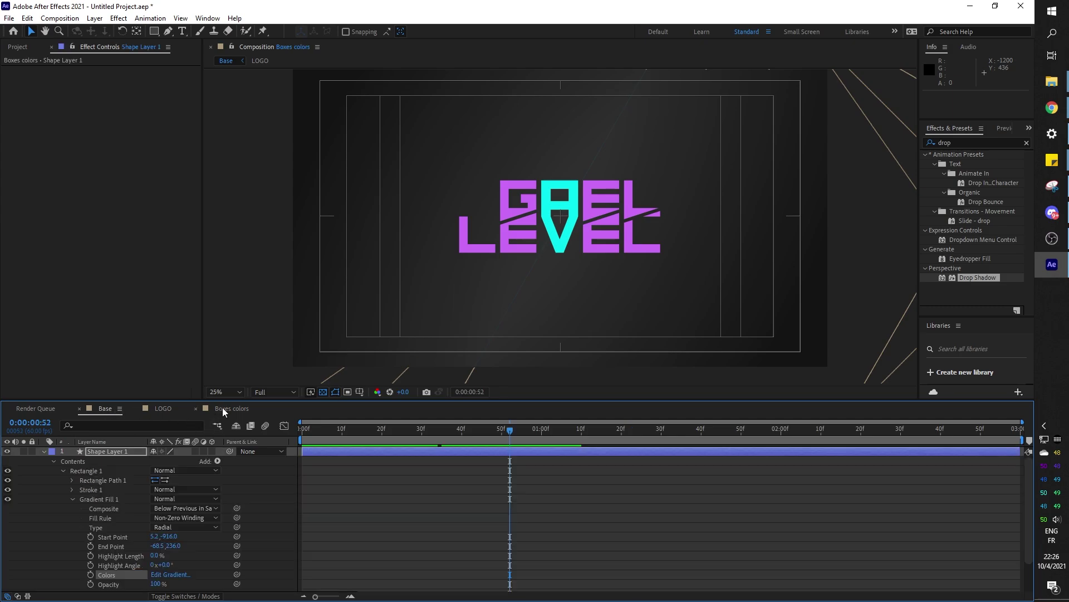
{"action": "left_click", "coordinate": [106, 409]}
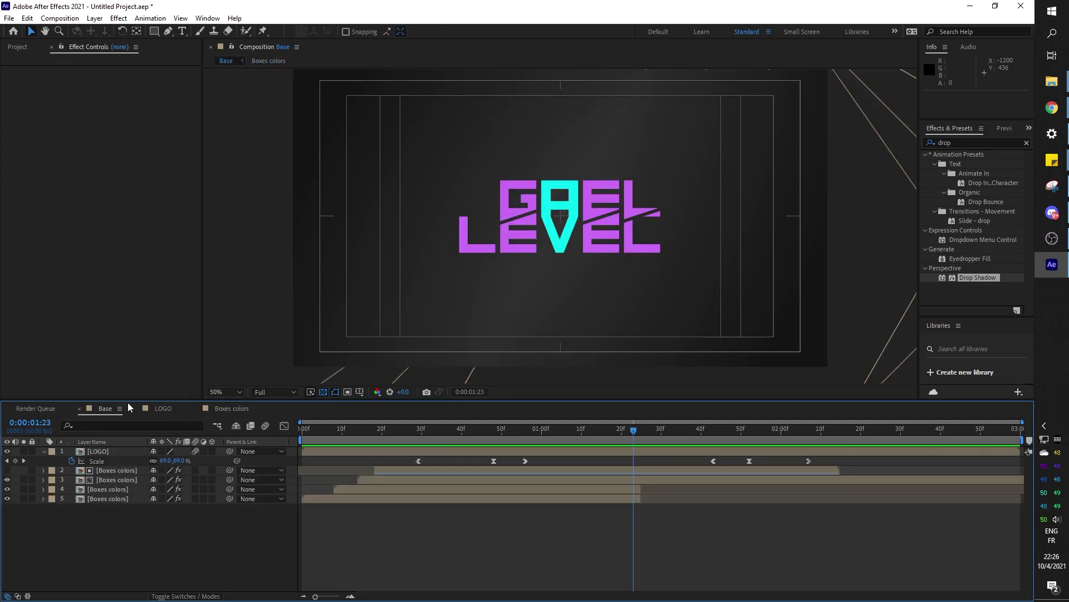
{"action": "left_click_drag", "start_coordinate": [644, 432], "coordinate": [977, 433]}
{"action": "left_click_drag", "start_coordinate": [745, 238], "coordinate": [749, 250]}
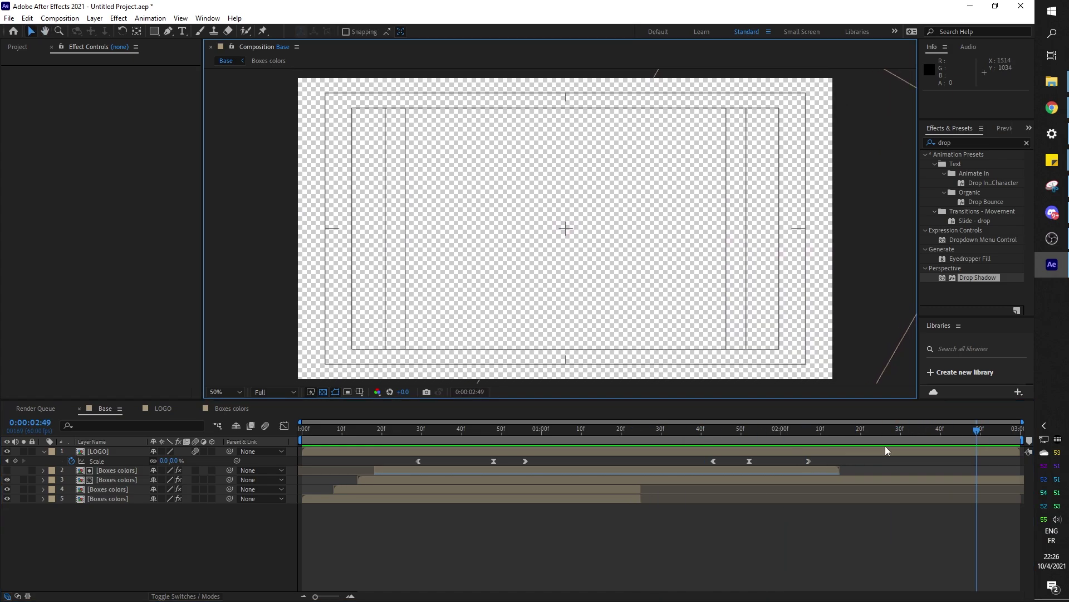
{"action": "left_click_drag", "start_coordinate": [977, 430], "coordinate": [597, 436]}
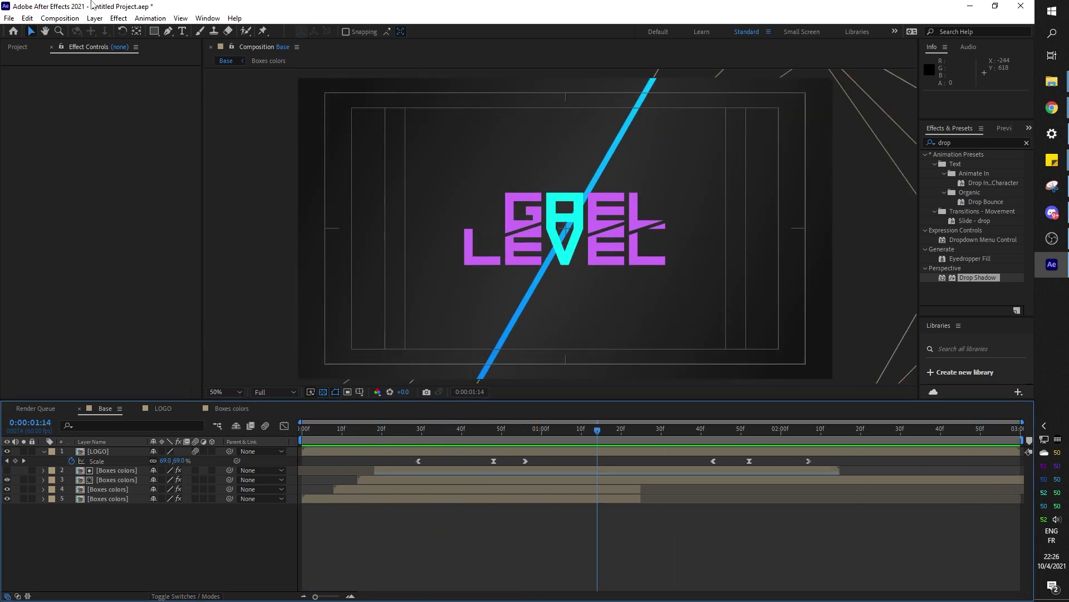
{"action": "left_click", "coordinate": [60, 18]}
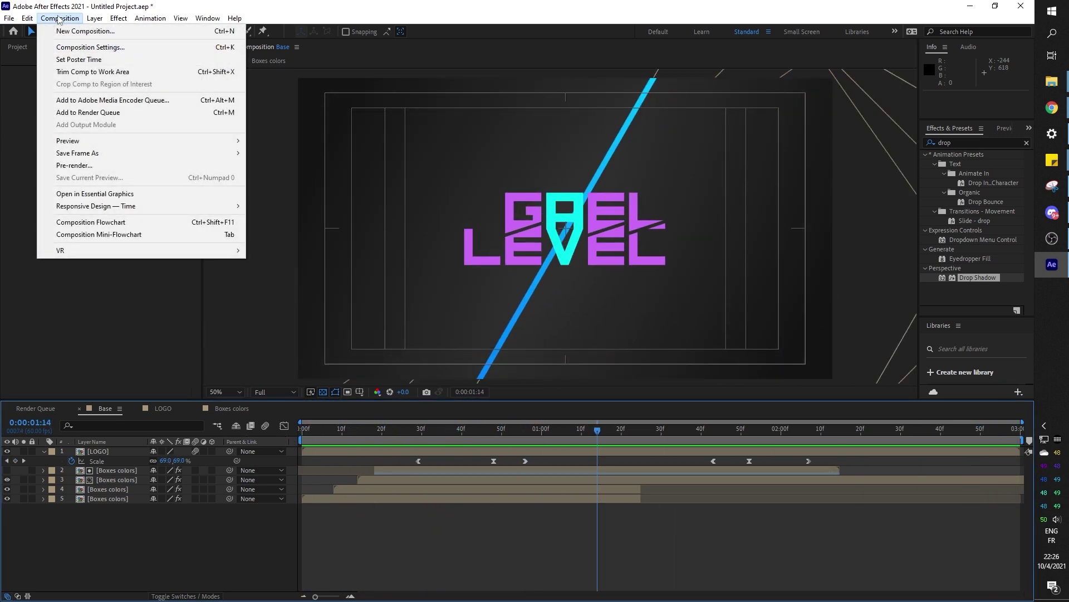
{"action": "left_click", "coordinate": [88, 112]}
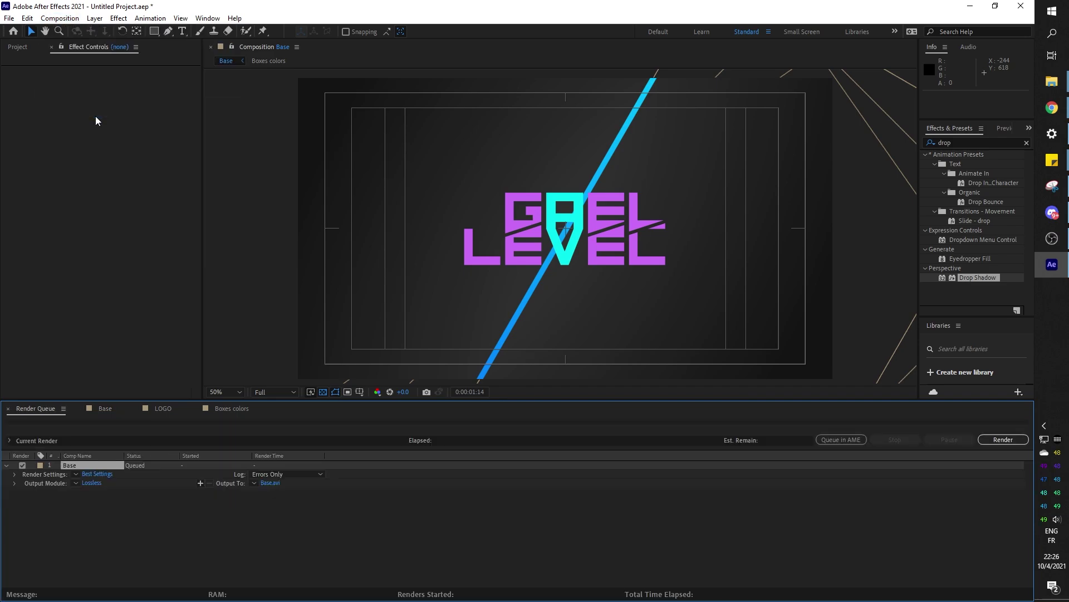
{"action": "left_click", "coordinate": [92, 483]}
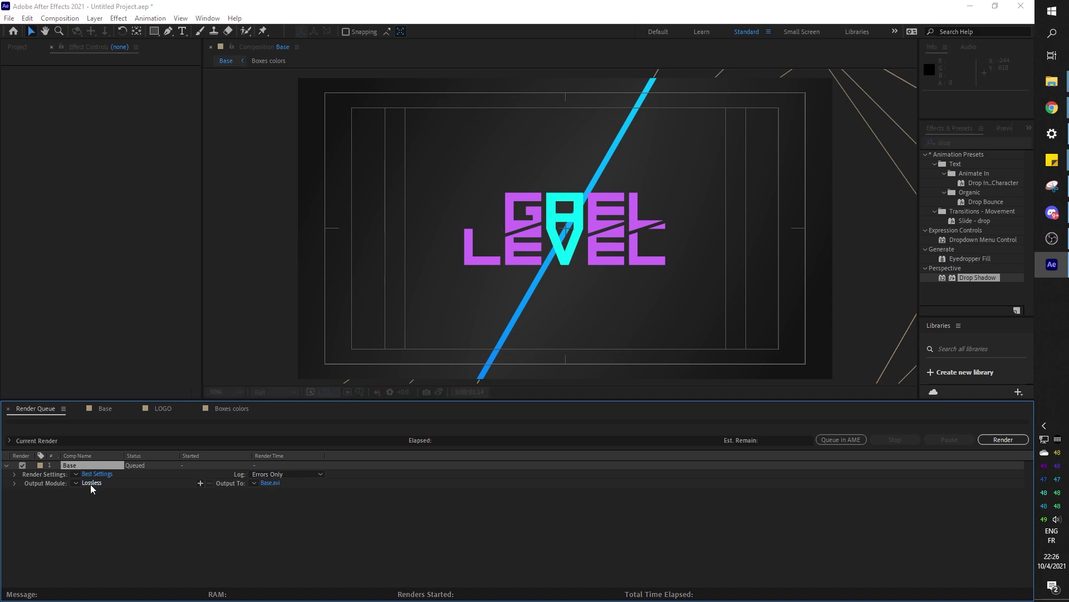
{"action": "left_click", "coordinate": [634, 142]}
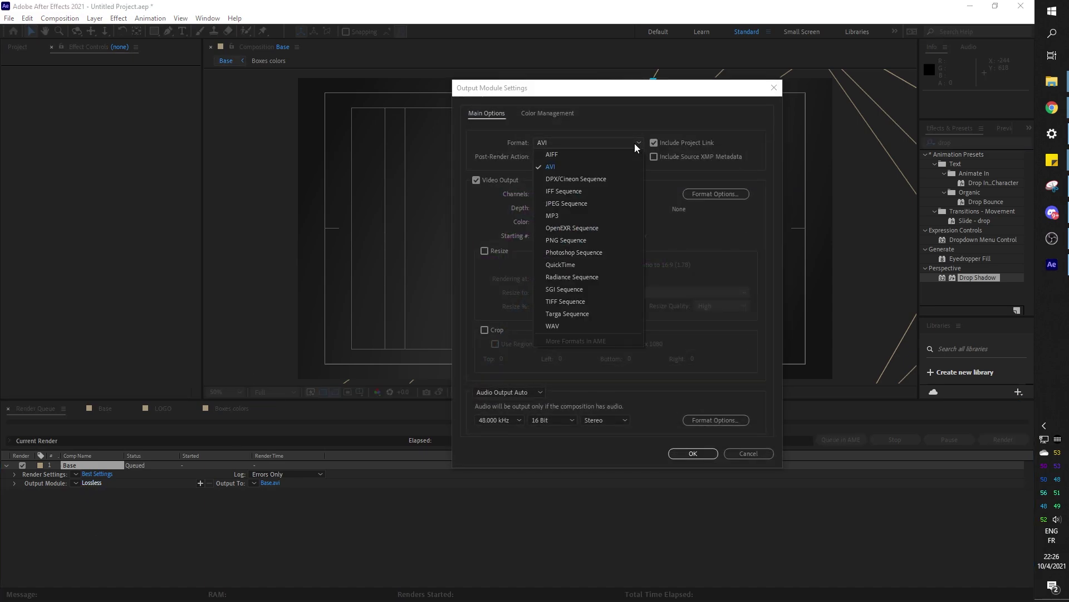
{"action": "left_click", "coordinate": [556, 265]}
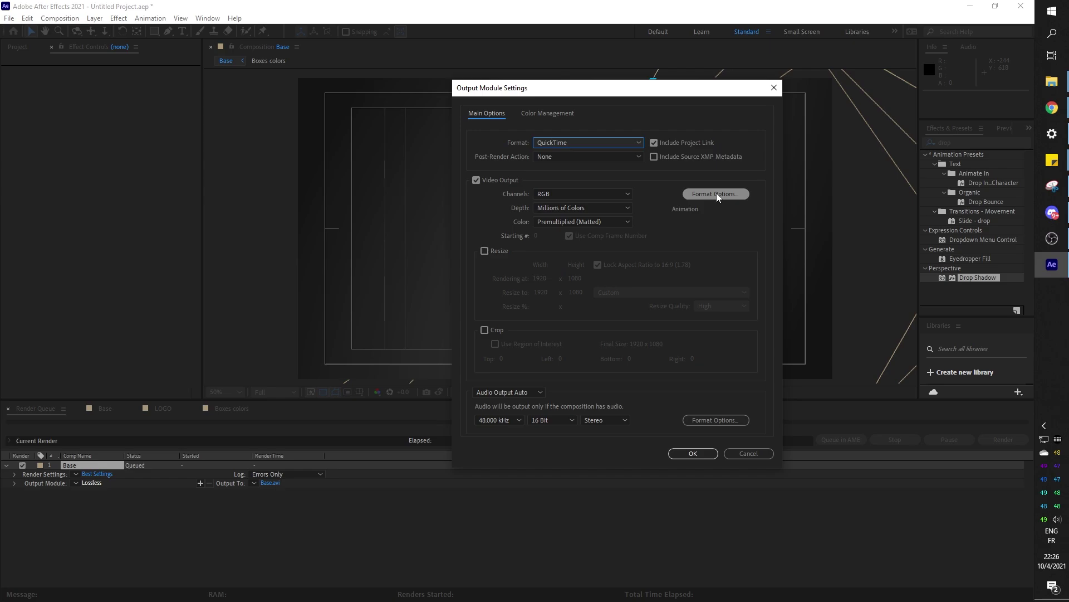
{"action": "left_click", "coordinate": [755, 456]}
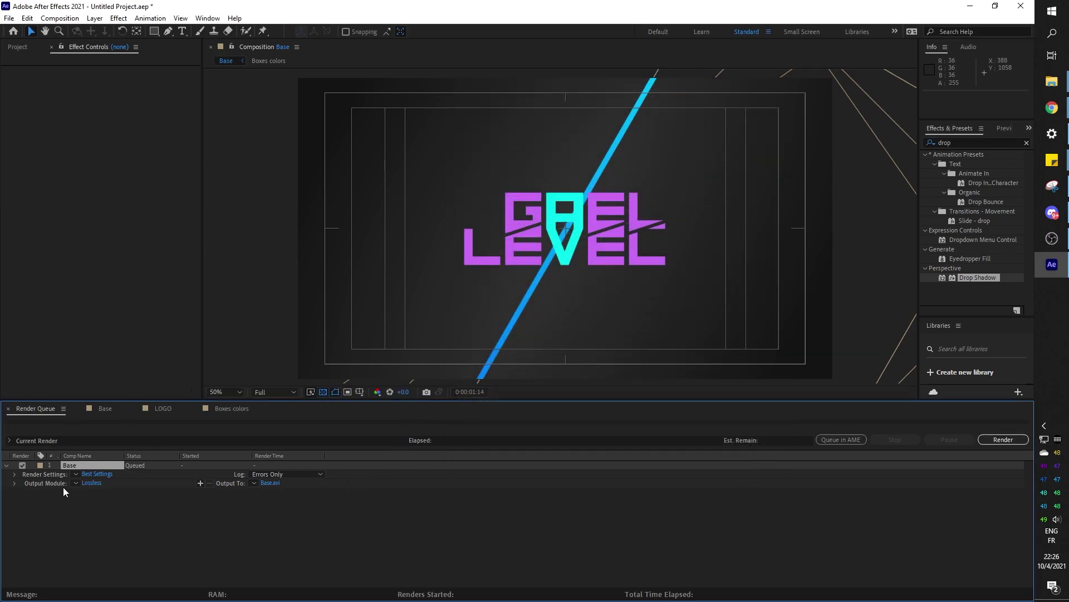
Step: Set the Base render's output module format to QuickTime with the Animation video codec
{"action": "left_click", "coordinate": [92, 483]}
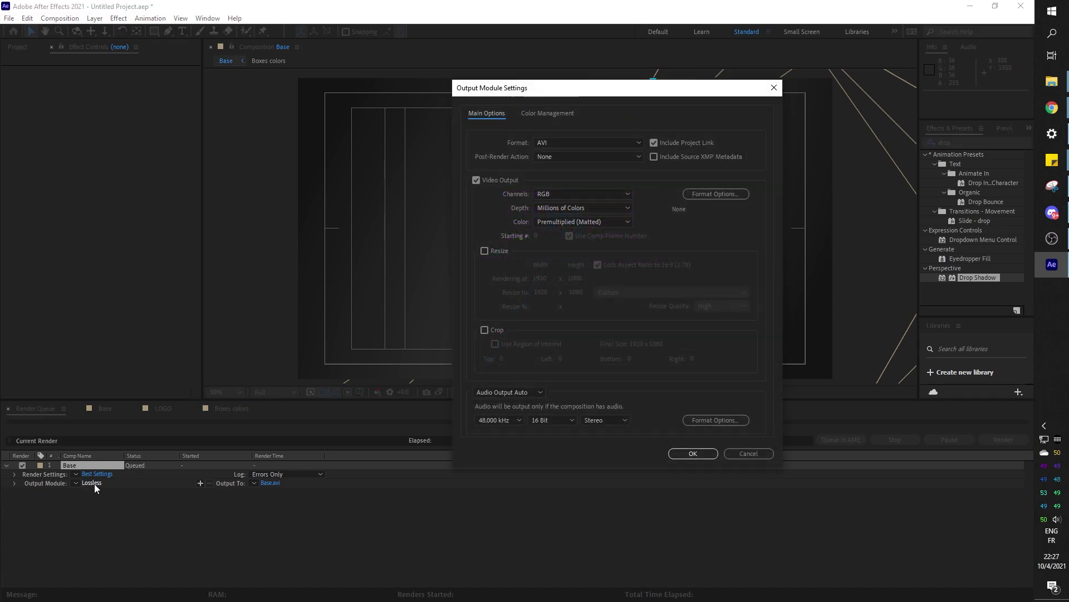
{"action": "left_click", "coordinate": [638, 142]}
{"action": "left_click", "coordinate": [571, 266]}
{"action": "left_click", "coordinate": [700, 191]}
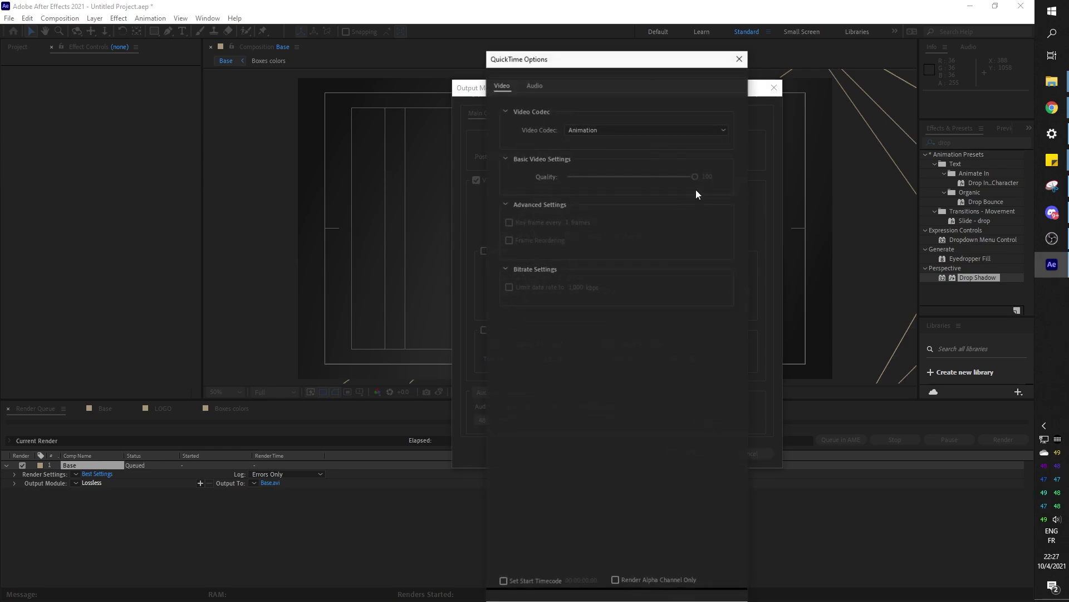
{"action": "left_click", "coordinate": [691, 130]}
{"action": "left_click", "coordinate": [646, 140]}
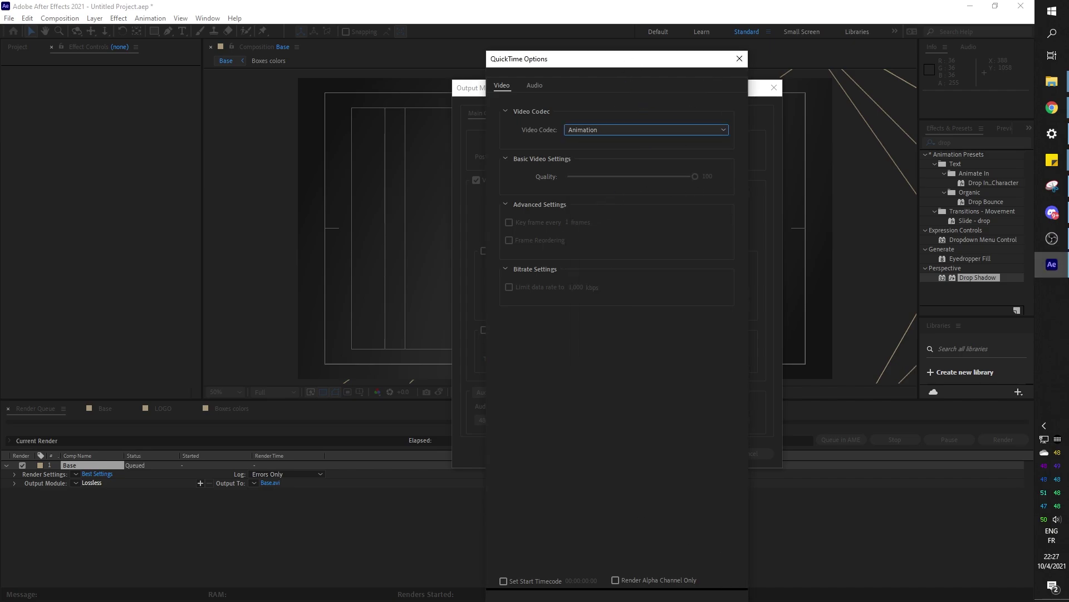
{"action": "left_click_drag", "start_coordinate": [646, 66], "coordinate": [647, 23]}
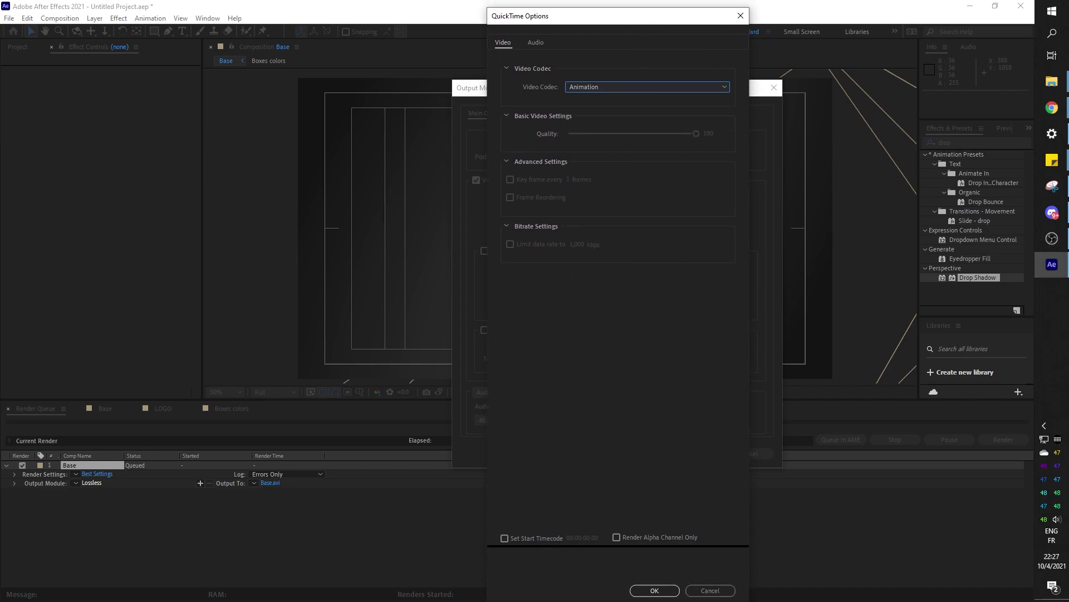
{"action": "left_click", "coordinate": [655, 589]}
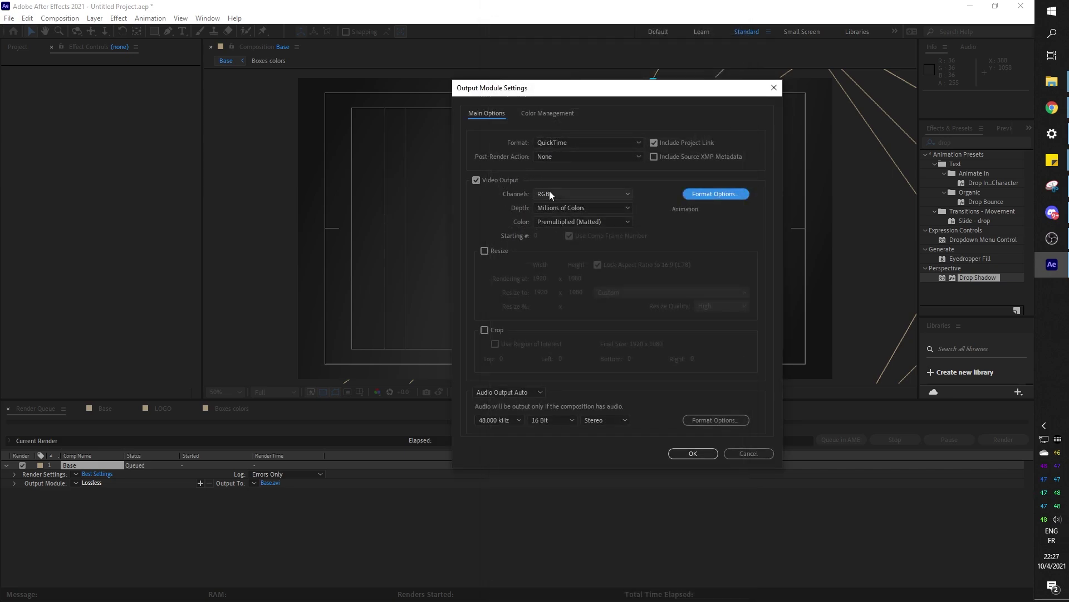
Step: Set the output channels to RGB + Alpha, turn audio output off, and accept the output module settings
{"action": "left_click", "coordinate": [578, 193]}
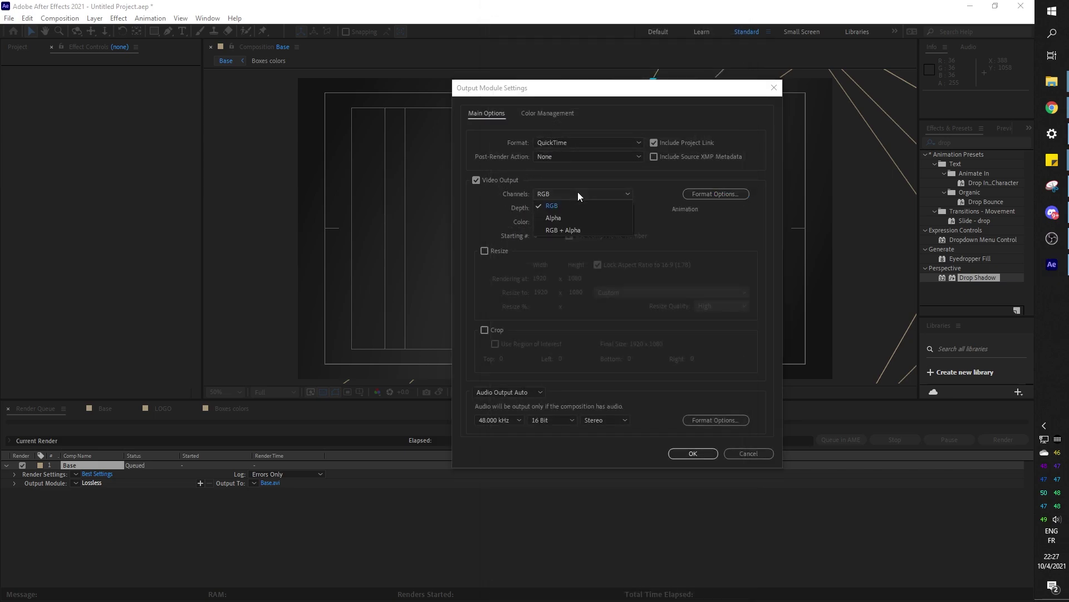
{"action": "left_click", "coordinate": [577, 230]}
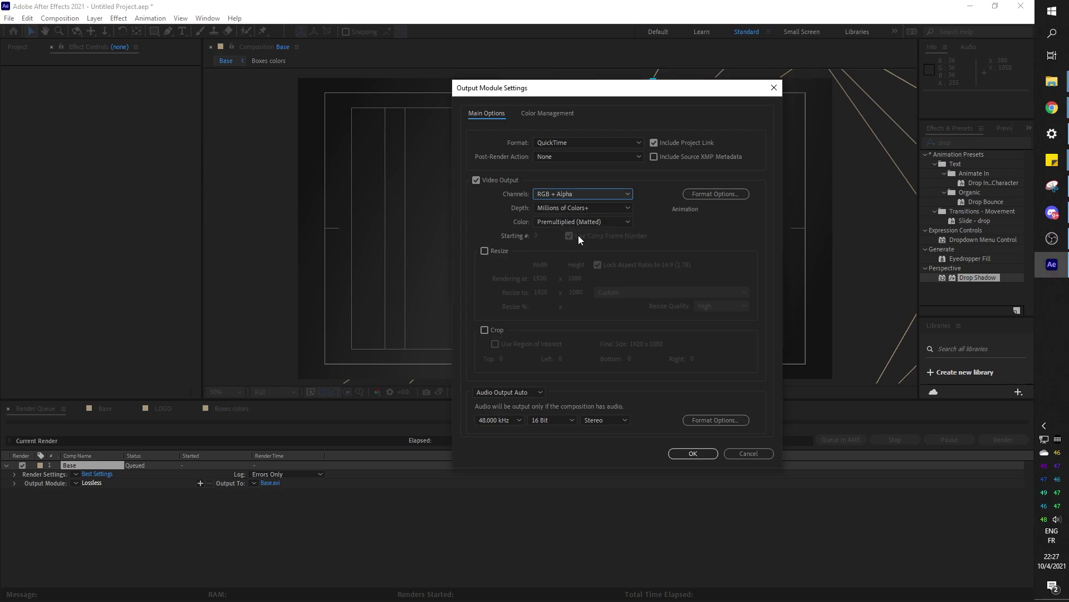
{"action": "left_click", "coordinate": [540, 393]}
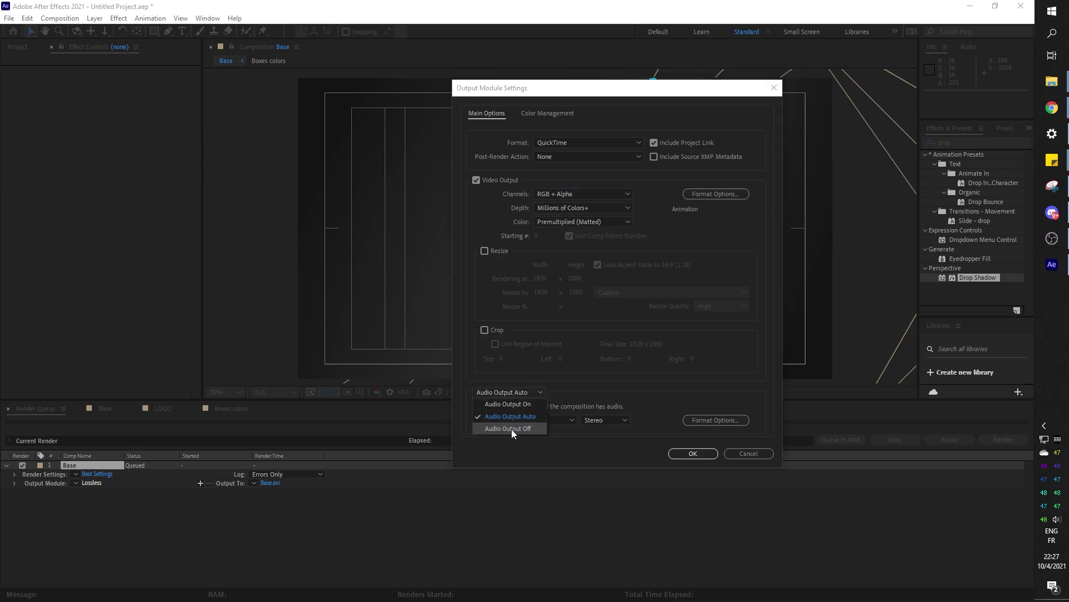
{"action": "left_click", "coordinate": [512, 428]}
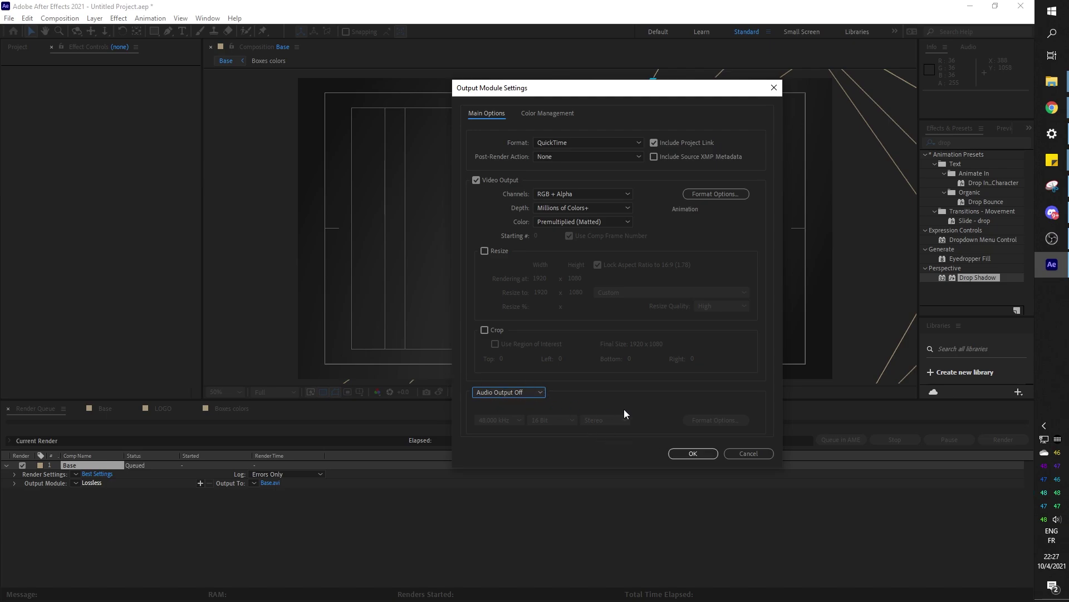
{"action": "left_click", "coordinate": [691, 452]}
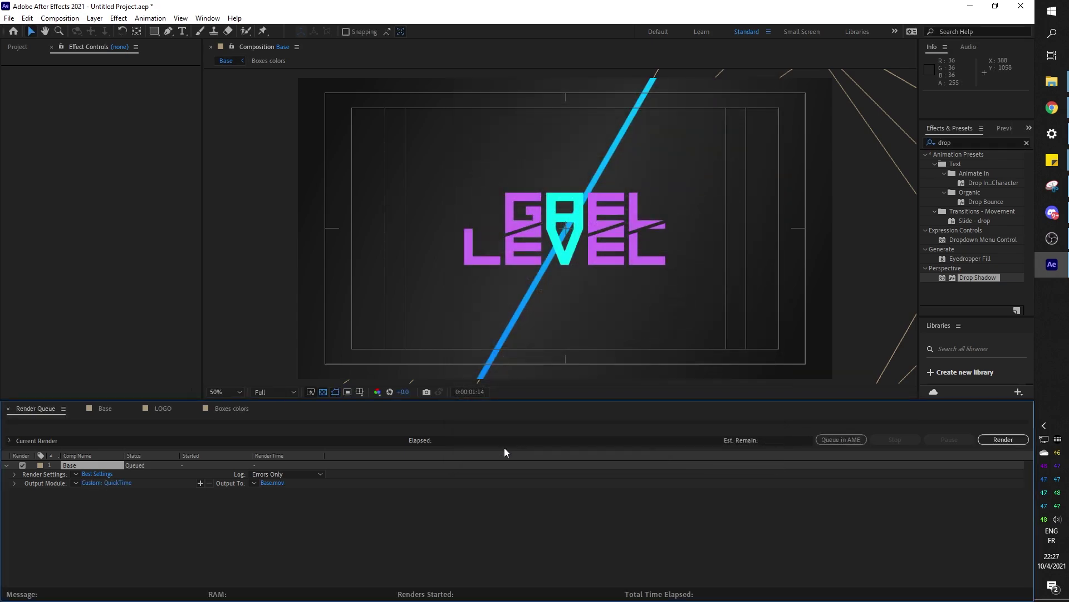
Step: Set the output file to "Stinger transition" in the comp folder of How to make stinger transitions, and render the Base composition
{"action": "left_click", "coordinate": [272, 482]}
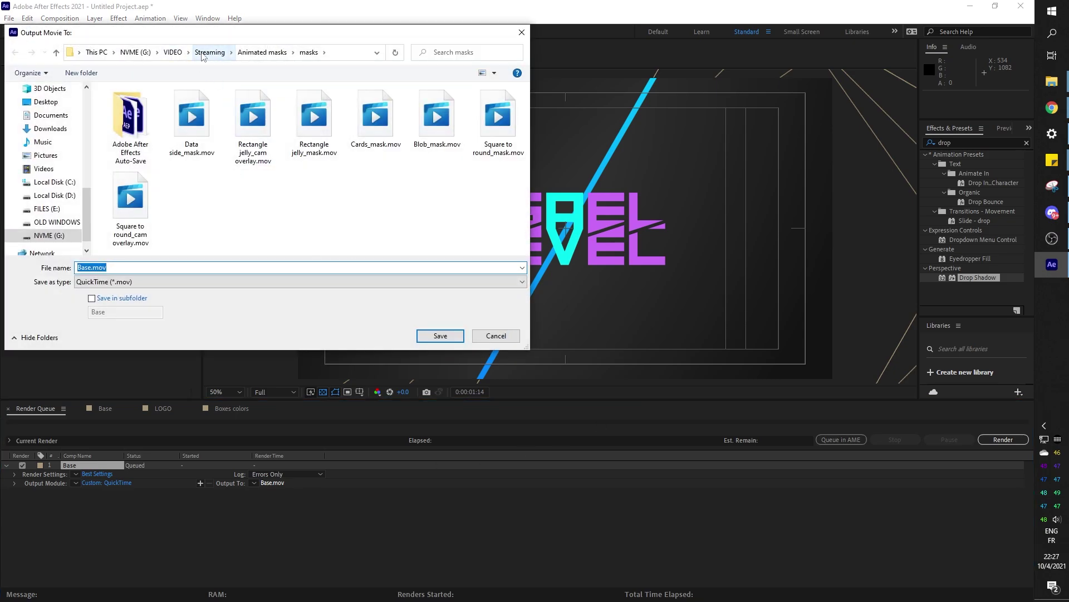
{"action": "left_click_drag", "start_coordinate": [206, 109], "coordinate": [207, 111]}
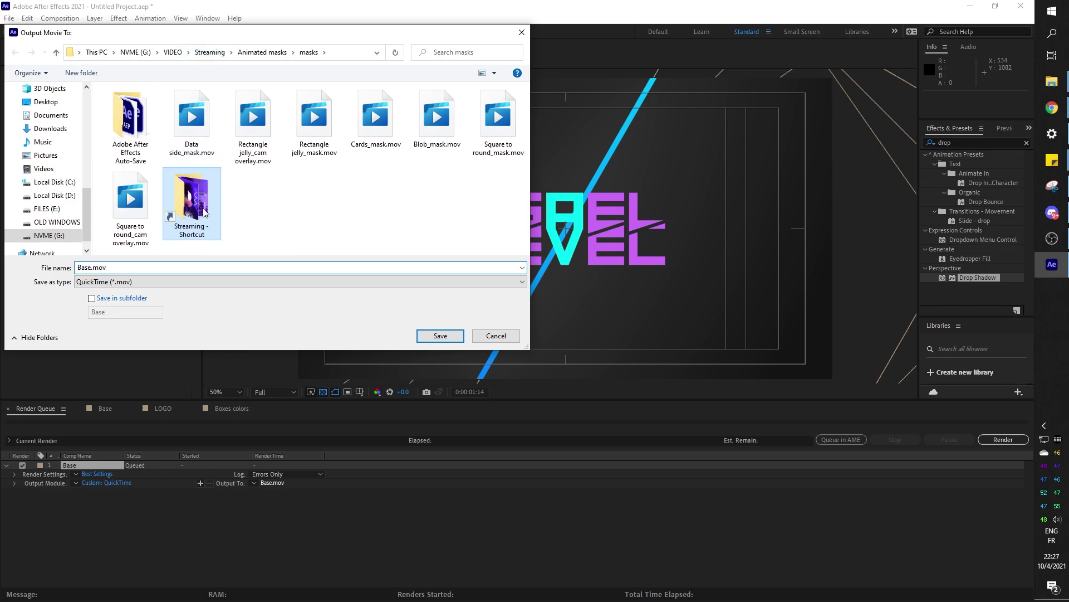
{"action": "double_click", "coordinate": [192, 120]}
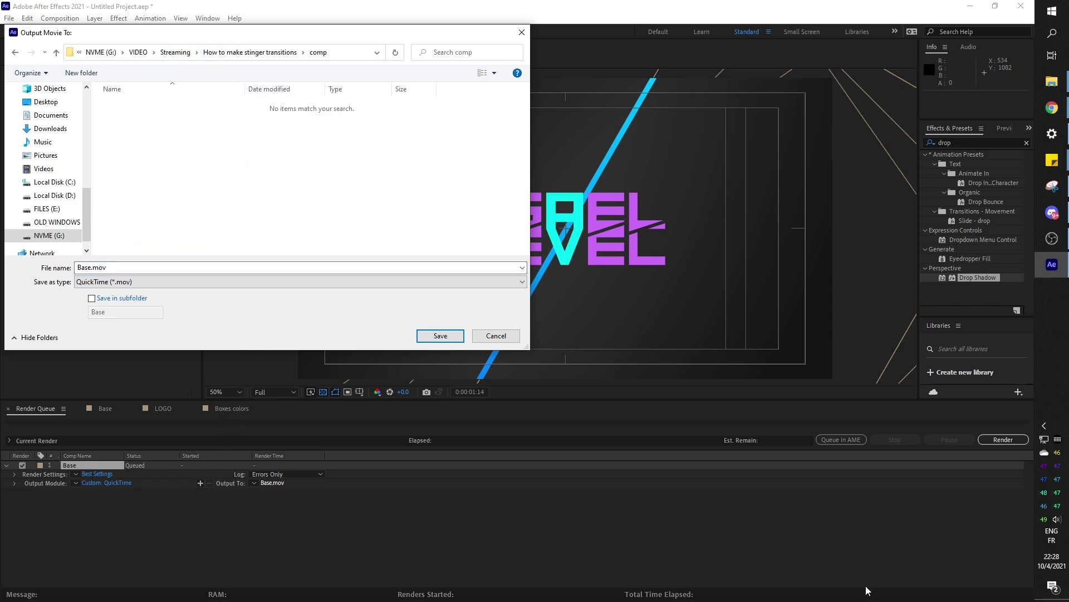
{"action": "double_click", "coordinate": [110, 268]}
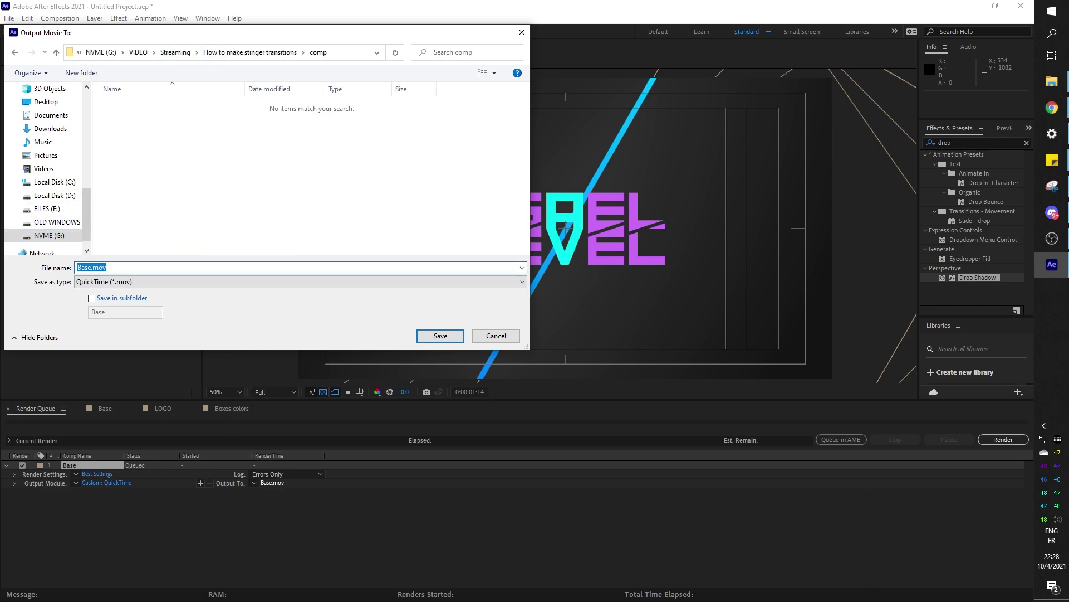
{"action": "type", "text": "Stinger transition"}
{"action": "key", "text": "Return"}
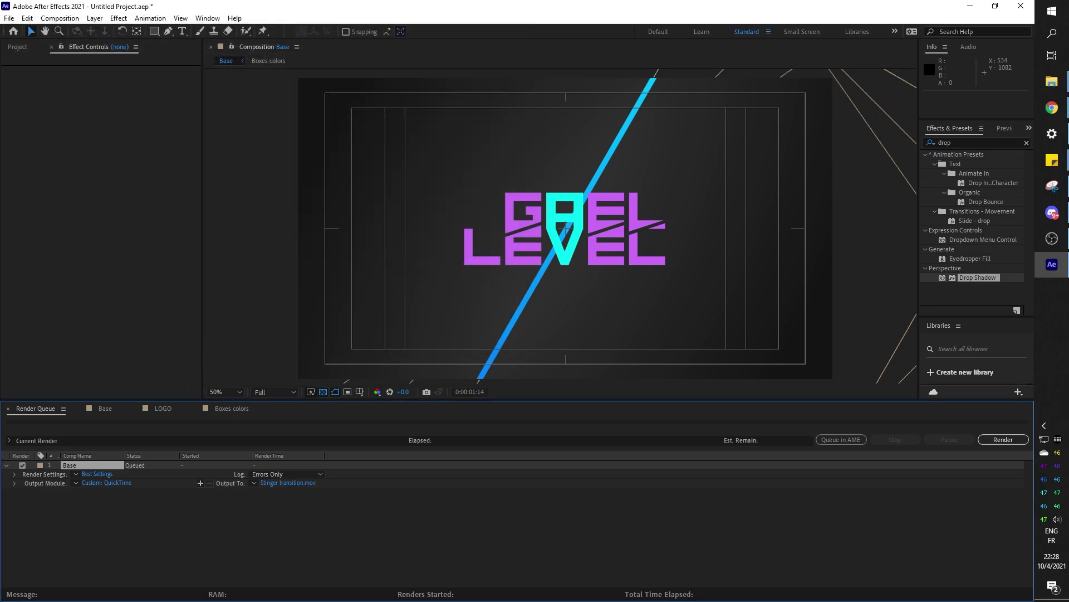
{"action": "left_click", "coordinate": [999, 440]}
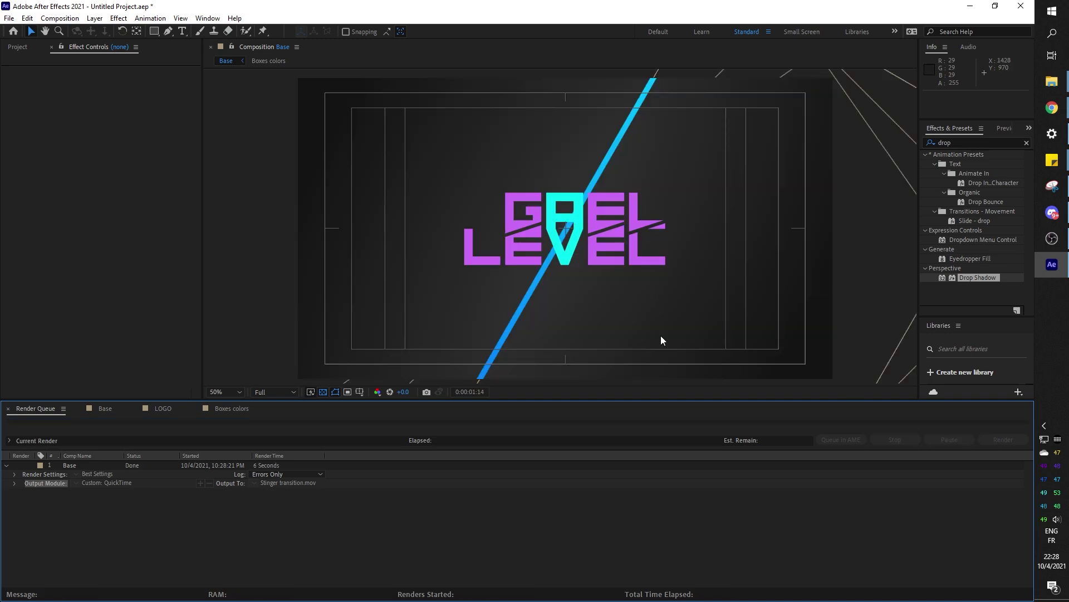
Step: Switch to OBS Studio and disable its preview
{"action": "left_click", "coordinate": [1052, 11]}
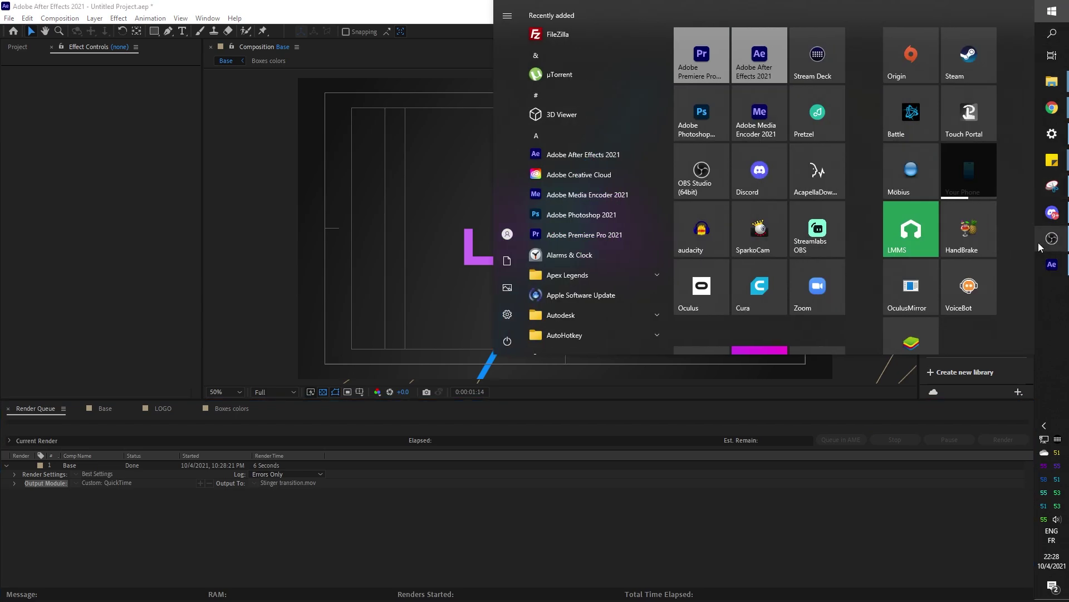
{"action": "mouse_move", "coordinate": [1039, 244]}
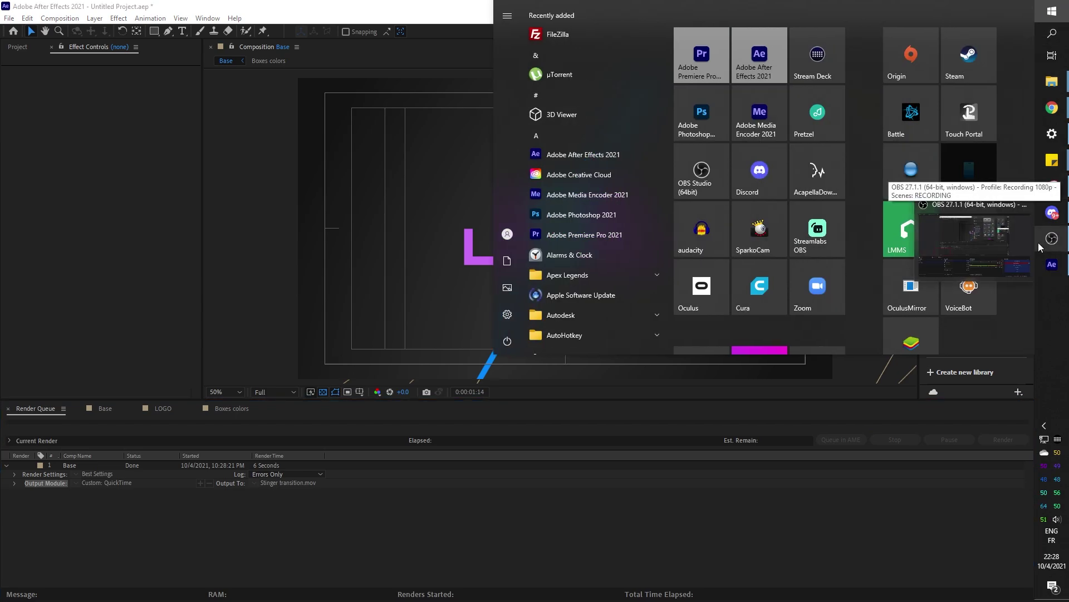
{"action": "left_click", "coordinate": [1039, 242]}
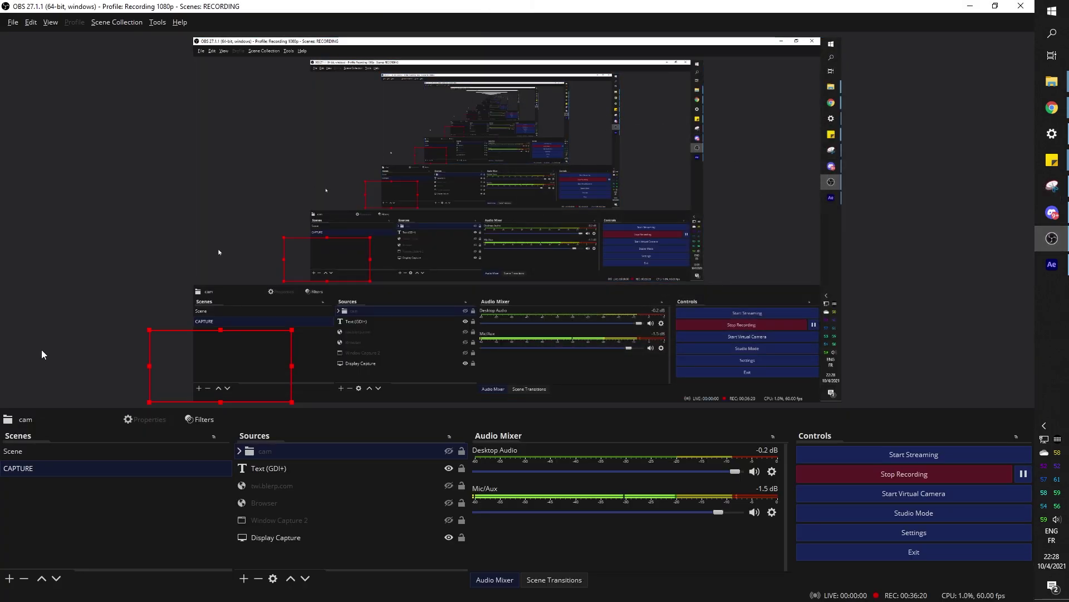
{"action": "right_click", "coordinate": [466, 166]}
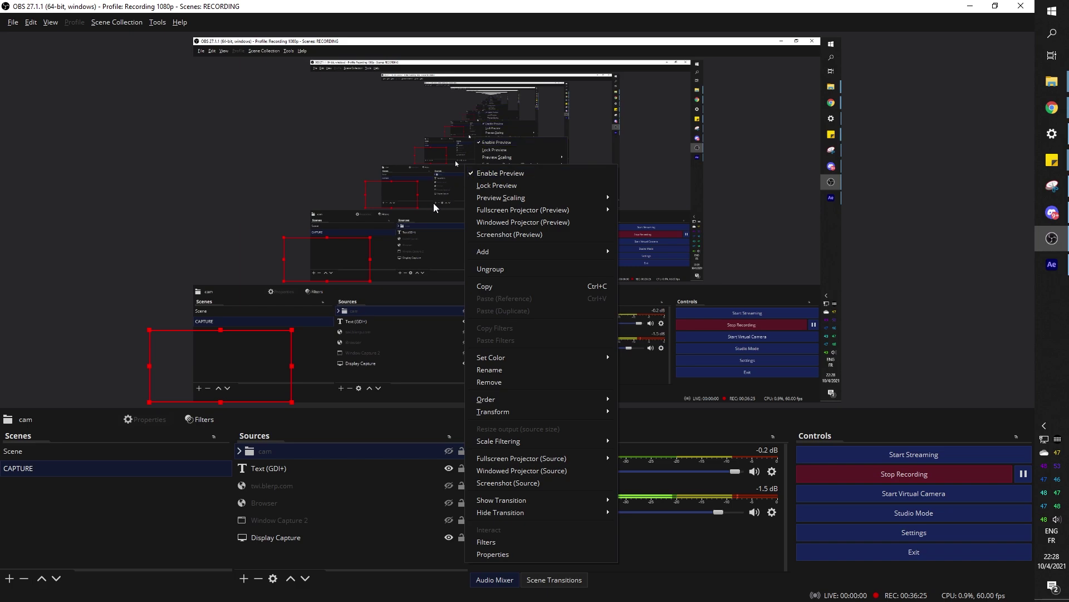
{"action": "left_click", "coordinate": [506, 173]}
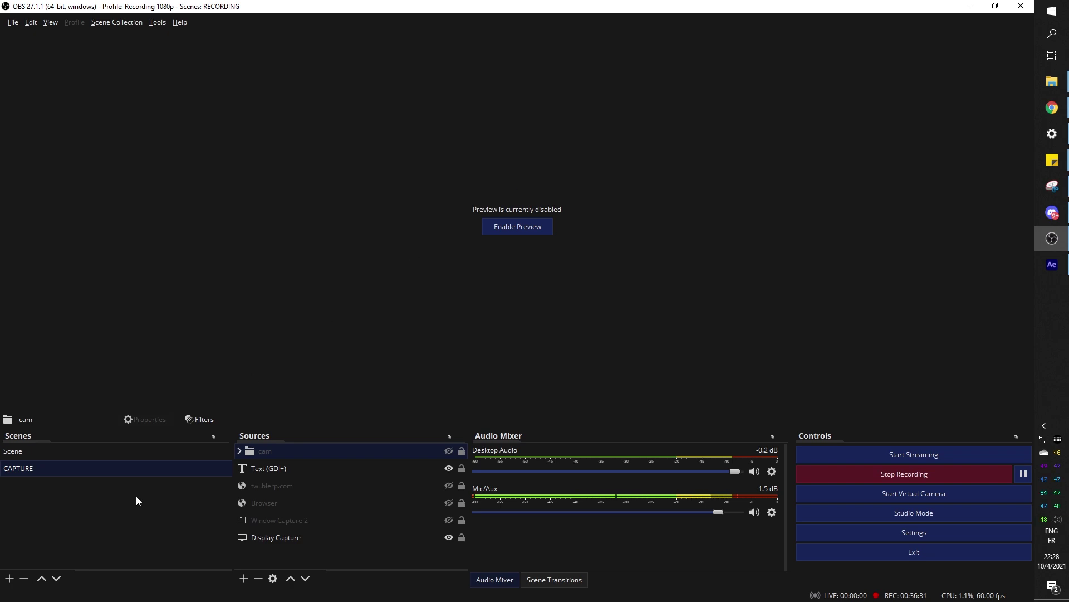
Step: Show the scene transition settings and choose the existing Stinger as the active transition
{"action": "left_click", "coordinate": [576, 584]}
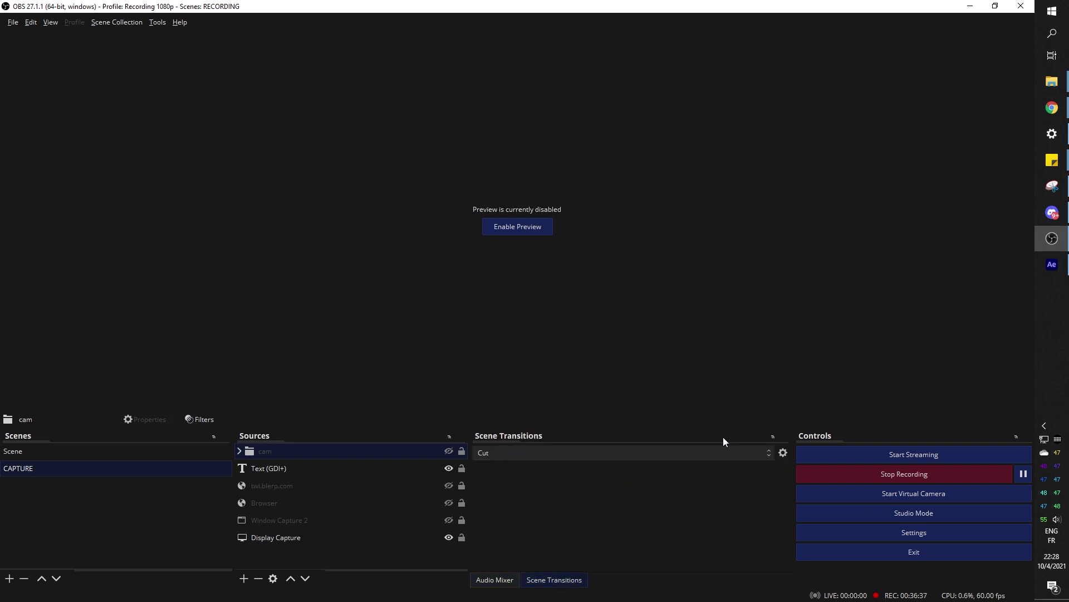
{"action": "left_click", "coordinate": [770, 452]}
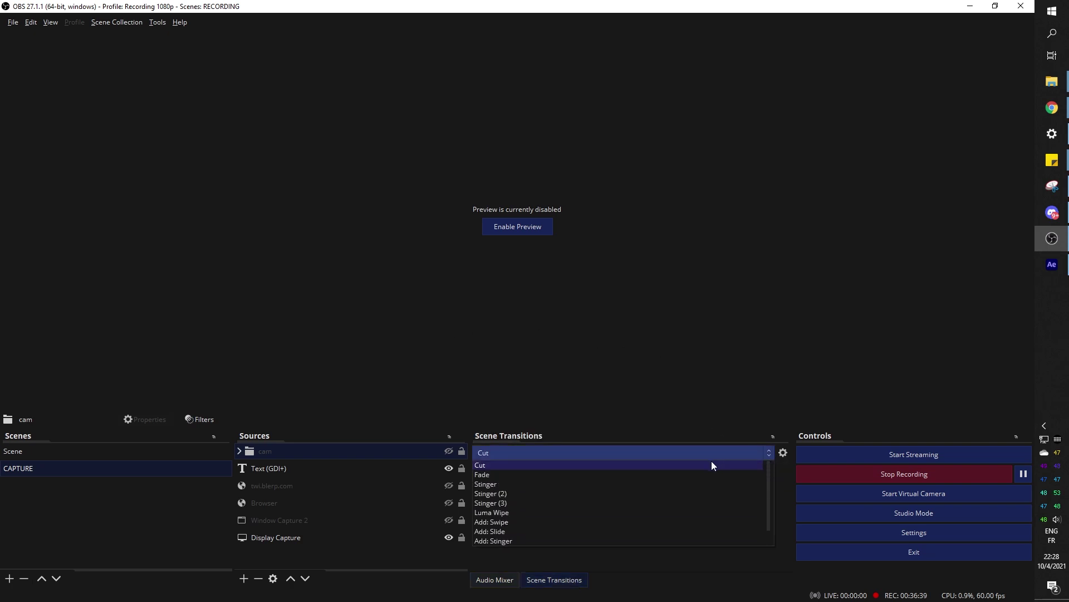
{"action": "left_click", "coordinate": [784, 453]}
{"action": "left_click", "coordinate": [770, 453]}
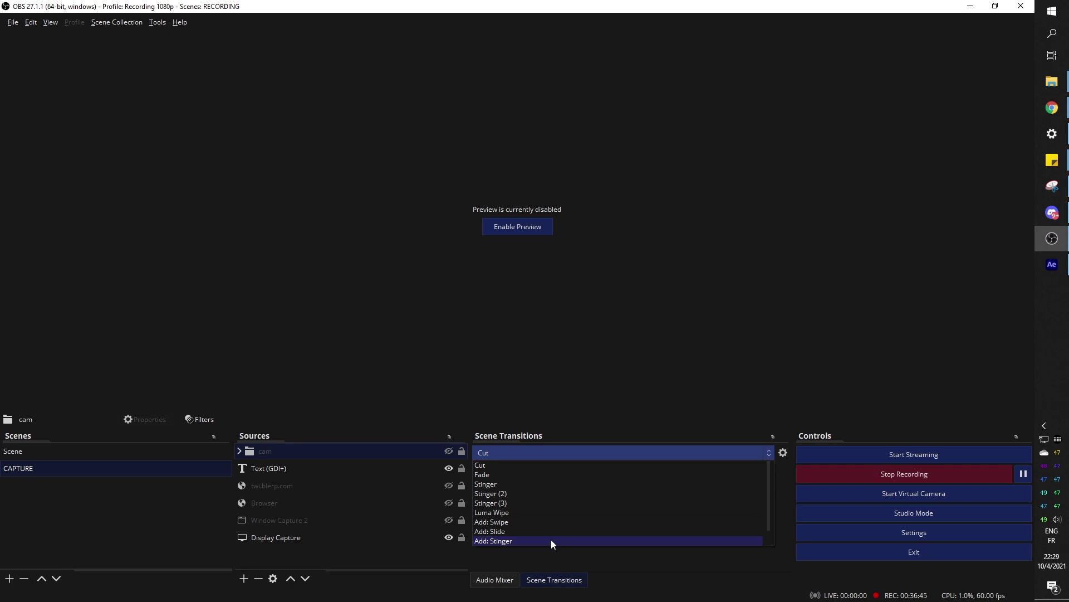
{"action": "left_click", "coordinate": [517, 483]}
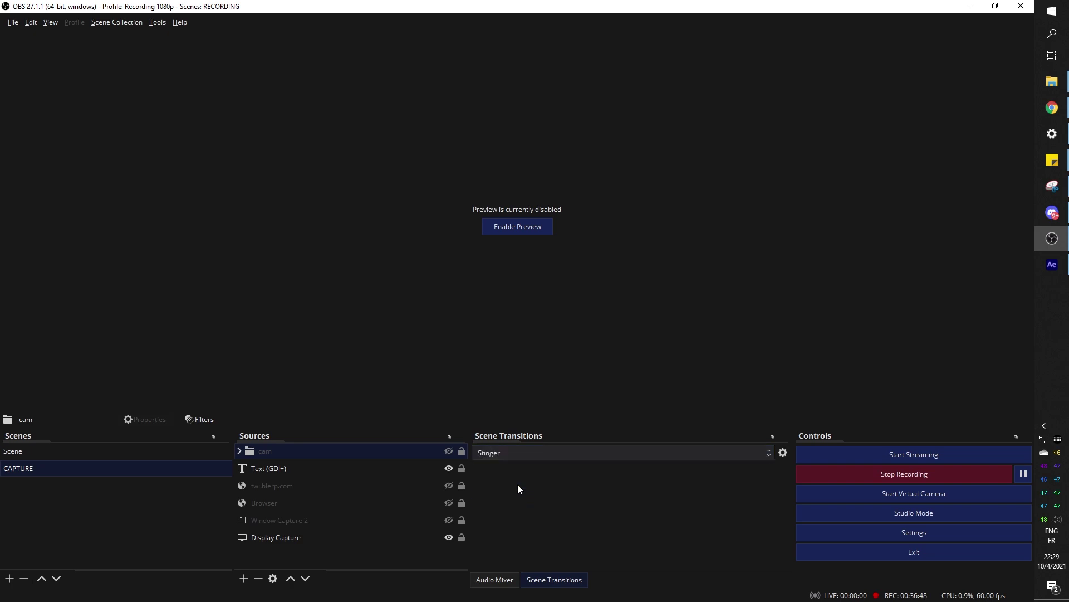
Step: Set the Stinger transition's video file to Stinger transition.mov from the comp folder of How to make stinger transitions
{"action": "left_click", "coordinate": [783, 454]}
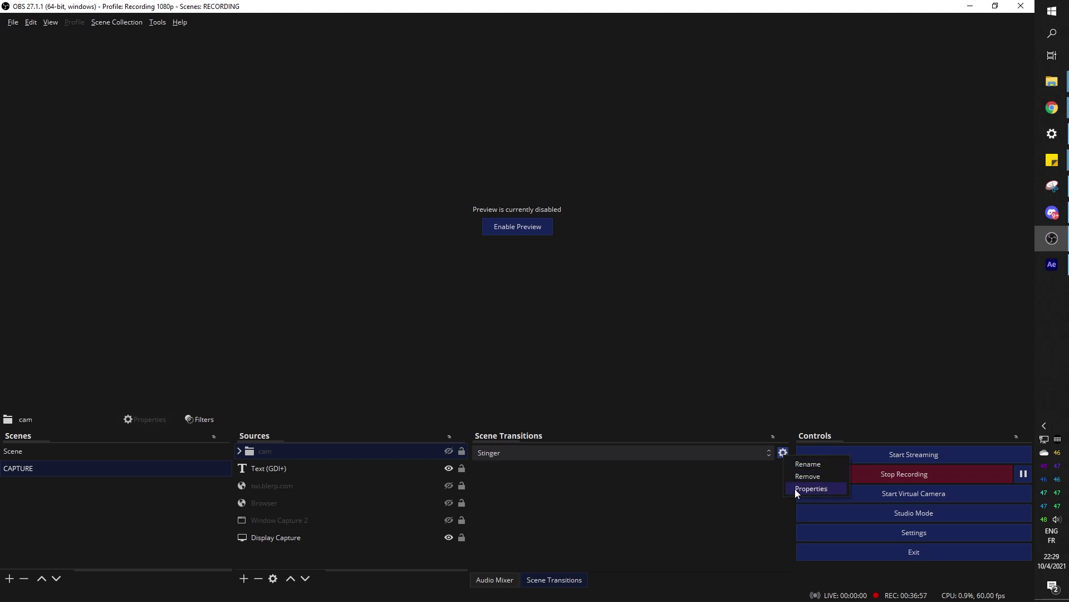
{"action": "left_click", "coordinate": [811, 489]}
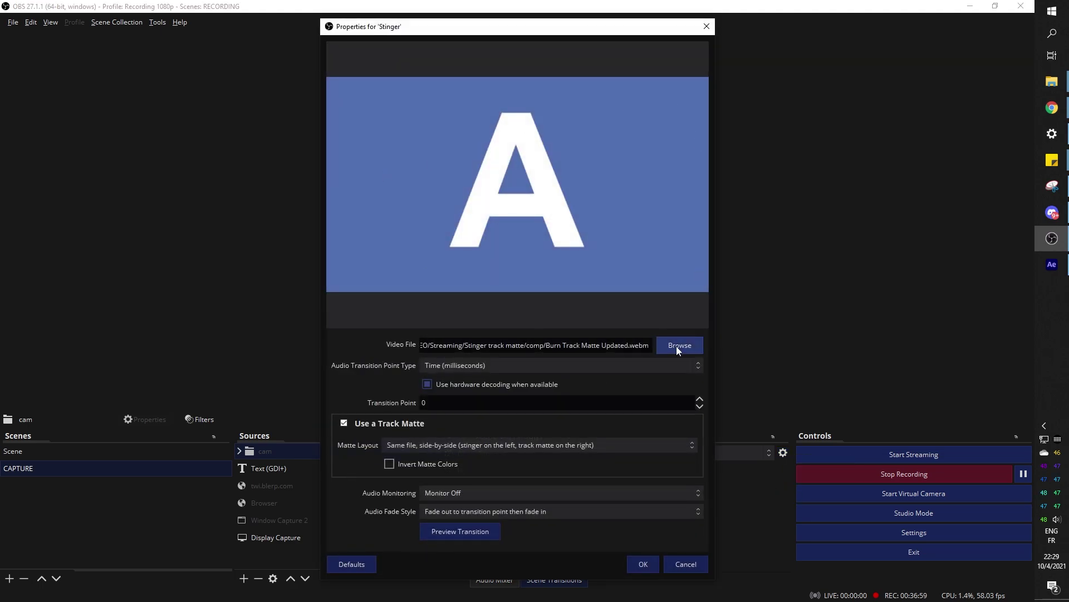
{"action": "left_click", "coordinate": [676, 344]}
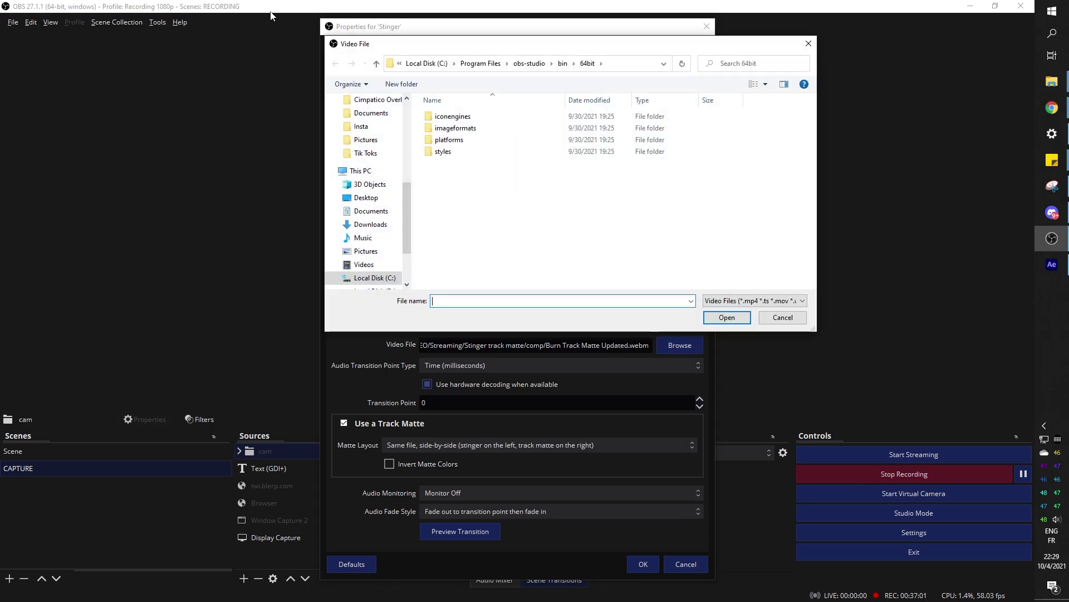
{"action": "scroll", "coordinate": [370, 205], "scroll_direction": "up", "scroll_amount": 4}
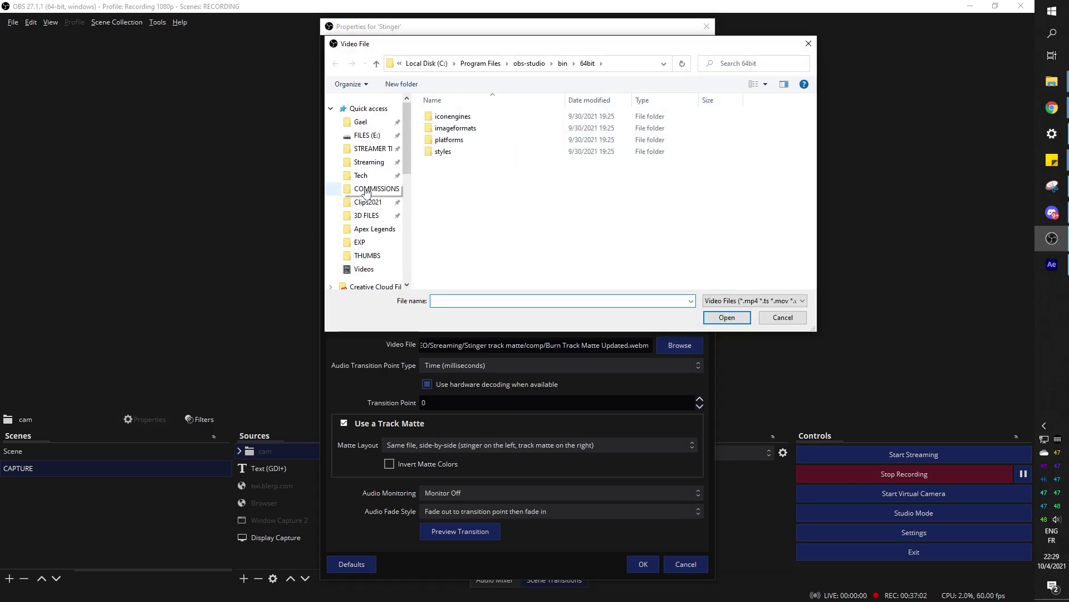
{"action": "left_click", "coordinate": [368, 162]}
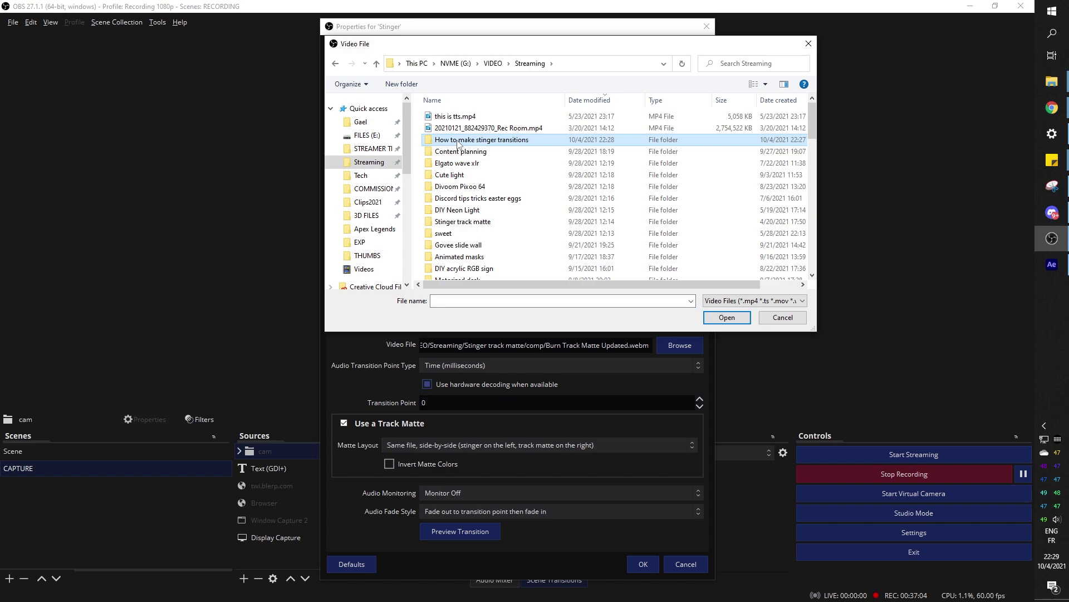
{"action": "double_click", "coordinate": [474, 139]}
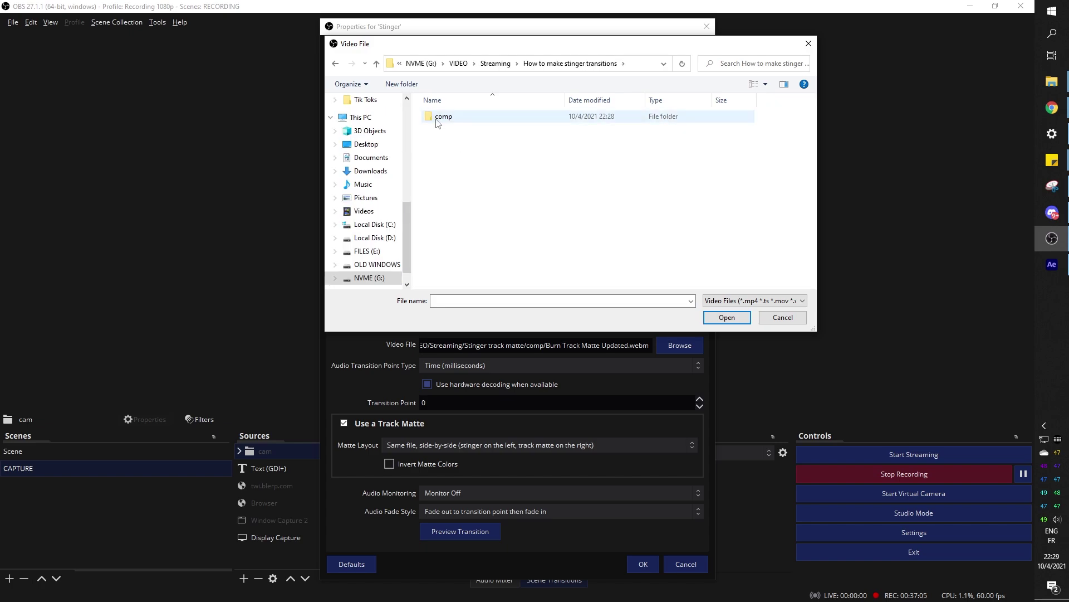
{"action": "double_click", "coordinate": [442, 116]}
{"action": "left_click", "coordinate": [451, 134]}
{"action": "left_click", "coordinate": [727, 317]}
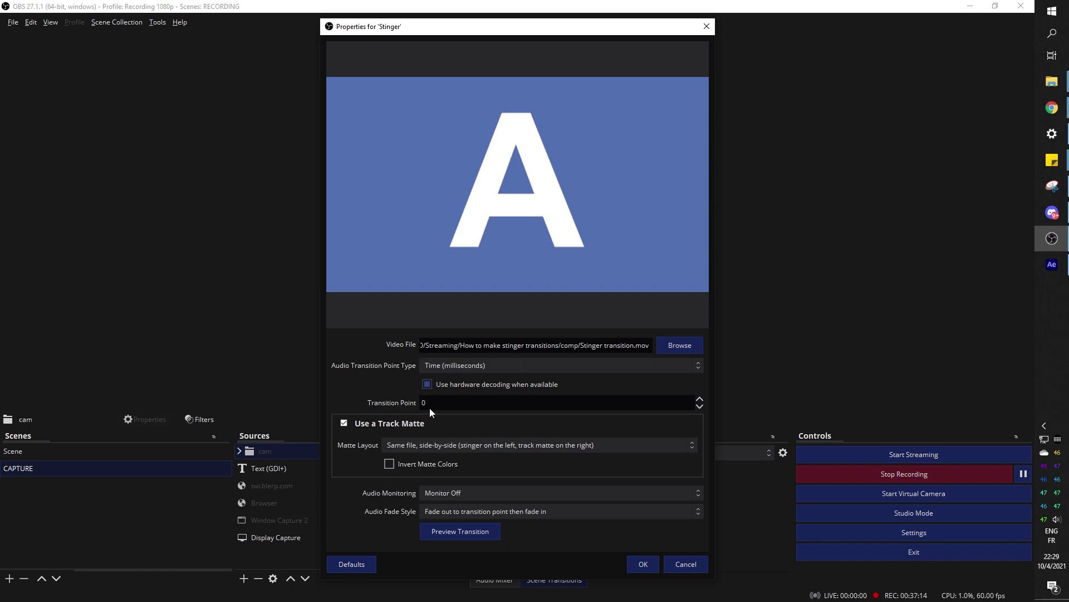
Step: Switch to After Effects, check the Base composition for full-screen coverage up to 0:00:01:24, and return to OBS Studio
{"action": "left_click", "coordinate": [1052, 265]}
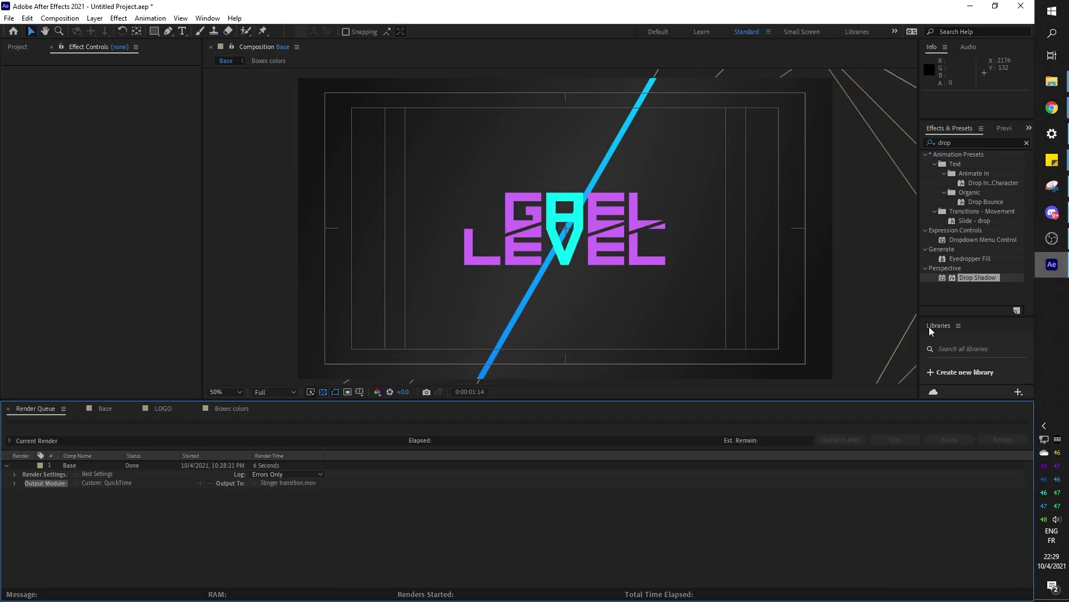
{"action": "left_click", "coordinate": [105, 408]}
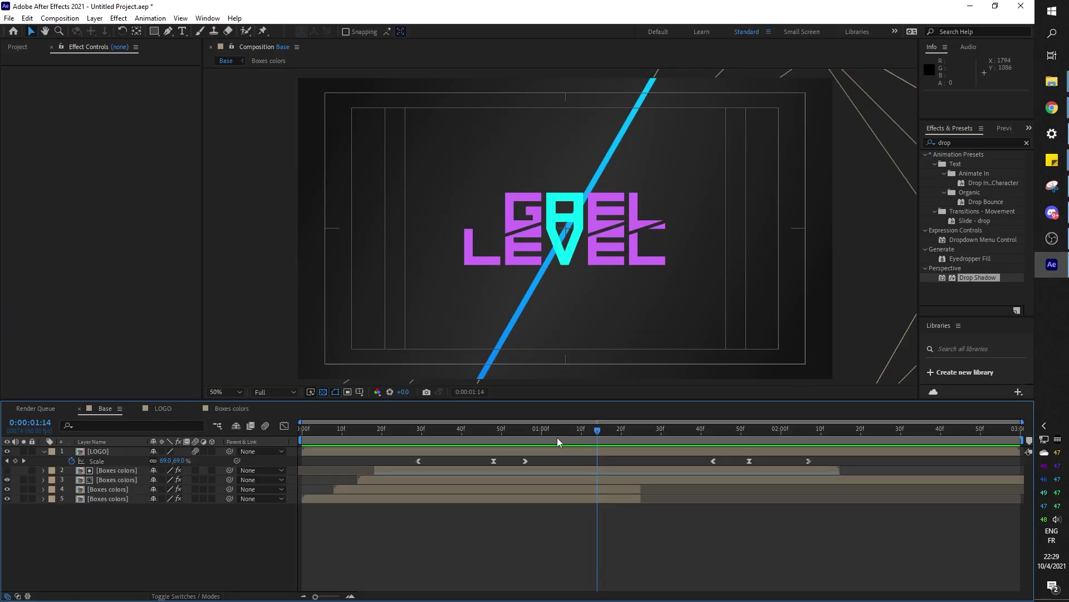
{"action": "left_click_drag", "start_coordinate": [583, 431], "coordinate": [637, 443]}
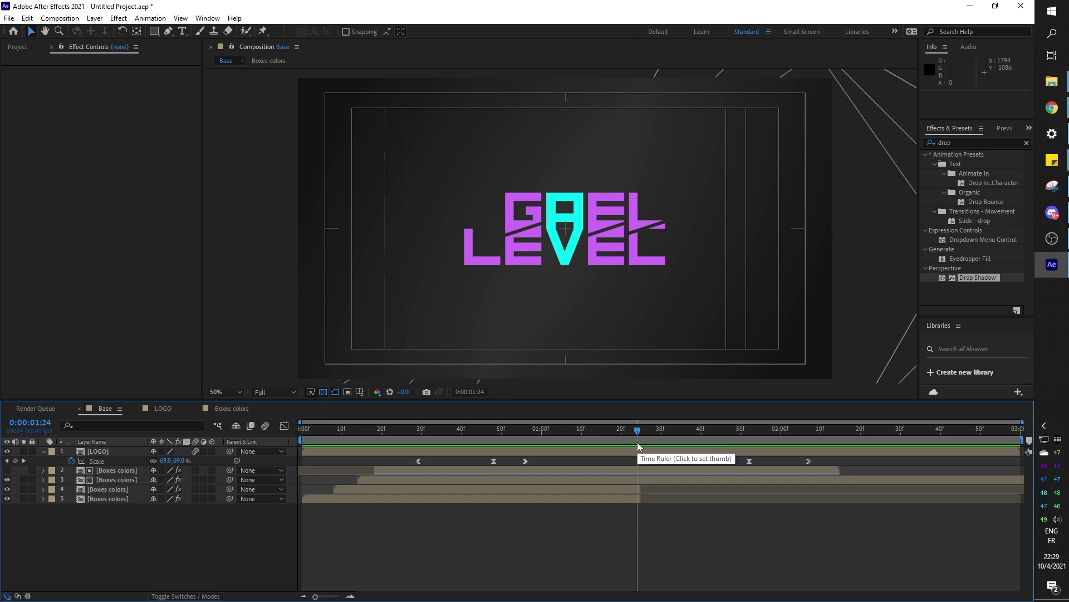
{"action": "key", "text": "alt+Tab"}
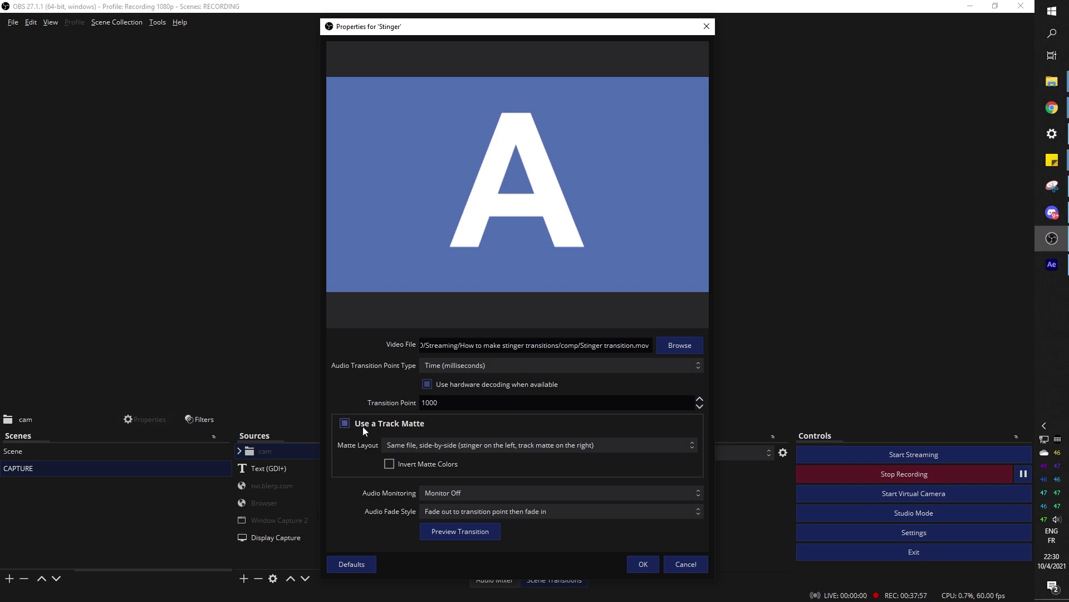
Step: With the transition point at 1000 ms, turn off the track matte, preview and accept the Stinger properties, and switch to Scene
{"action": "left_click", "coordinate": [344, 425]}
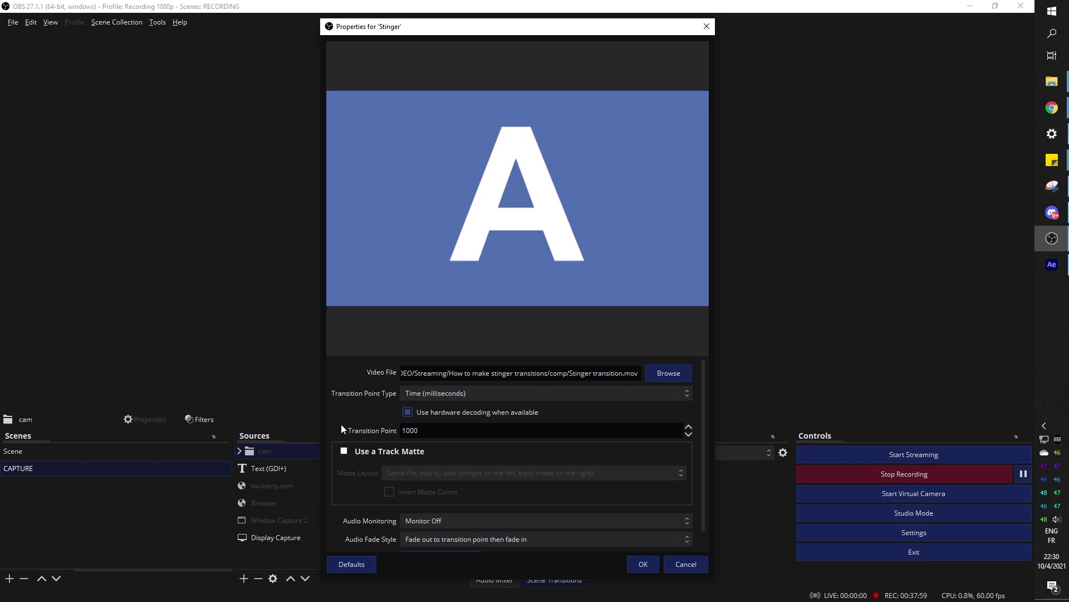
{"action": "scroll", "coordinate": [553, 493], "scroll_direction": "down", "scroll_amount": 1}
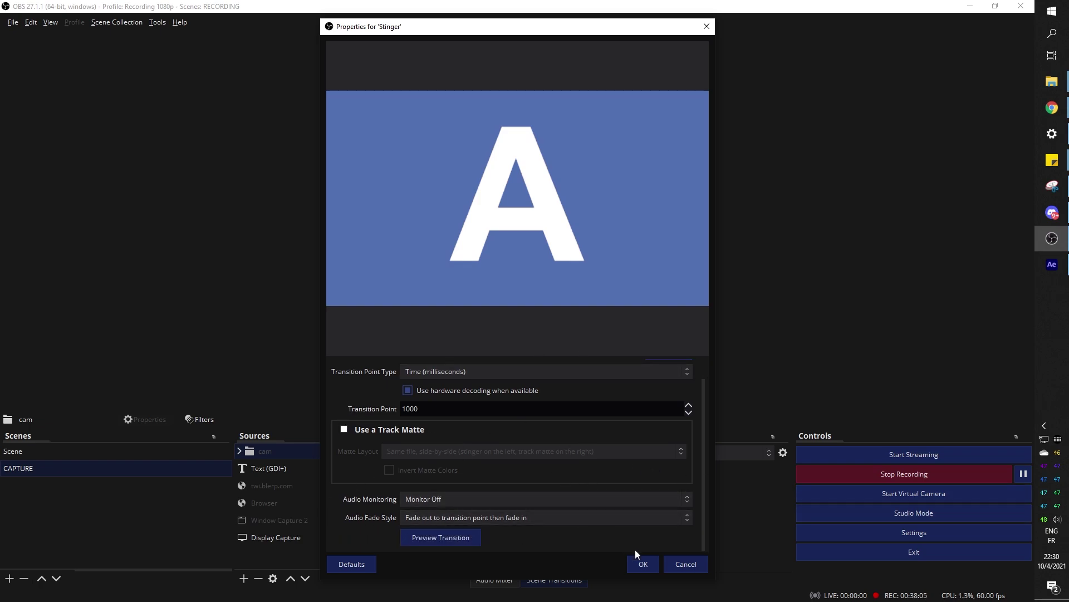
{"action": "left_click", "coordinate": [426, 538]}
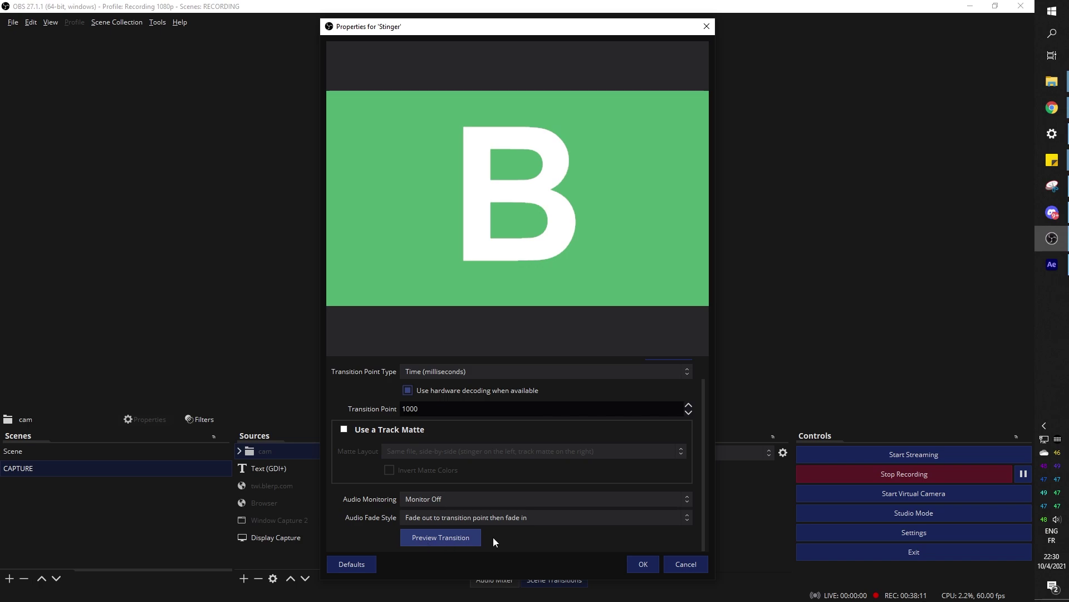
{"action": "left_click", "coordinate": [642, 564]}
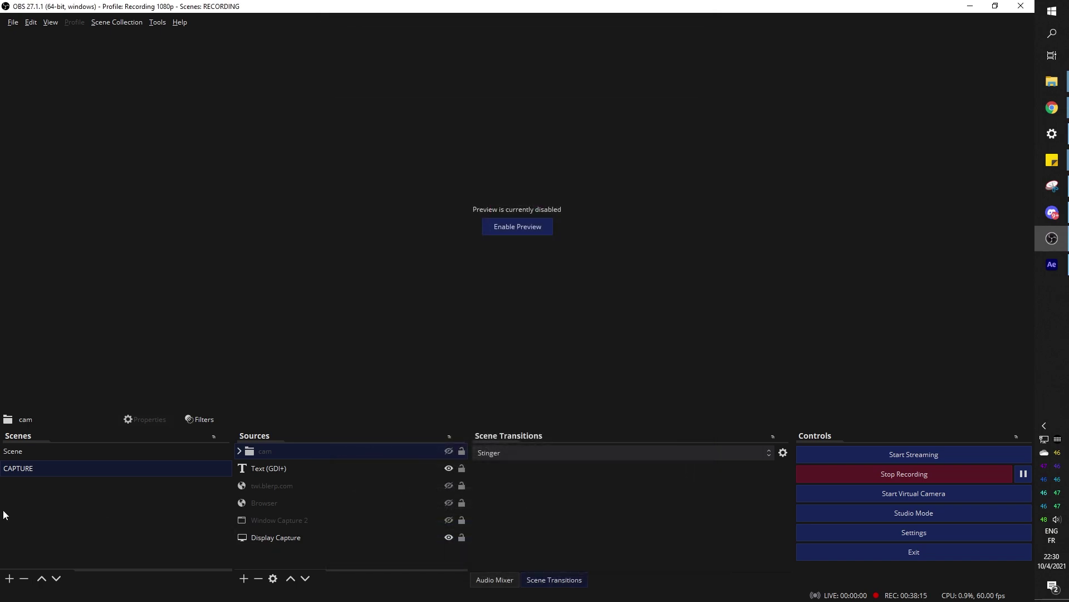
{"action": "left_click", "coordinate": [37, 454]}
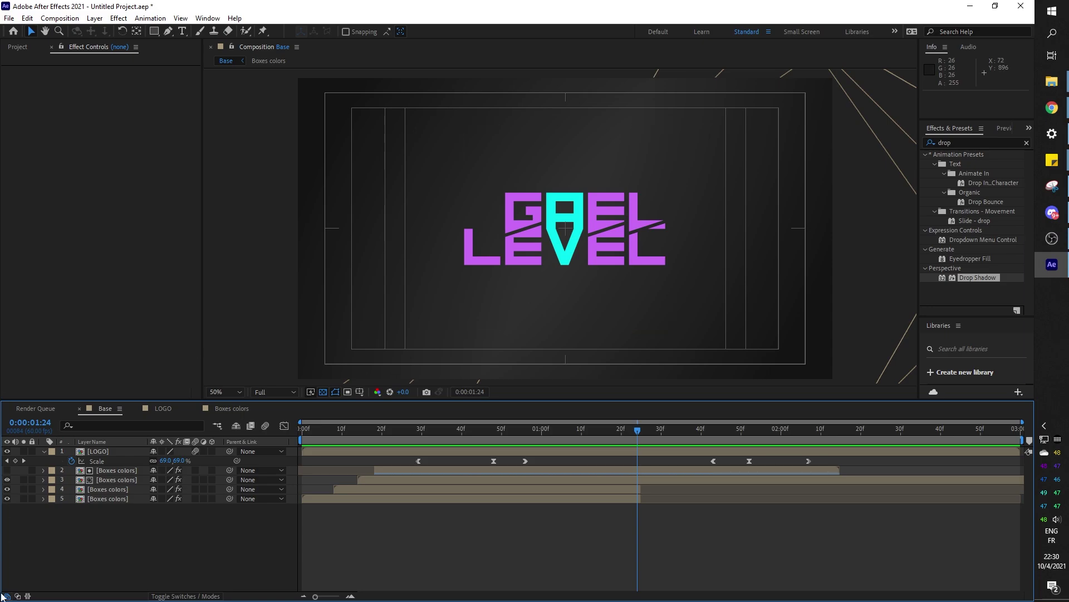
Step: Review the LOGO composition and show the Boxes colors composition with Shape Layer 1's properties collapsed
{"action": "left_click", "coordinate": [162, 409]}
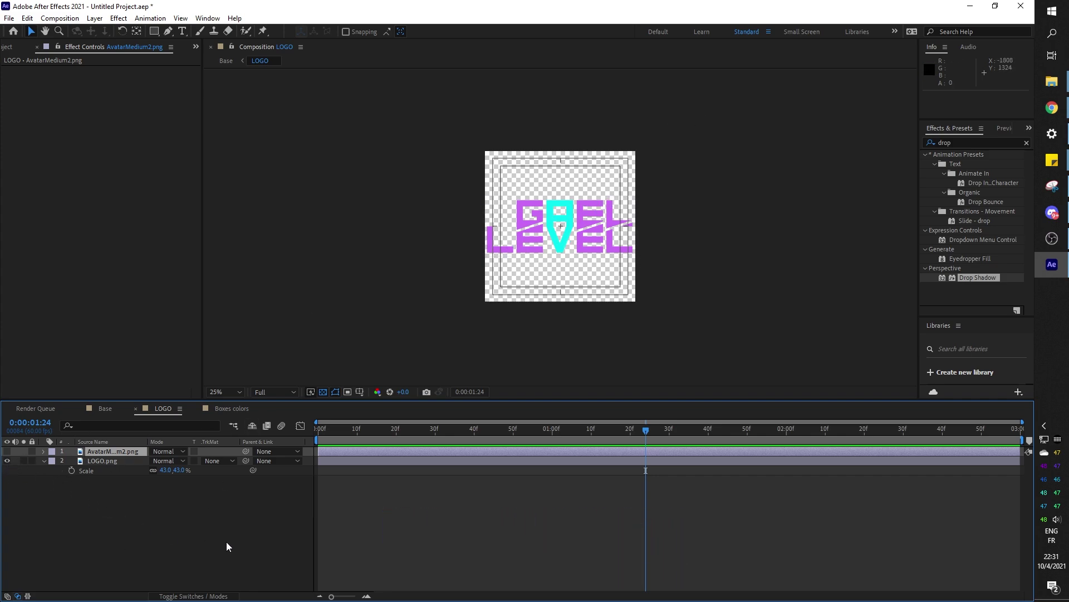
{"action": "left_click", "coordinate": [225, 409]}
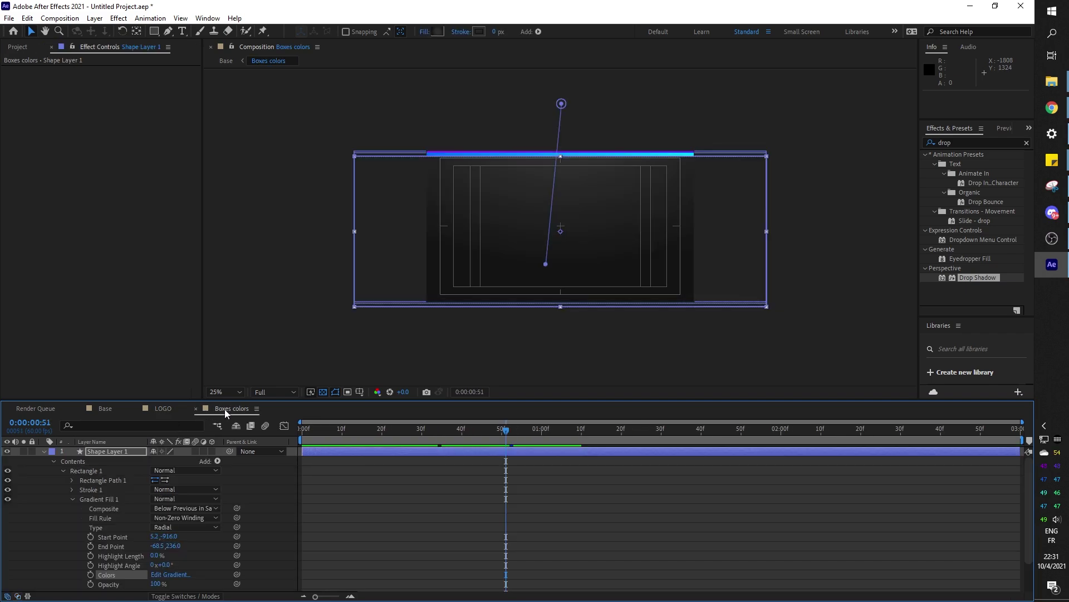
{"action": "left_click", "coordinate": [43, 451]}
{"action": "left_click", "coordinate": [90, 498]}
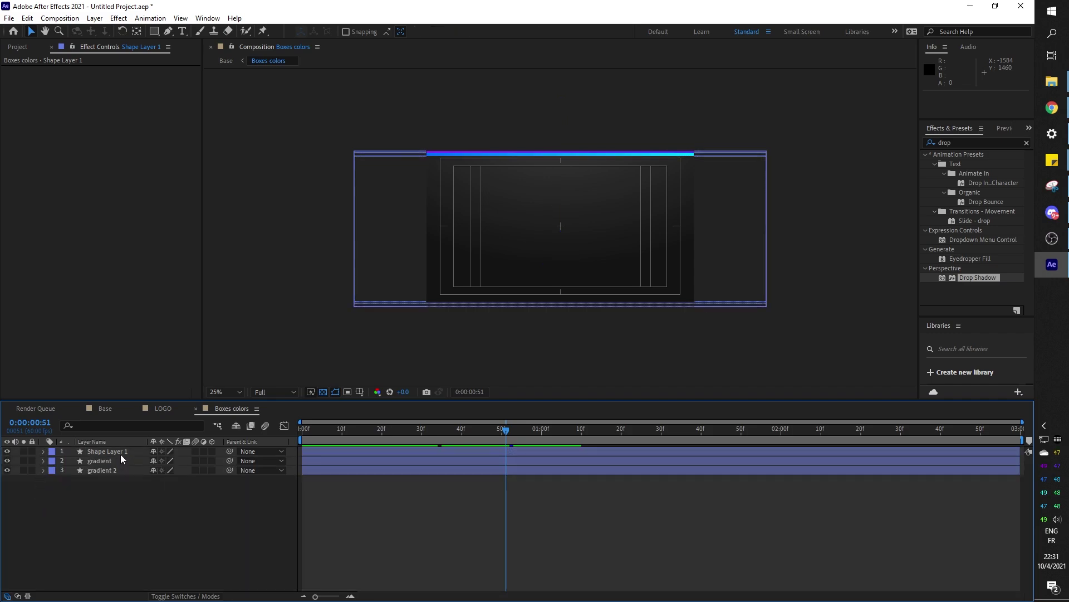
Step: Inspect the fill gradients of Shape Layer 1, gradient, and gradient 2, leaving each editor without changes
{"action": "left_click", "coordinate": [120, 452]}
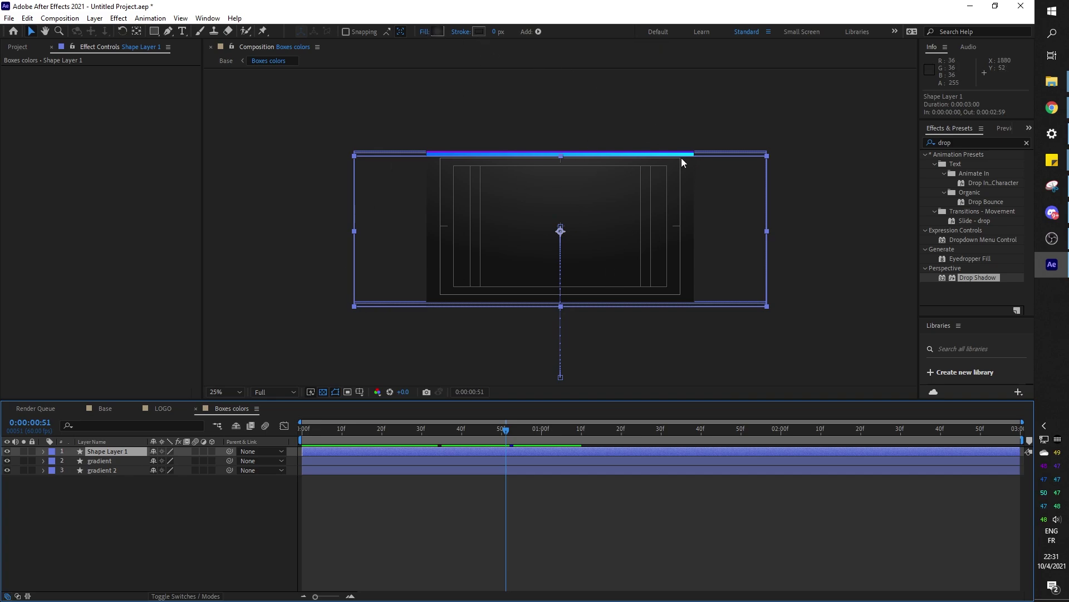
{"action": "left_click", "coordinate": [436, 31]}
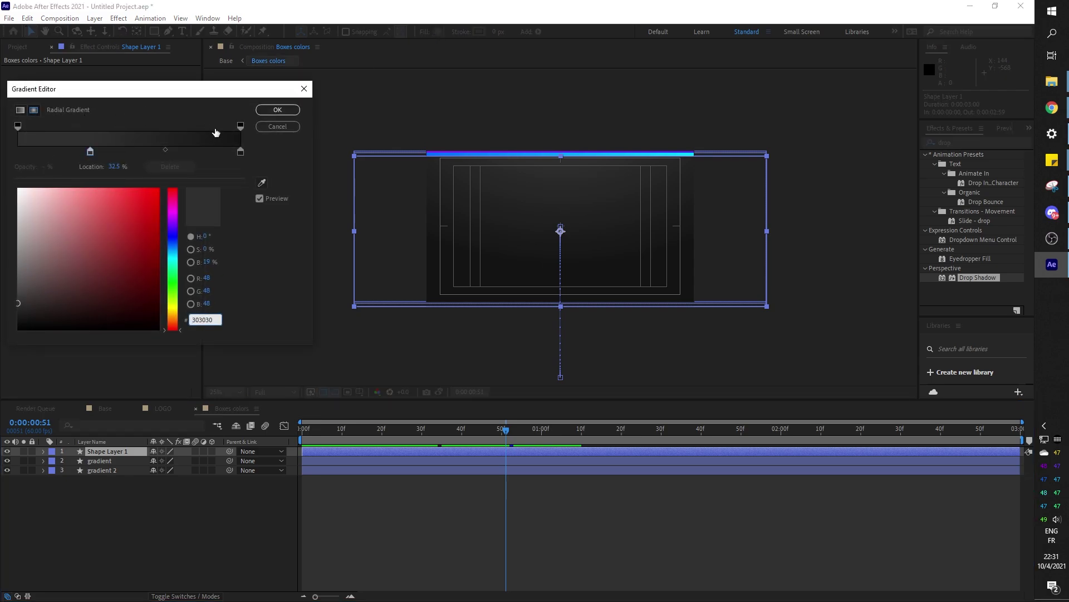
{"action": "left_click", "coordinate": [280, 125]}
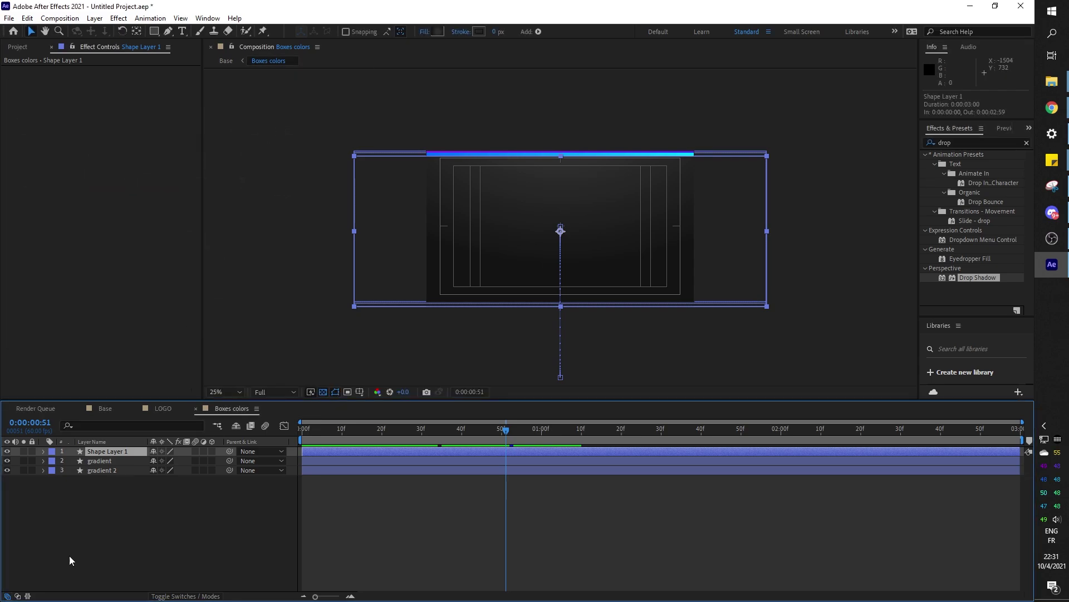
{"action": "key", "text": "ctrl+Down"}
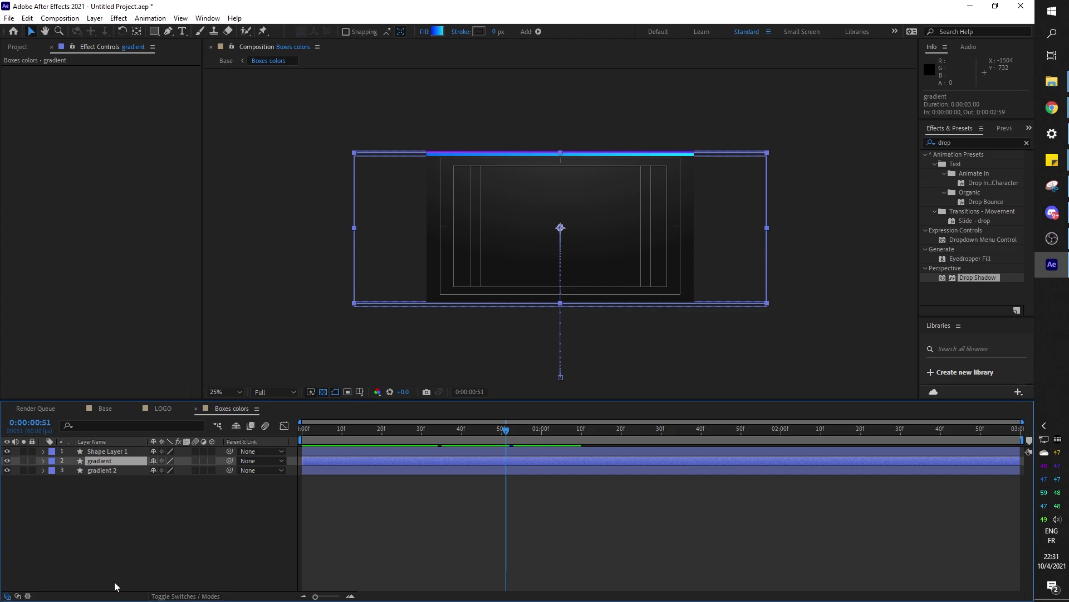
{"action": "left_click", "coordinate": [438, 31]}
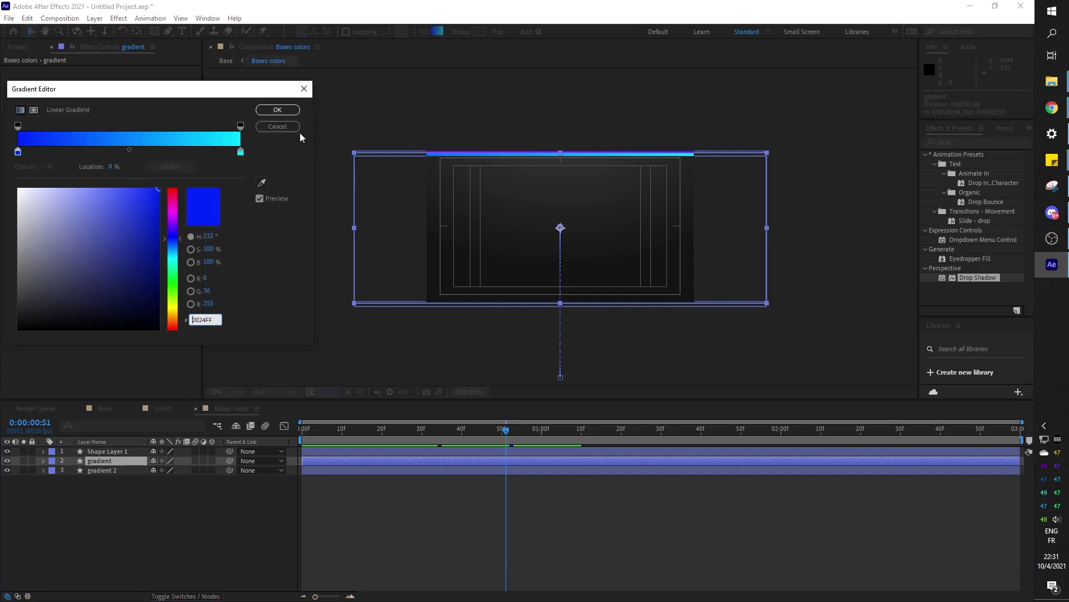
{"action": "left_click", "coordinate": [280, 128]}
{"action": "left_click", "coordinate": [103, 472]}
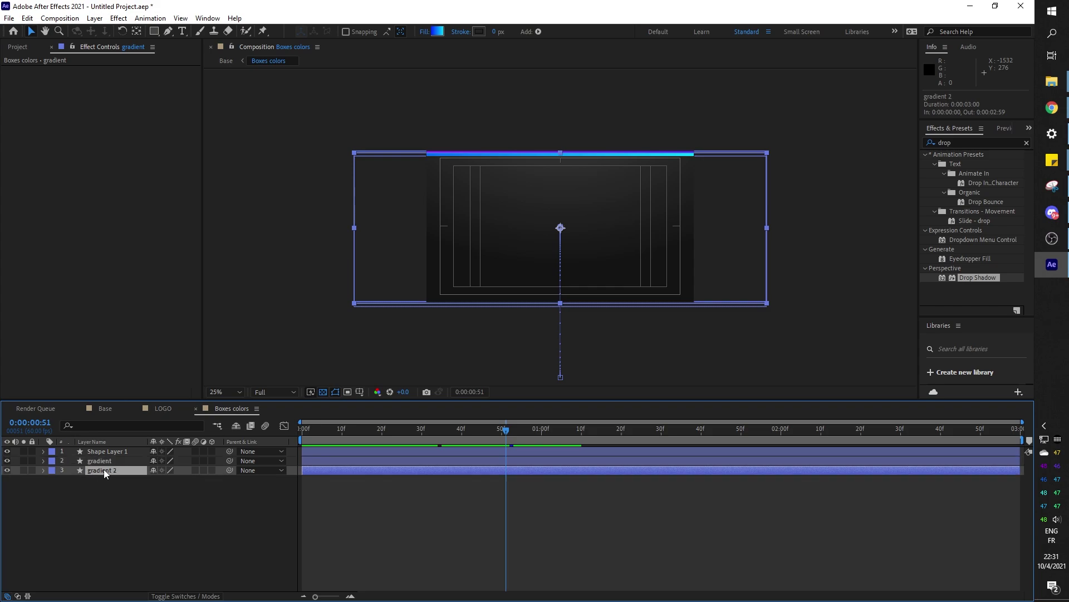
{"action": "left_click", "coordinate": [439, 32]}
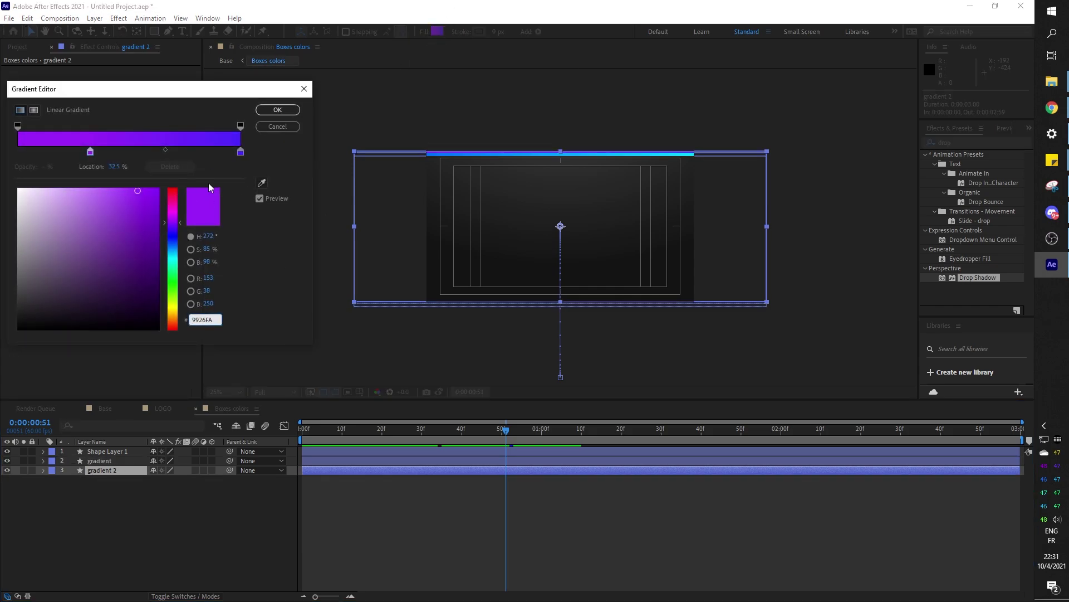
{"action": "left_click", "coordinate": [290, 130]}
Step: Play back the Base composition from near its start and scrub back to 0:00:01:06
{"action": "left_click", "coordinate": [89, 411]}
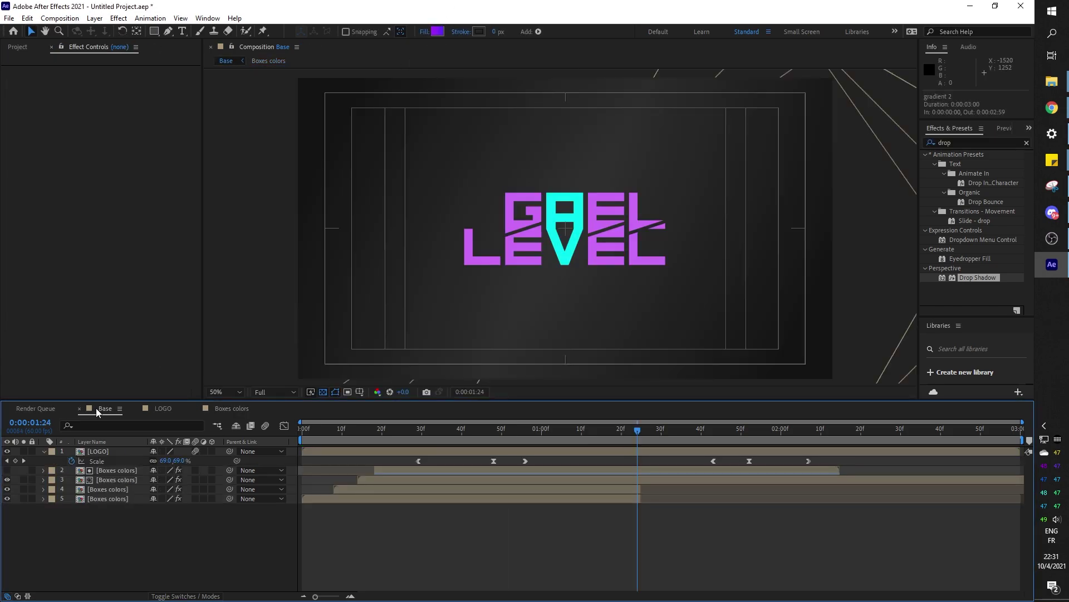
{"action": "left_click", "coordinate": [335, 439]}
{"action": "key", "text": "space"}
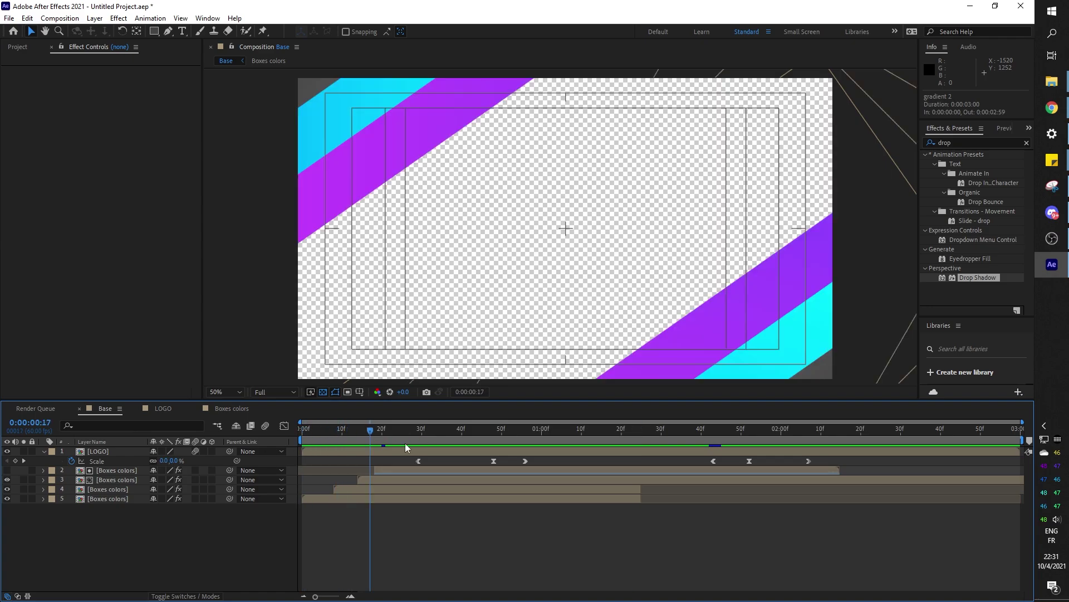
{"action": "left_click_drag", "start_coordinate": [852, 451], "coordinate": [568, 450]}
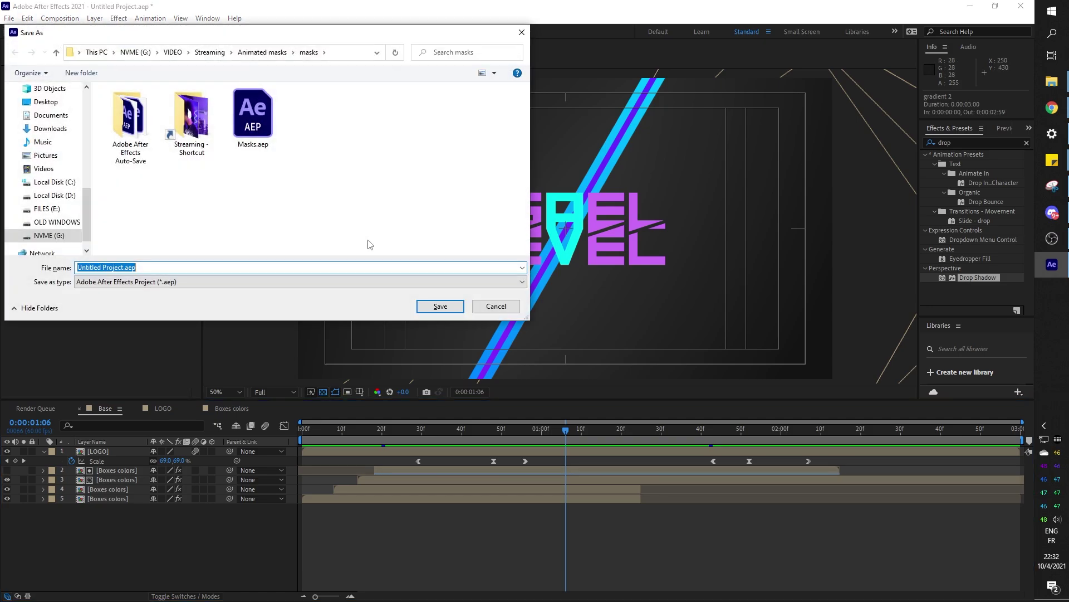
Step: Save the project as "Stinger transition logo template by Gael Level" in the comp folder of How to make stinger transitions
{"action": "type", "text": "Stinger"}
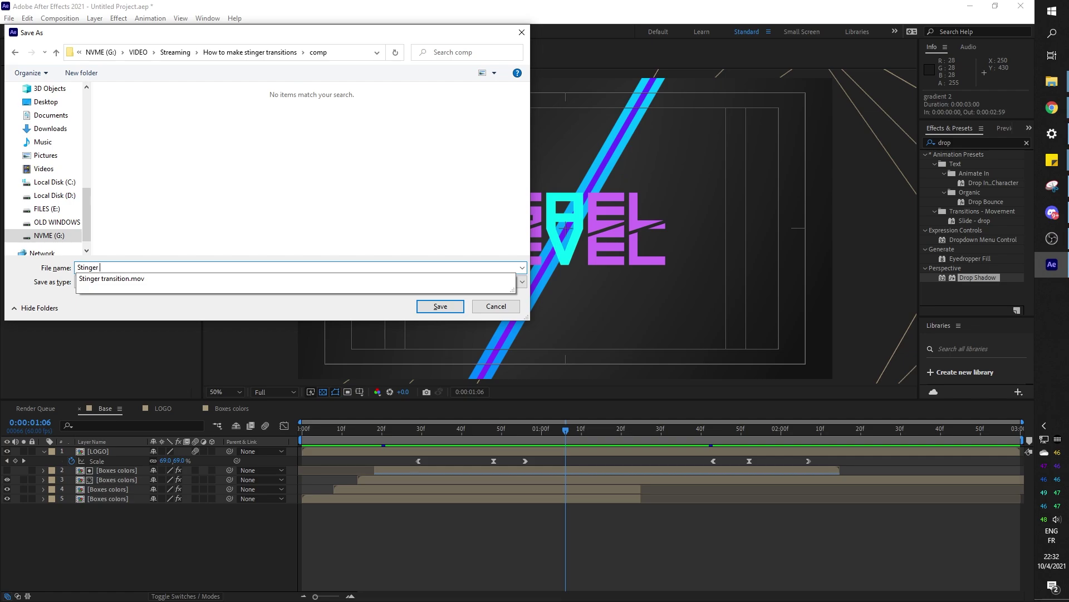
{"action": "type", "text": " trans"}
{"action": "type", "text": "ition logo template by Gael Level"}
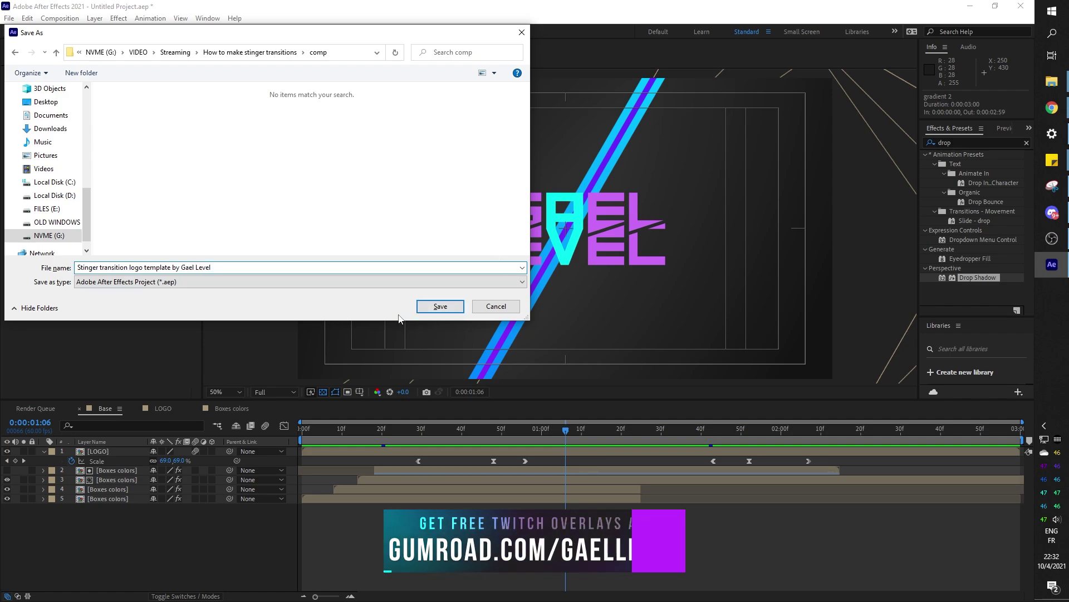
{"action": "left_click", "coordinate": [426, 311]}
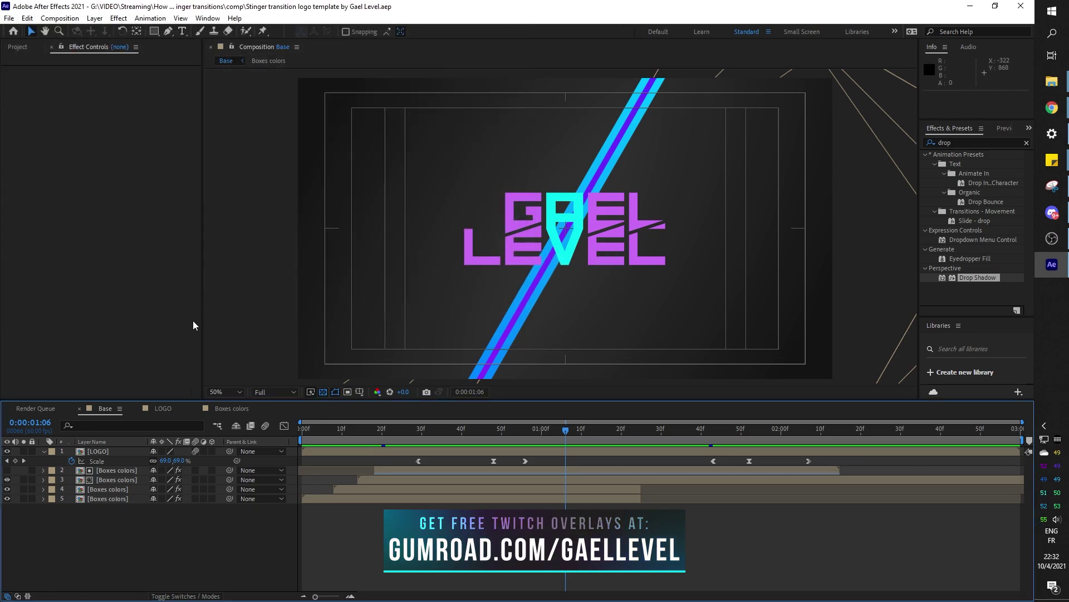